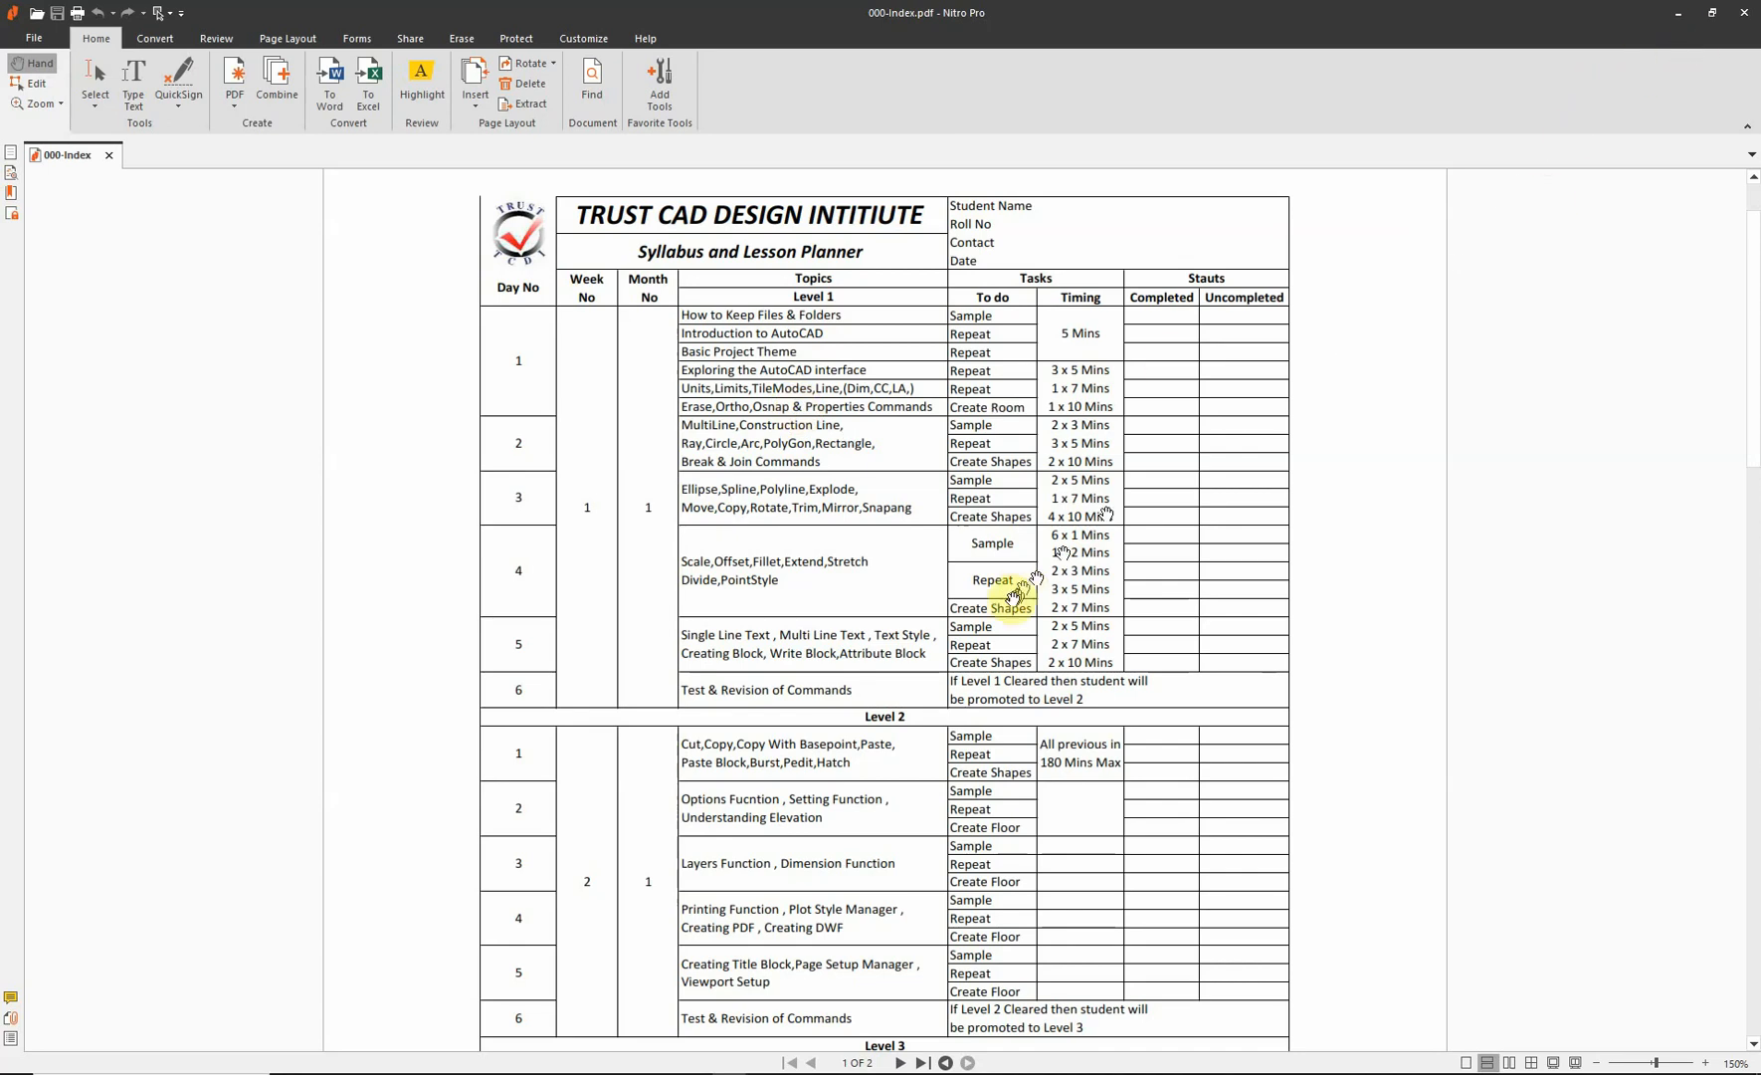
- Switch to AutoCAD, maximize its window and turn on the clean screen display
left_click(1702, 18)
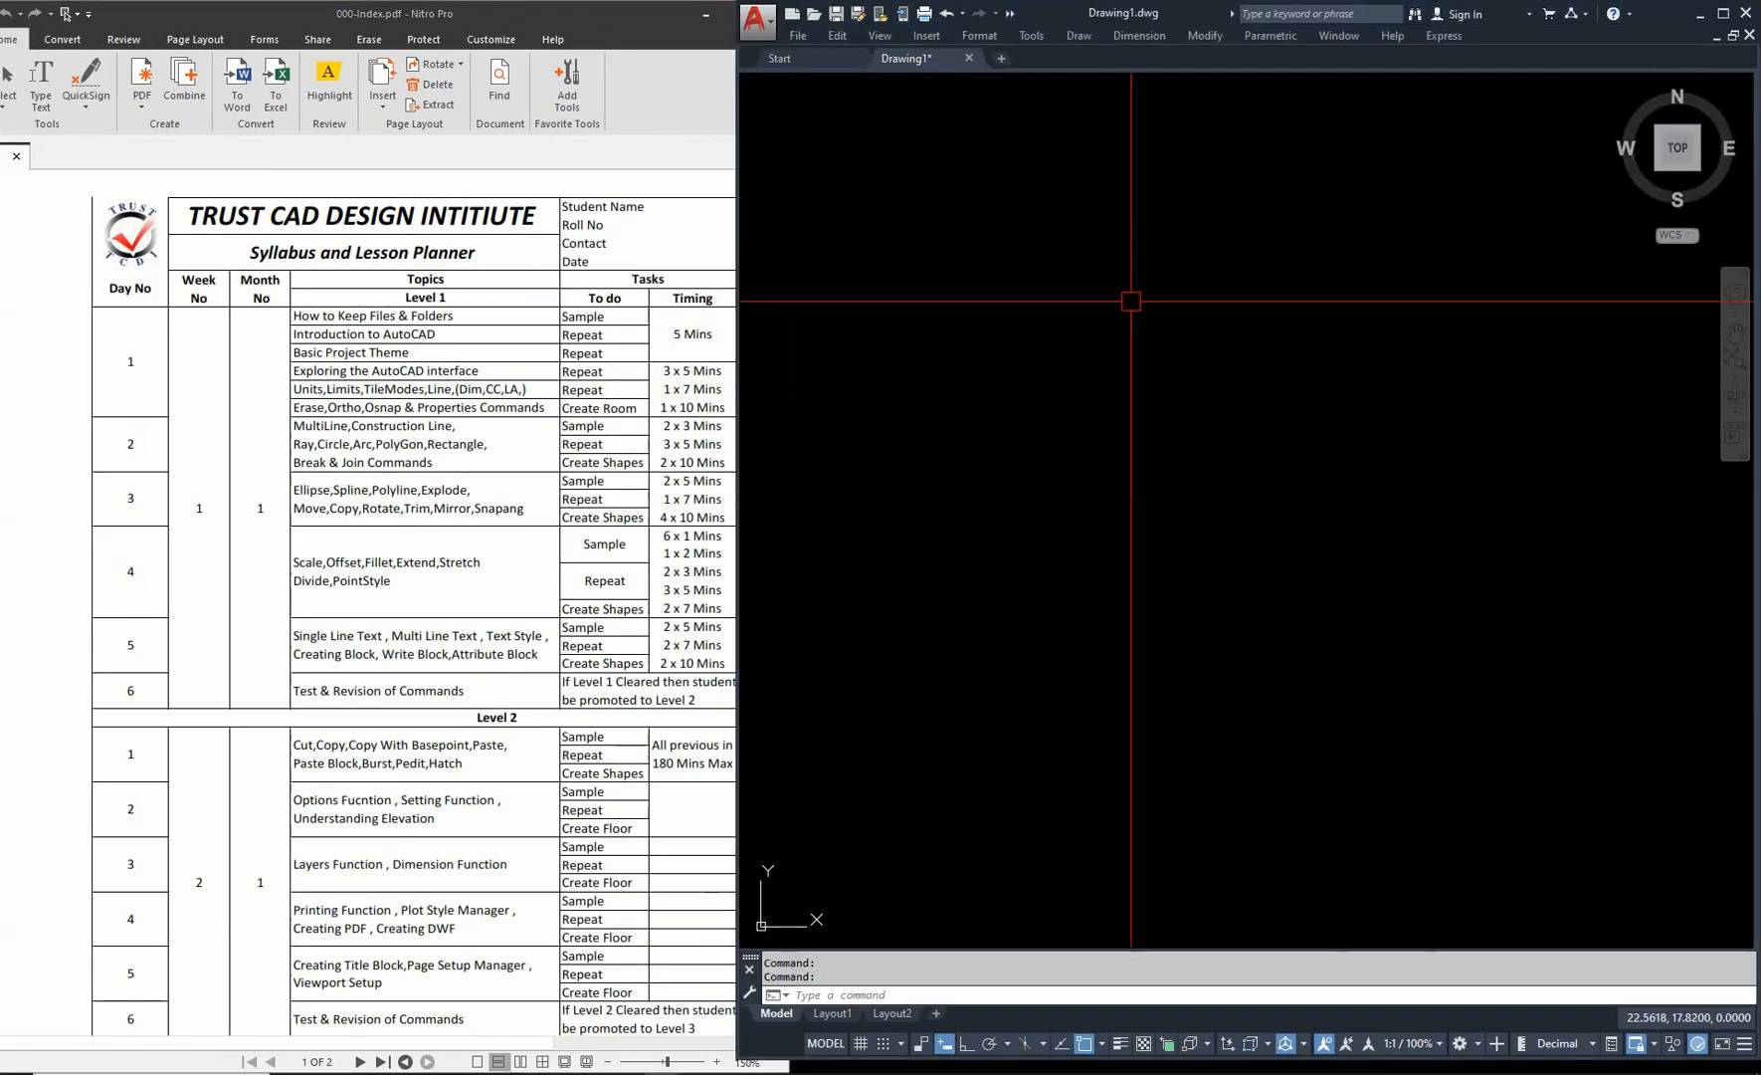
left_click(1724, 13)
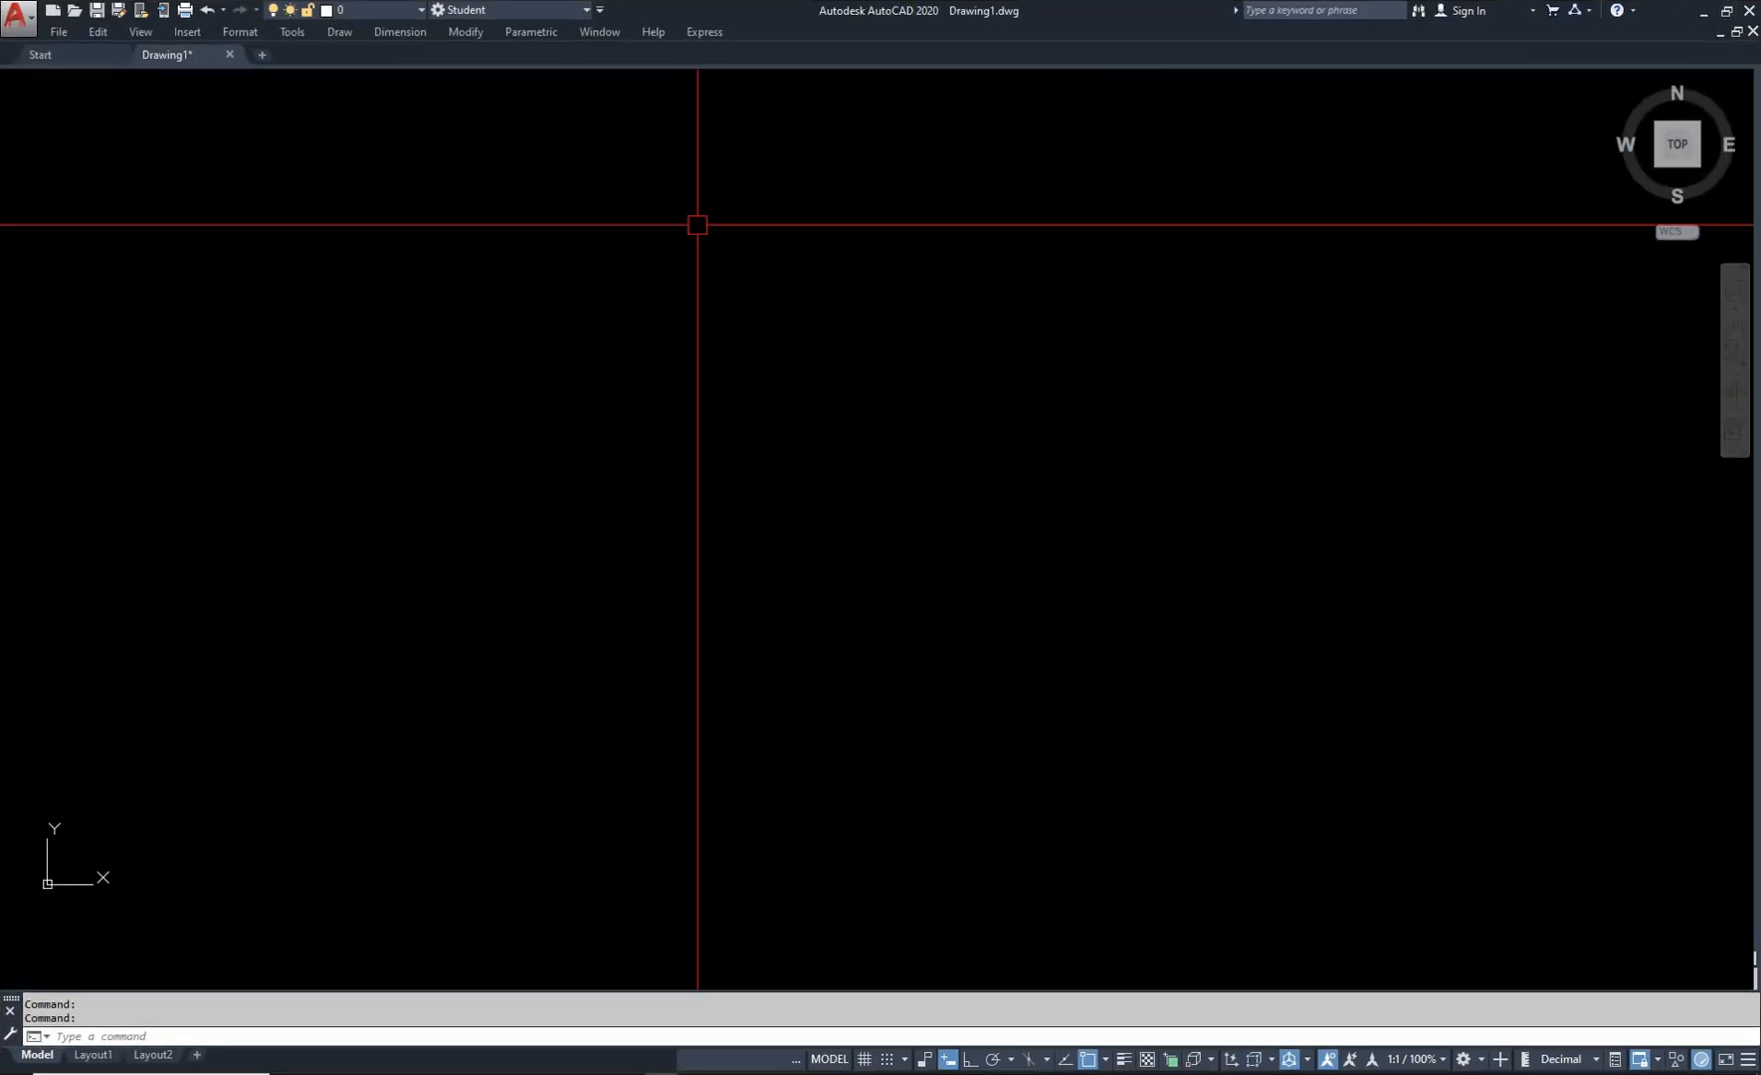
left_click(723, 238)
key("Escape")
key("ctrl+0")
- Keep the command line window open and display the ribbon with the RIBBON command
key("ctrl+9")
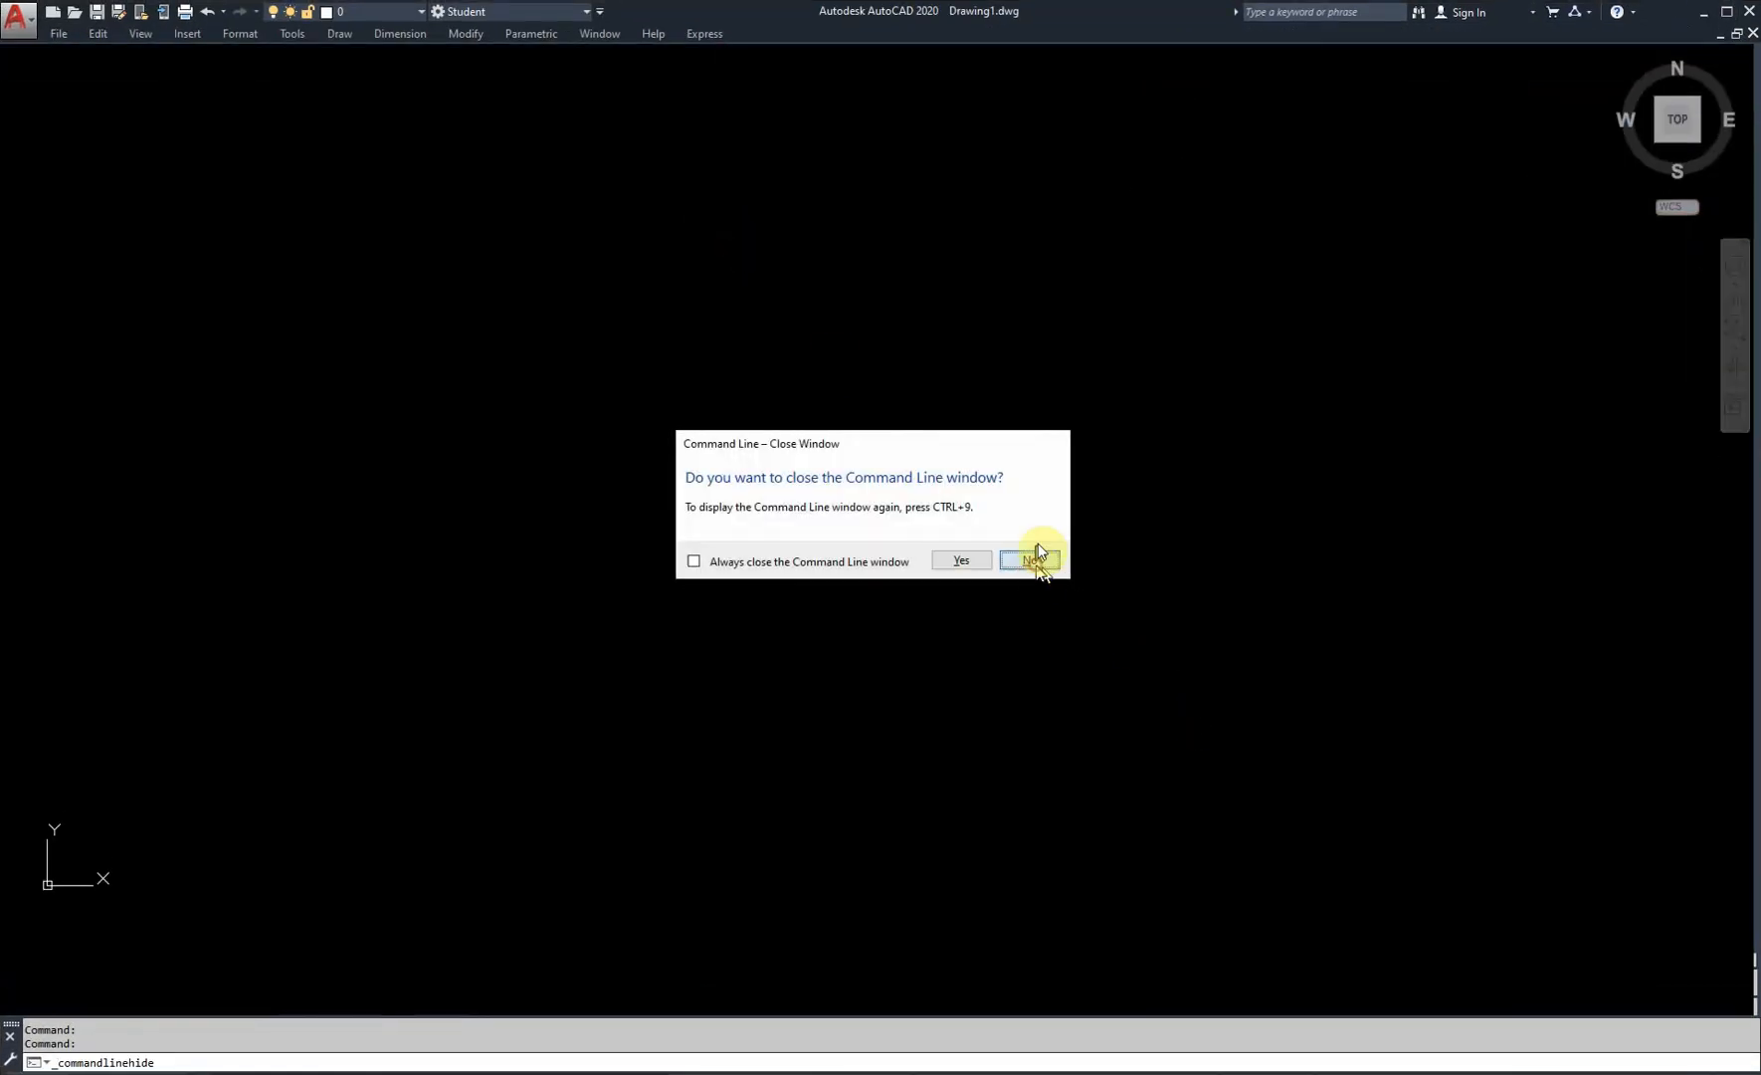
left_click(1030, 560)
type("ribbo")
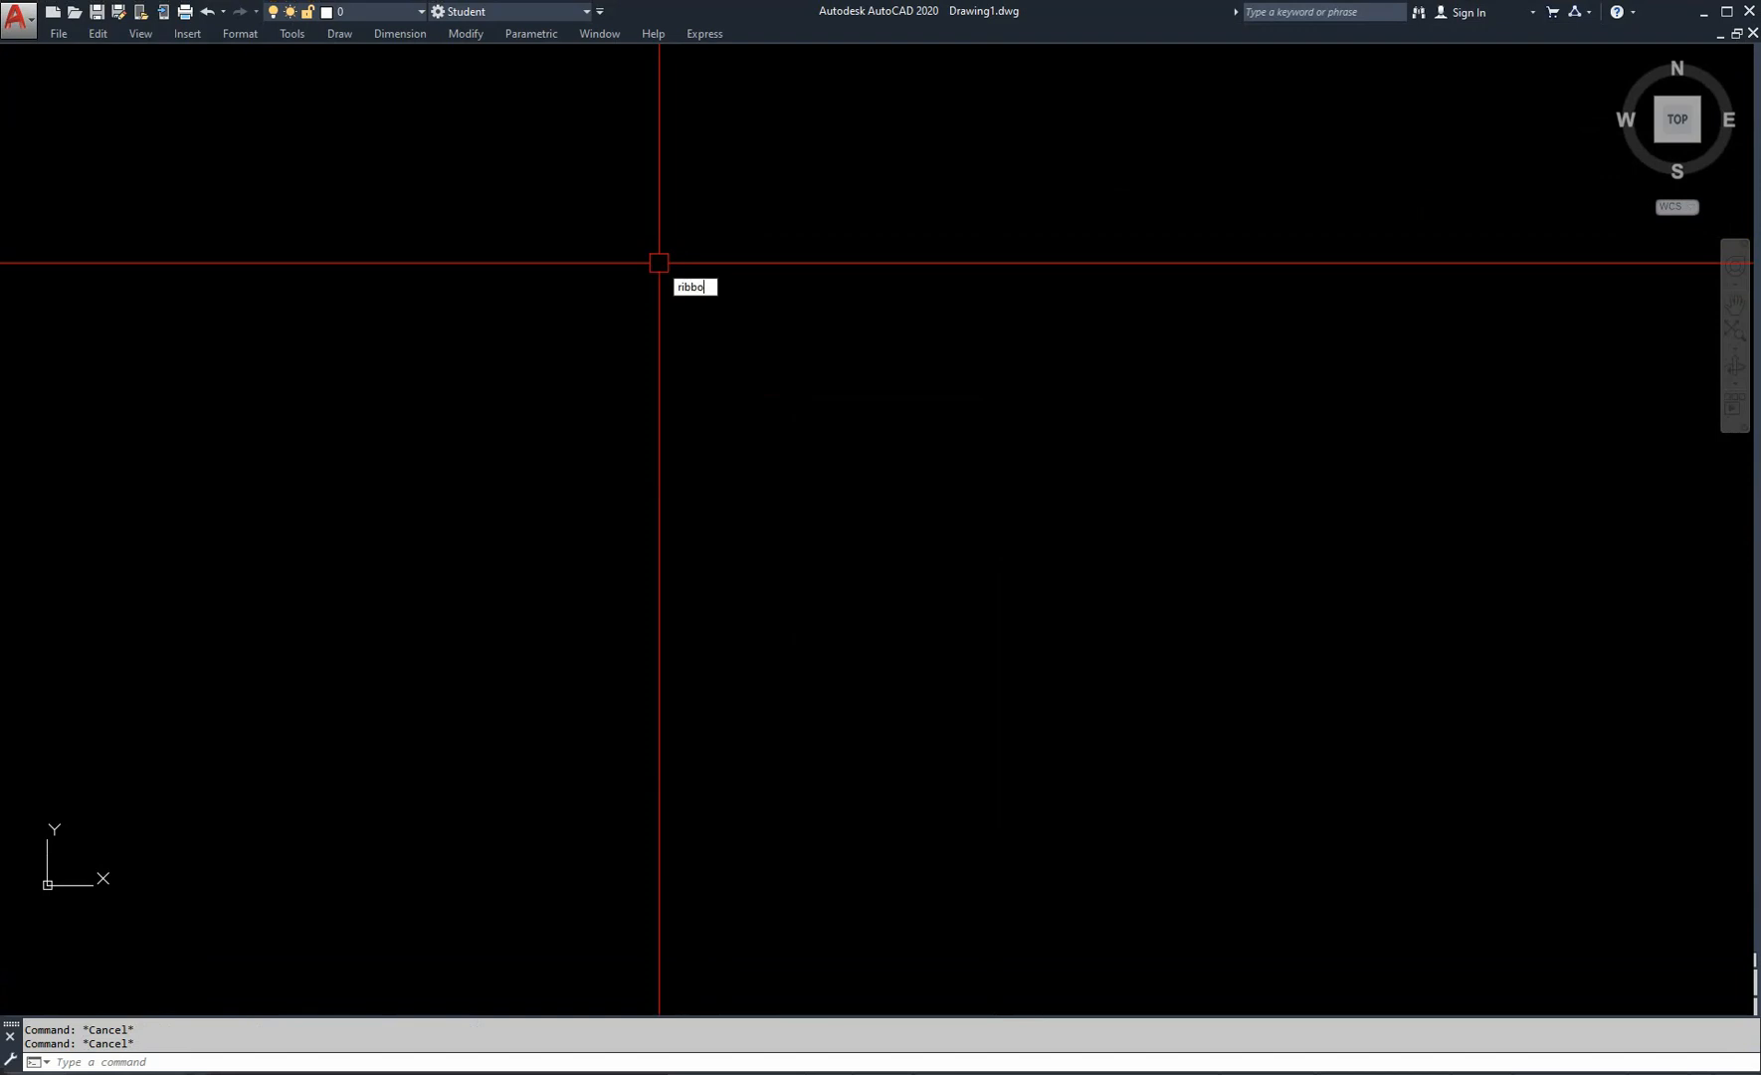
type("n")
key("Return")
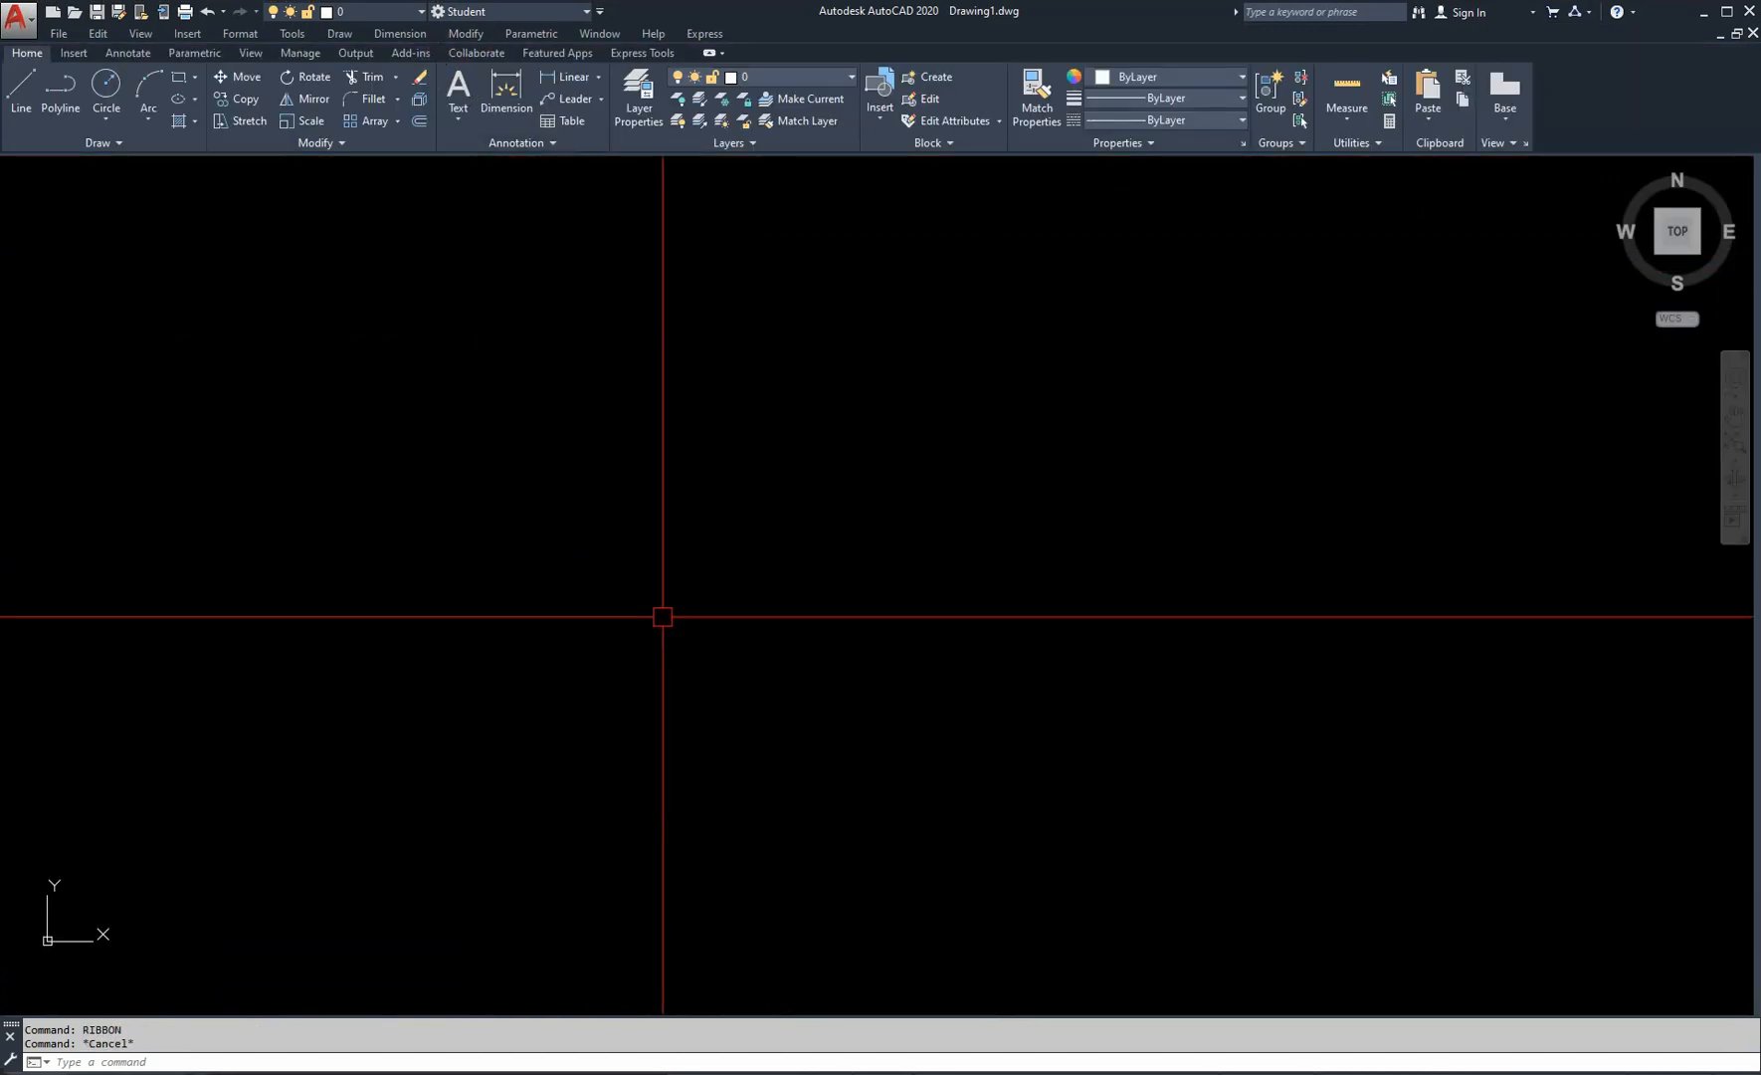
- Set the drawing units' insertion scale to Millimeters
type("u")
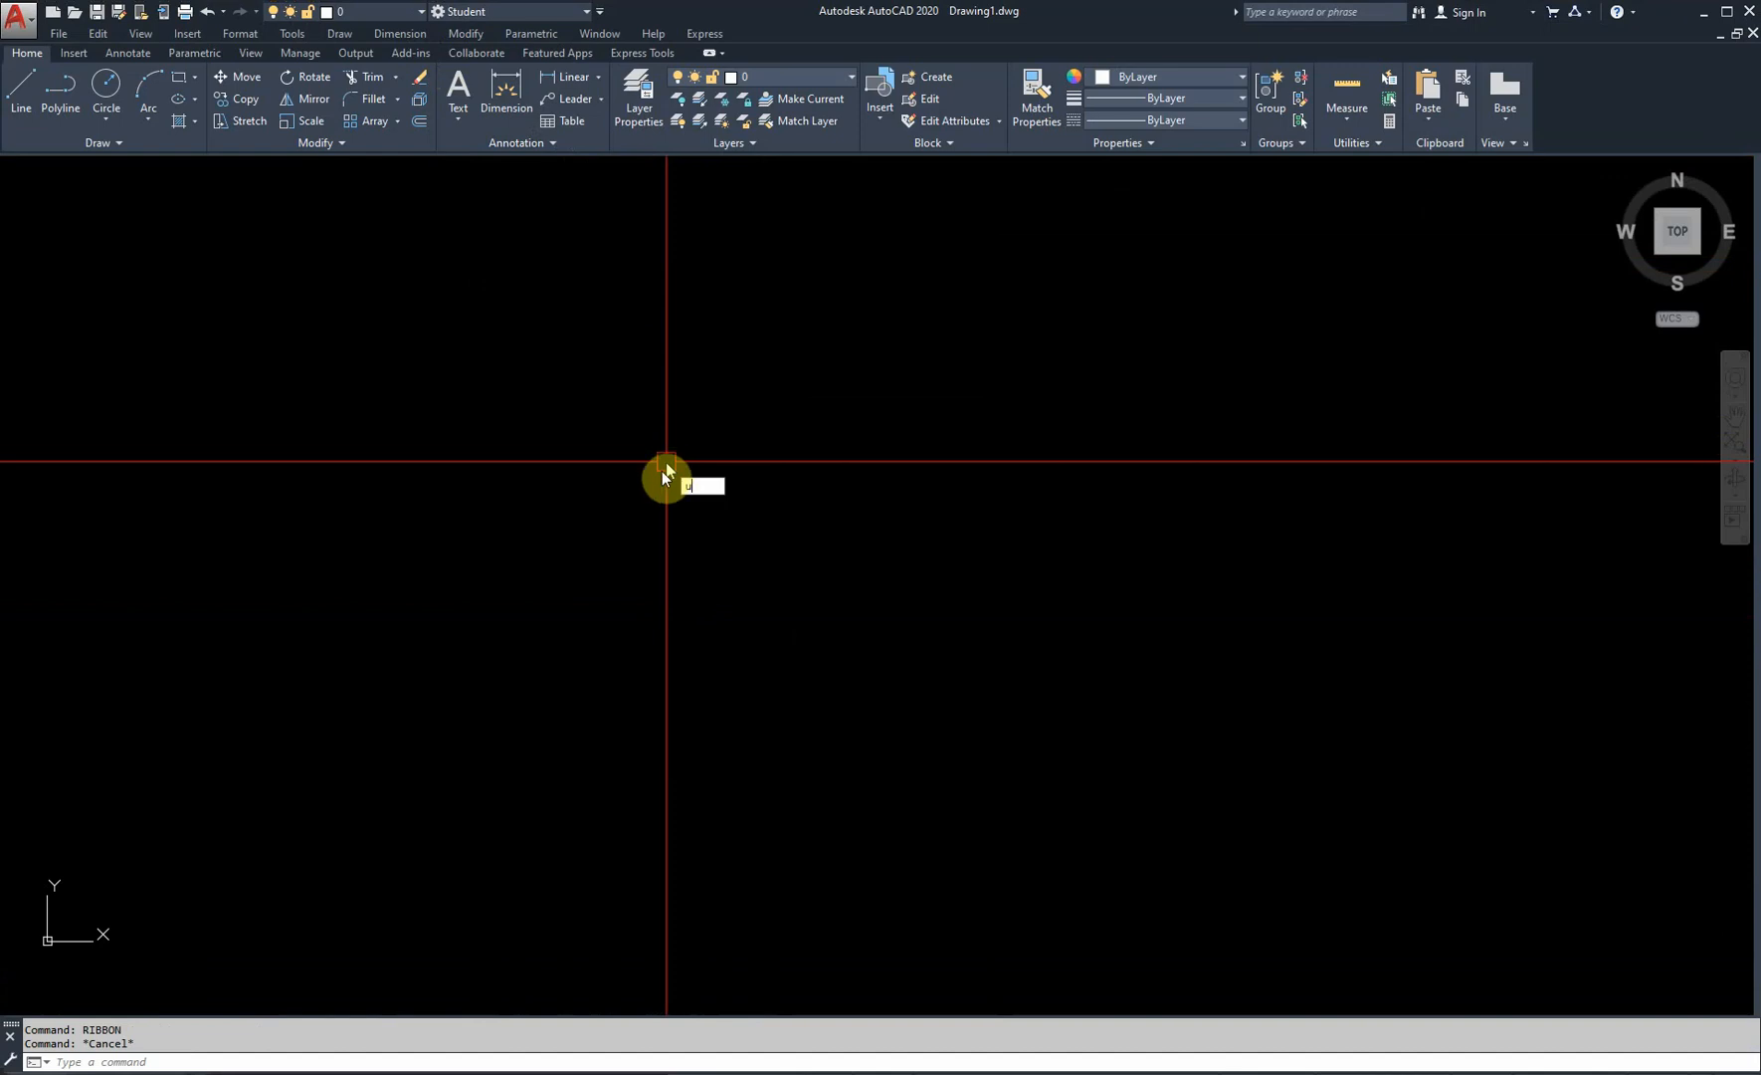
type("n")
key("Return")
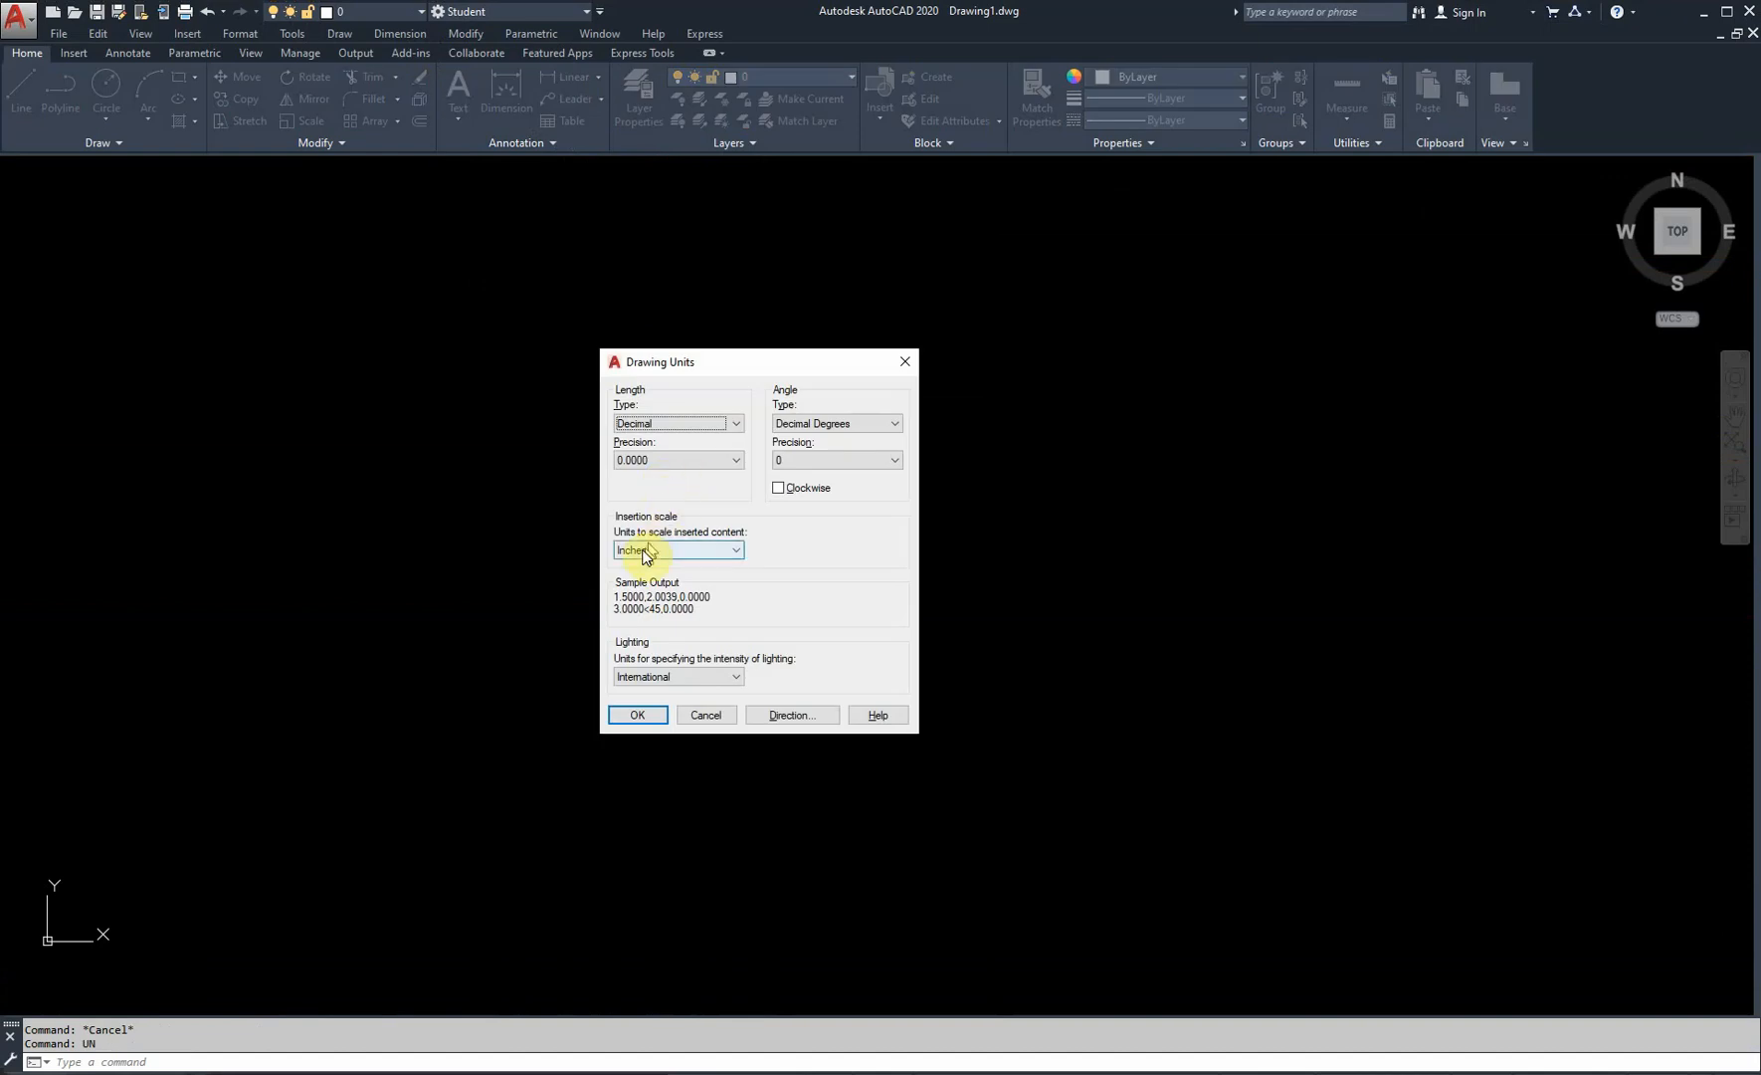
left_click(642, 553)
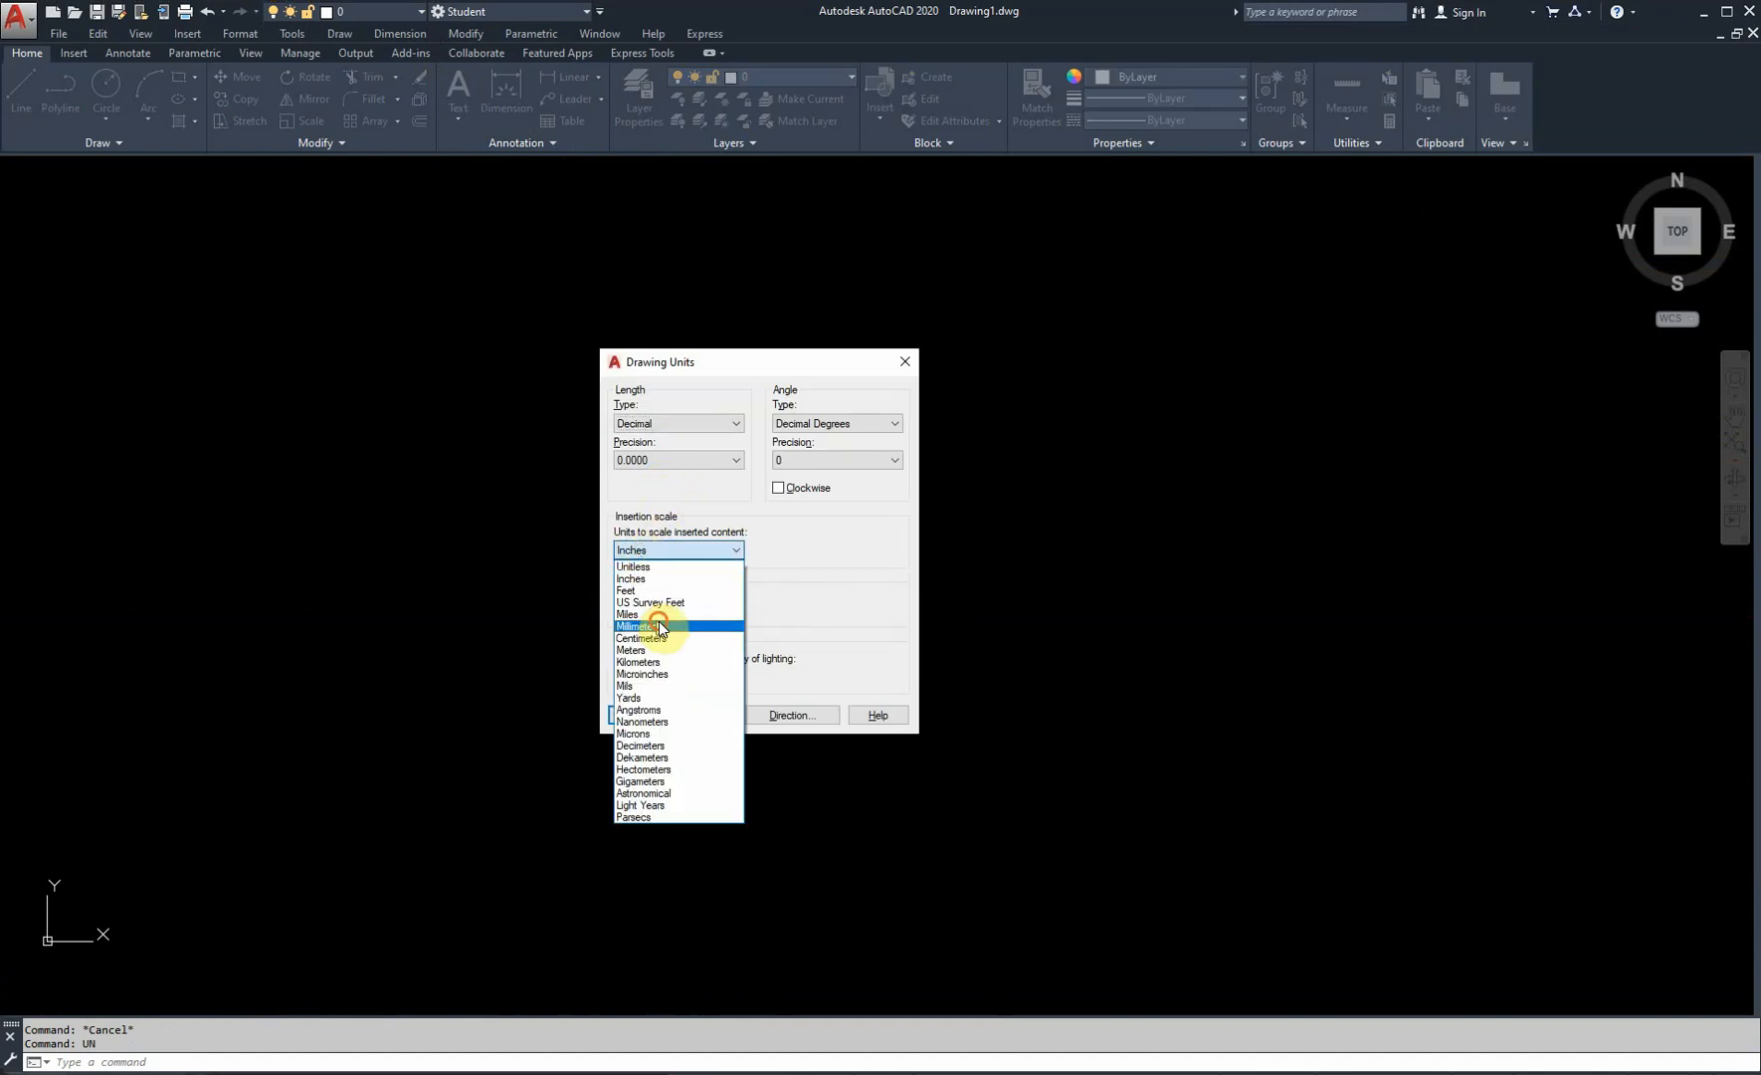
left_click(659, 617)
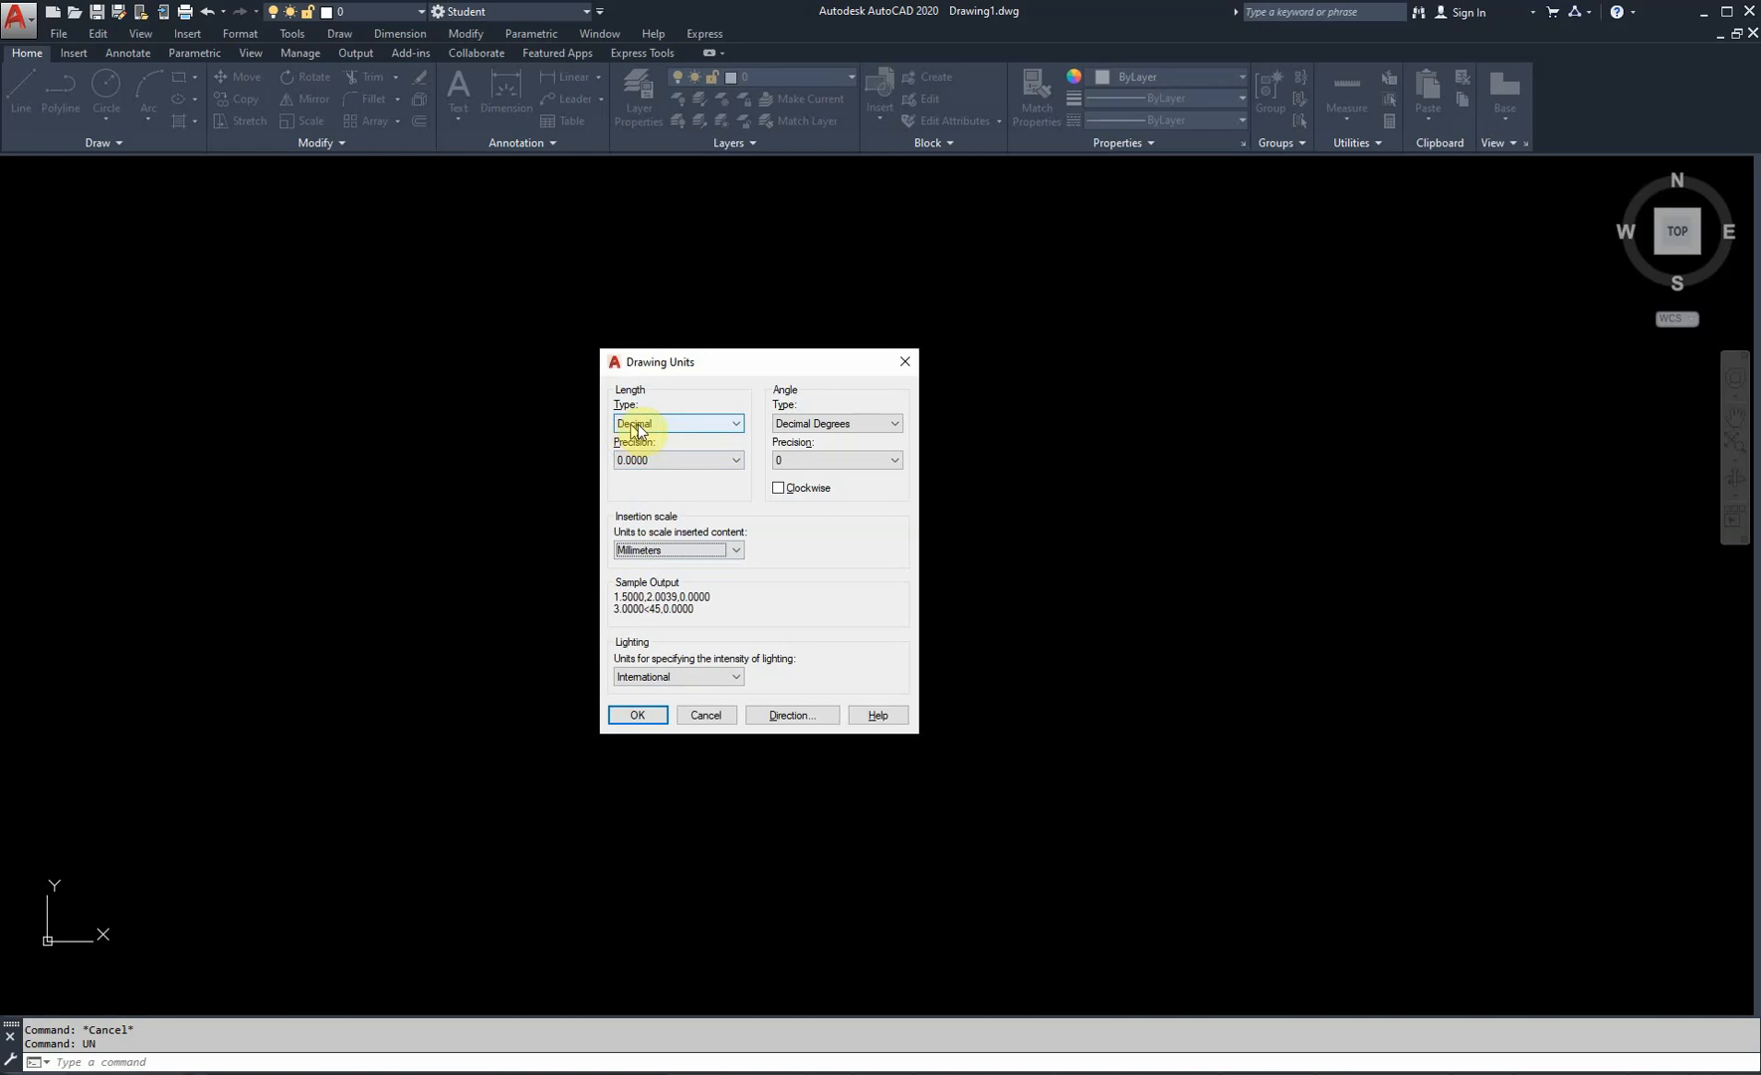
left_click(638, 714)
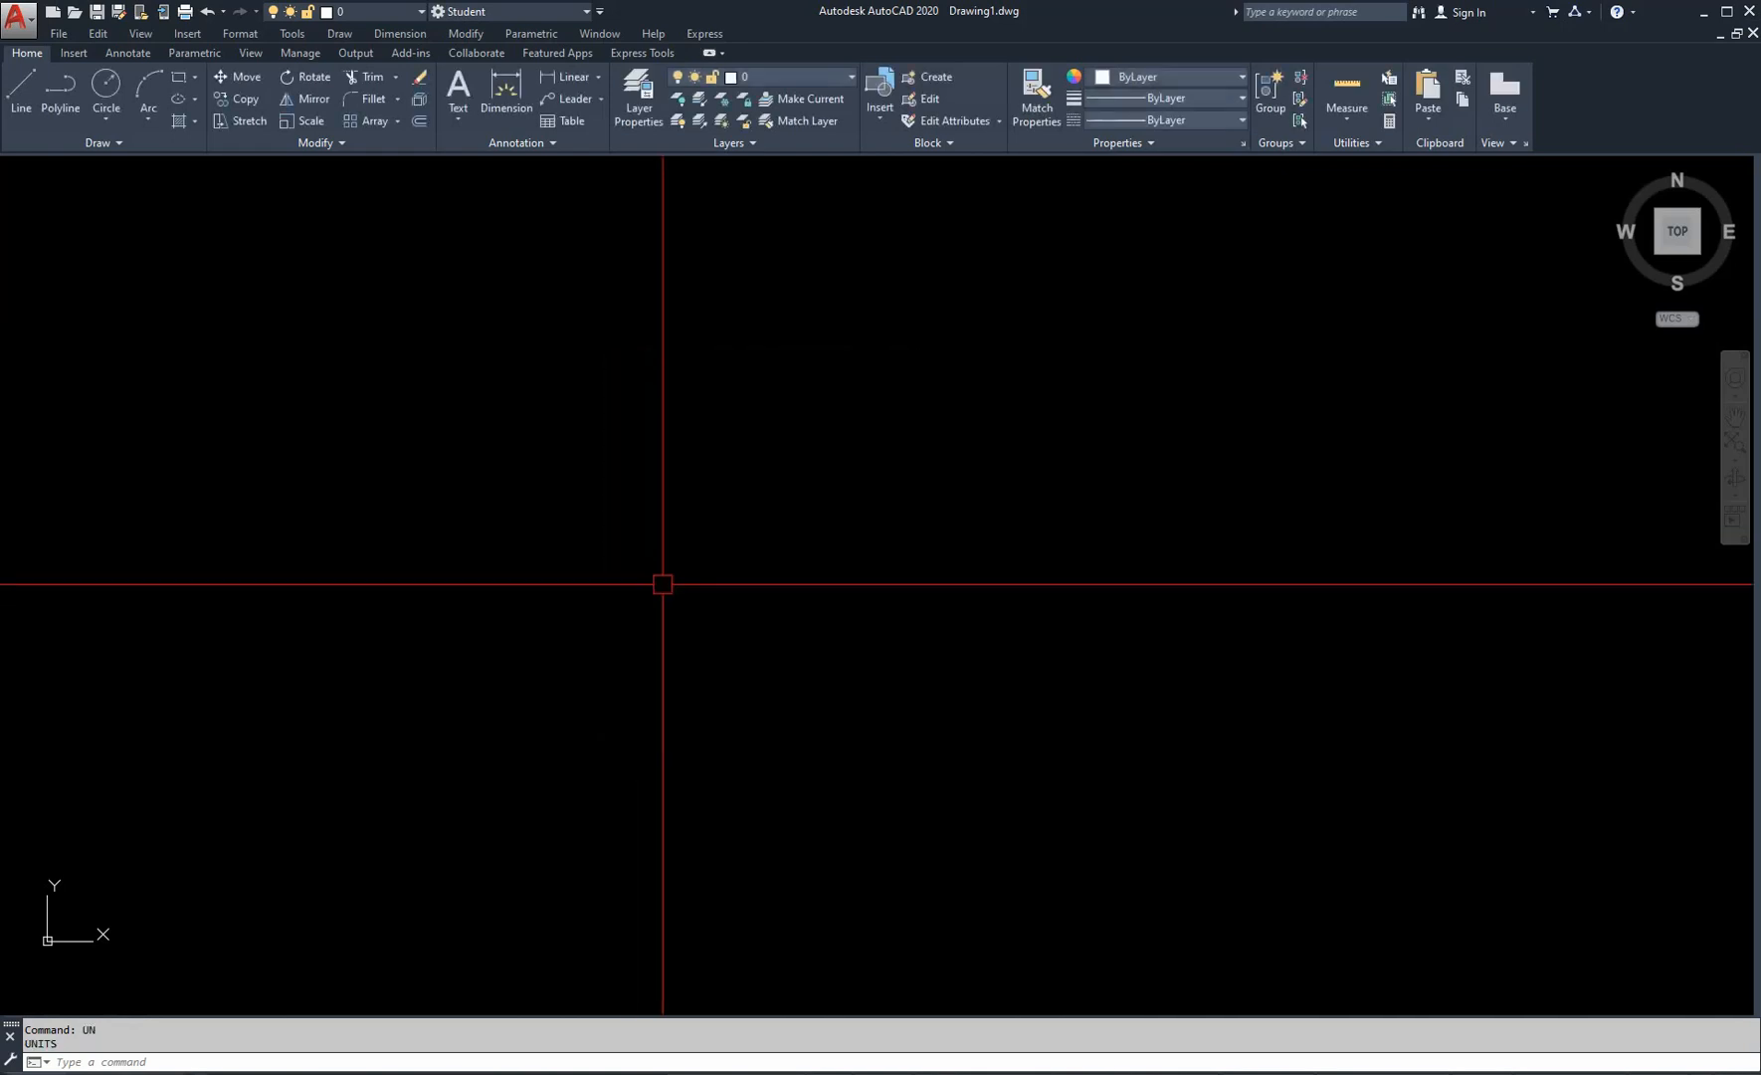
scroll(715, 503, "up", 2)
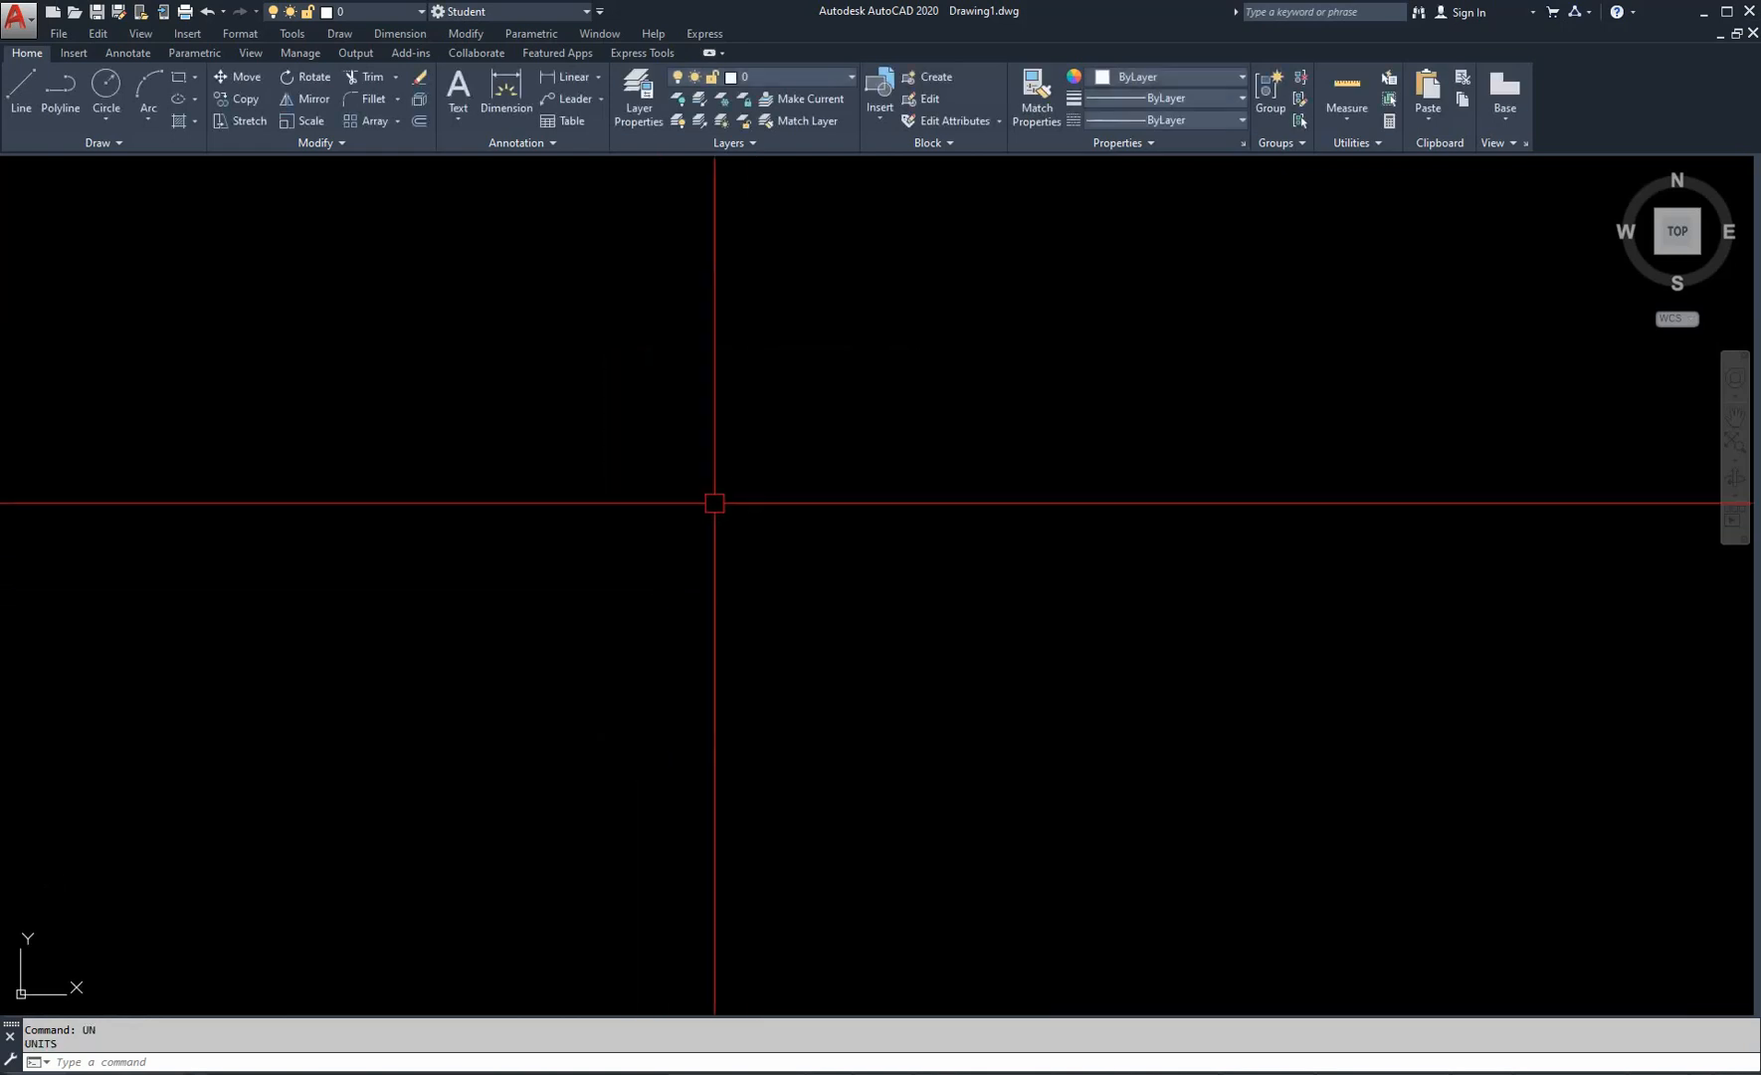
type("u")
key("Escape")
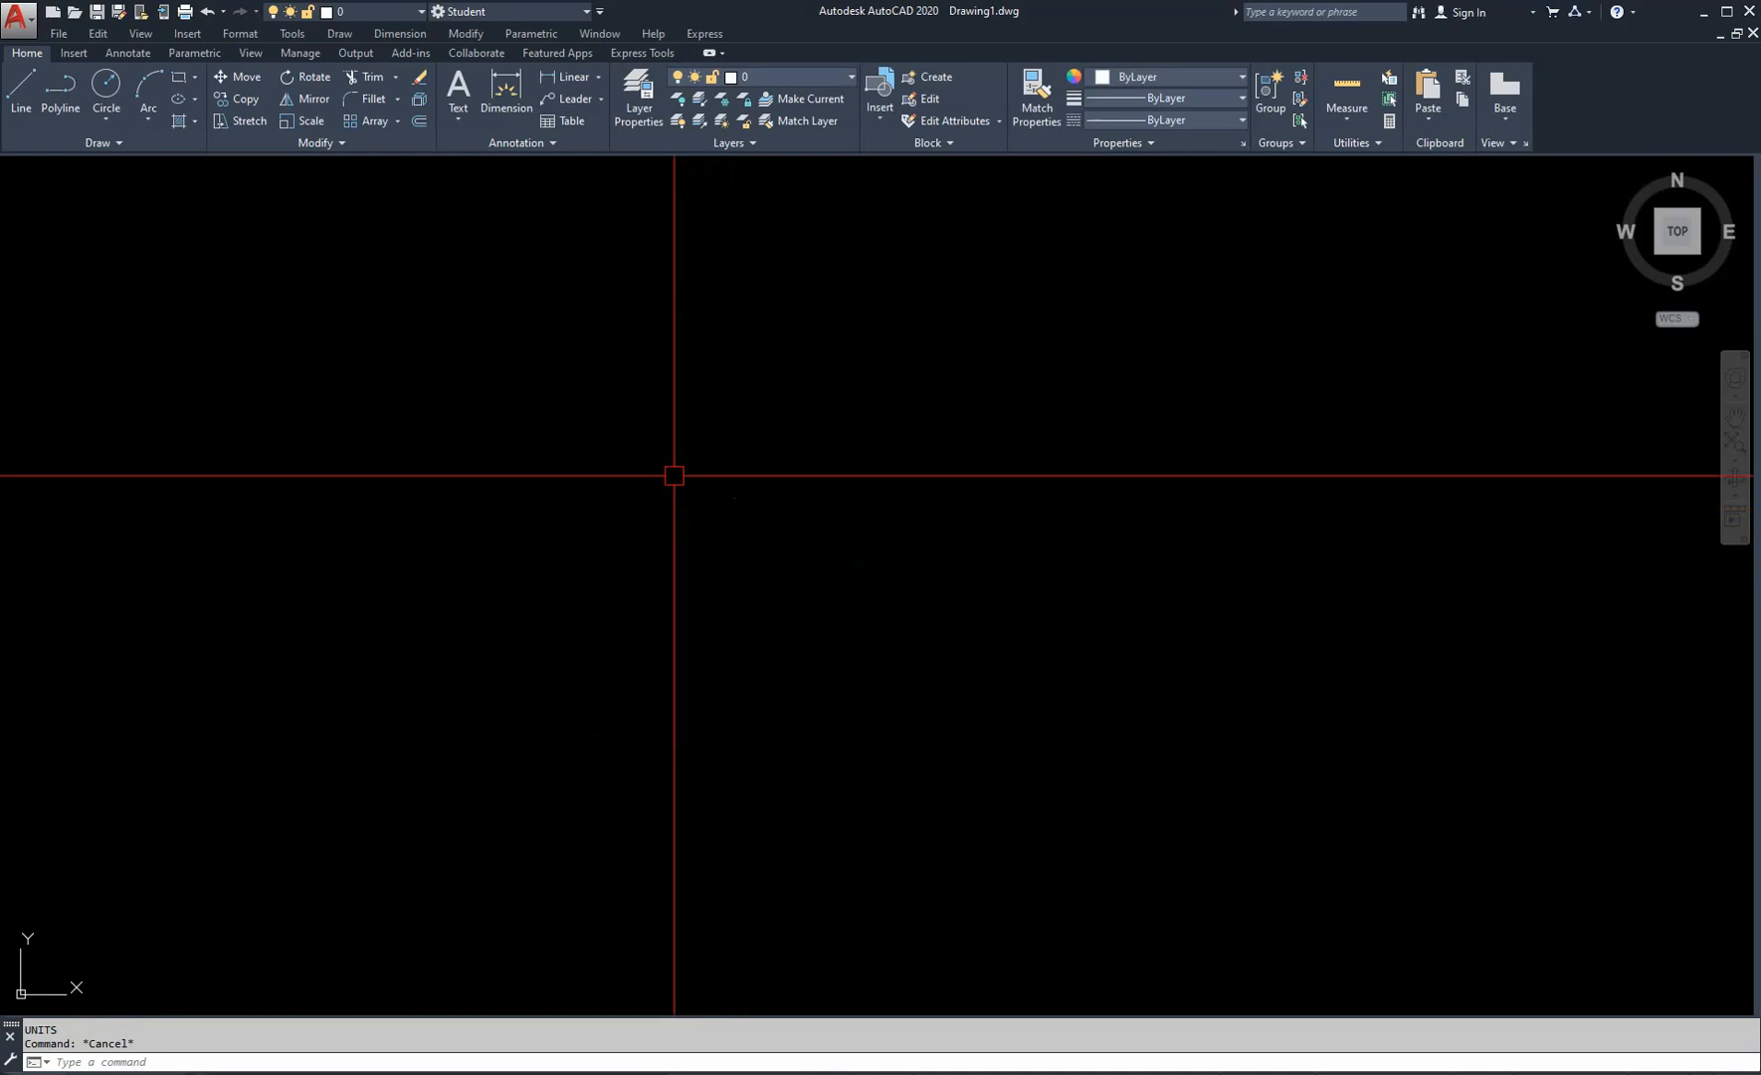
type("pol")
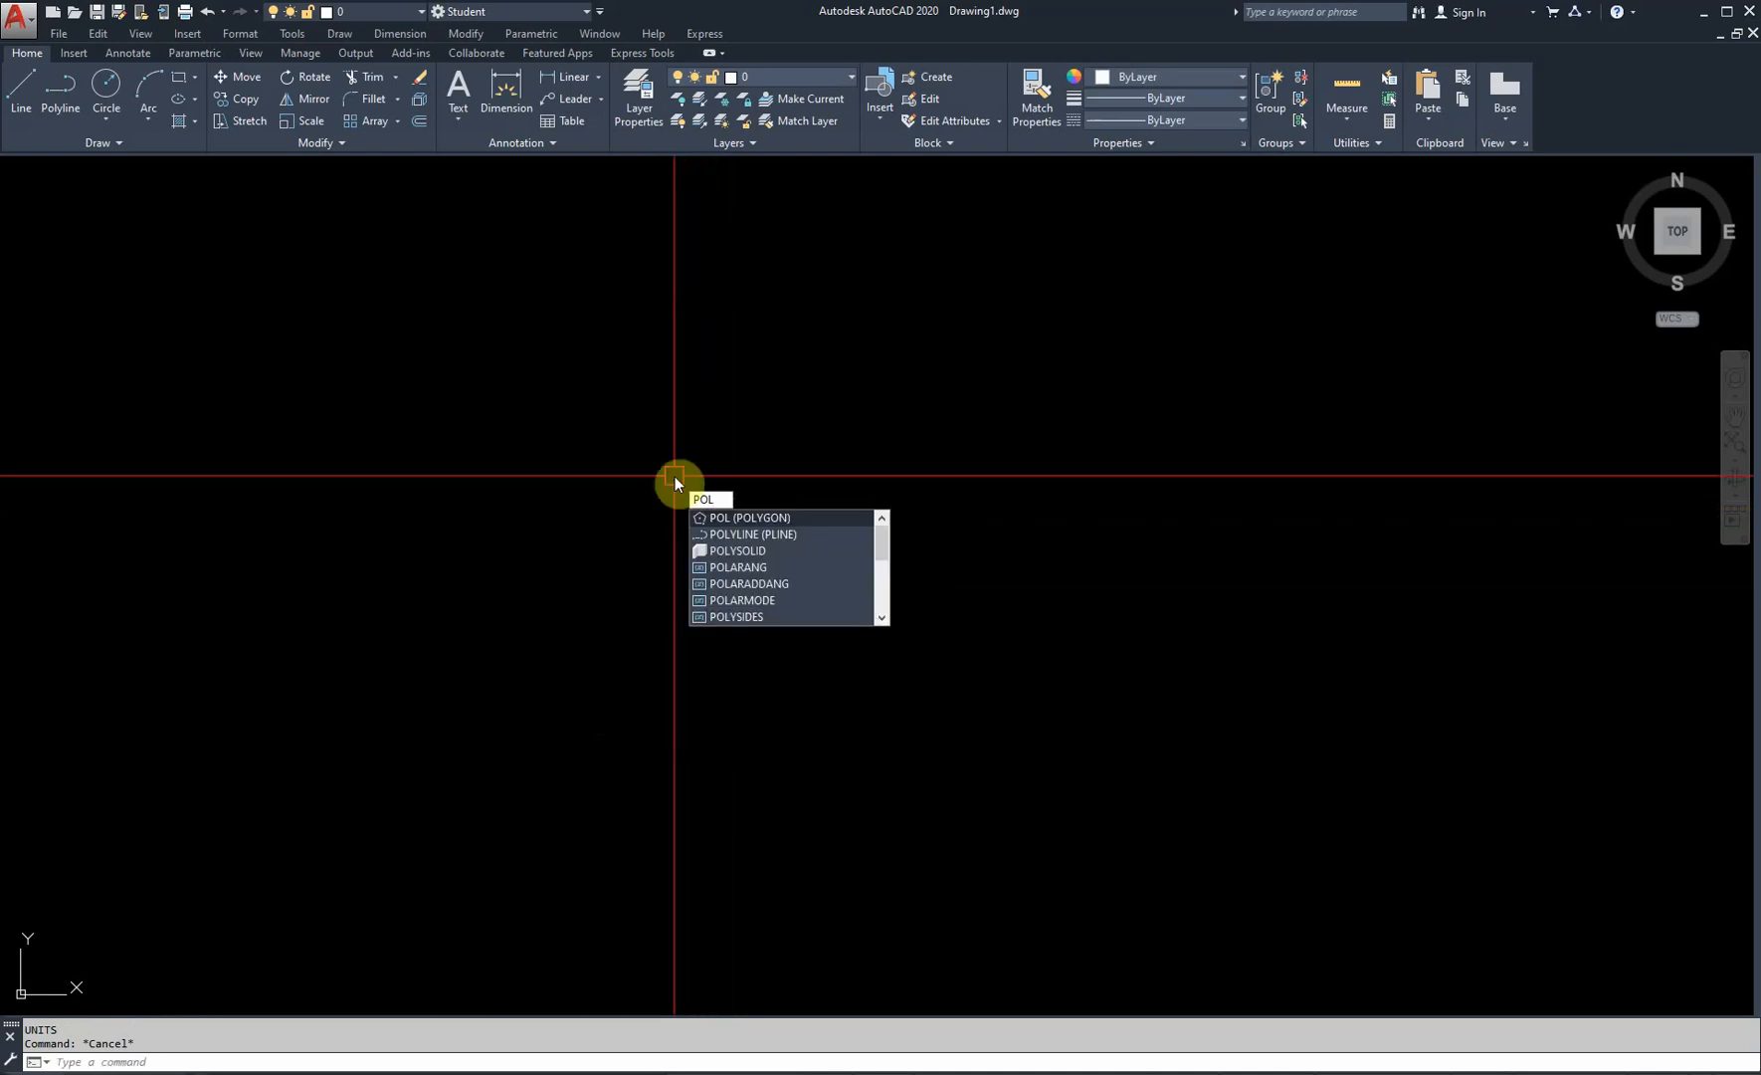
key("Escape")
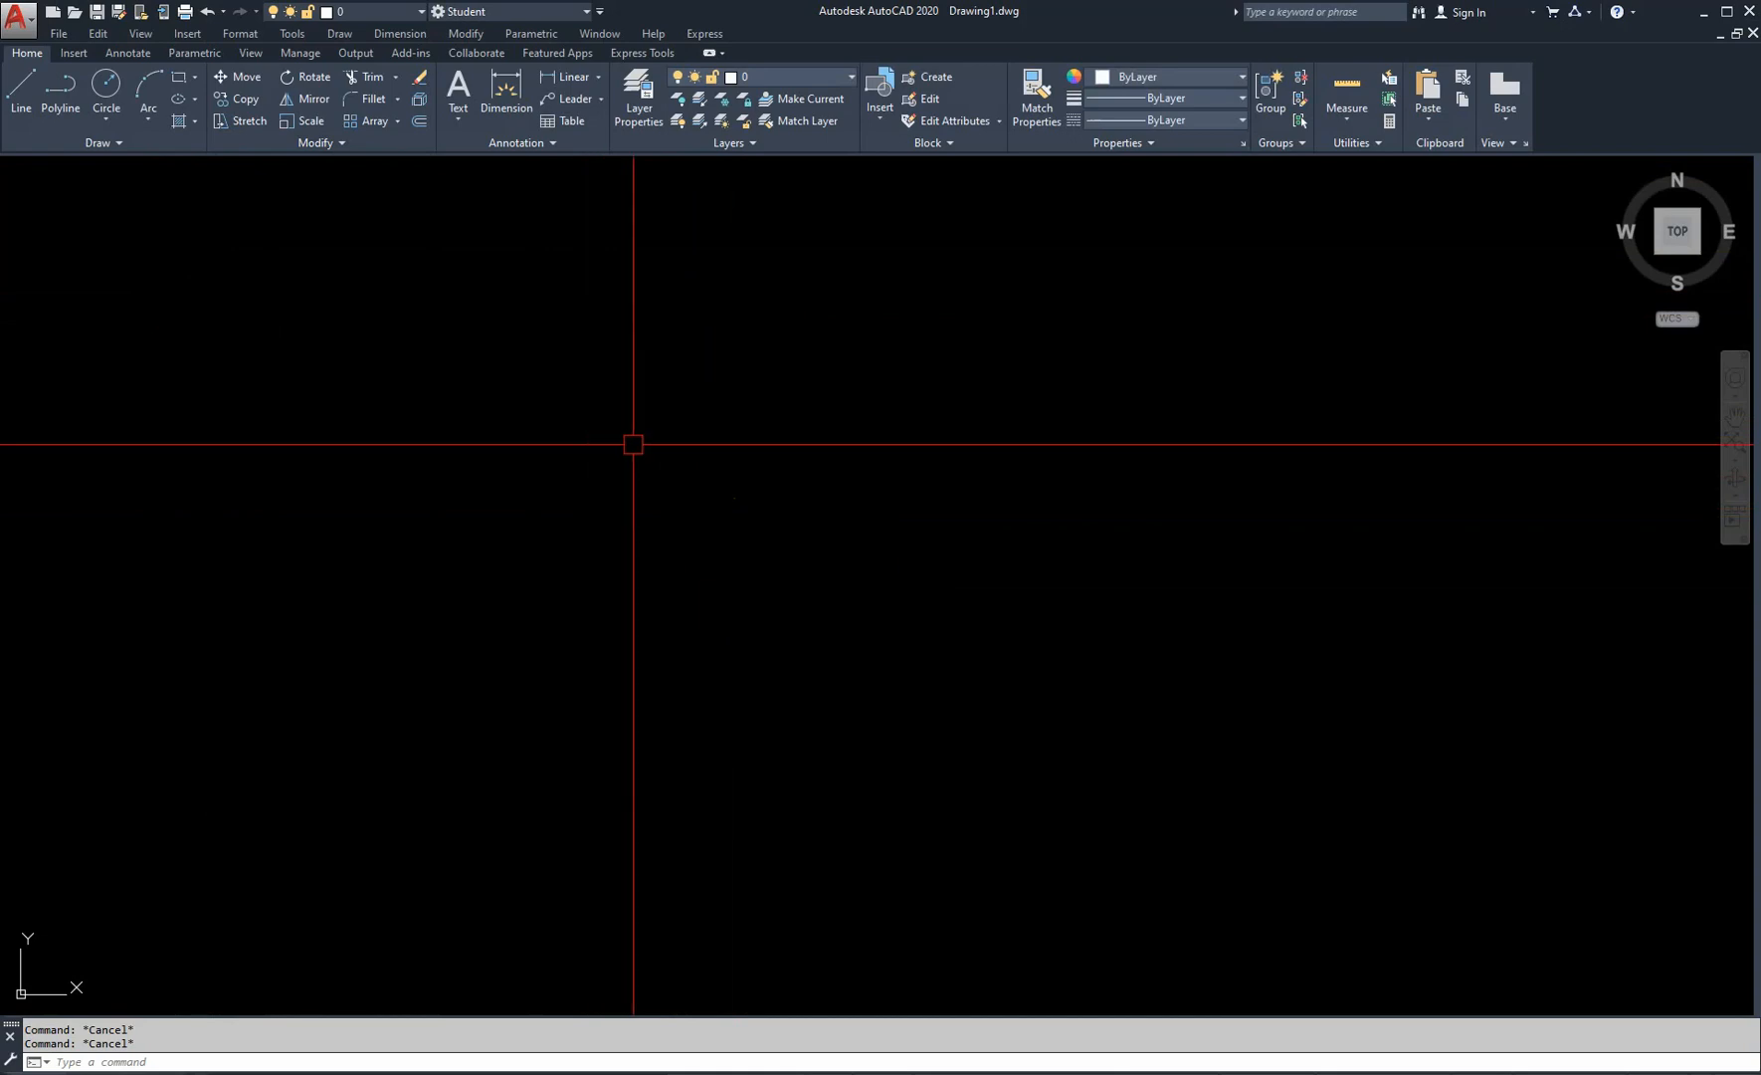
left_click(196, 77)
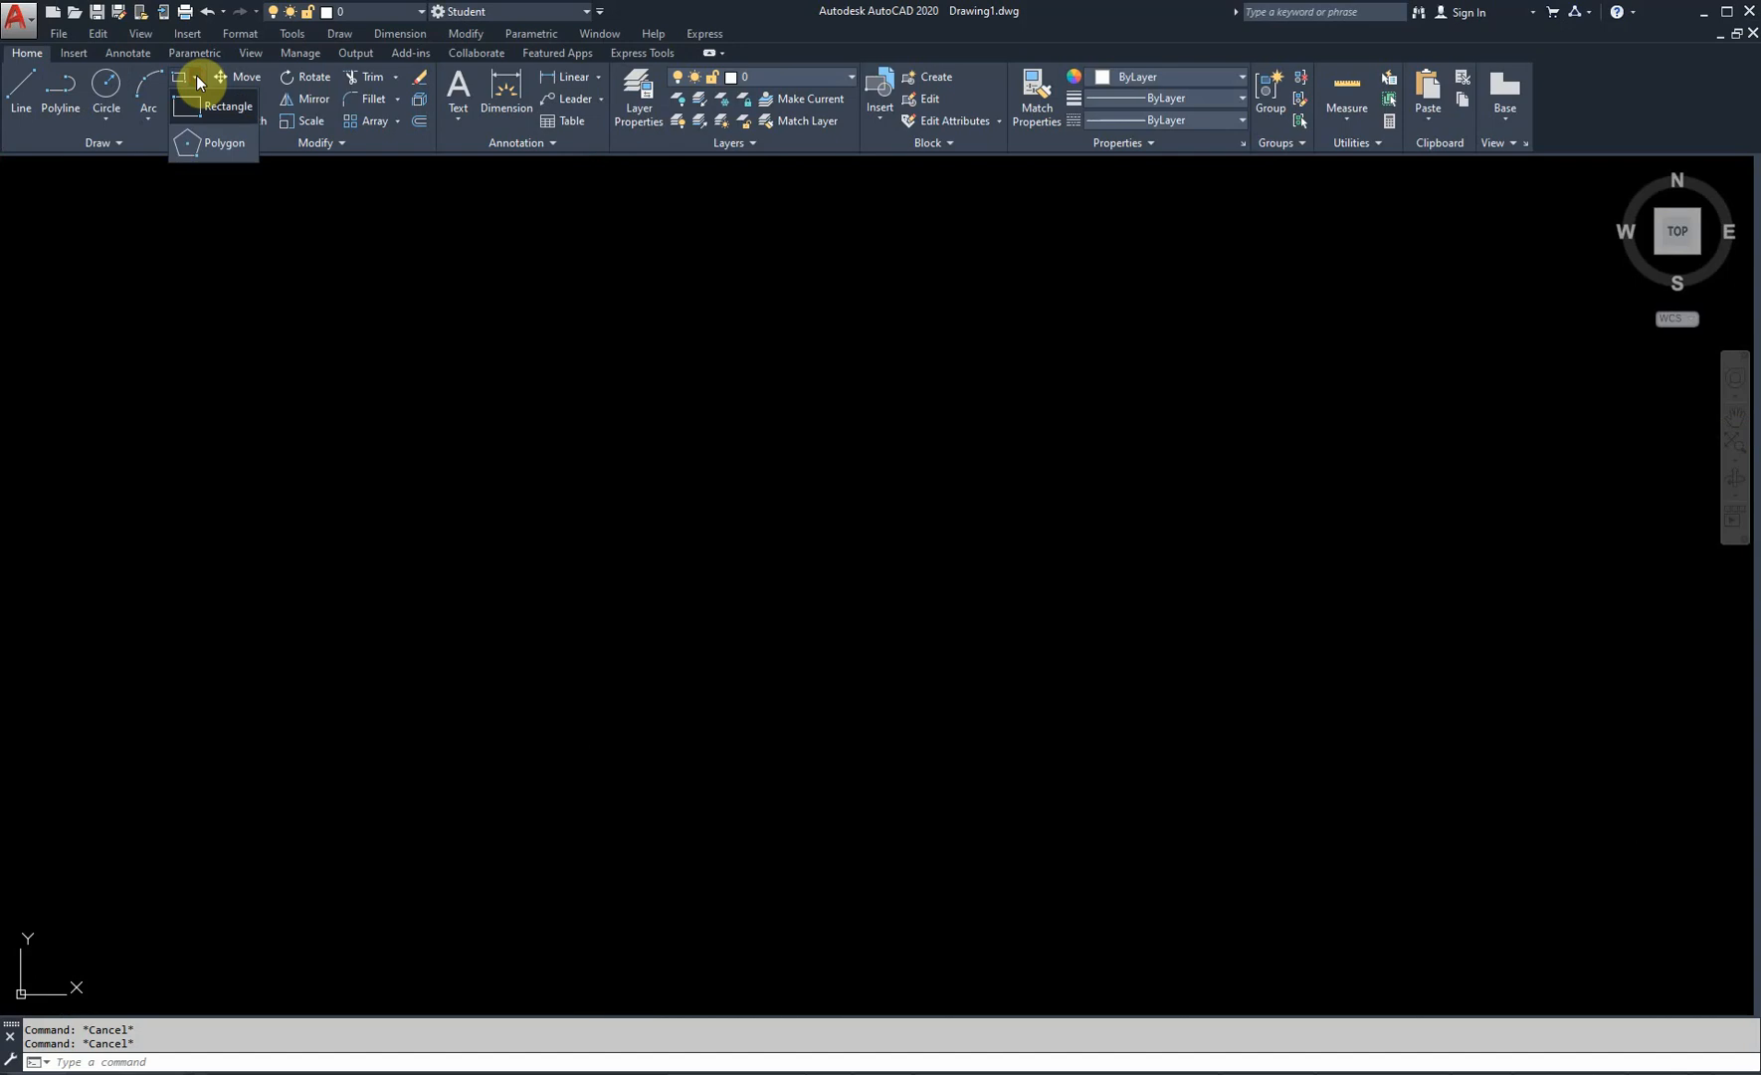
left_click(214, 149)
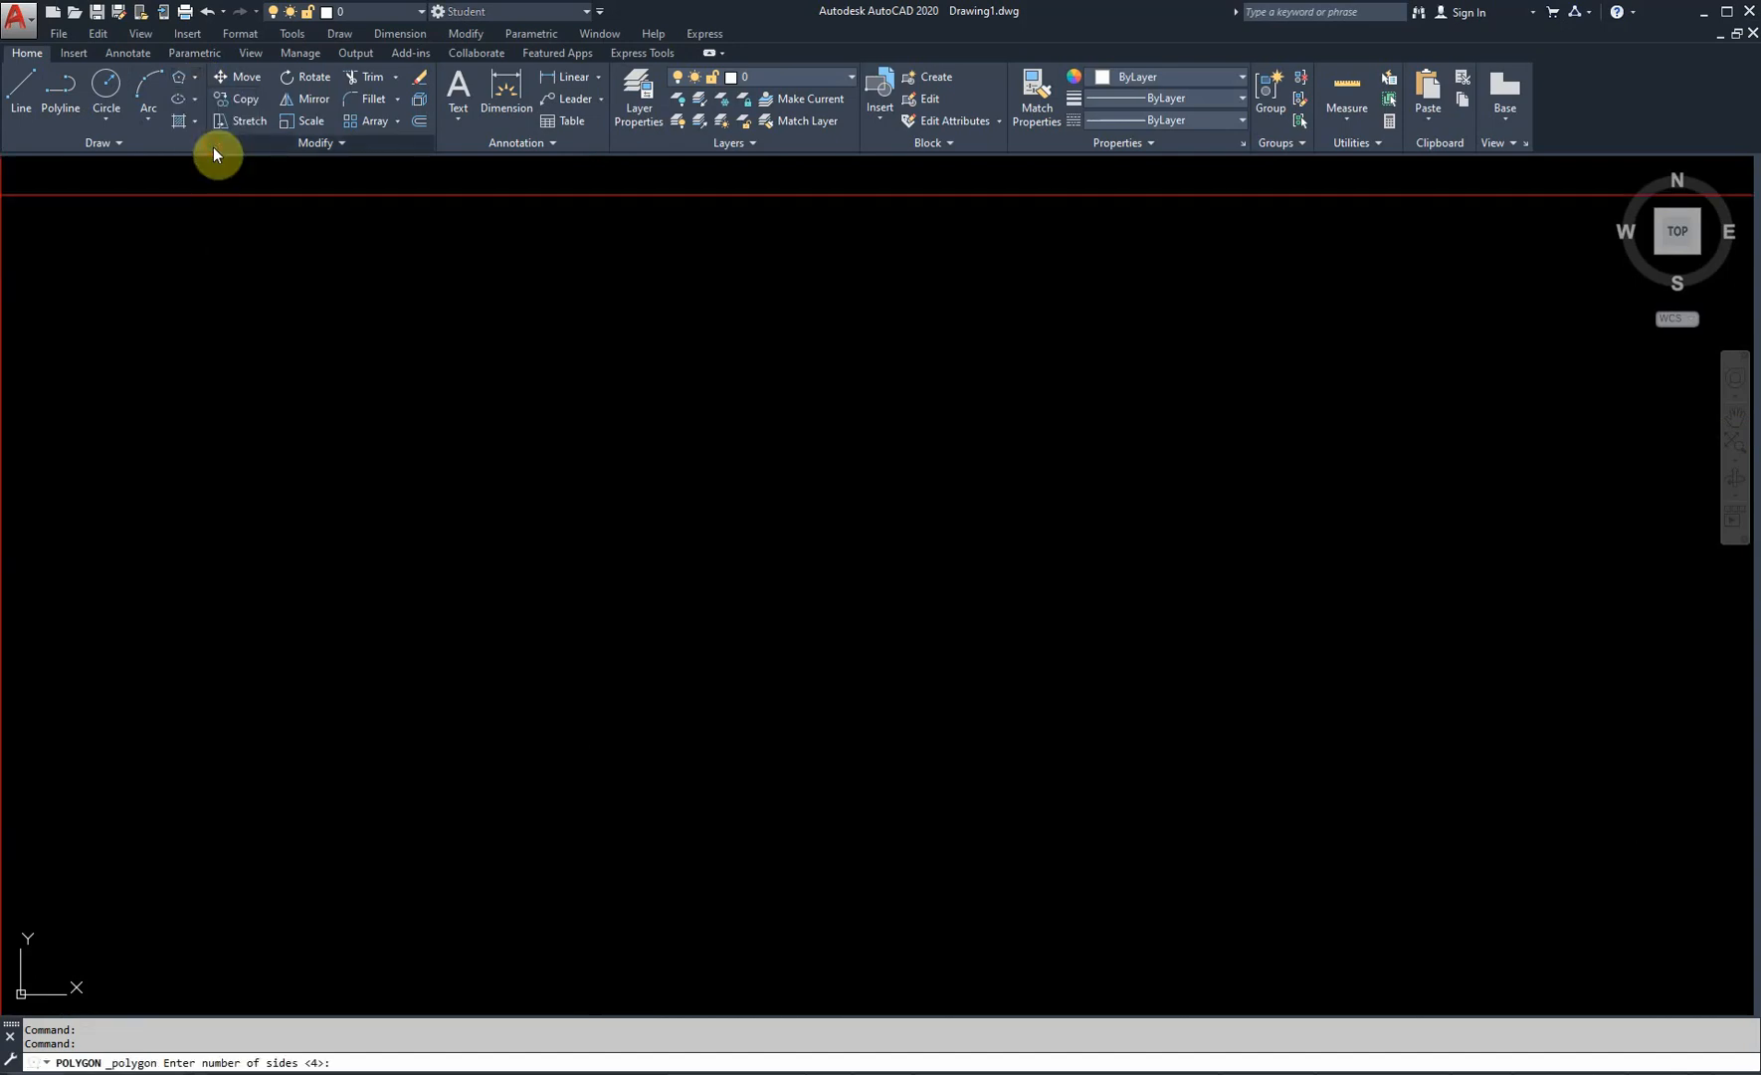
left_click(196, 79)
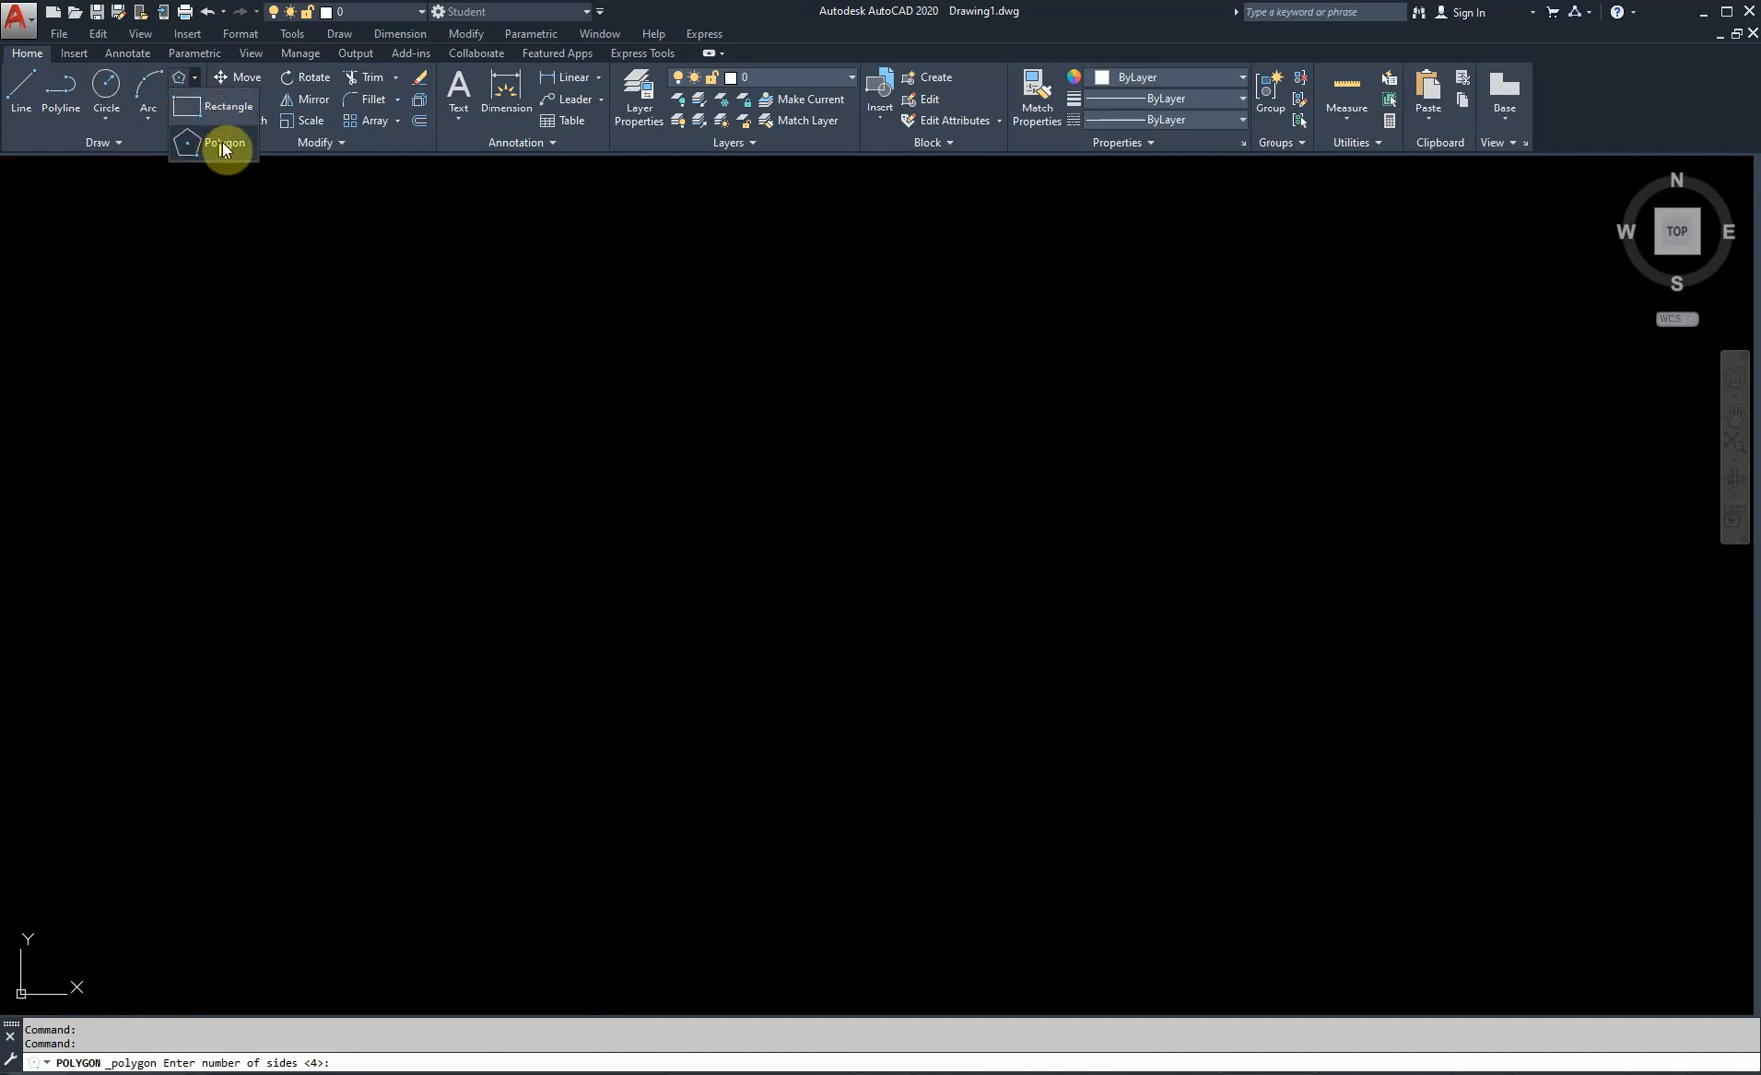
left_click(180, 83)
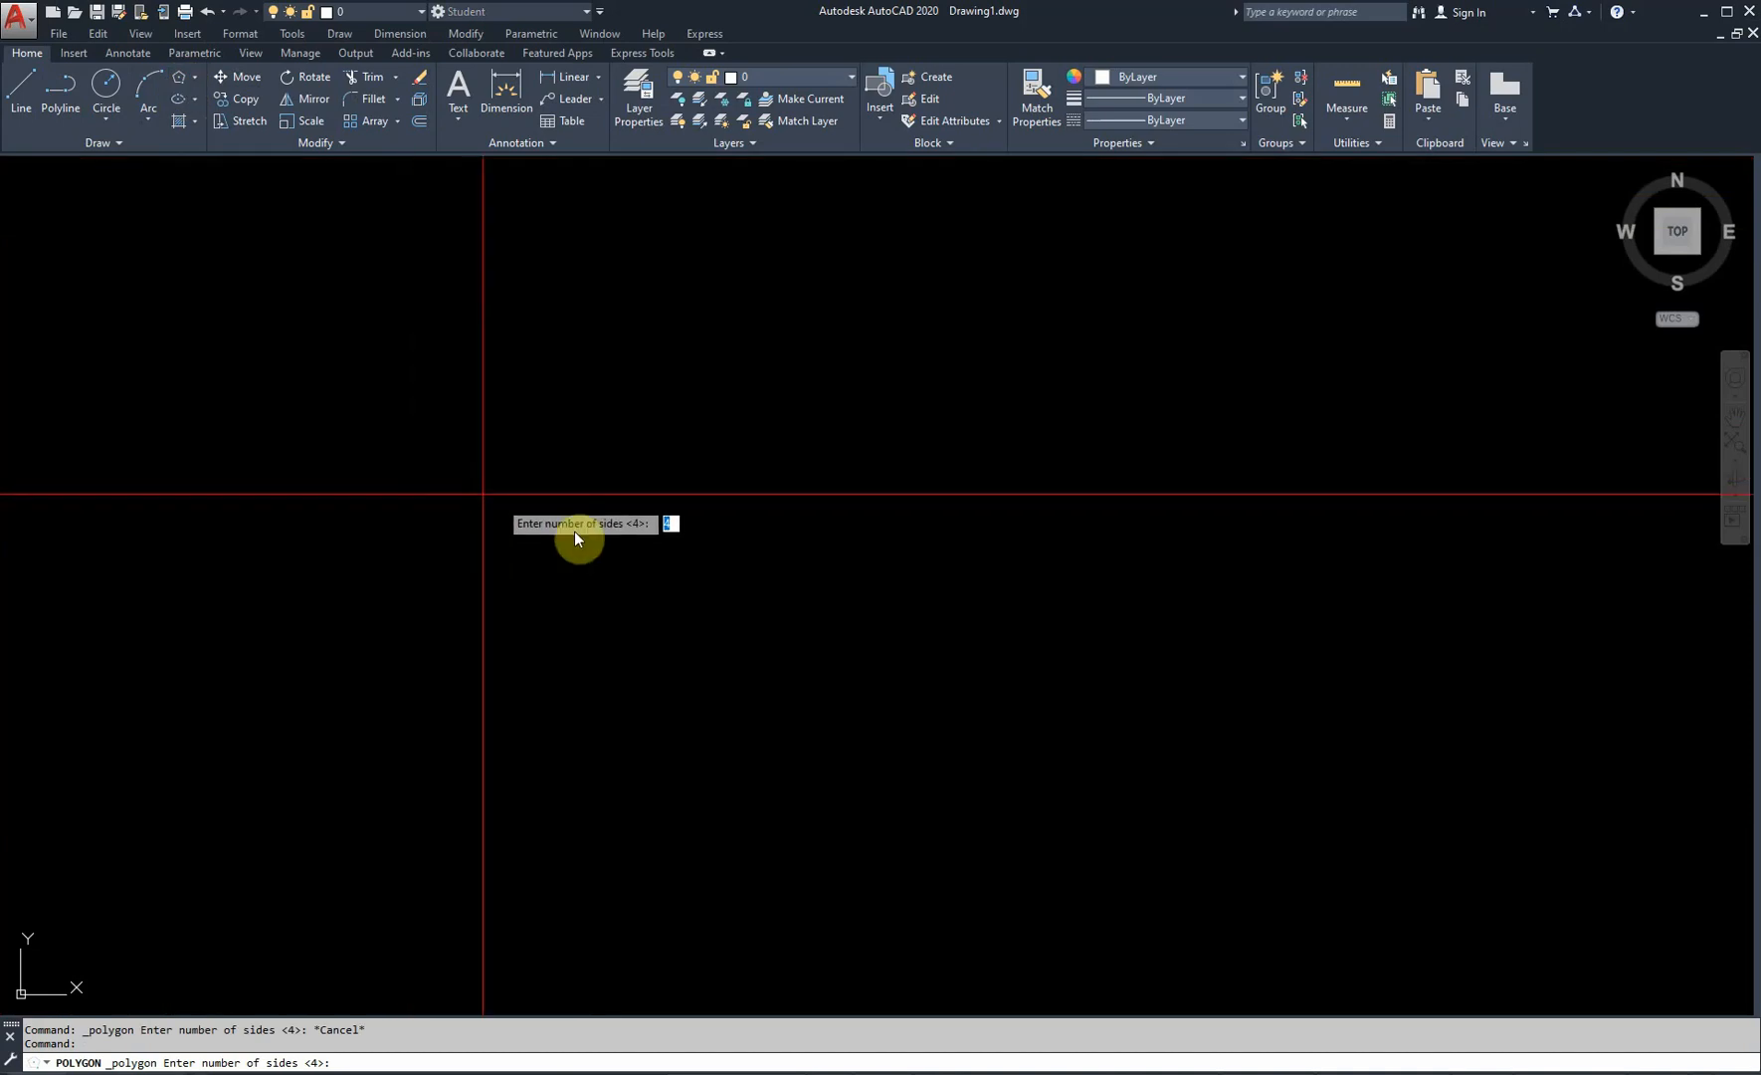
key("Escape")
- Draw a wide rectangle freehand in the empty drawing area and erase it
left_click(195, 78)
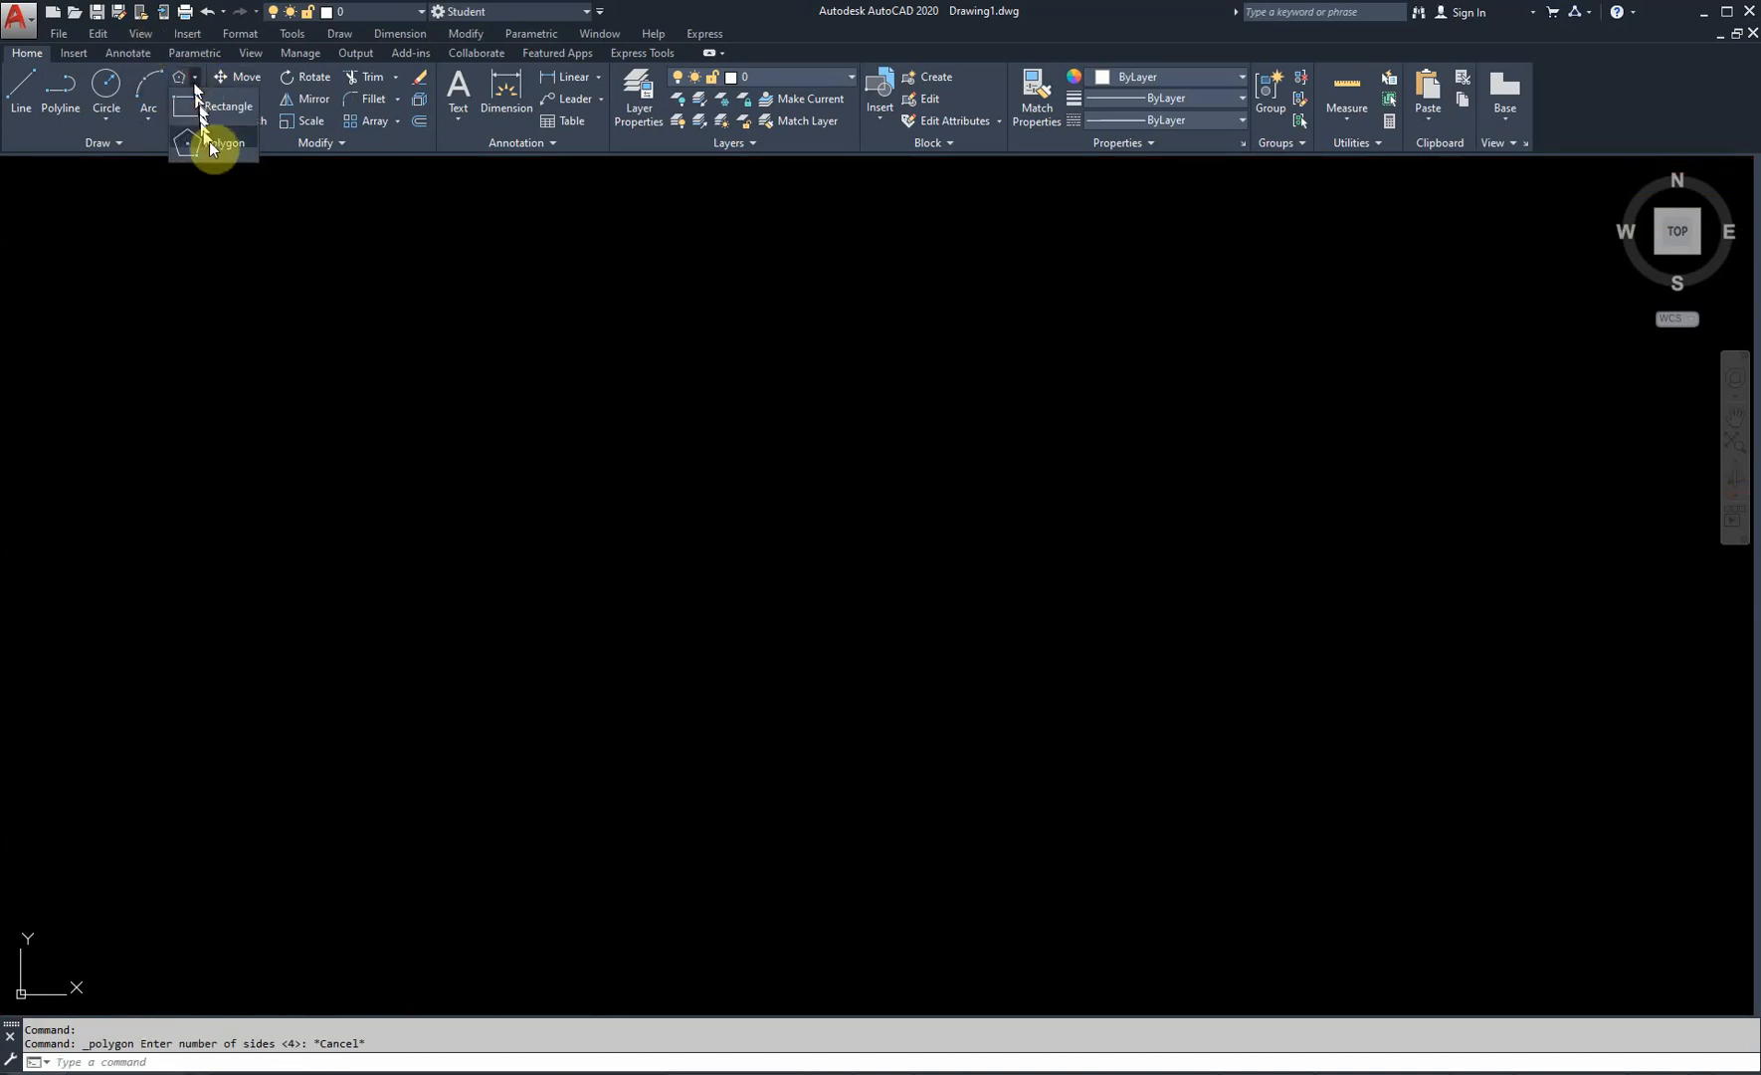
left_click(221, 107)
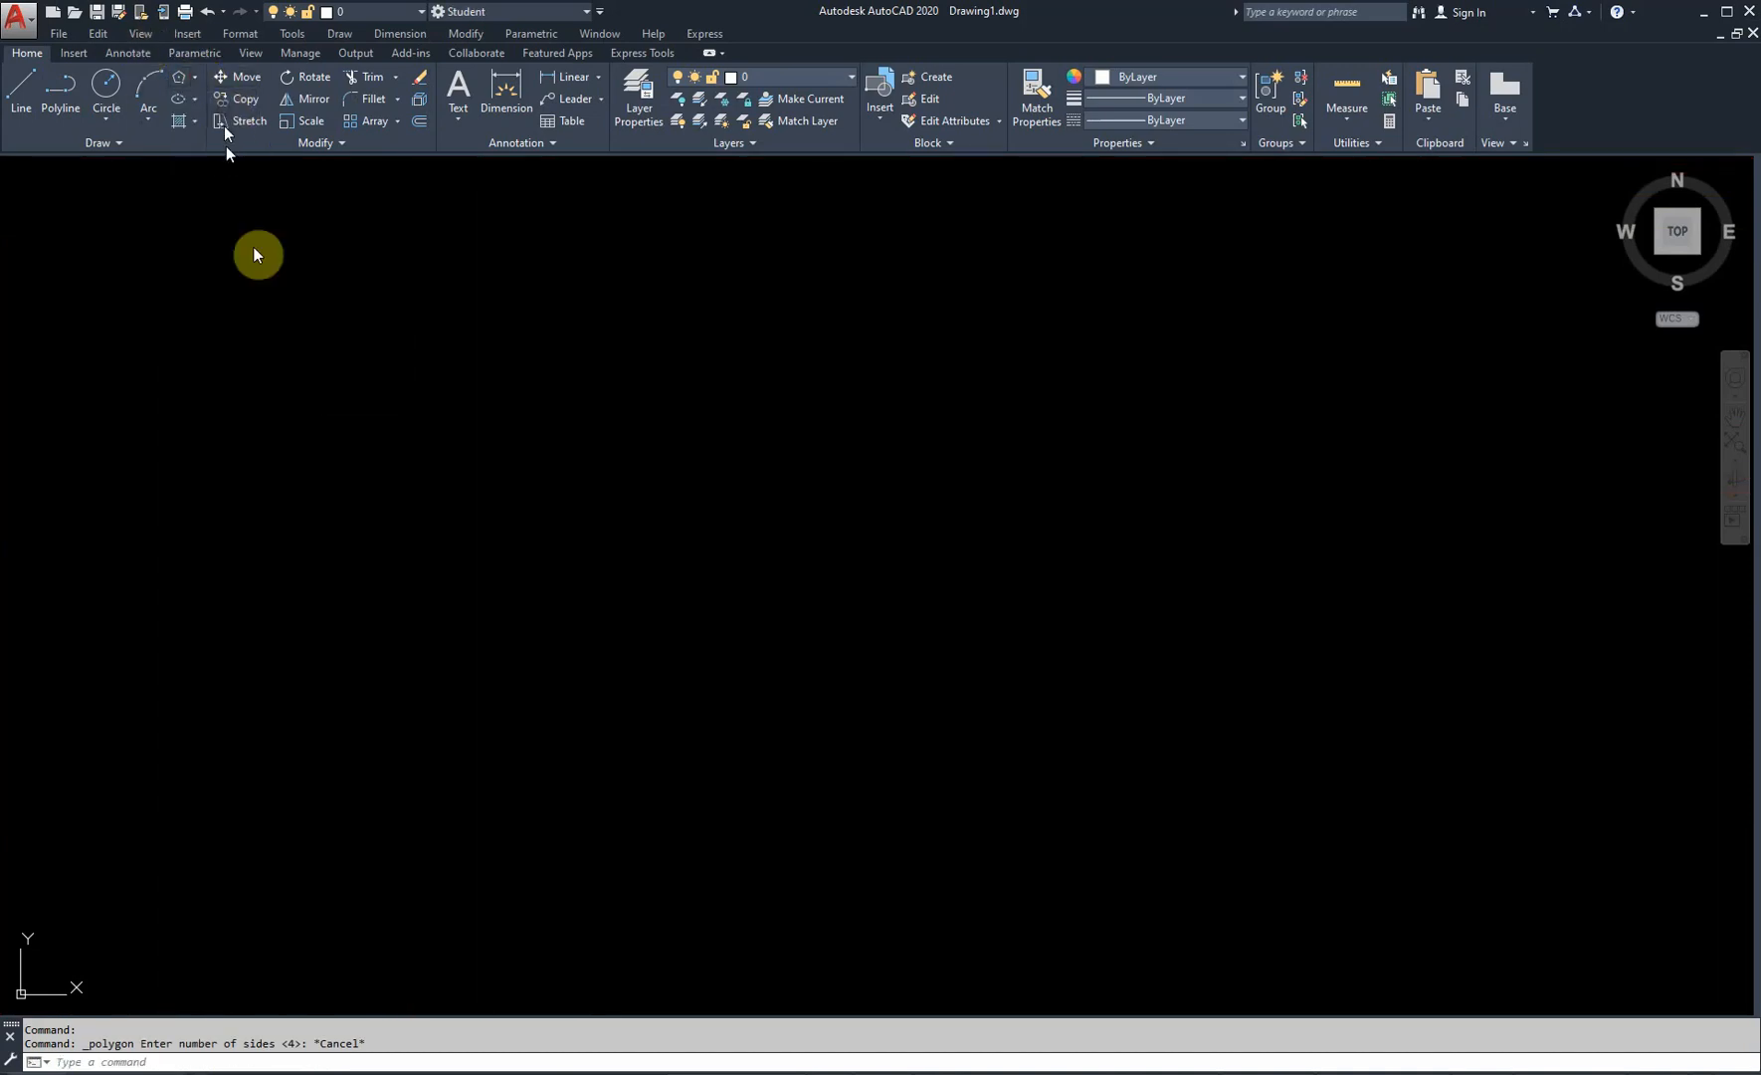
left_click(274, 319)
key("Escape")
left_click(179, 80)
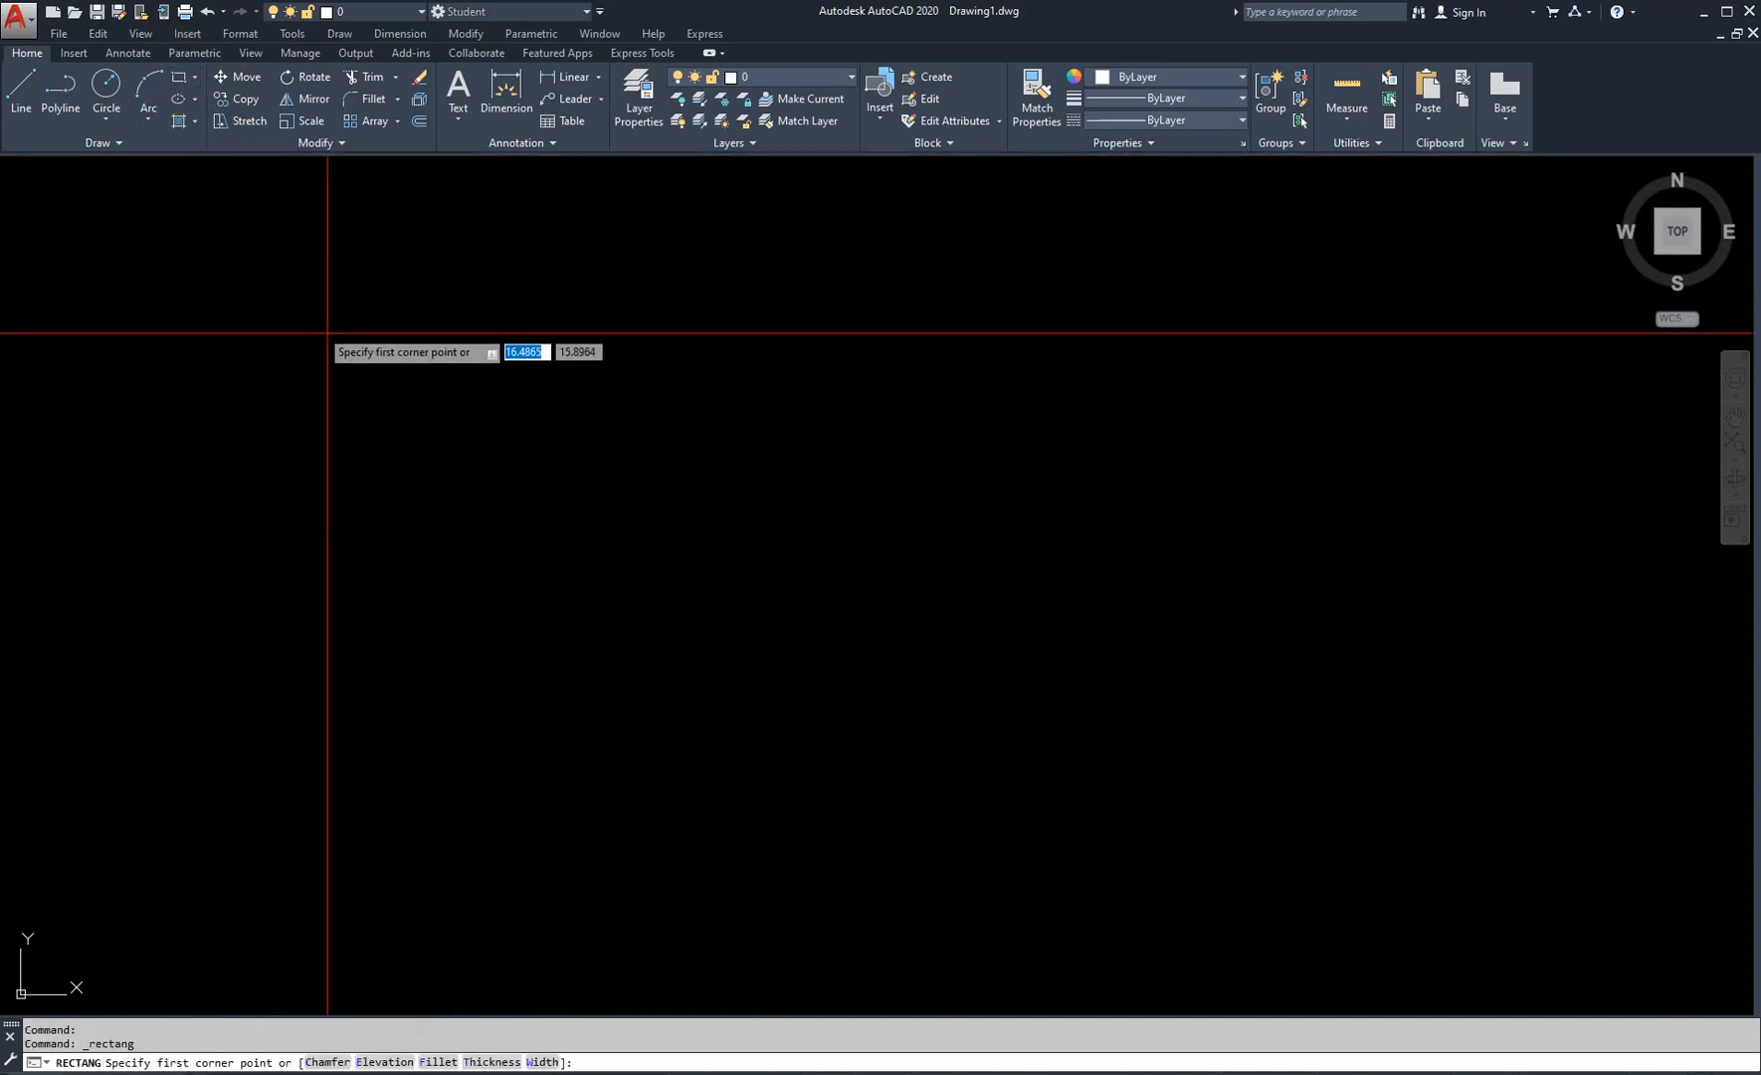
left_click(291, 390)
left_click(887, 664)
key("Escape")
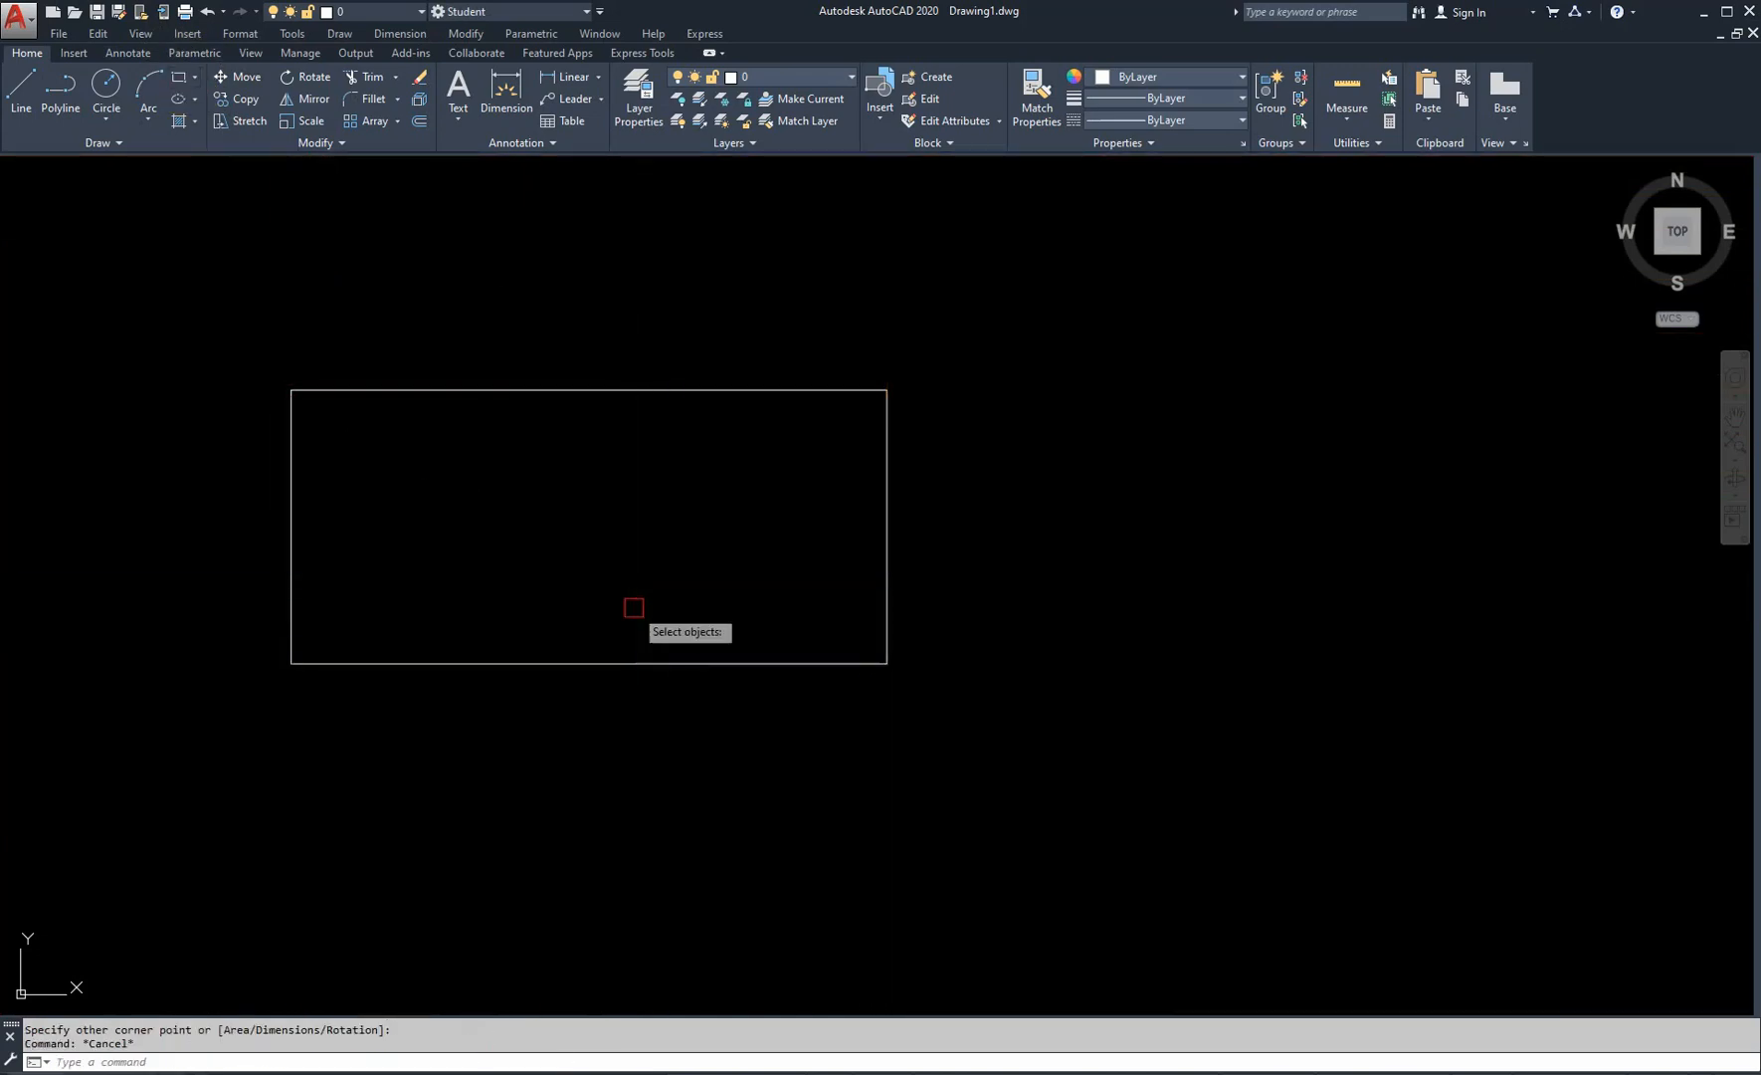
left_click(634, 607)
left_click(558, 747)
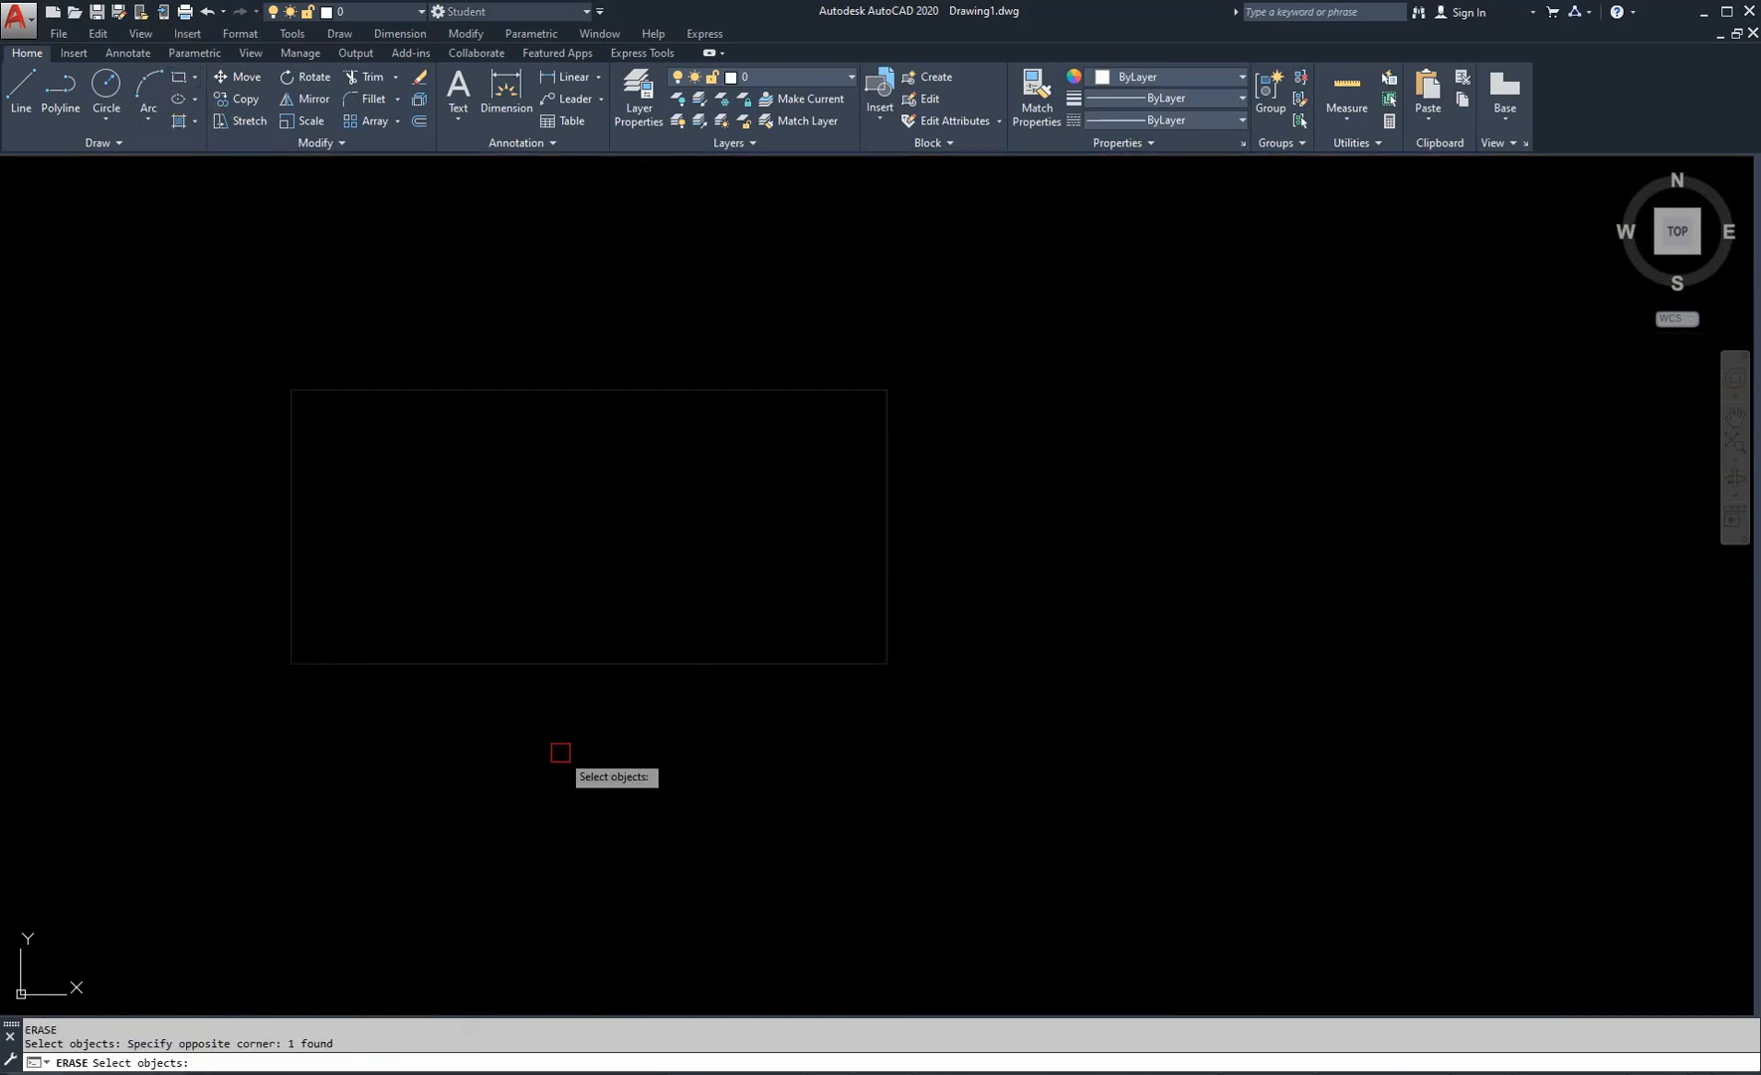
- Draw a 3-sided polygon inscribed in a circle, with Ortho on and one vertex pointing straight down from its center
left_click(193, 79)
left_click(204, 131)
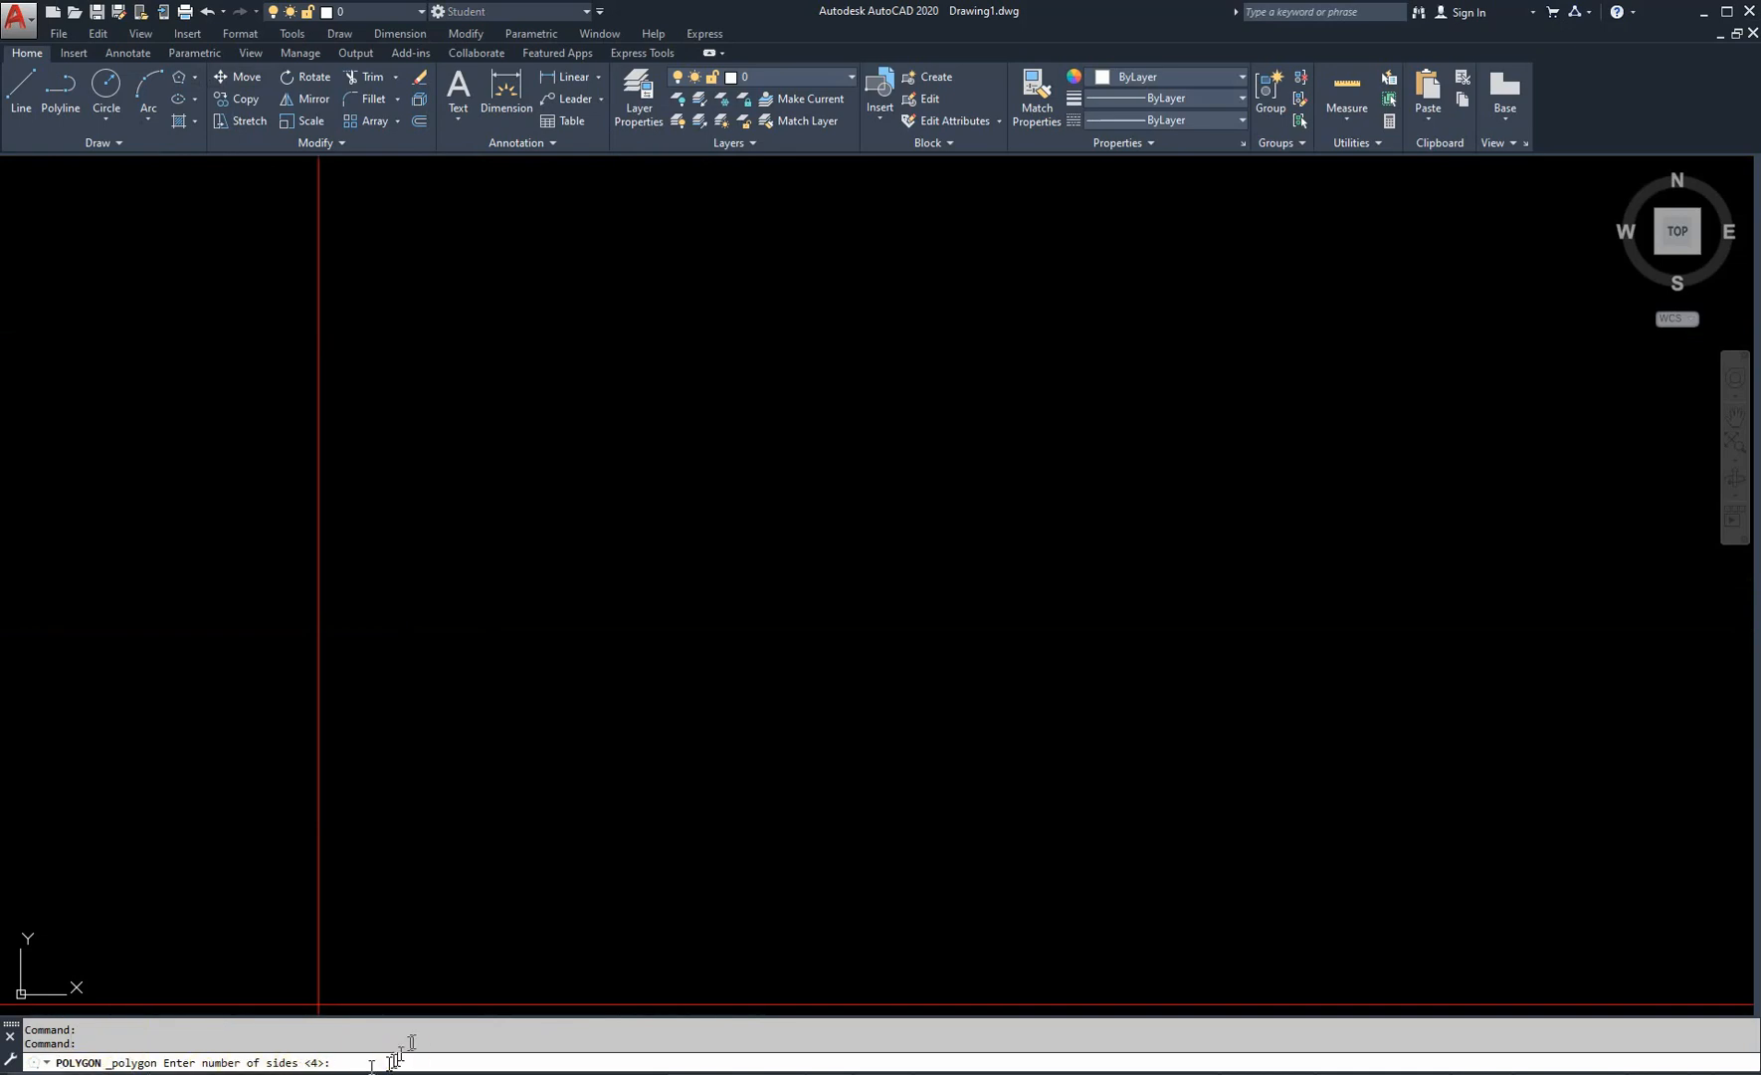
type("3")
key("Return")
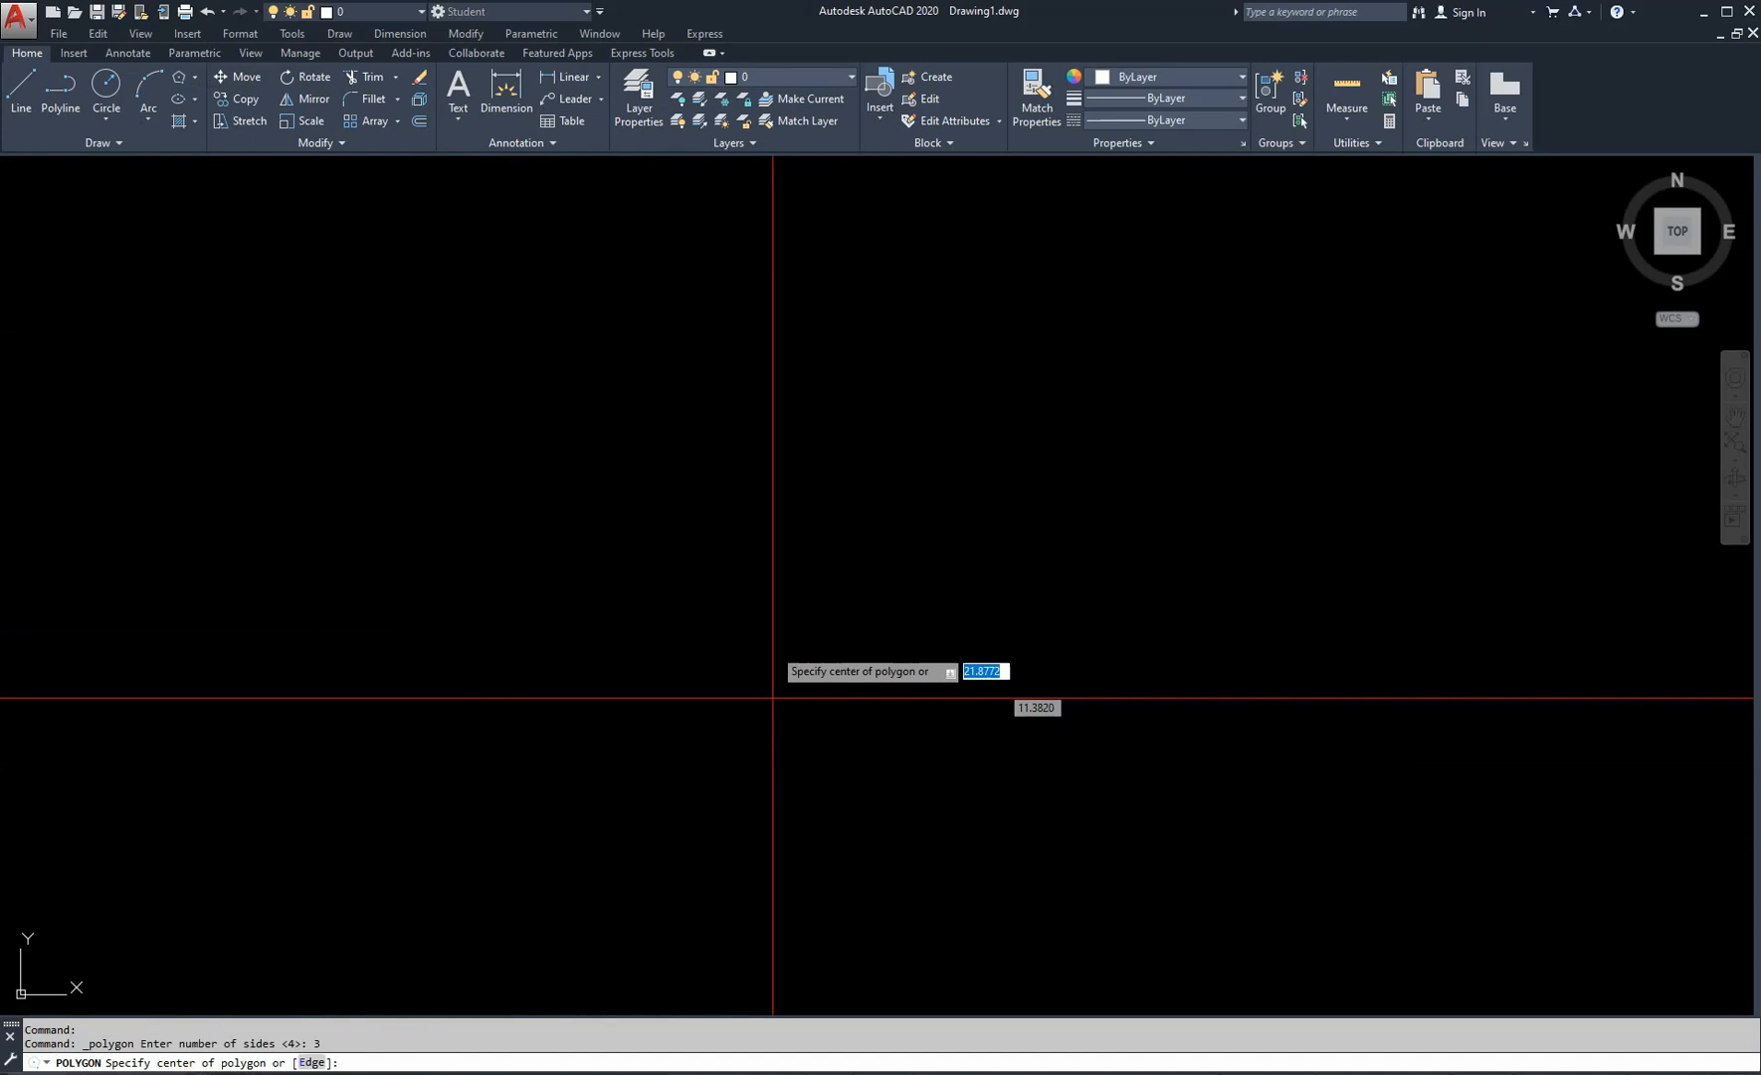
left_click(769, 516)
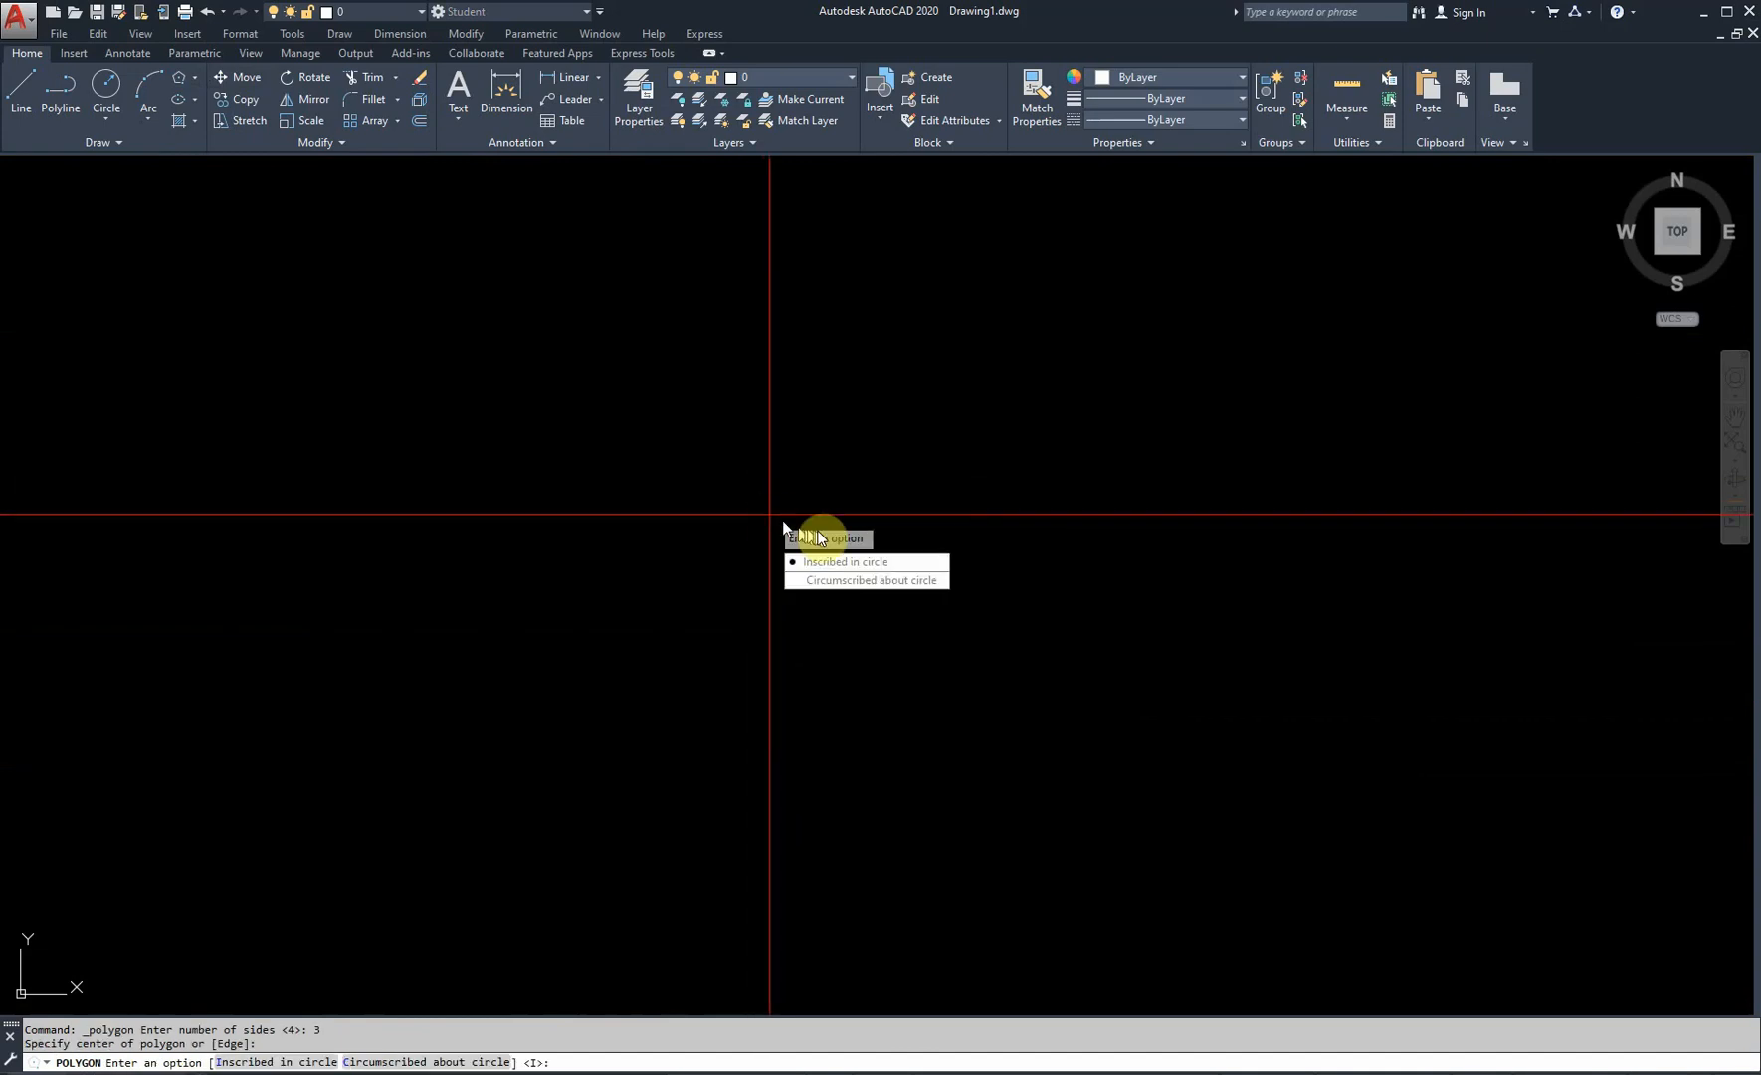
key("Return")
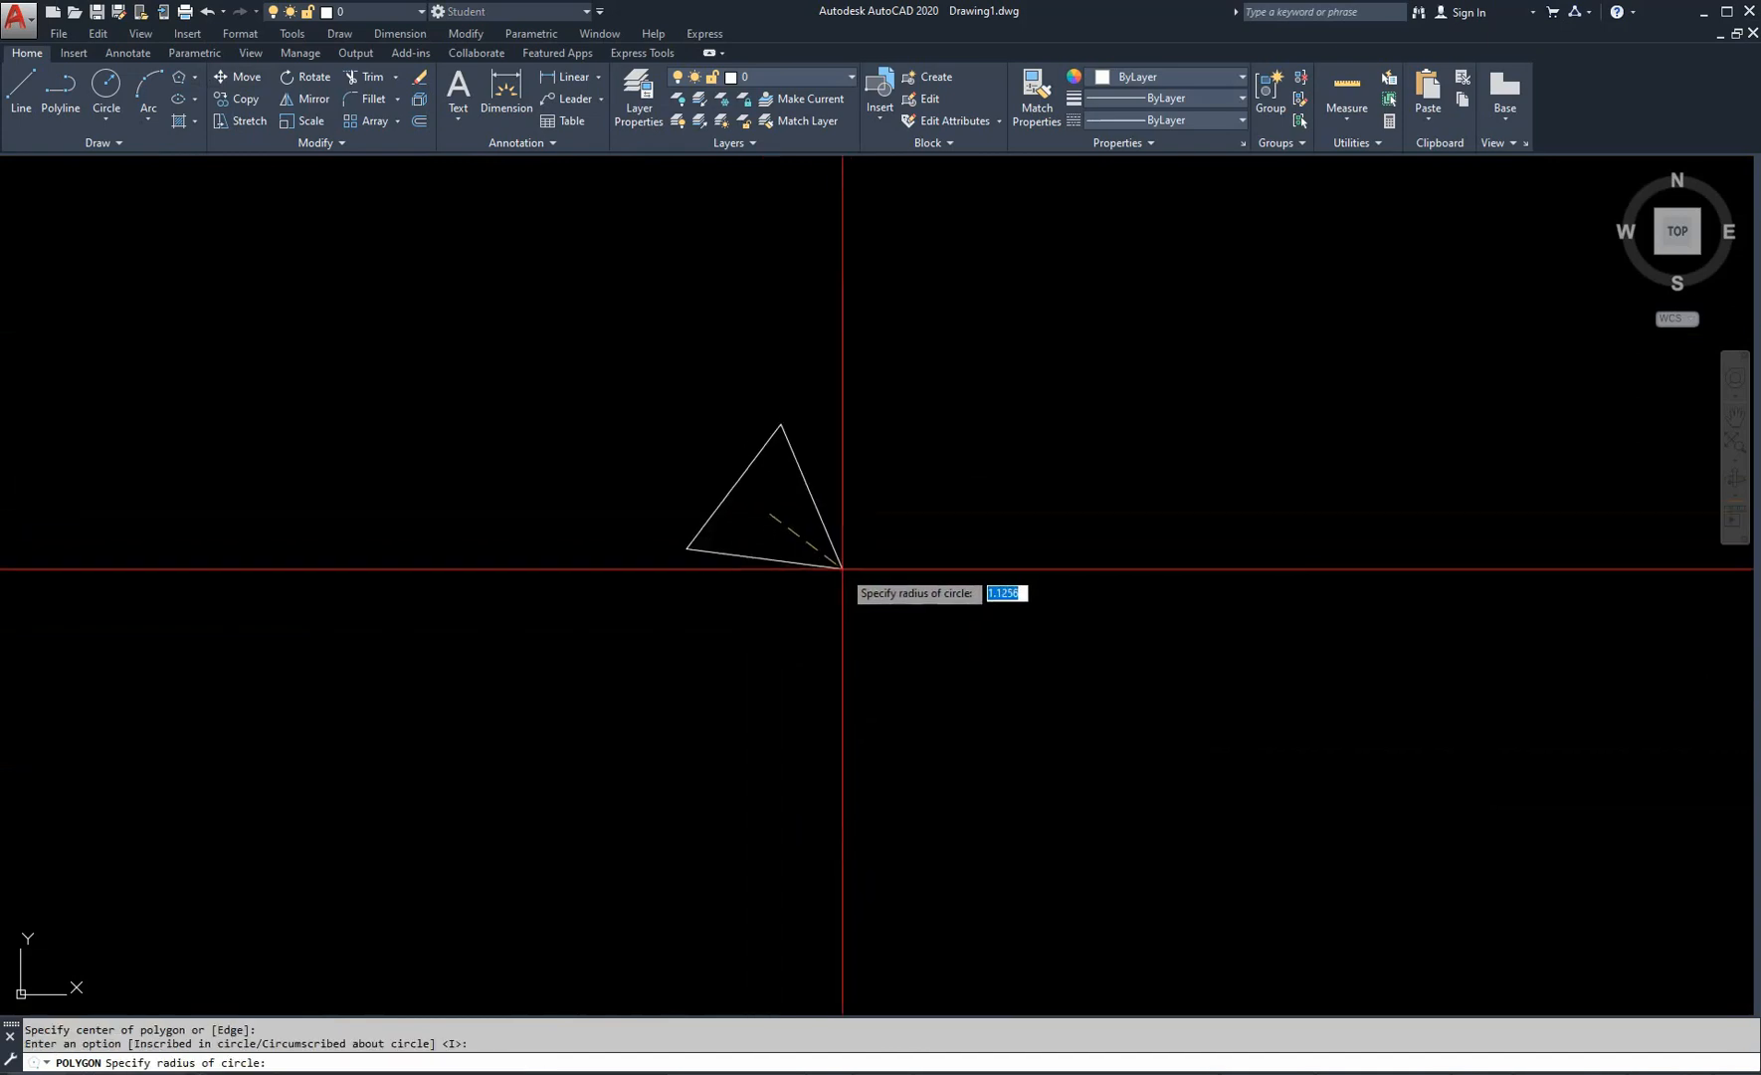
key("F8")
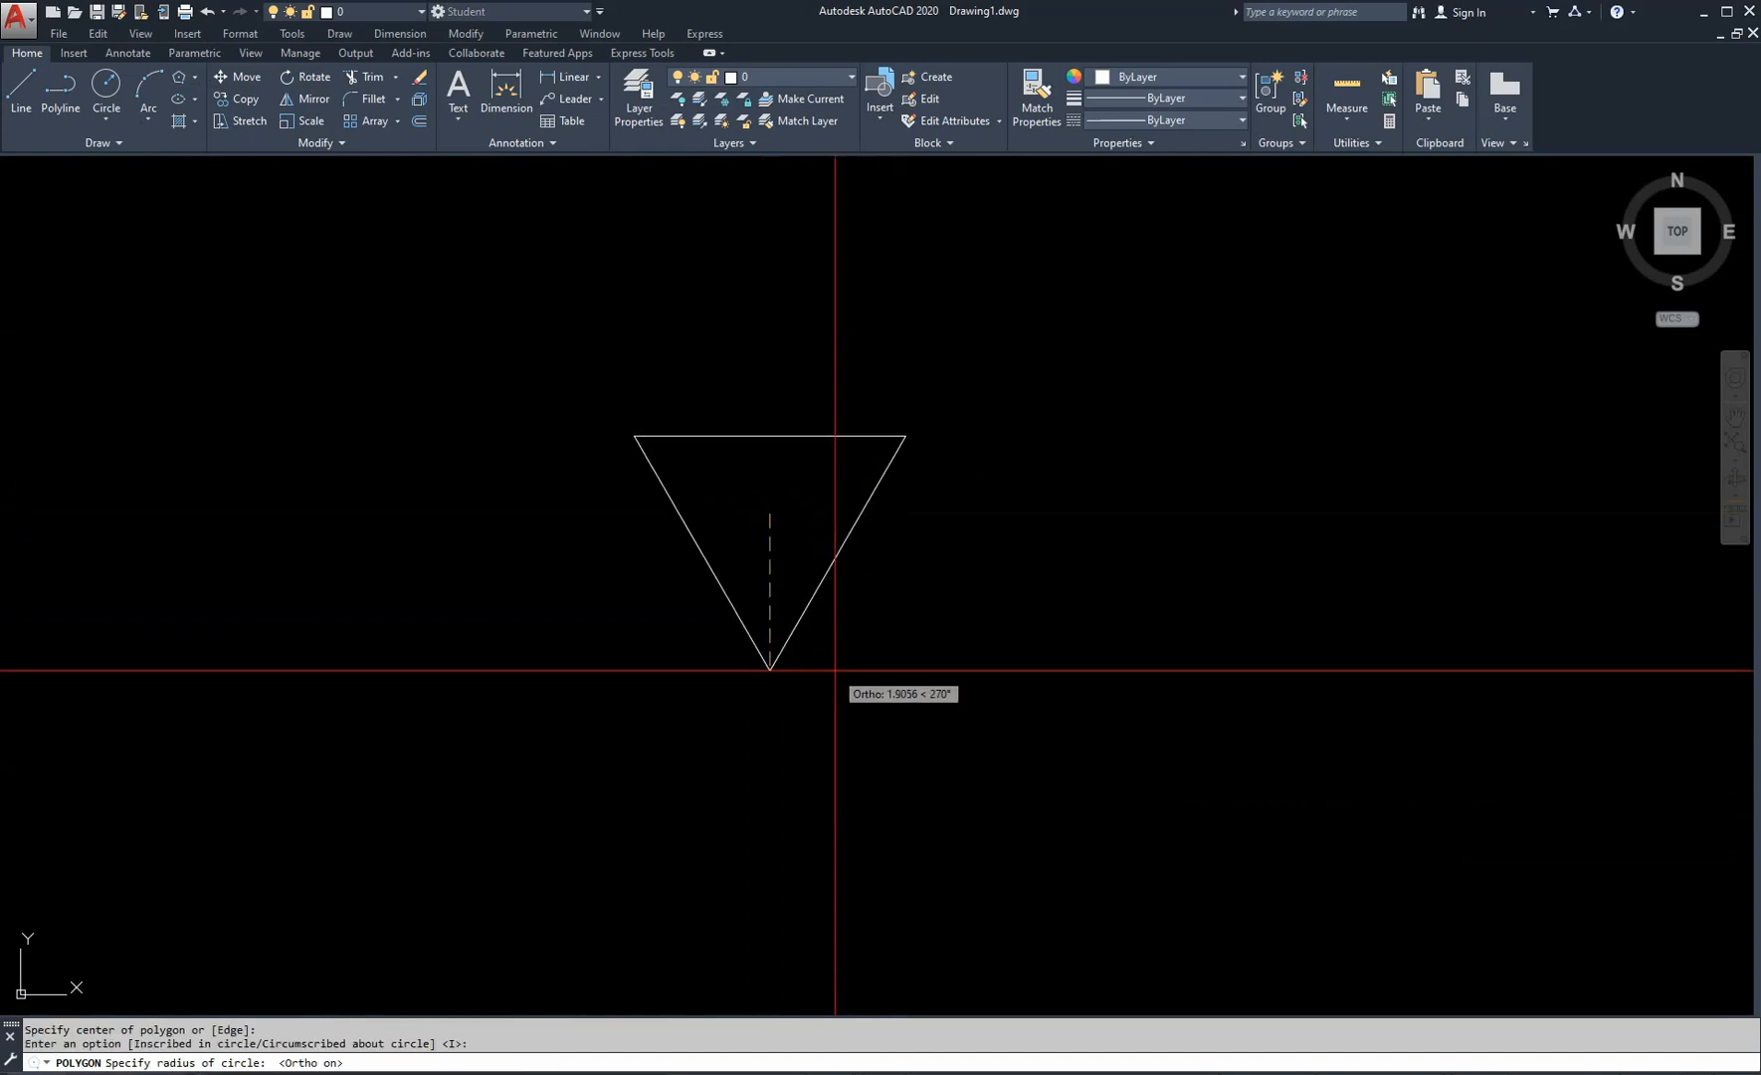
left_click(770, 691)
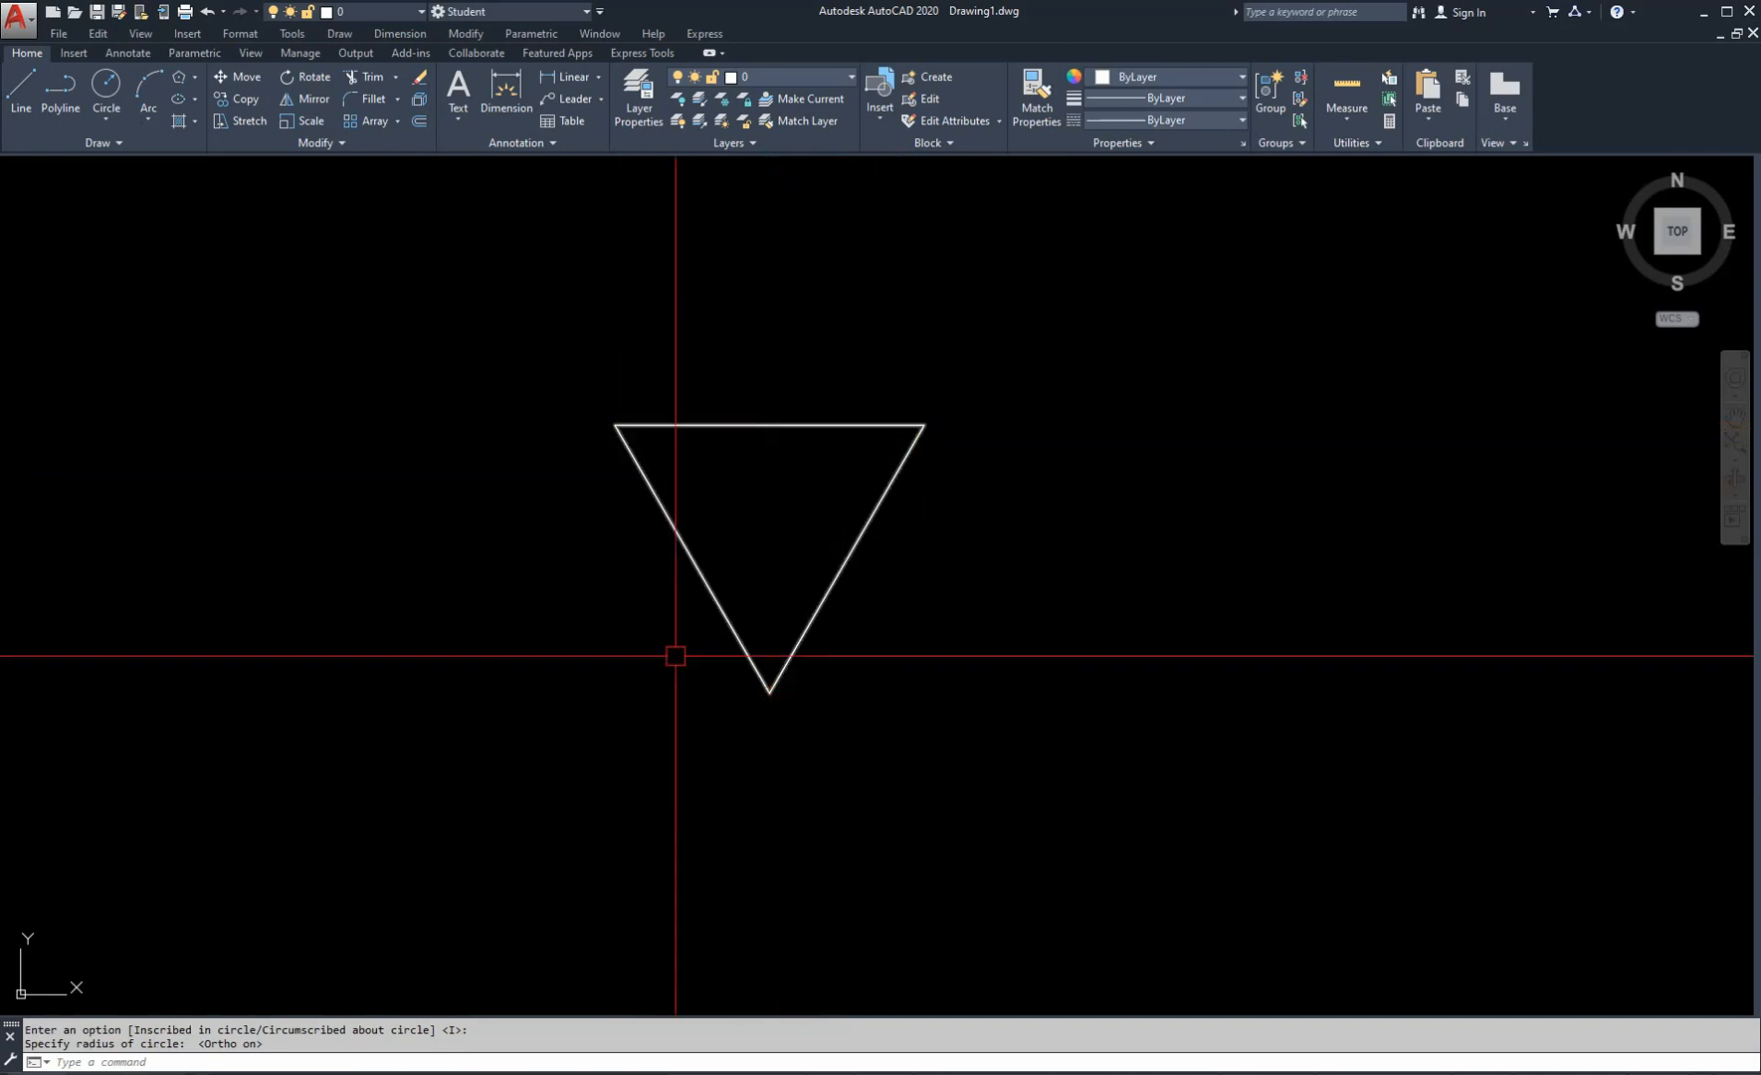
- Try to create a polygon with 2 sides
key("Return")
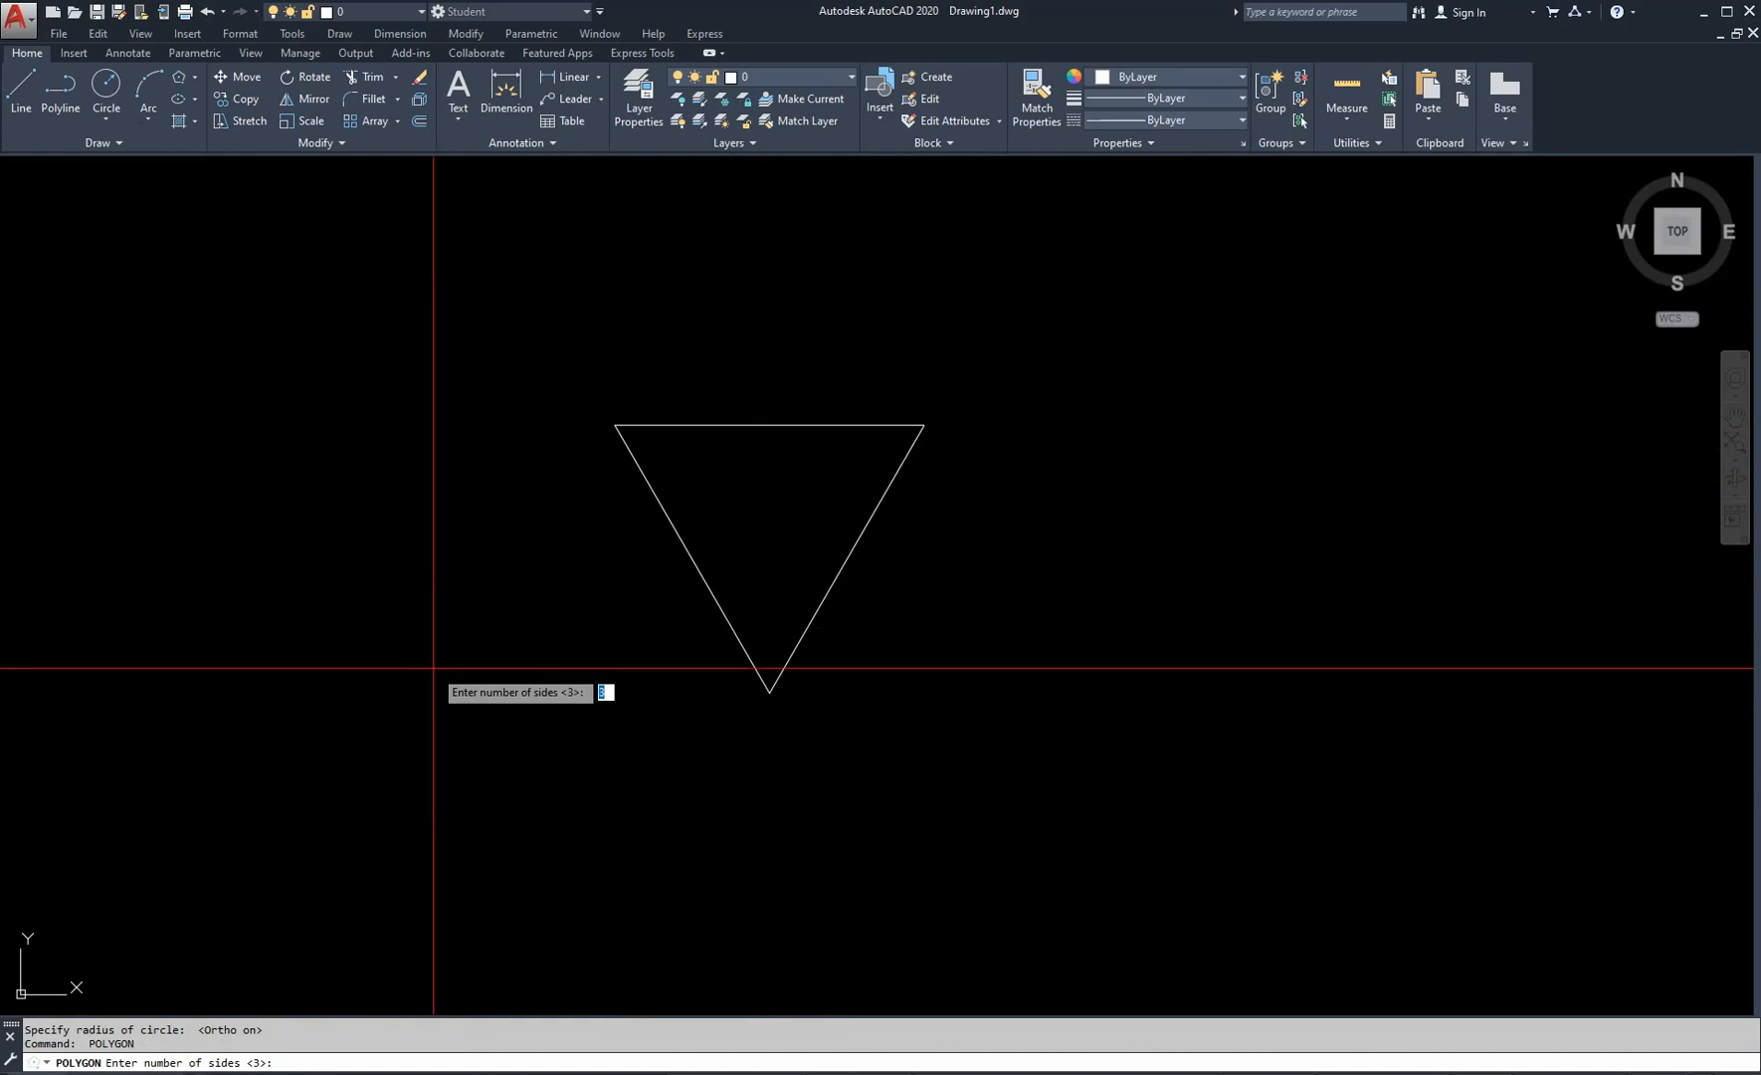
type("2")
key("Return")
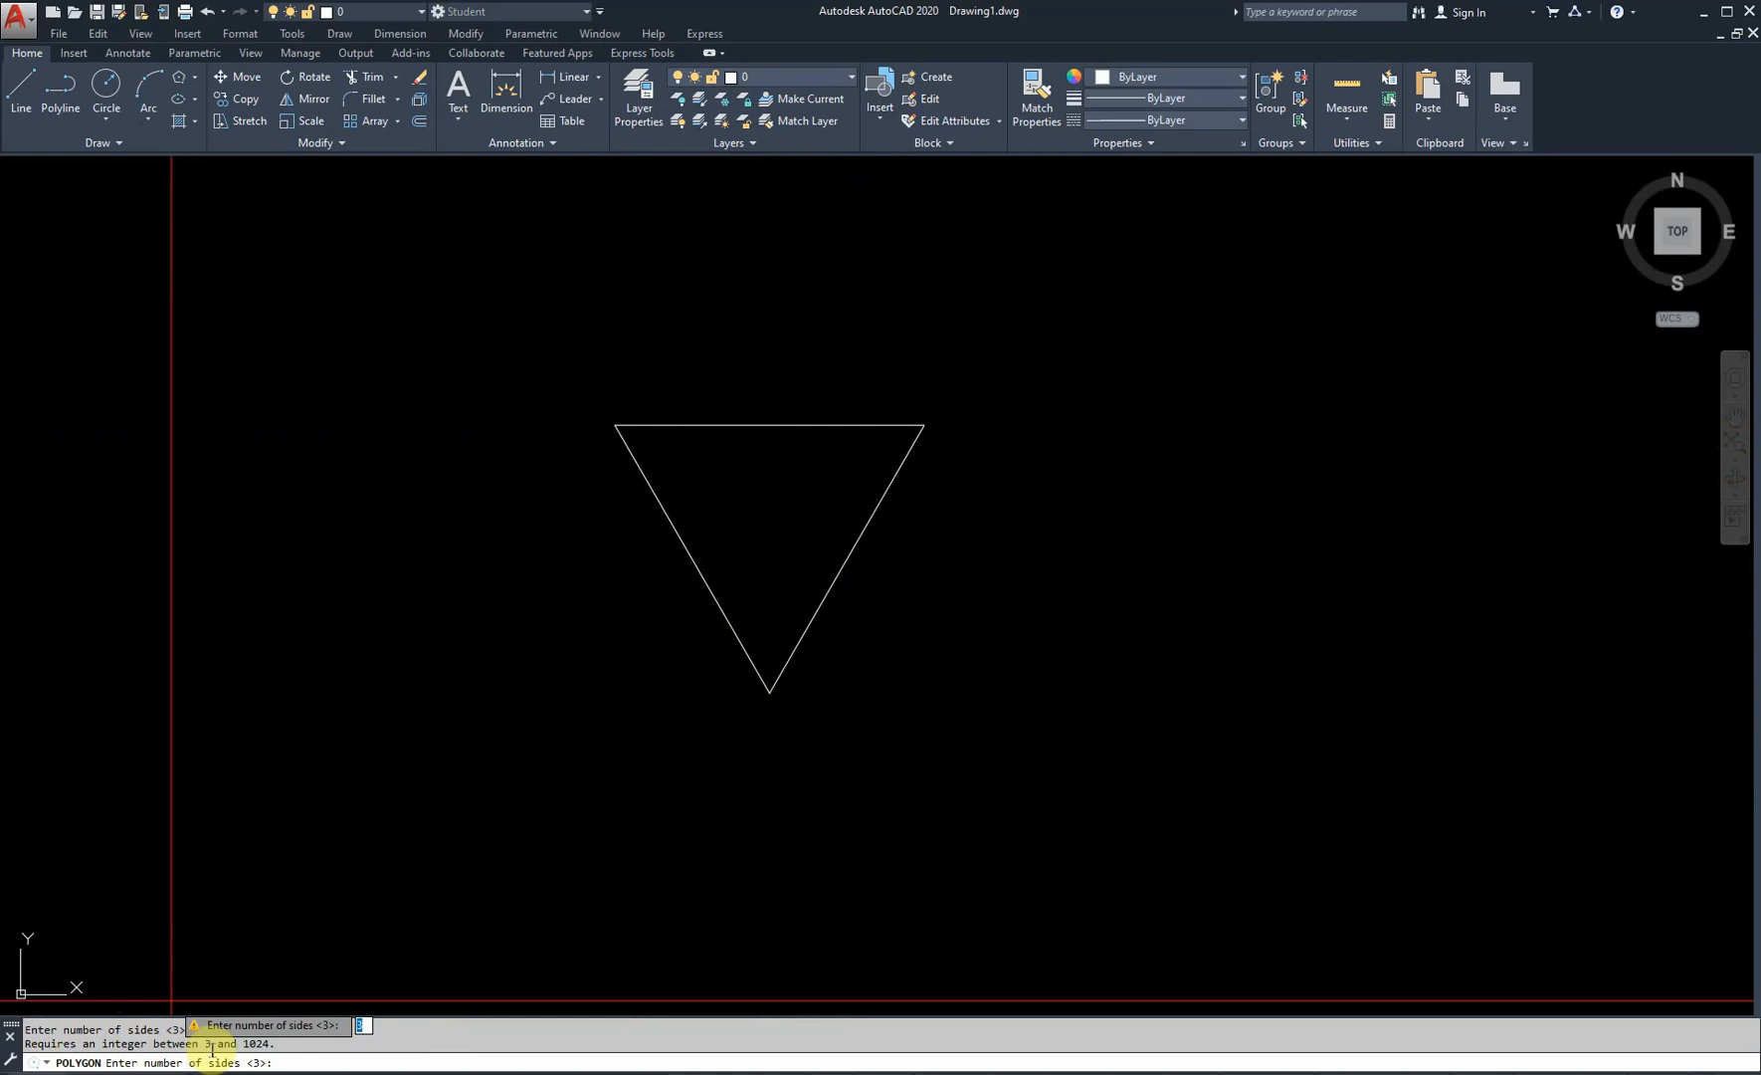
key("Escape")
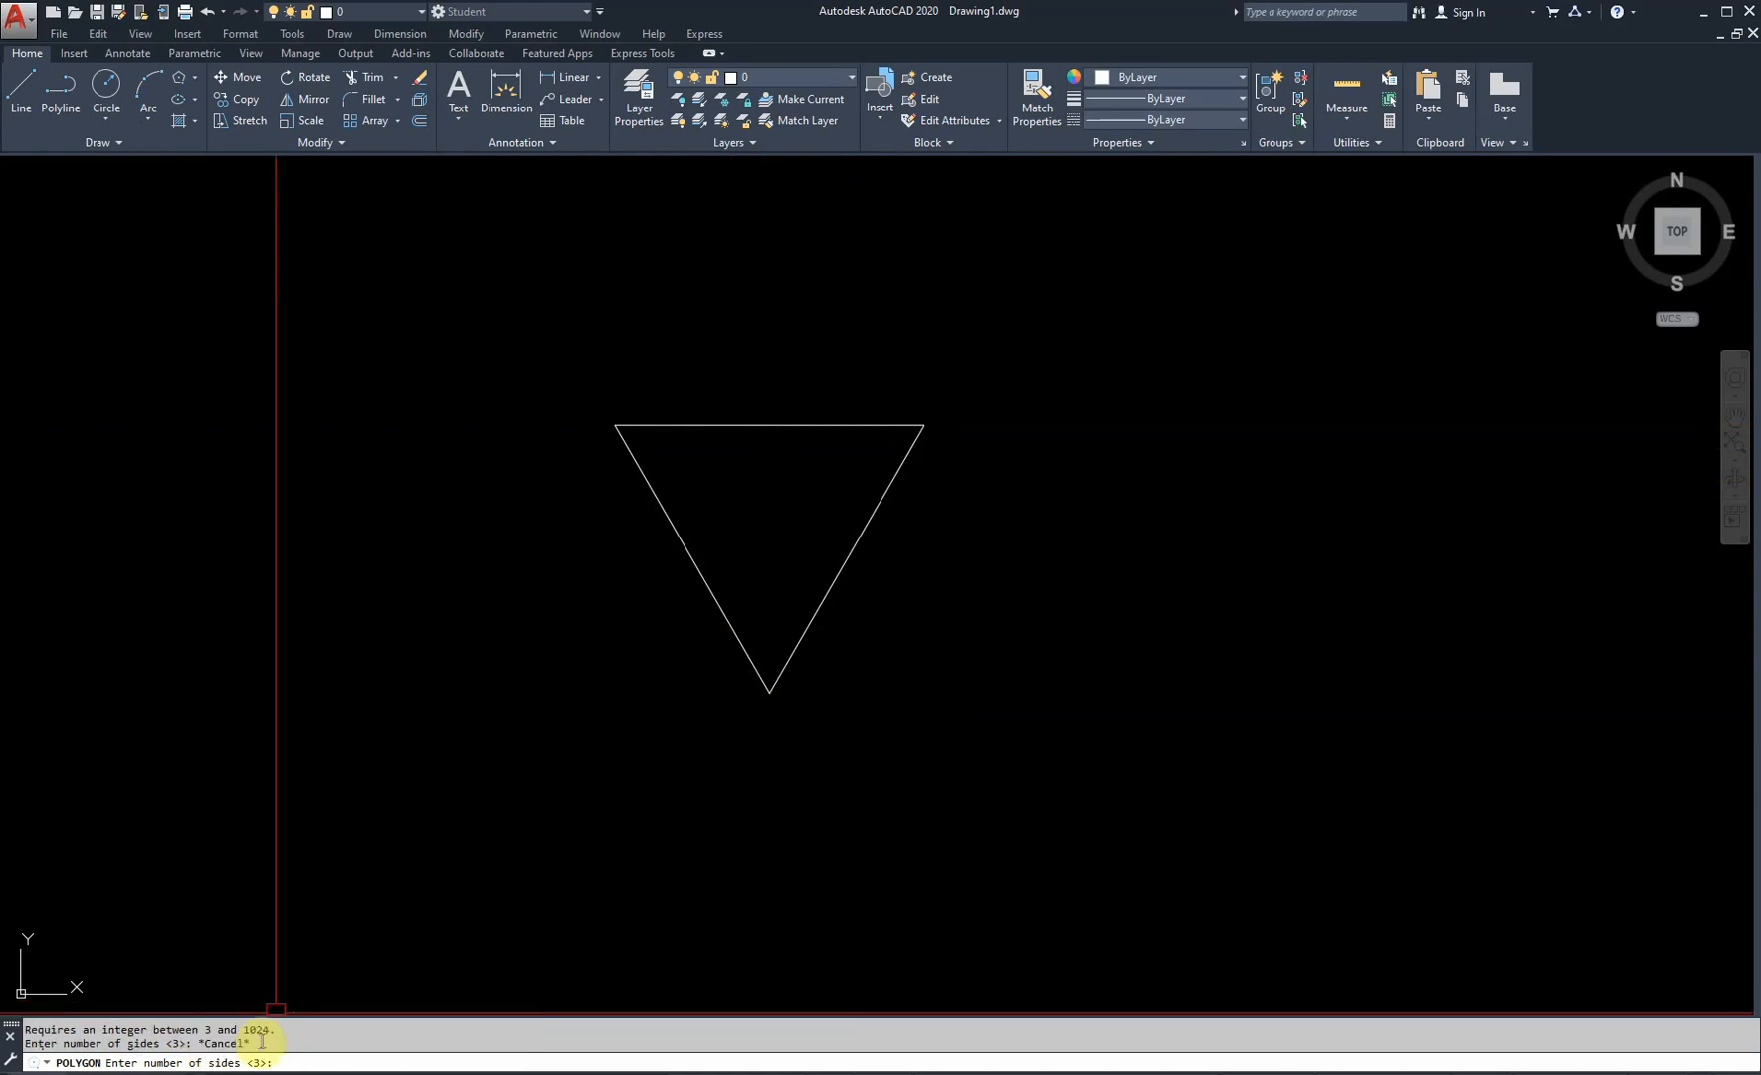
- Draw a 1024-sided polygon inscribed in a circle of radius about 27, enclosing the triangle
key("Return")
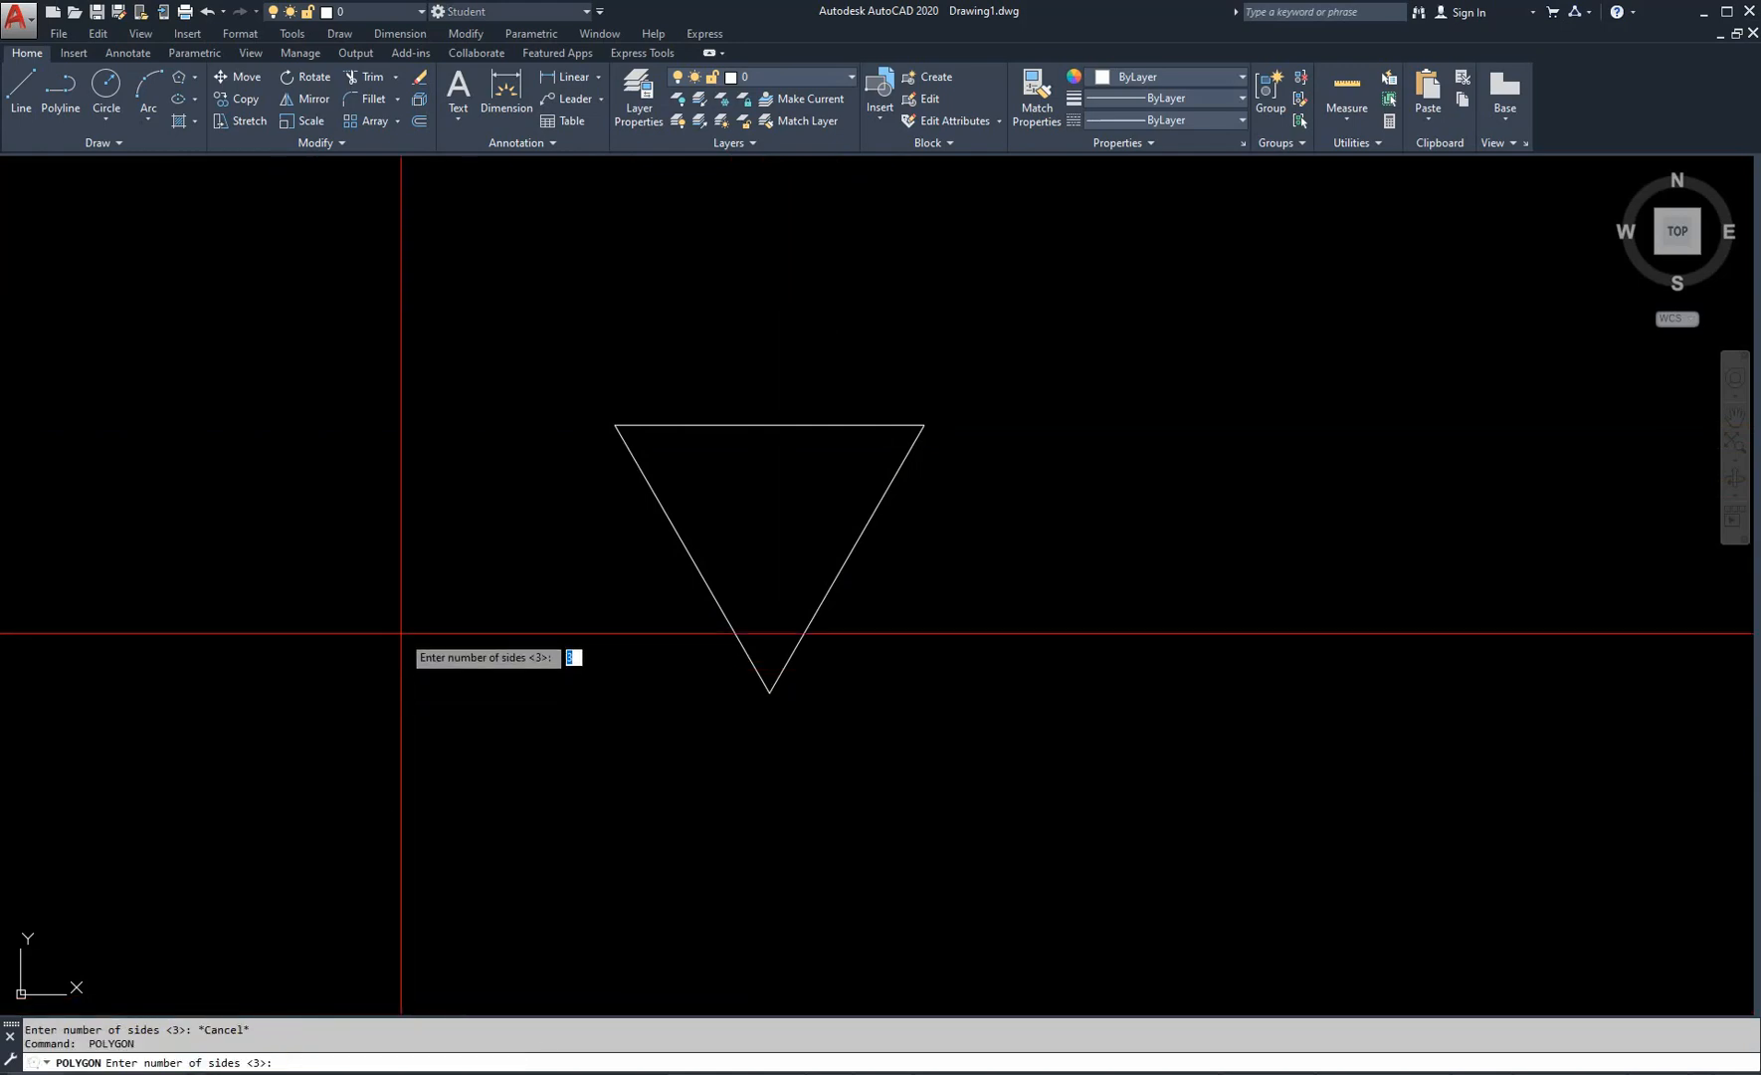
type("1024")
key("Return")
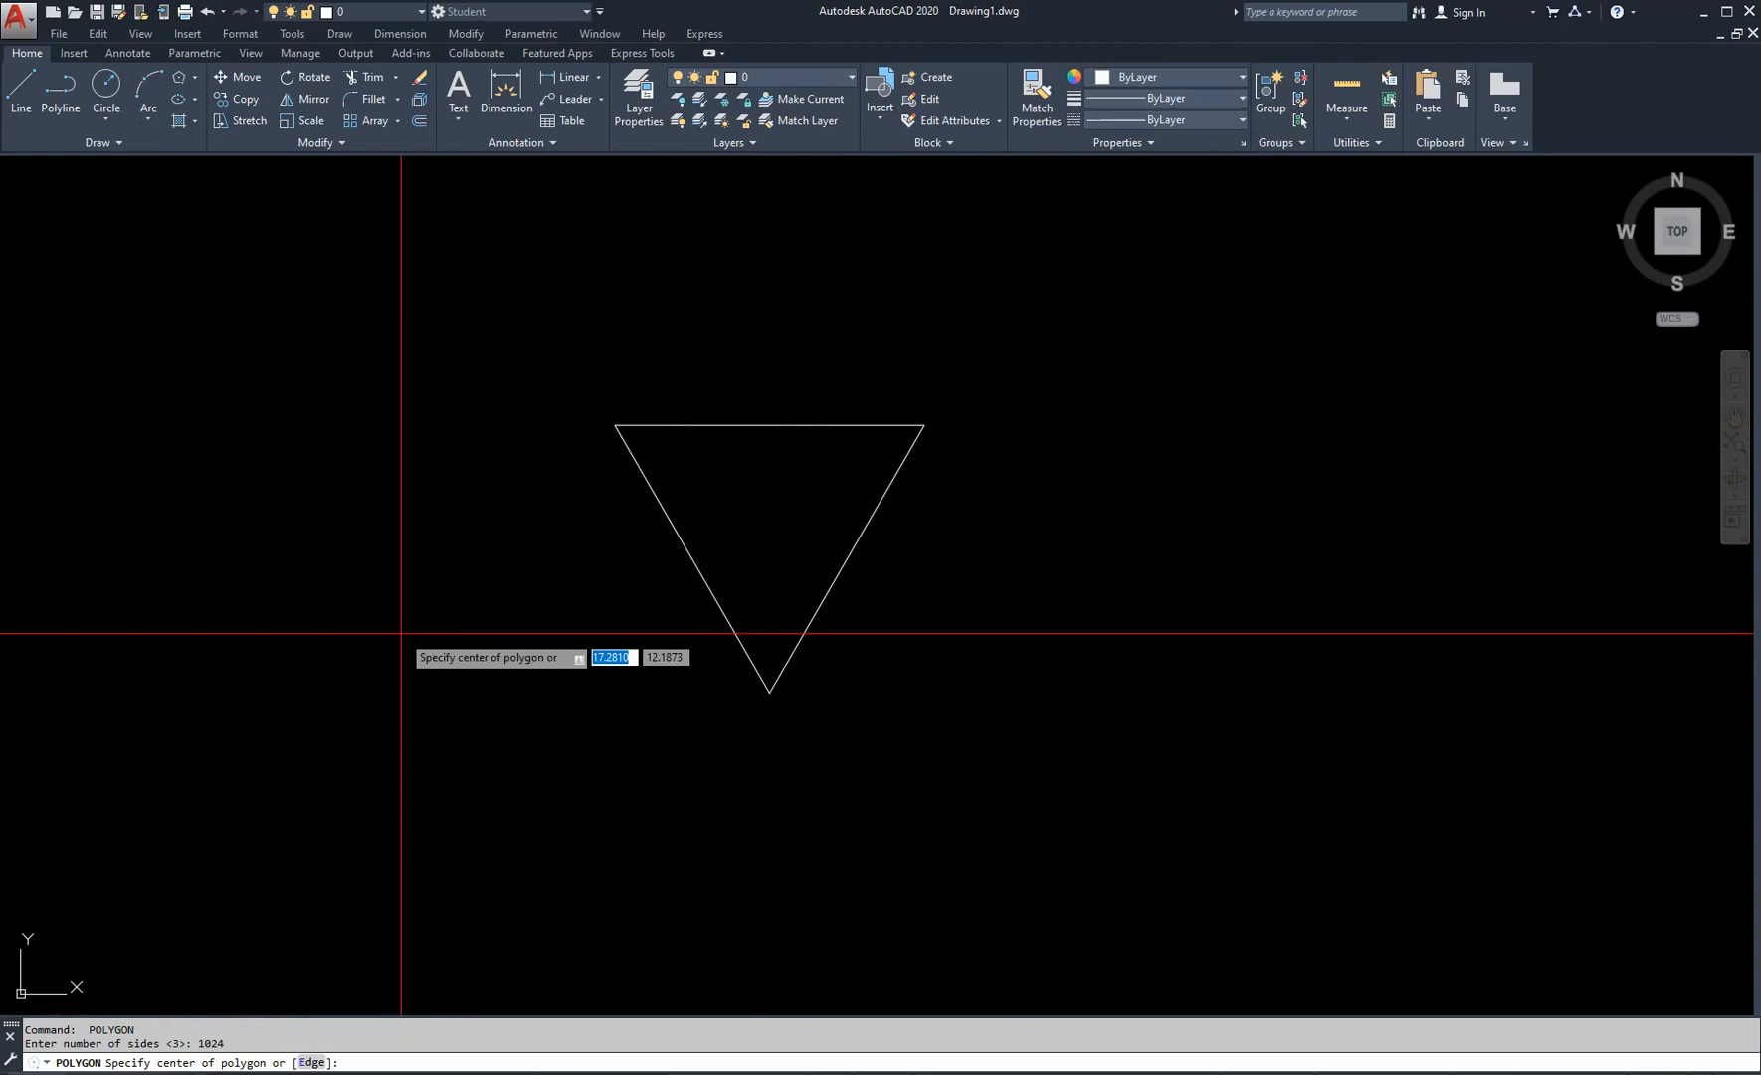
scroll(717, 626, "down", 8)
left_click(849, 659)
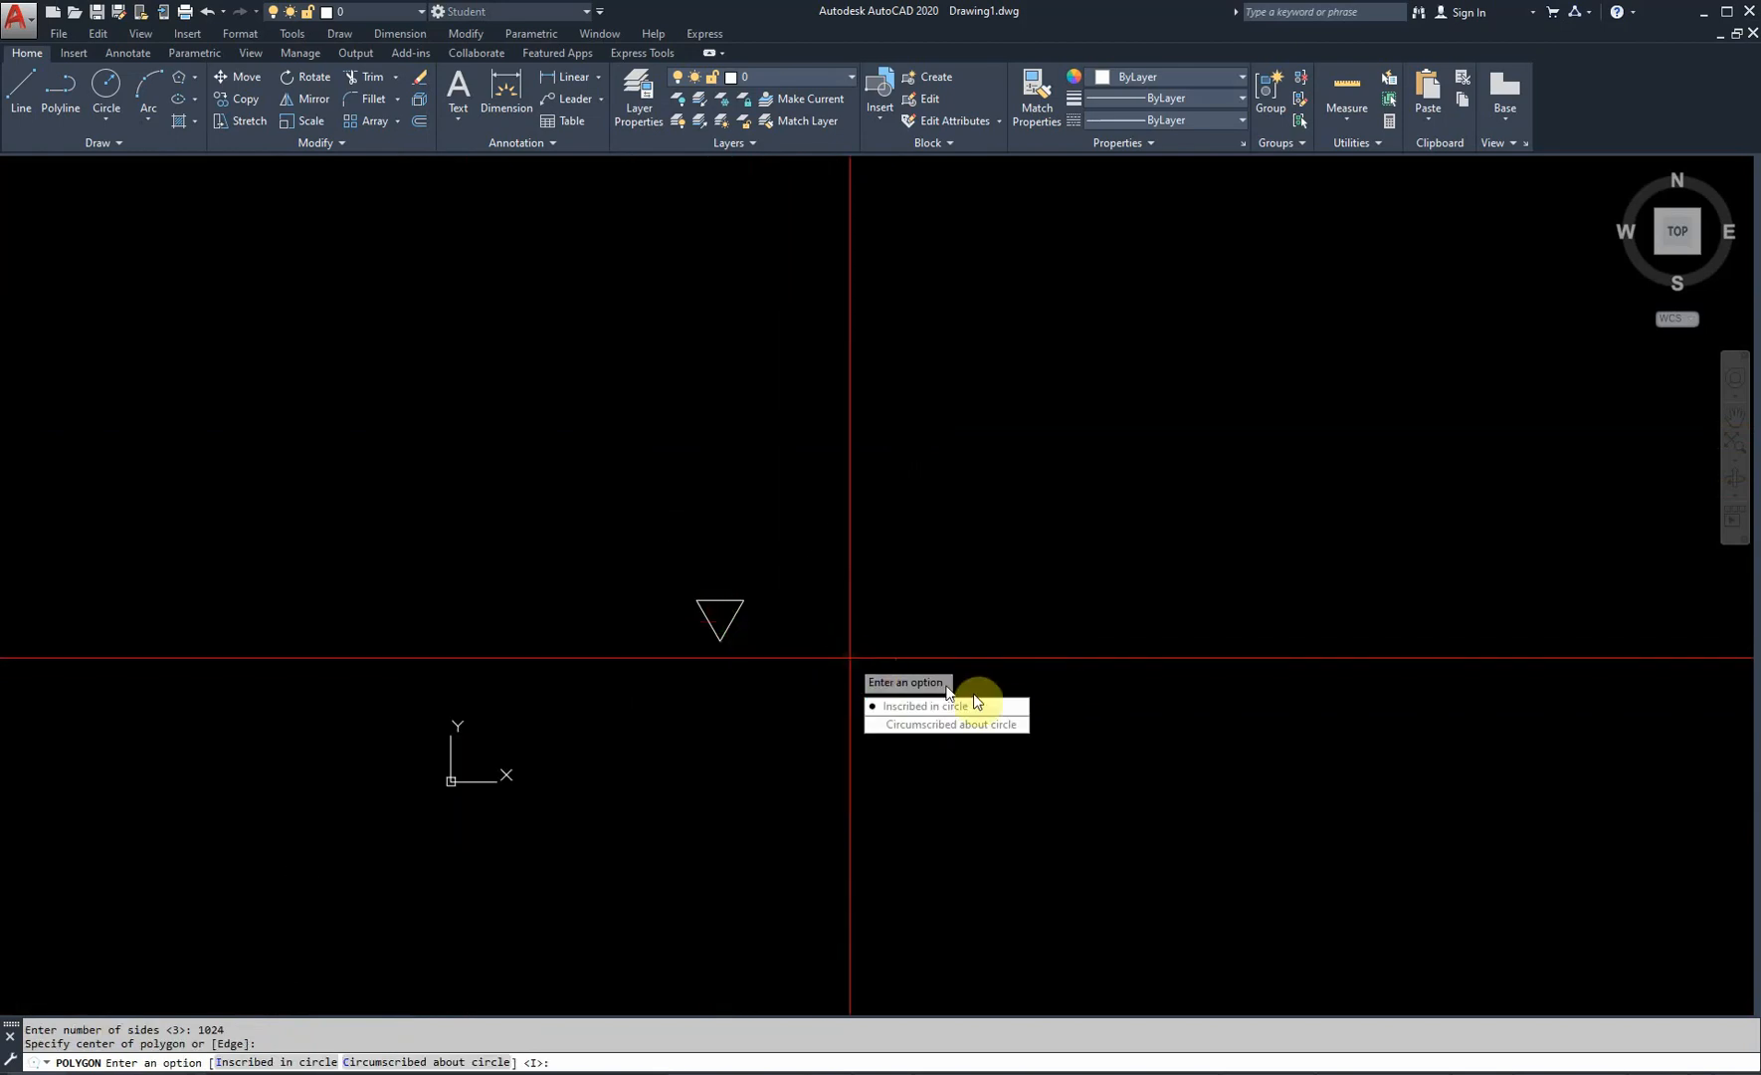
left_click(1000, 714)
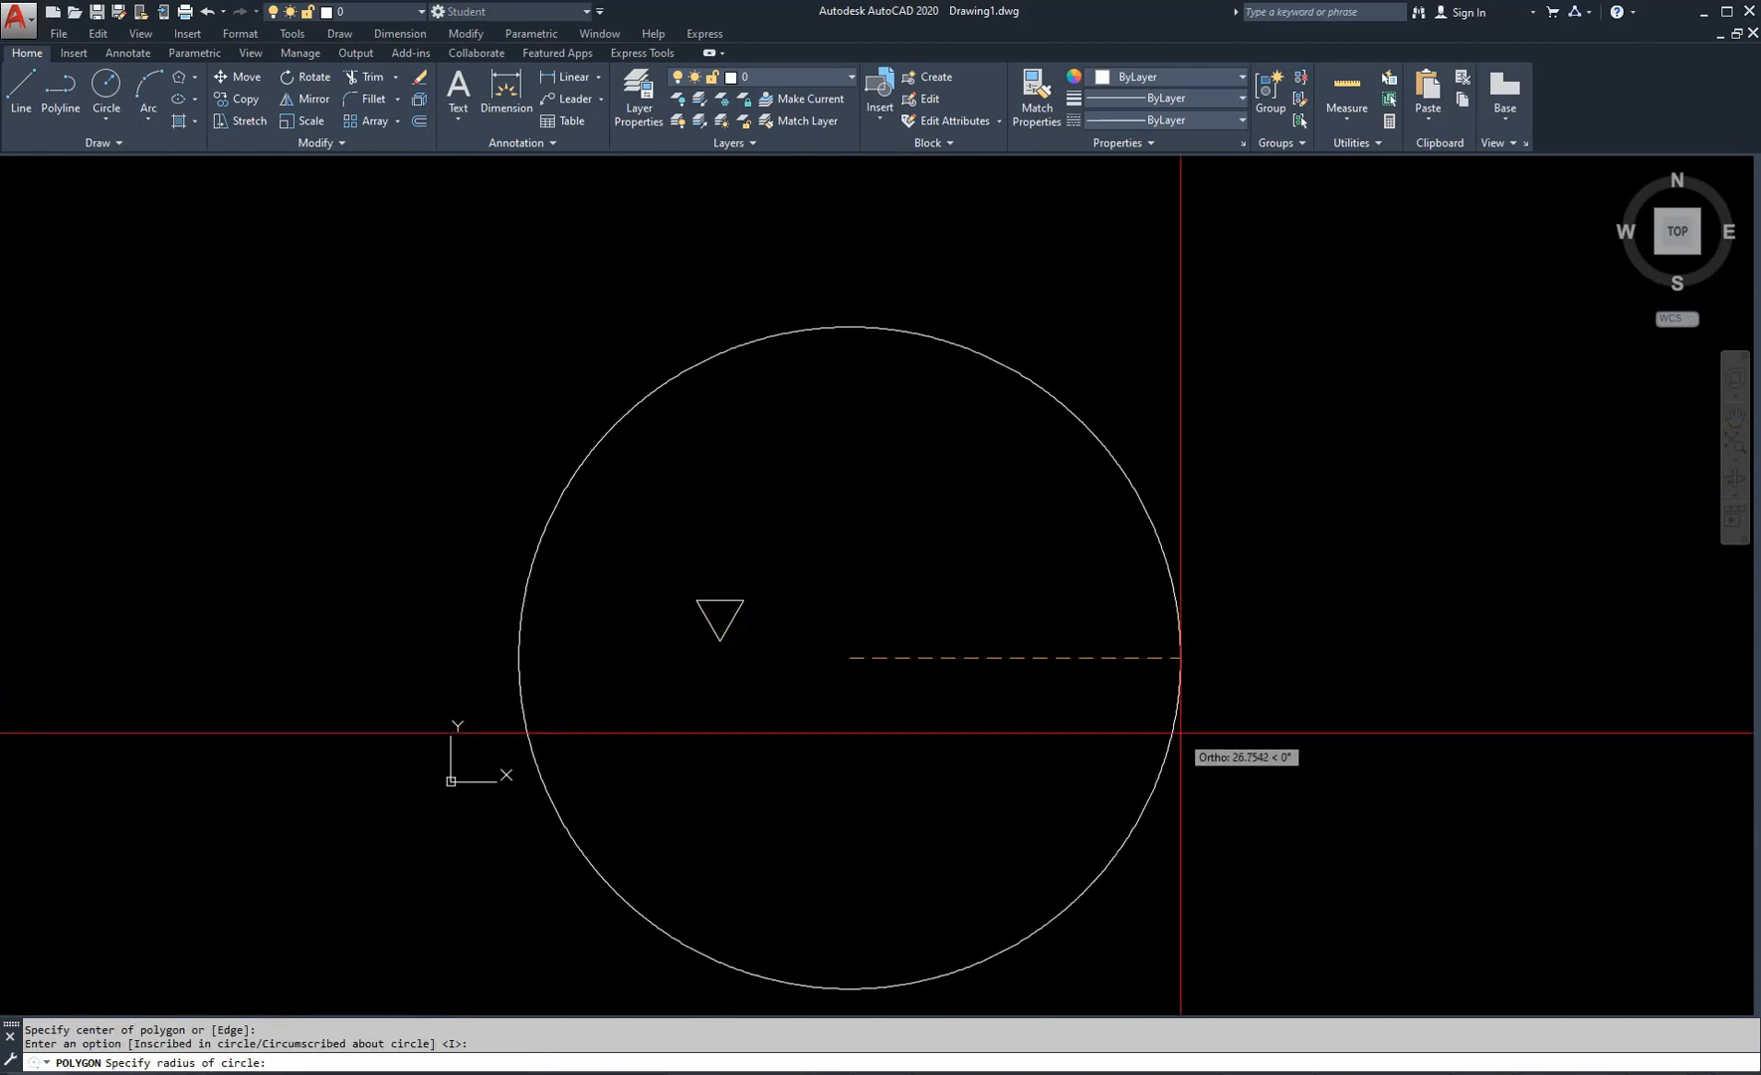
left_click(1182, 721)
- Stretch two nearby vertices on the upper-left part of the 1024-sided polygon outward into spikes
left_click(1177, 597)
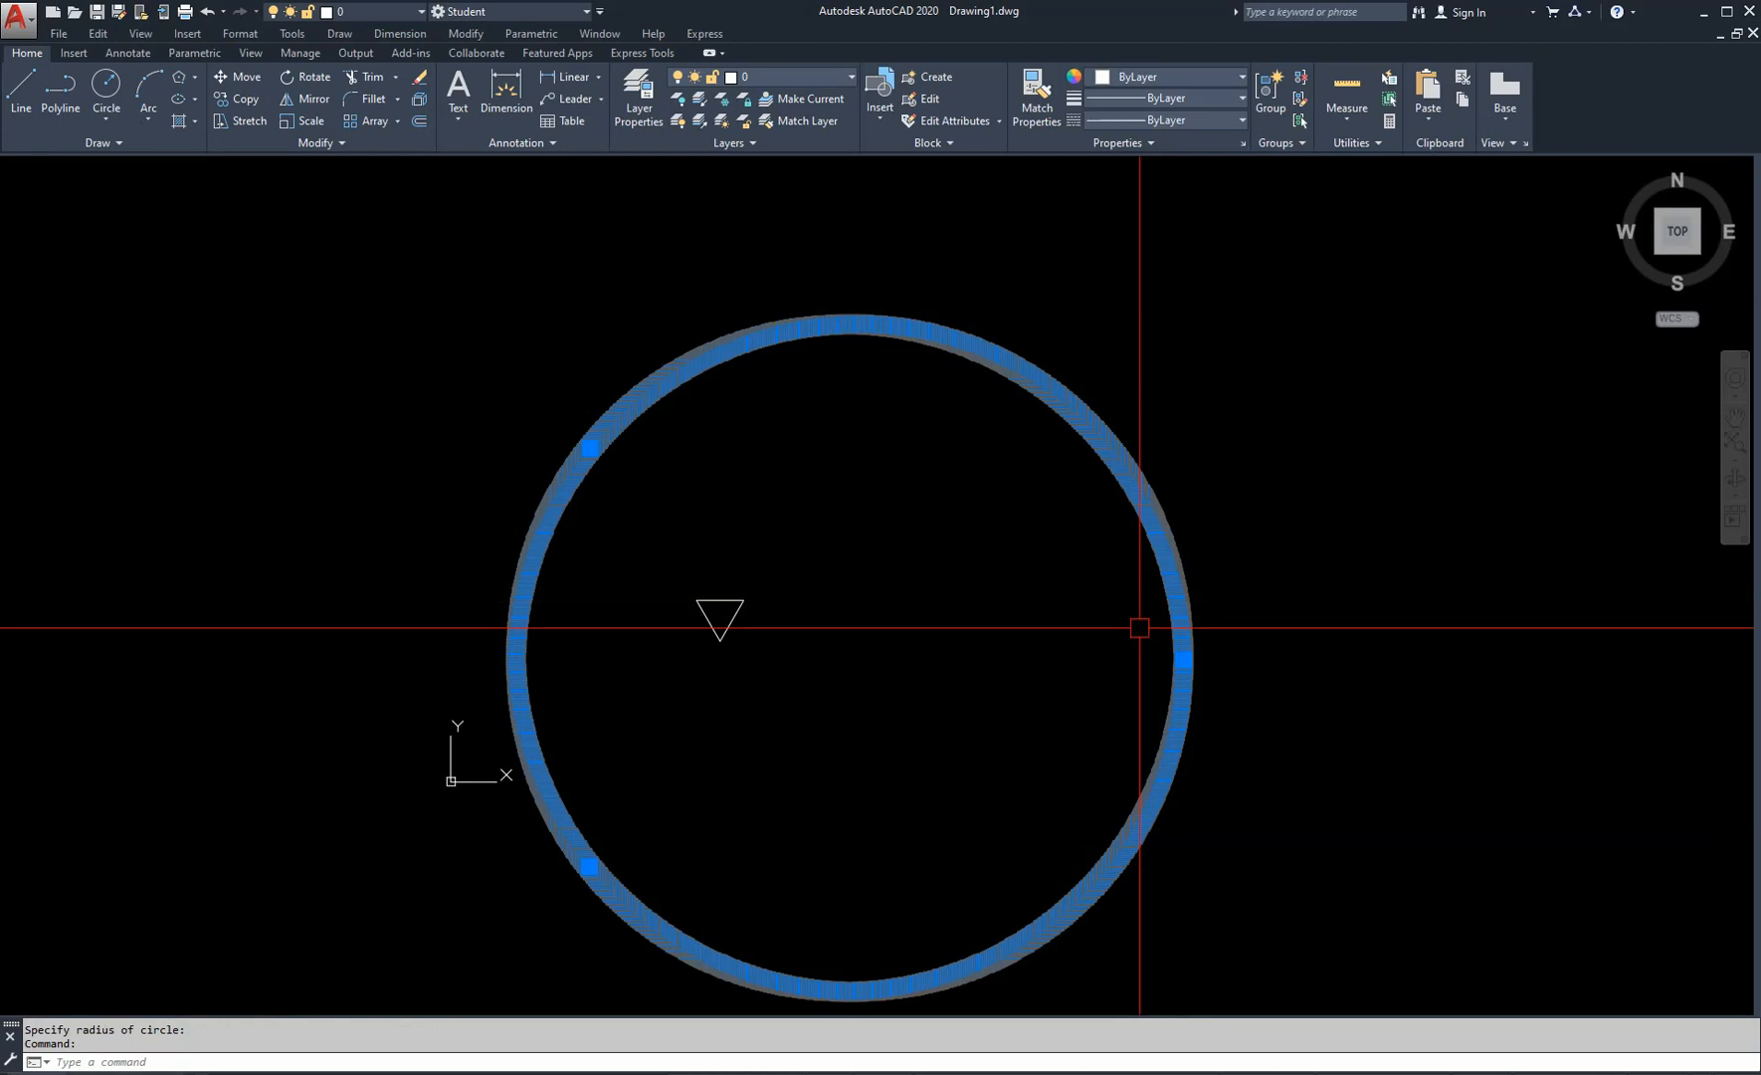
scroll(710, 355, "up", 15)
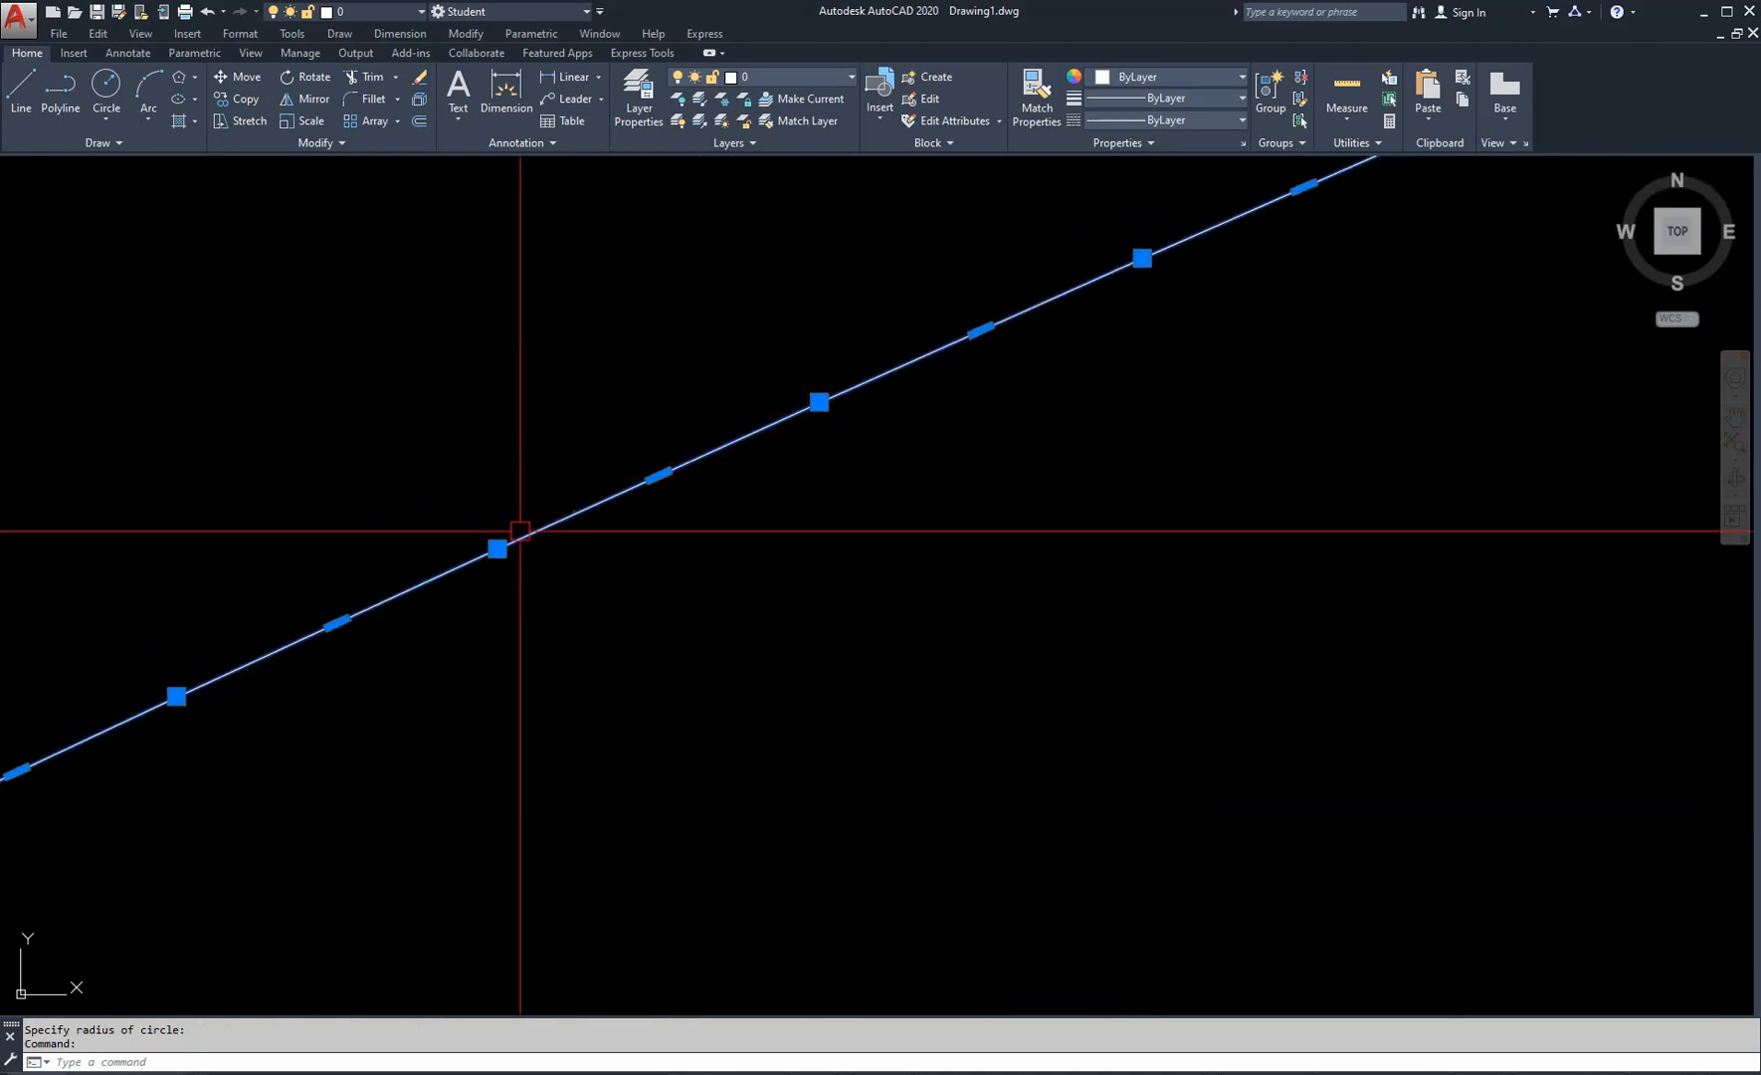
scroll(715, 444, "down", 10)
scroll(714, 444, "up", 5)
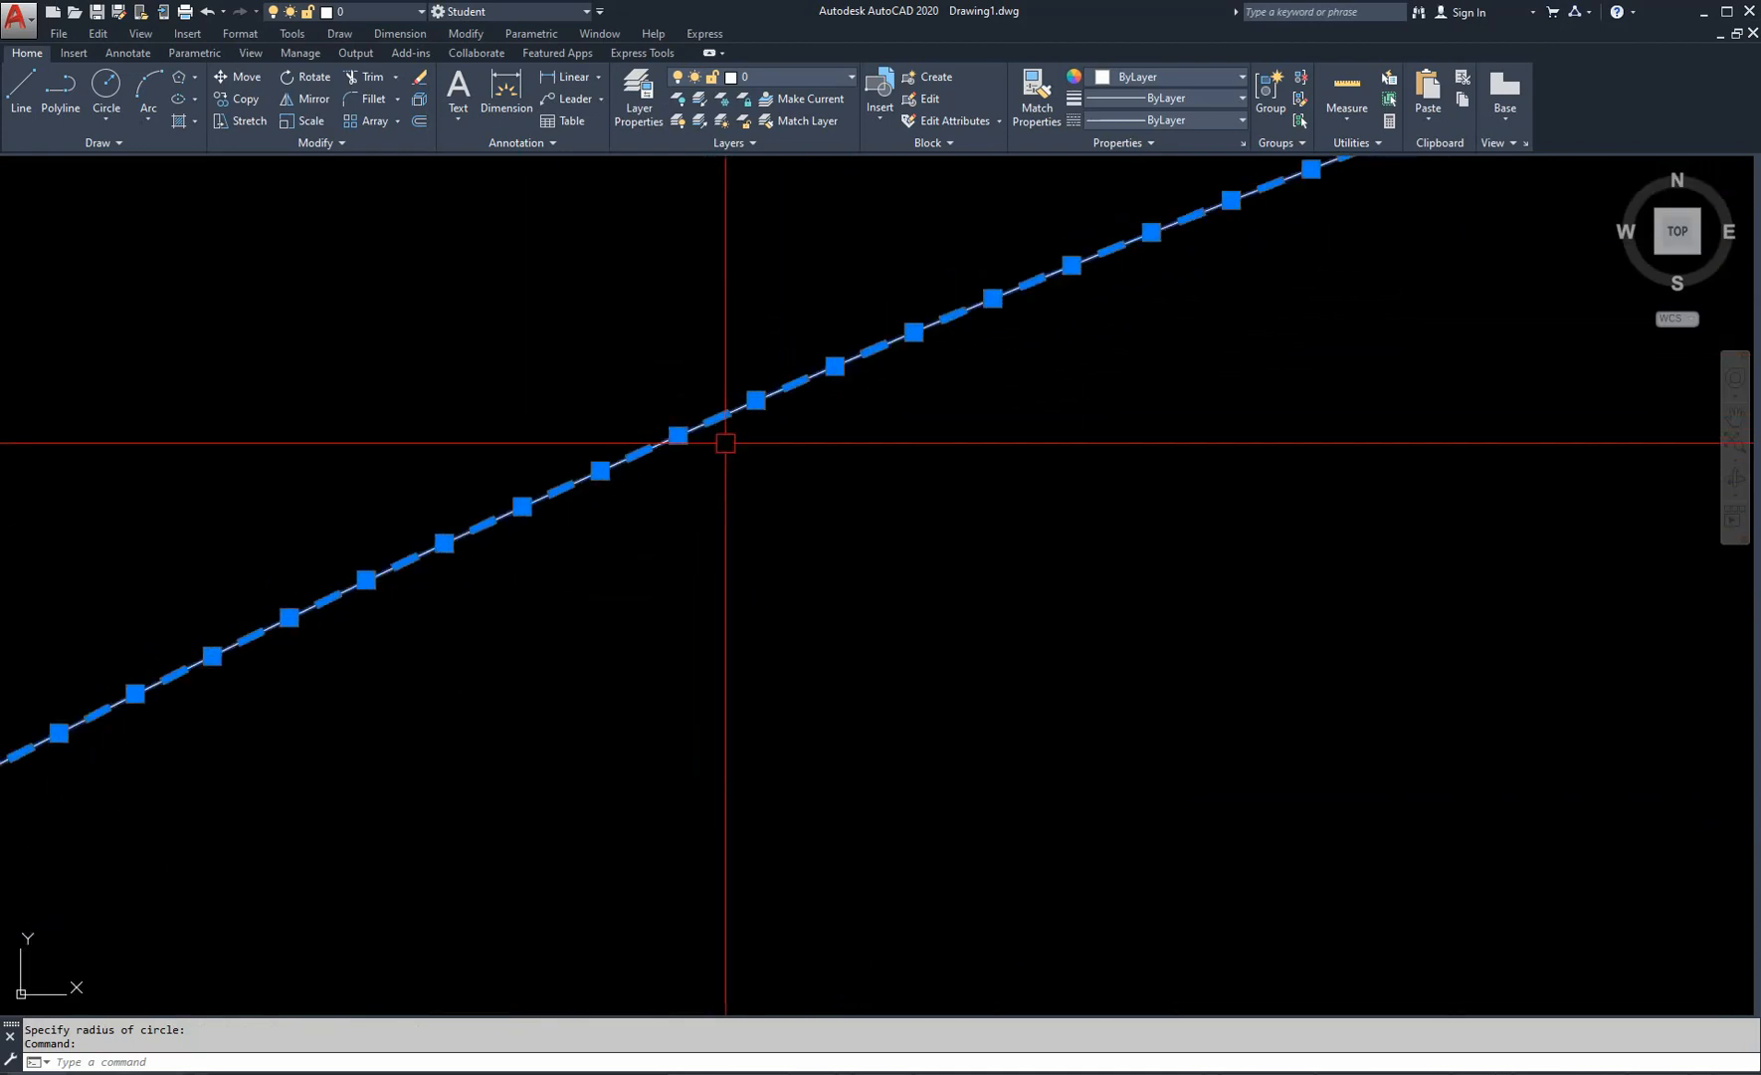
left_click(677, 435)
scroll(758, 583, "down", 5)
left_click(610, 308)
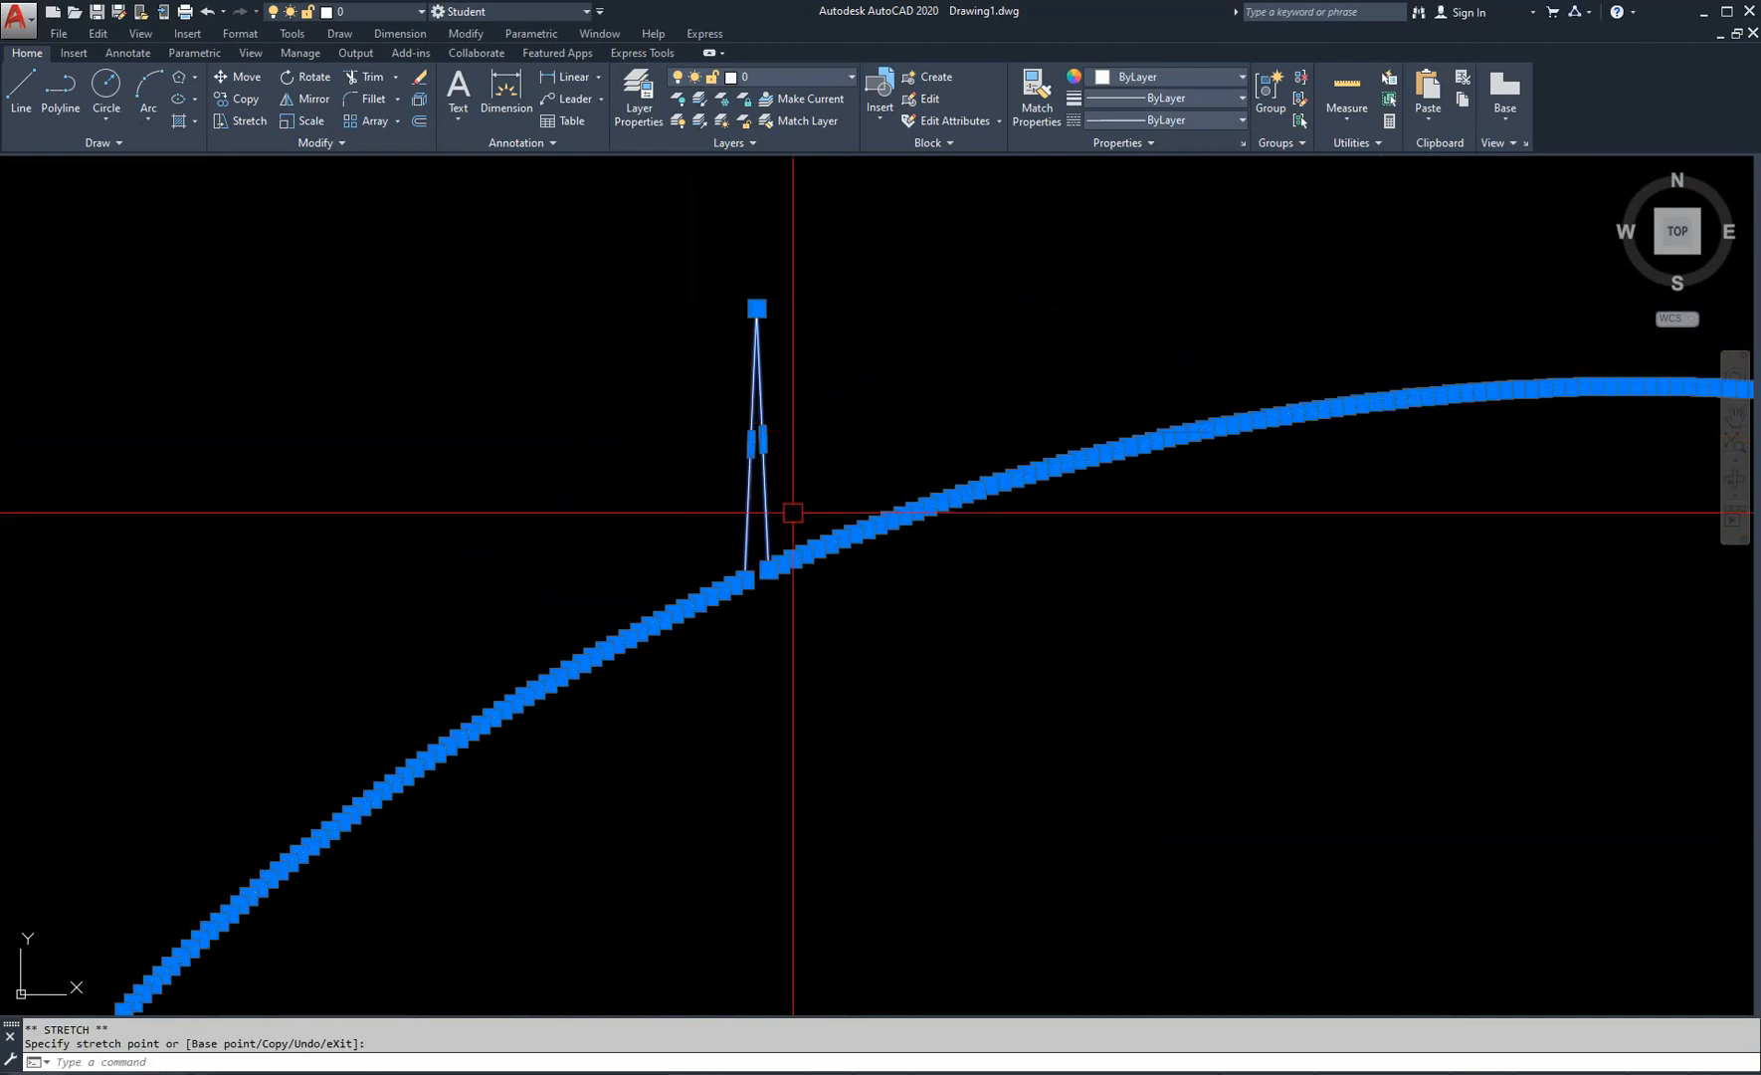
scroll(791, 511, "up", 4)
left_click(785, 569)
left_click(893, 263)
key("Escape")
scroll(635, 436, "down", 16)
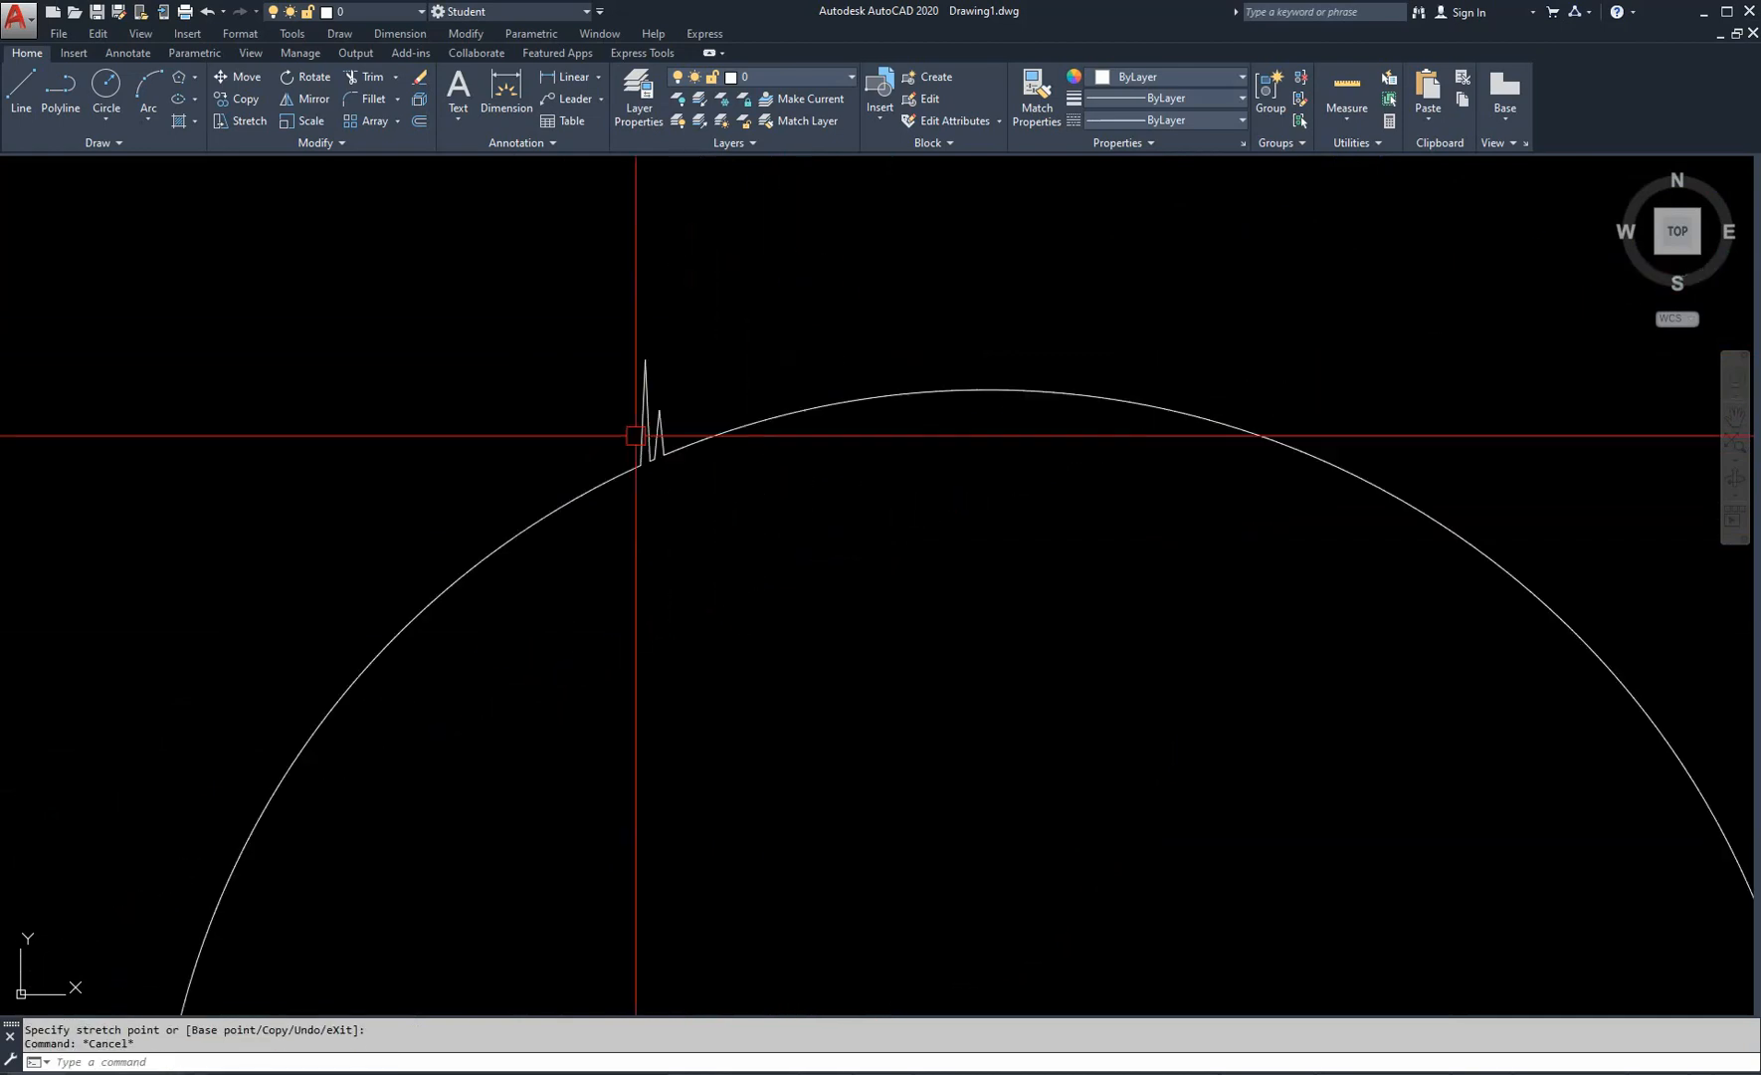
- Erase the triangle and the 1024-sided polygon from the drawing
scroll(698, 376, "up", 2)
type("e")
key("Return")
left_click(857, 319)
left_click(578, 601)
key("Return")
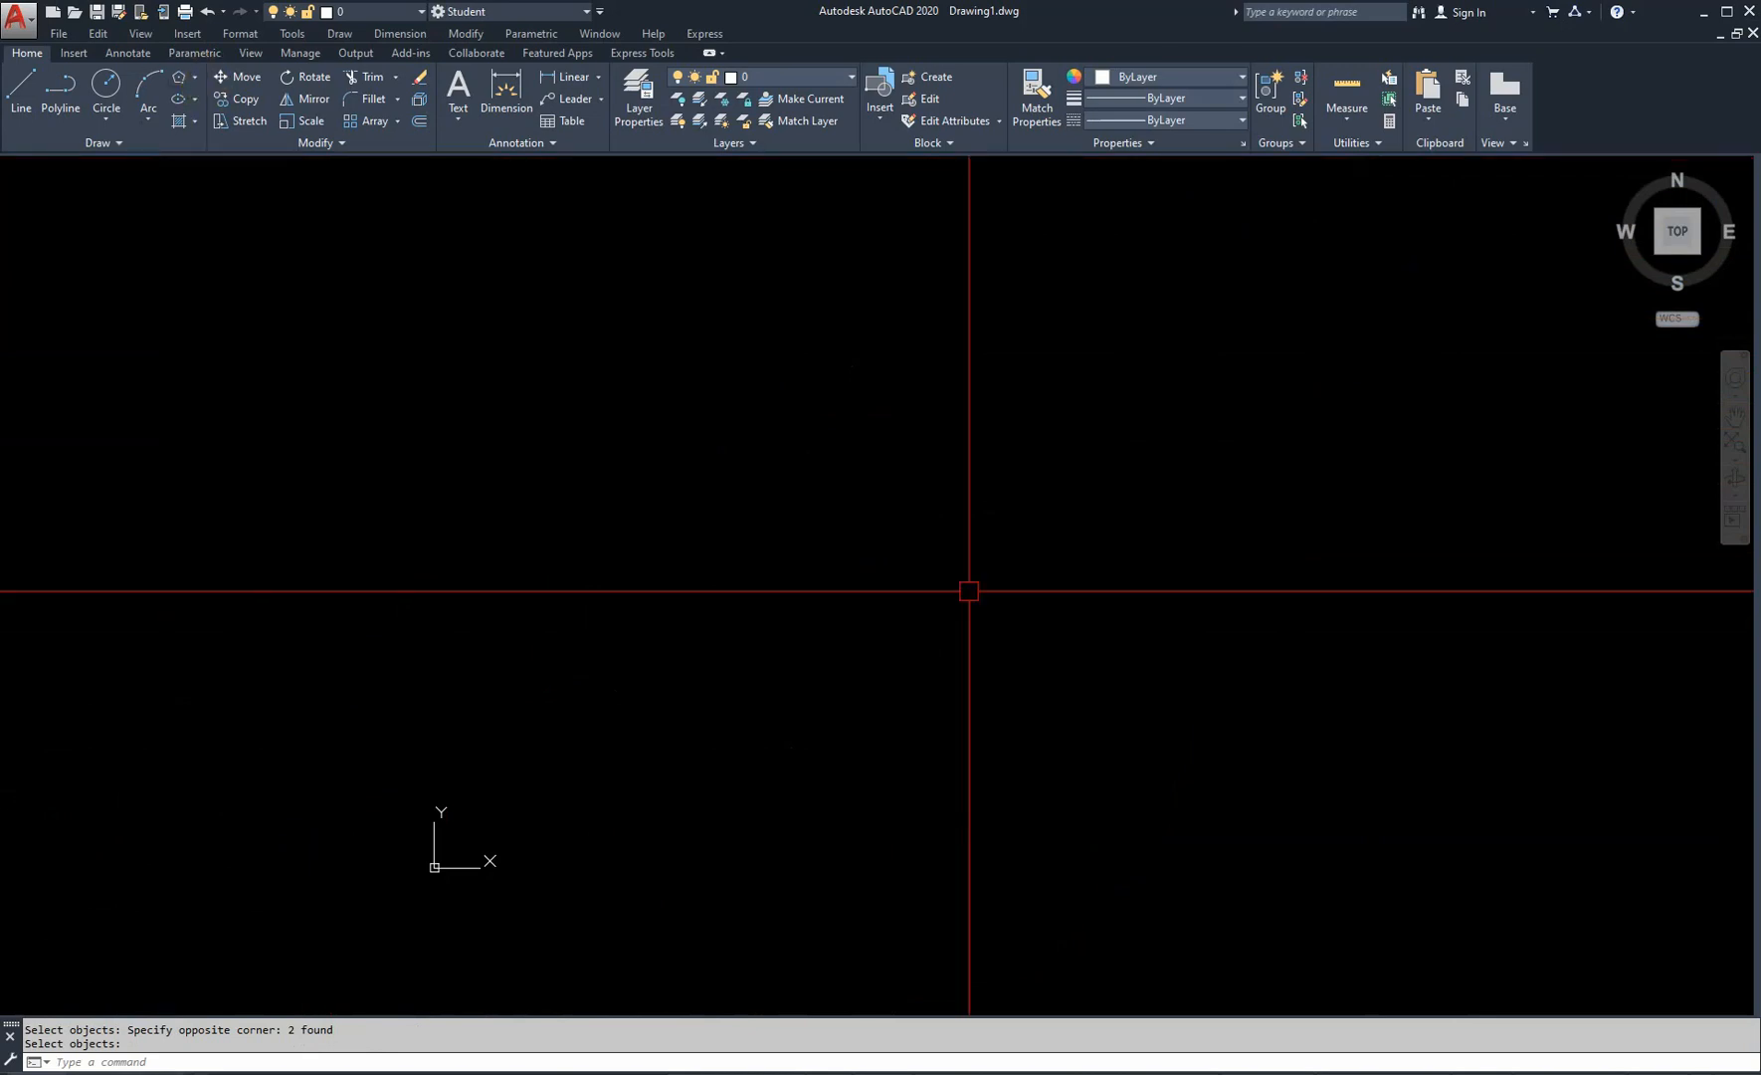
type("cc")
key("space")
key("Escape")
type("c")
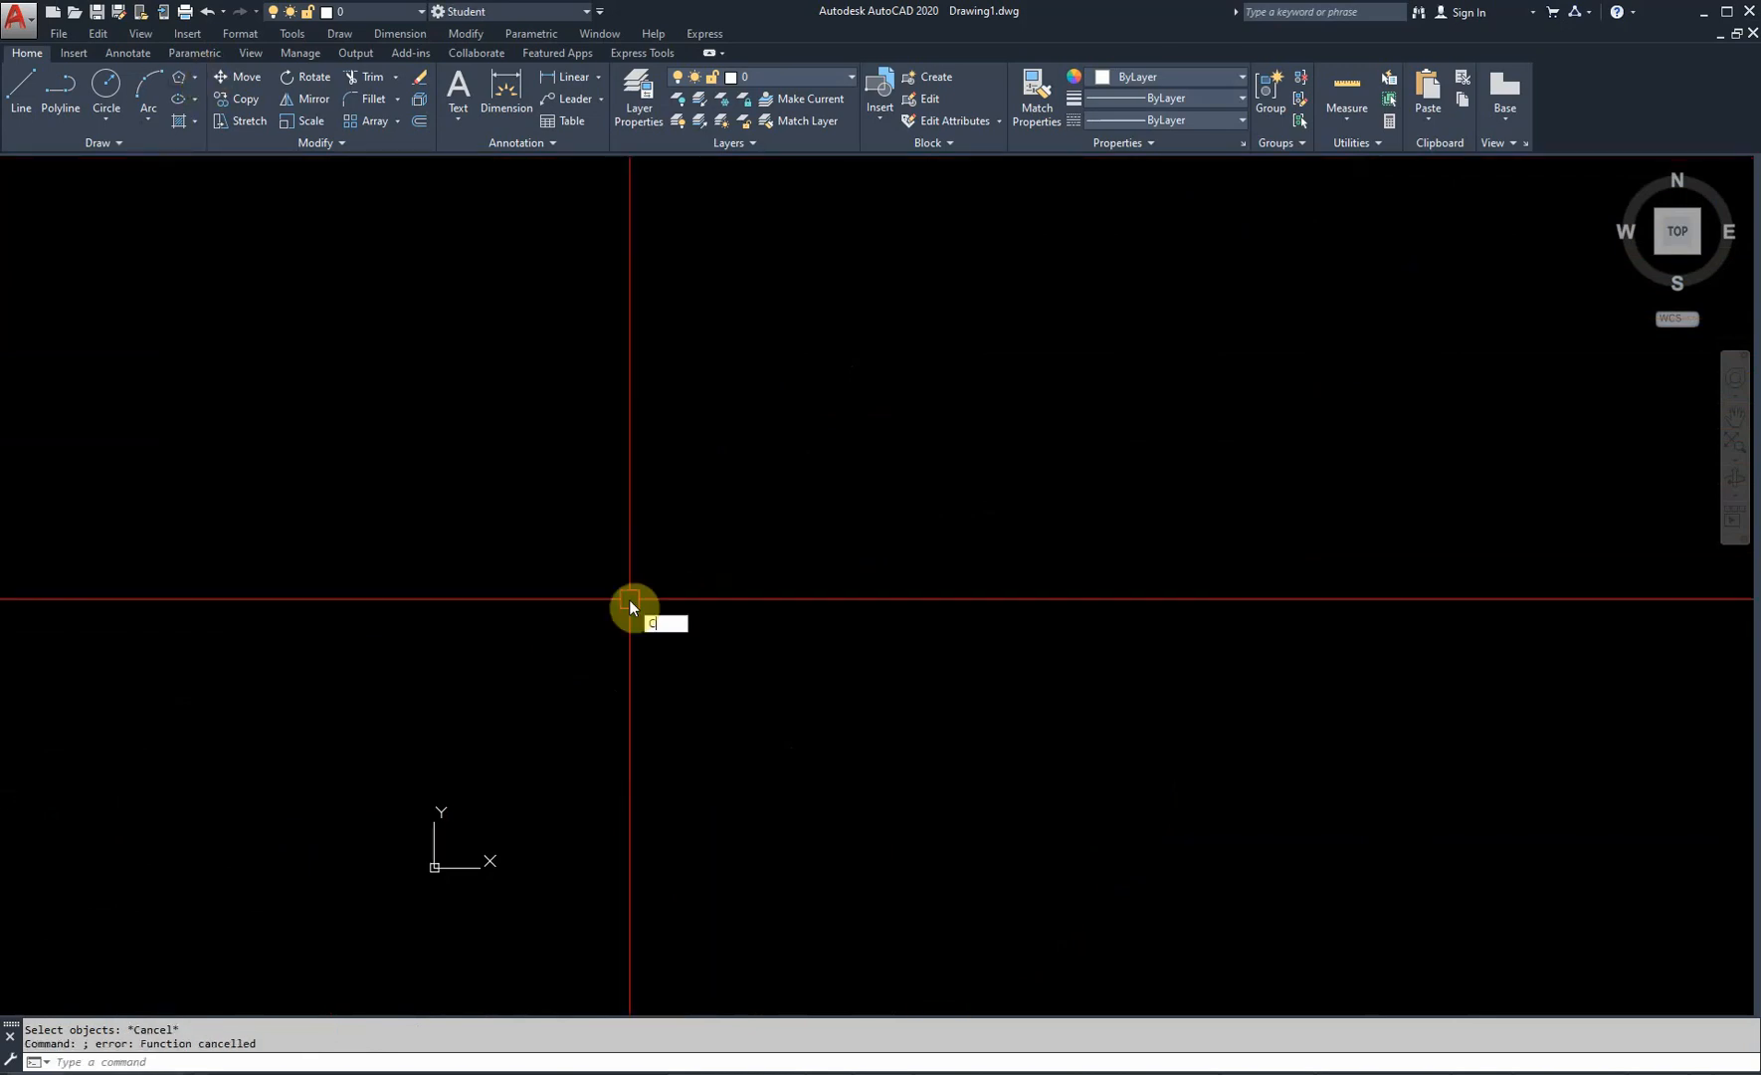
key("Return")
key("Escape")
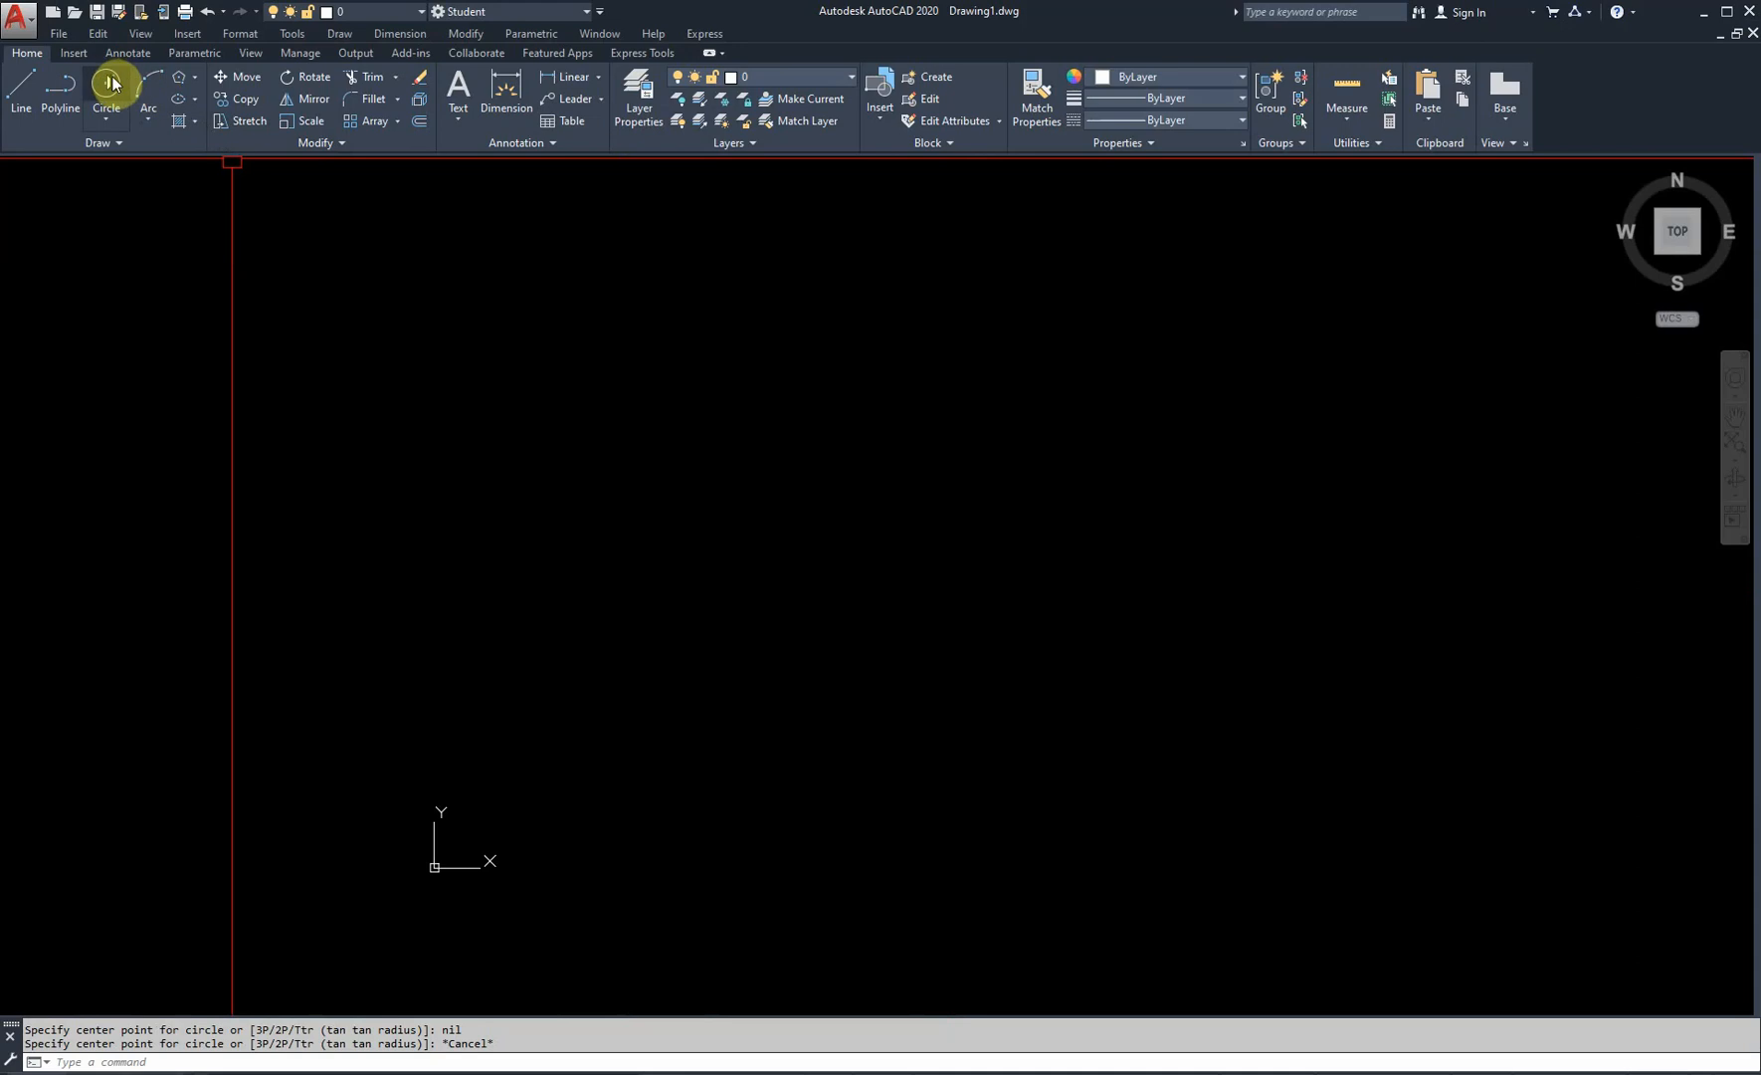
- Draw a circle by center and radius in the empty drawing area with a radius of 500
left_click(108, 117)
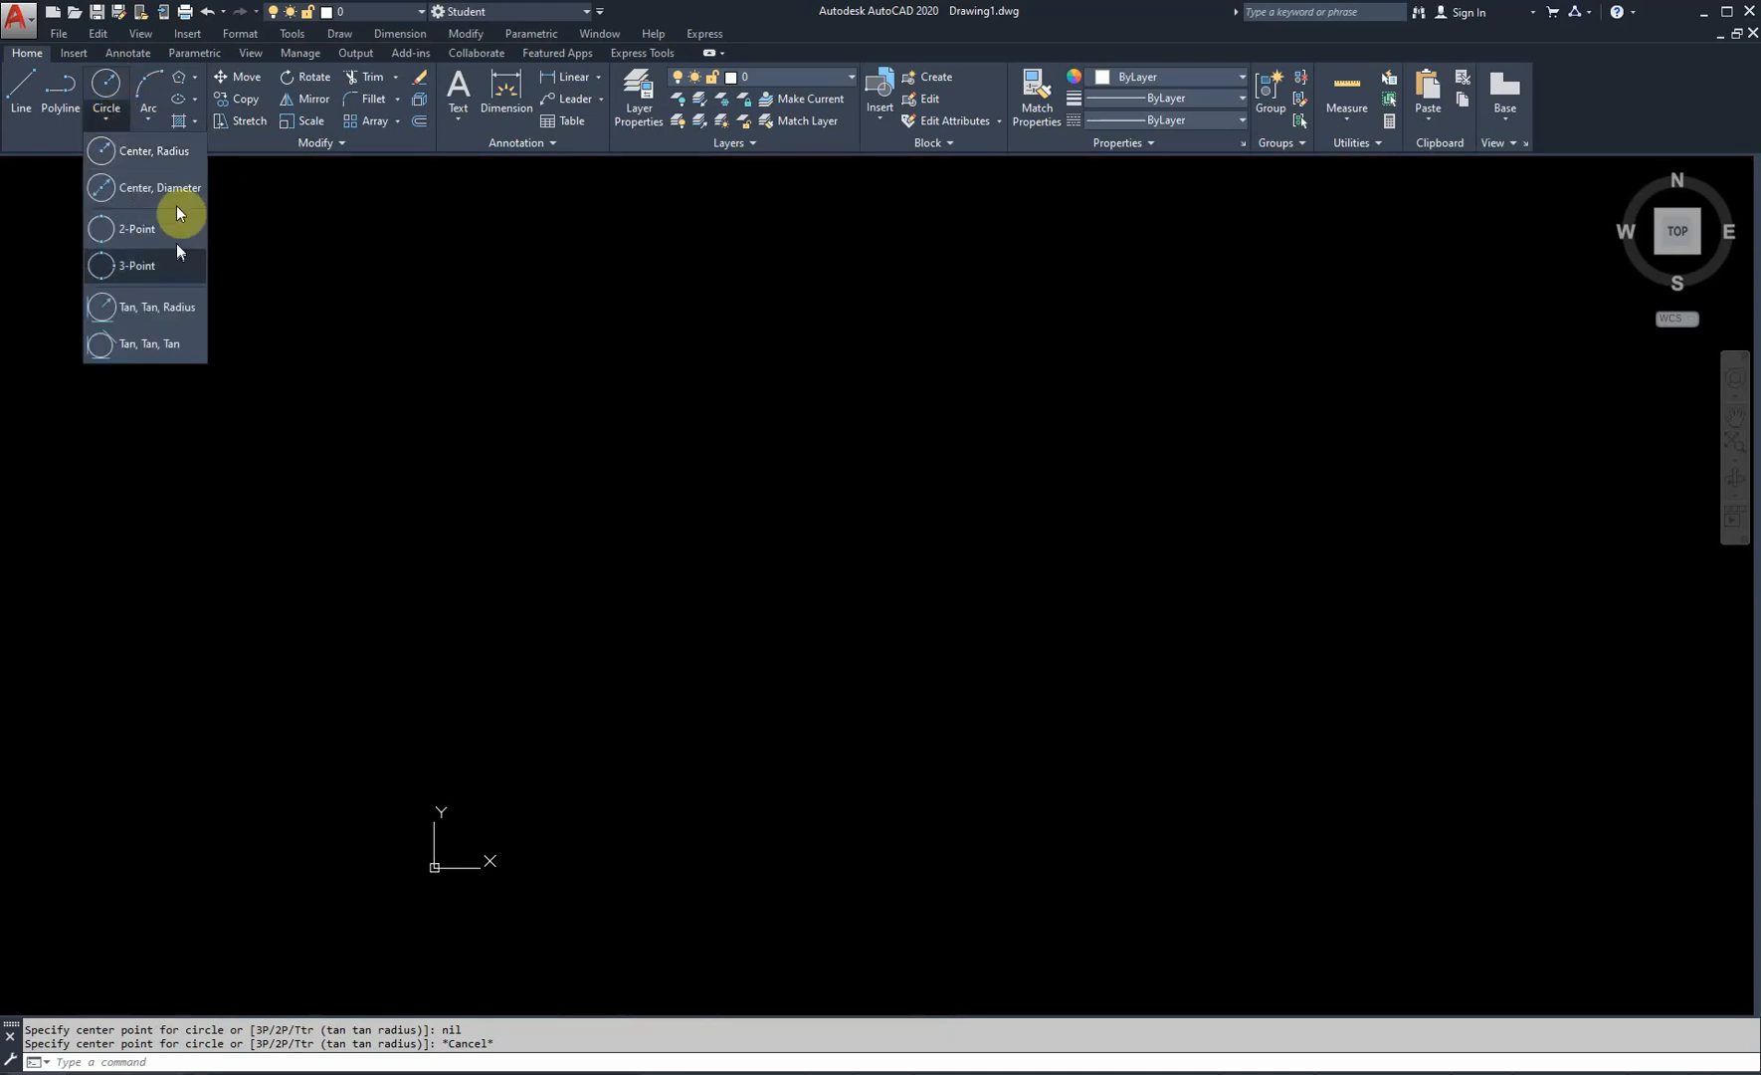
left_click(180, 157)
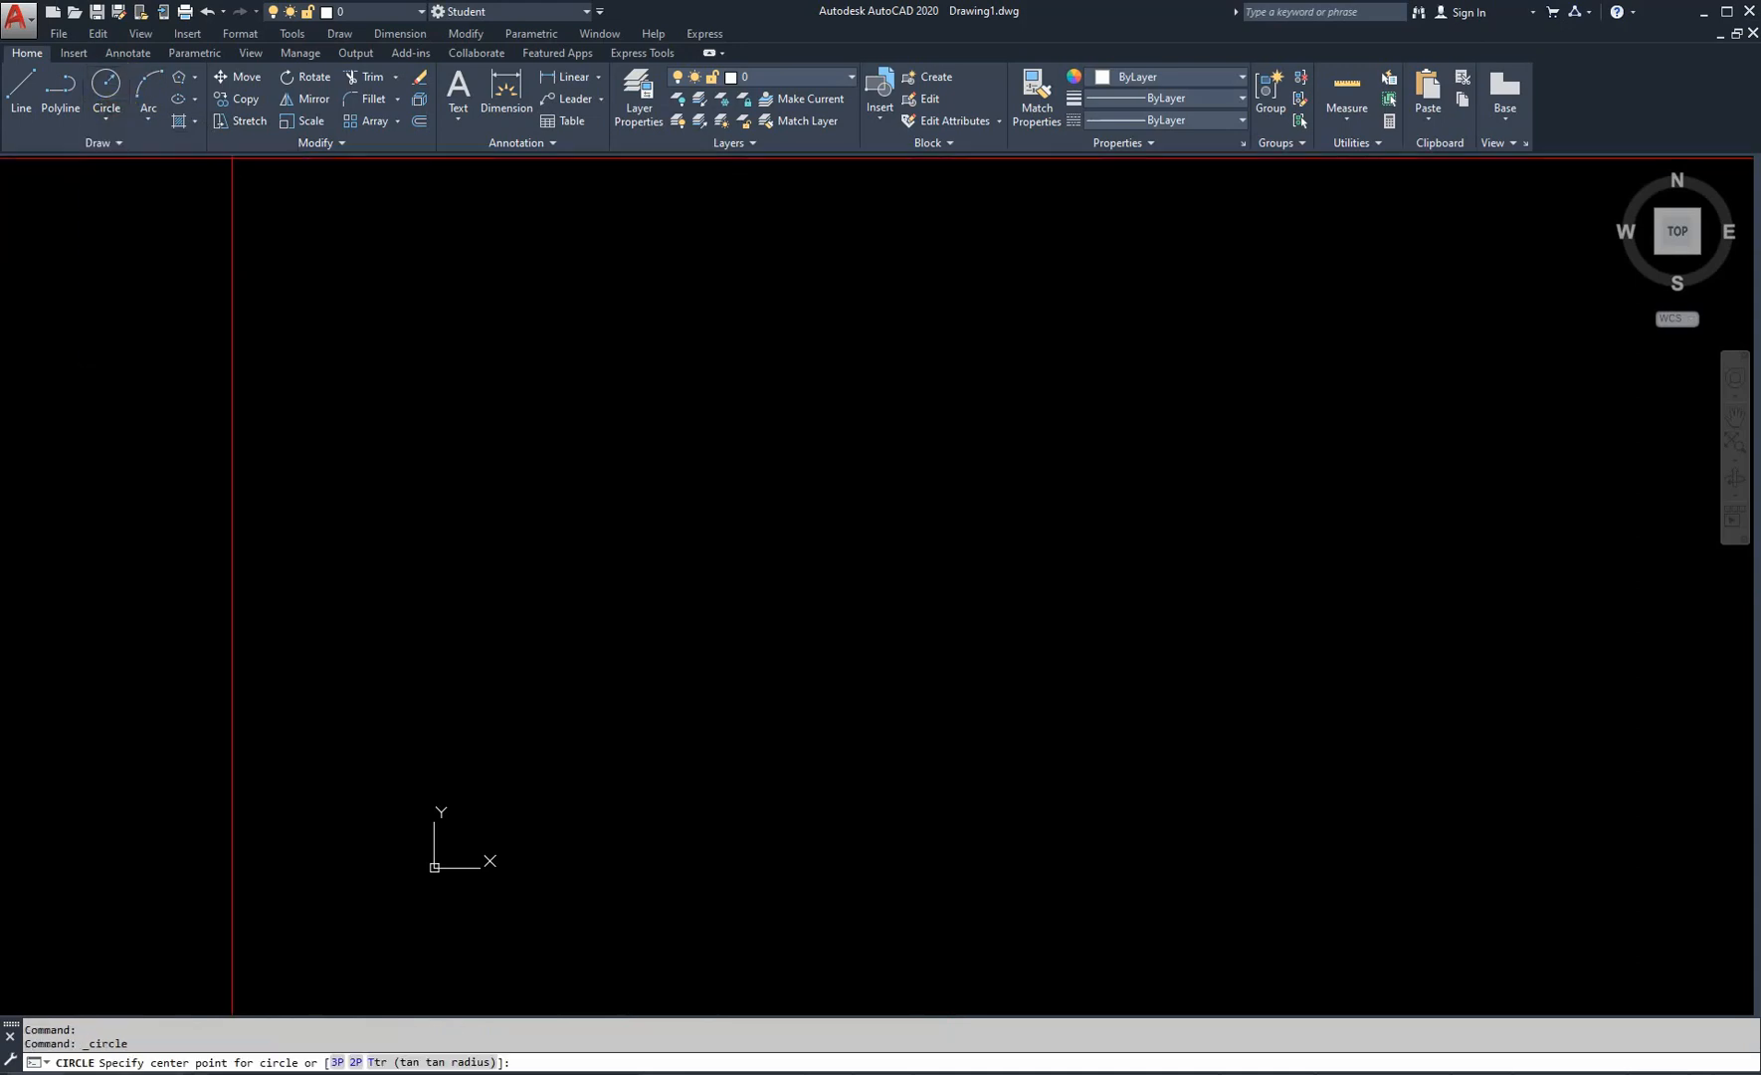
left_click(882, 584)
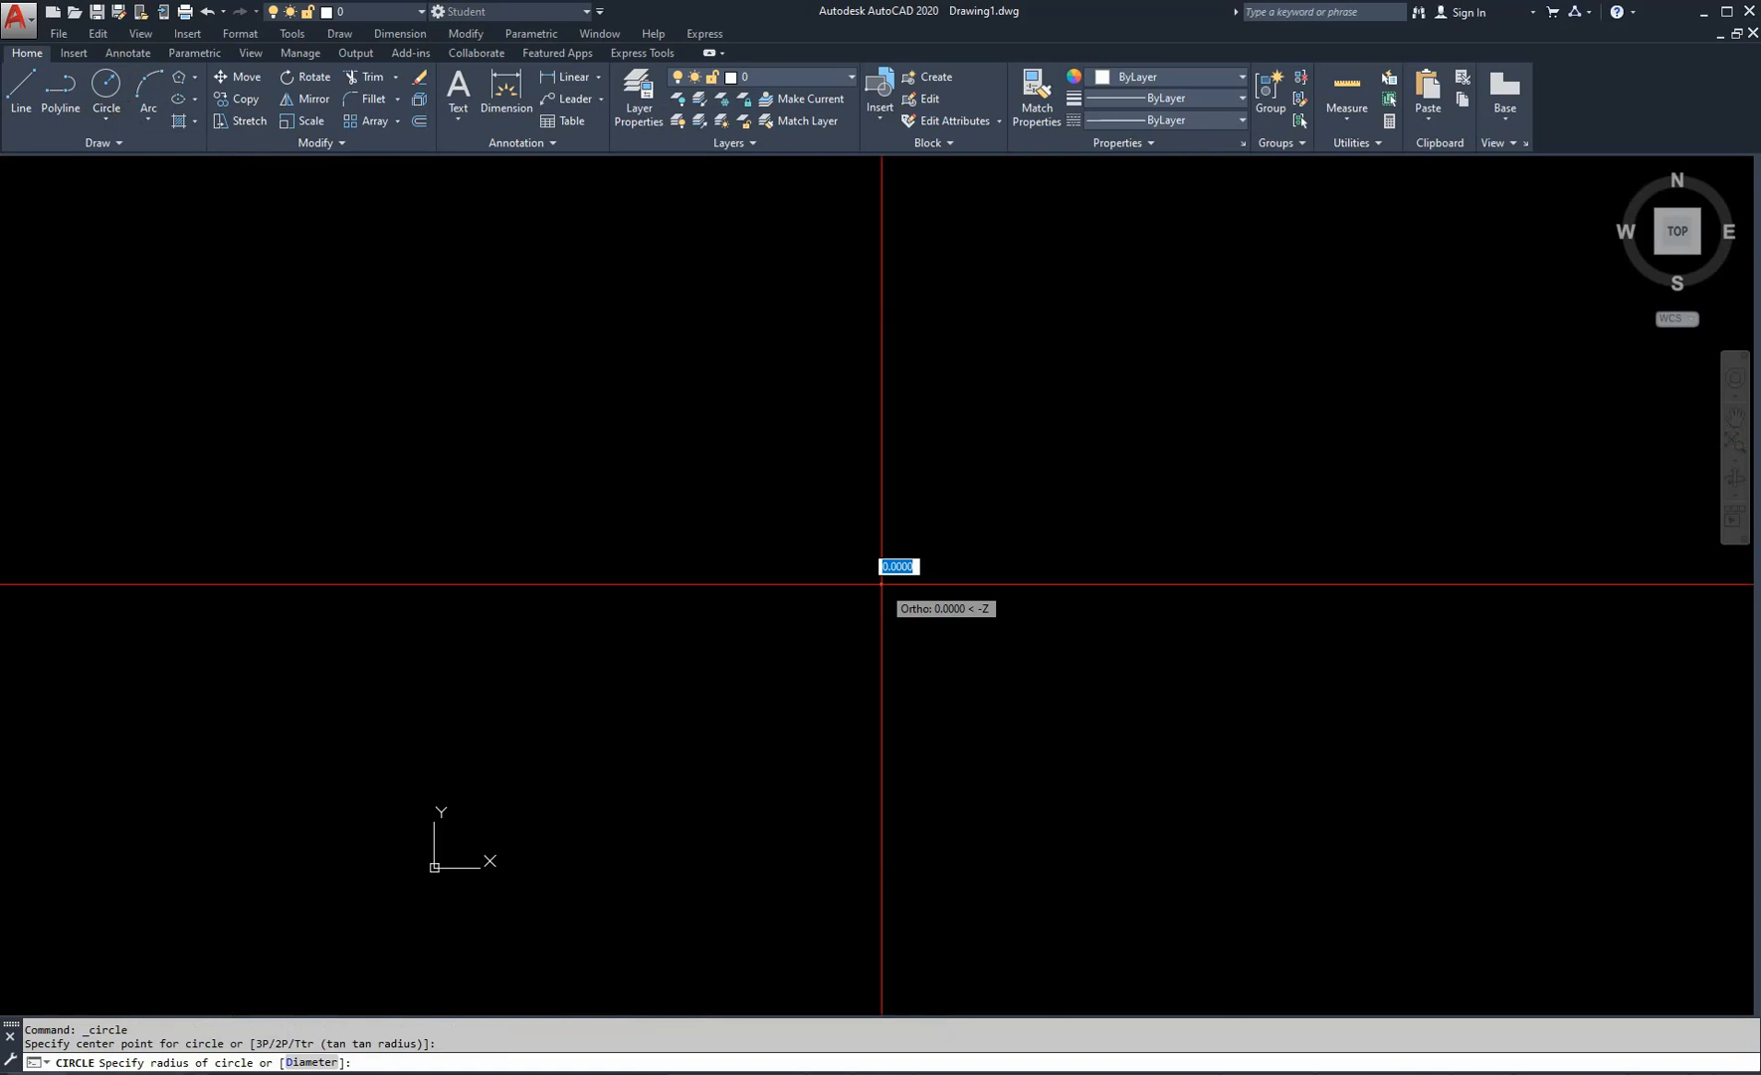
type("5")
type("500")
key("Return")
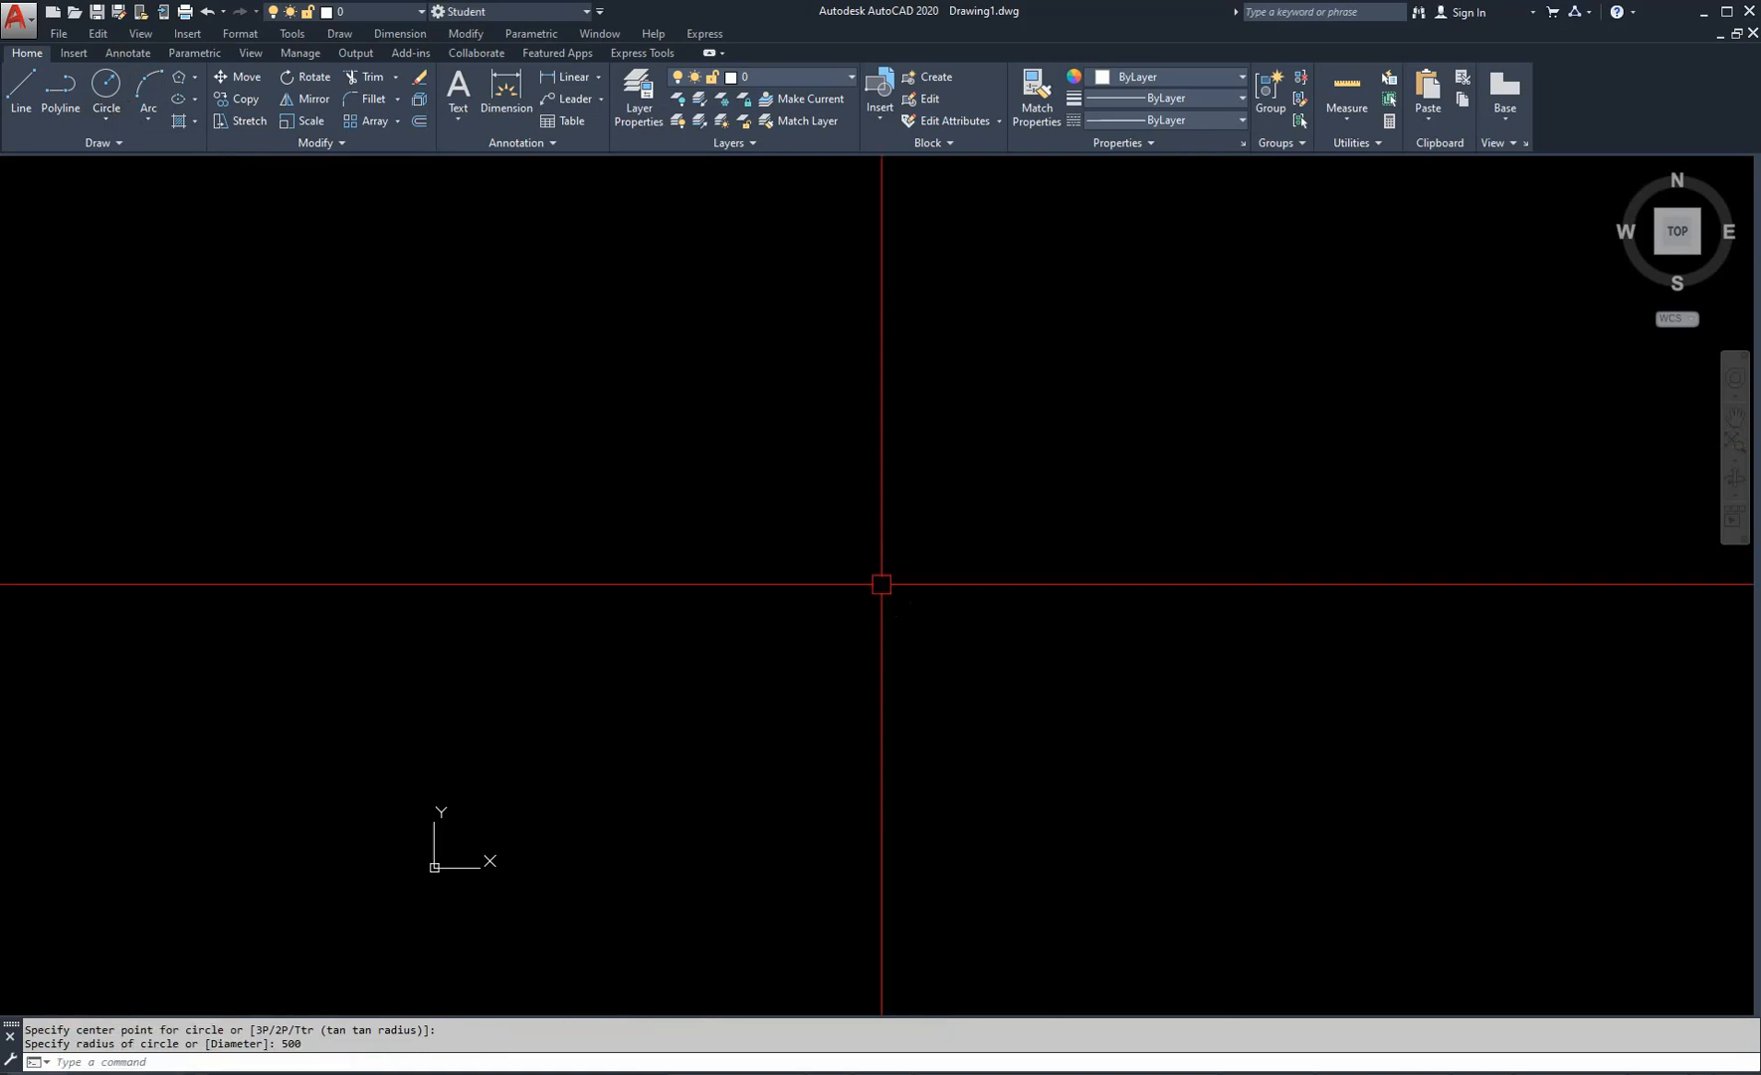
type("Z")
key("Return")
type("E")
key("Return")
scroll(716, 530, "down", 5)
middle_click_drag(888, 594, 538, 704)
type("CO")
key("Return")
left_click(509, 729)
key("Return")
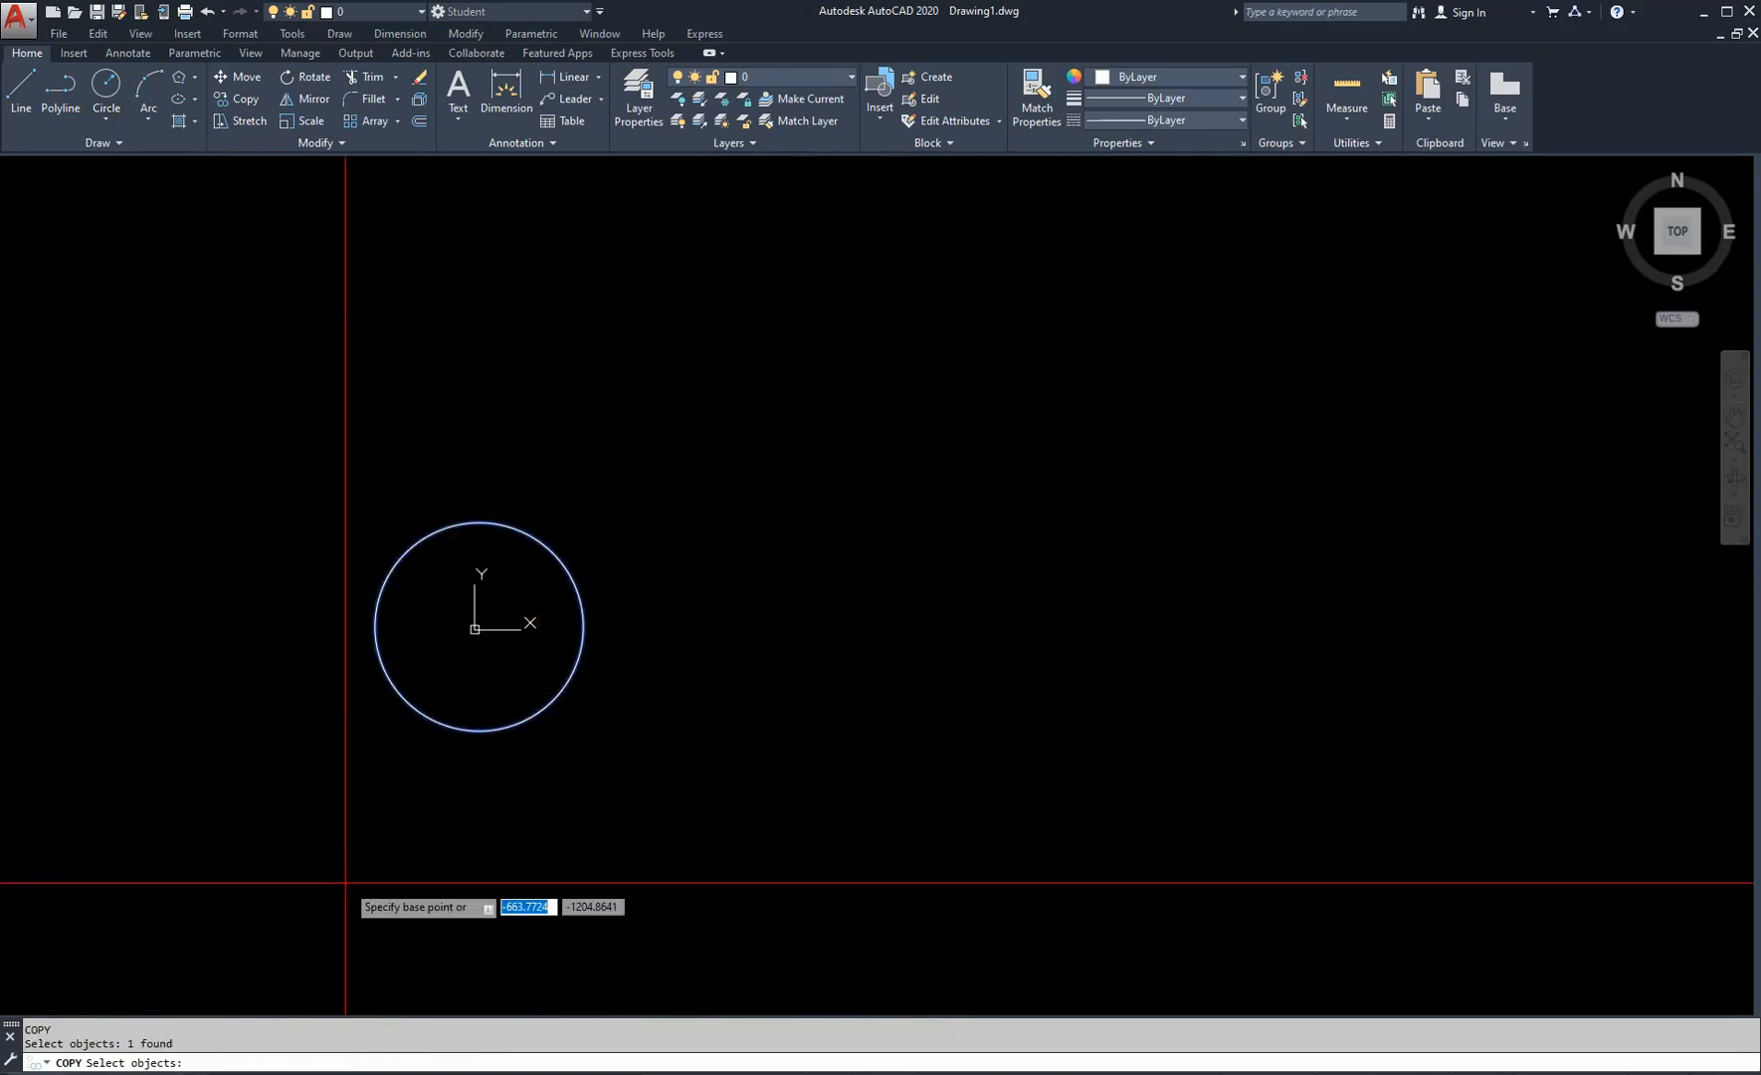
left_click(348, 884)
key("Escape")
key("Escape")
type("C")
key("Return")
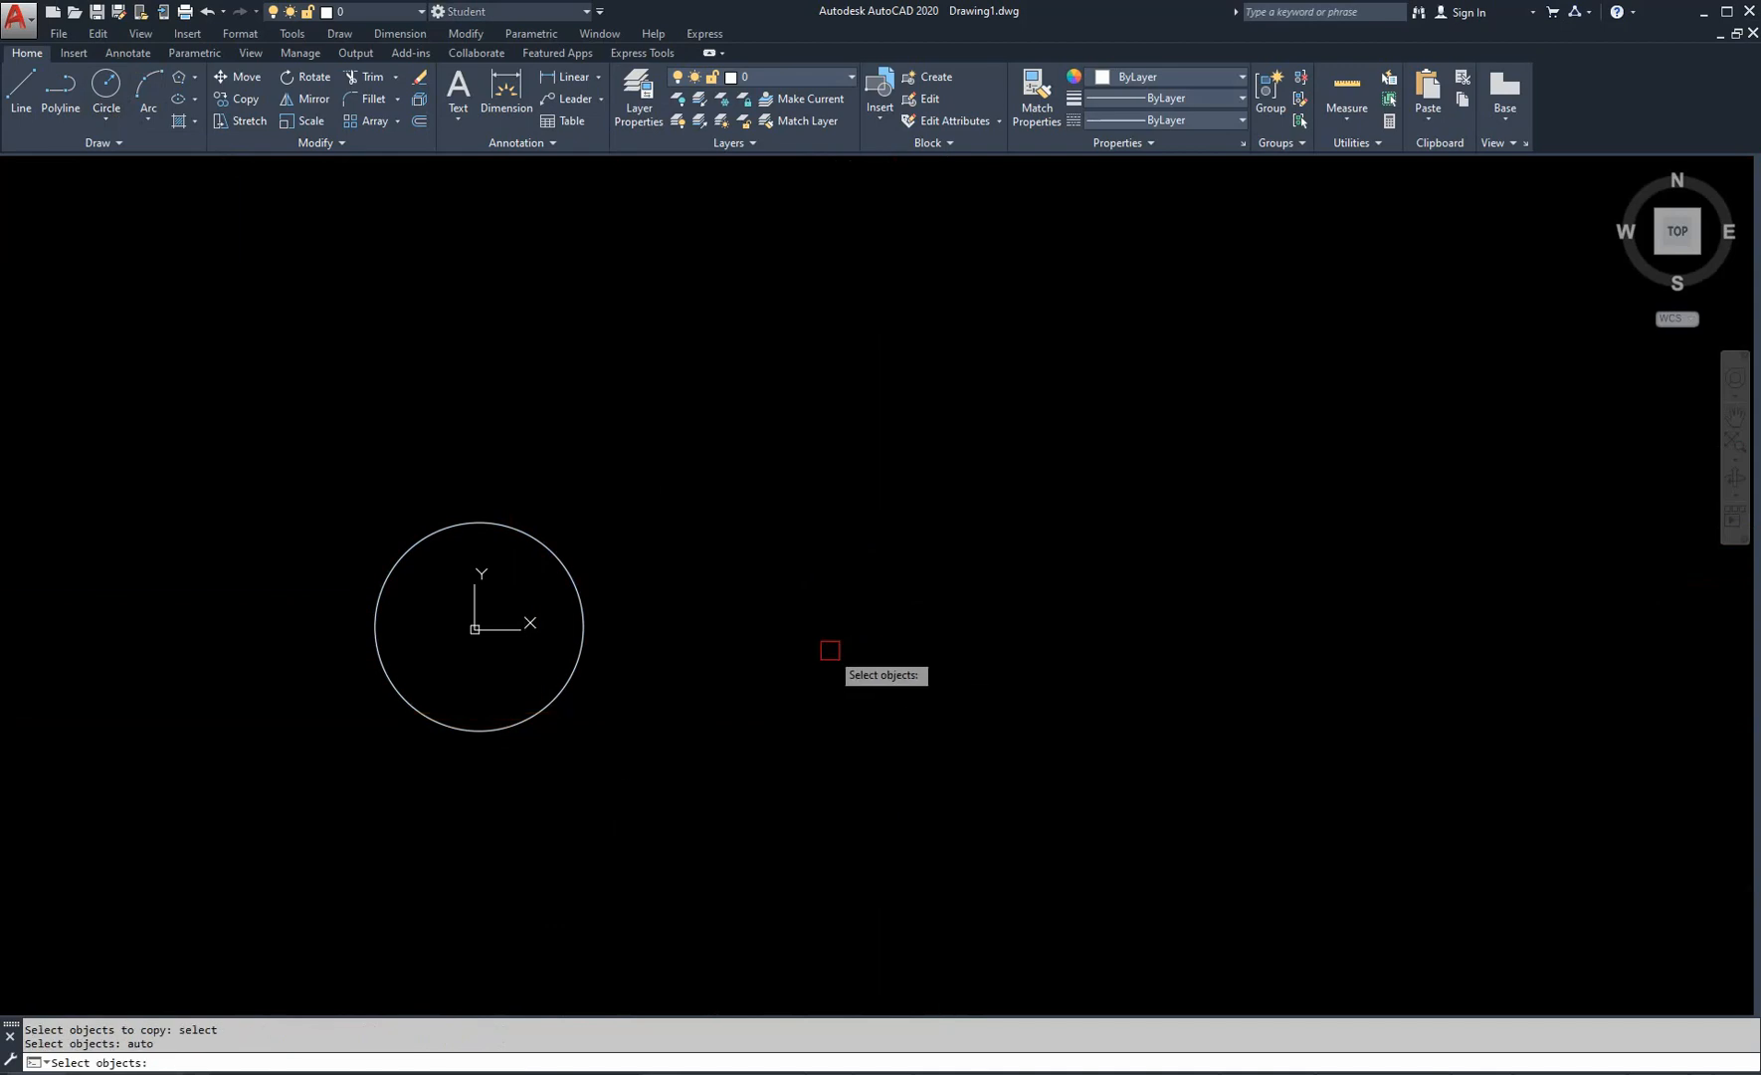
key("Escape")
- Draw a second circle of radius 500 to the right of the first, roughly level with its center
left_click(97, 87)
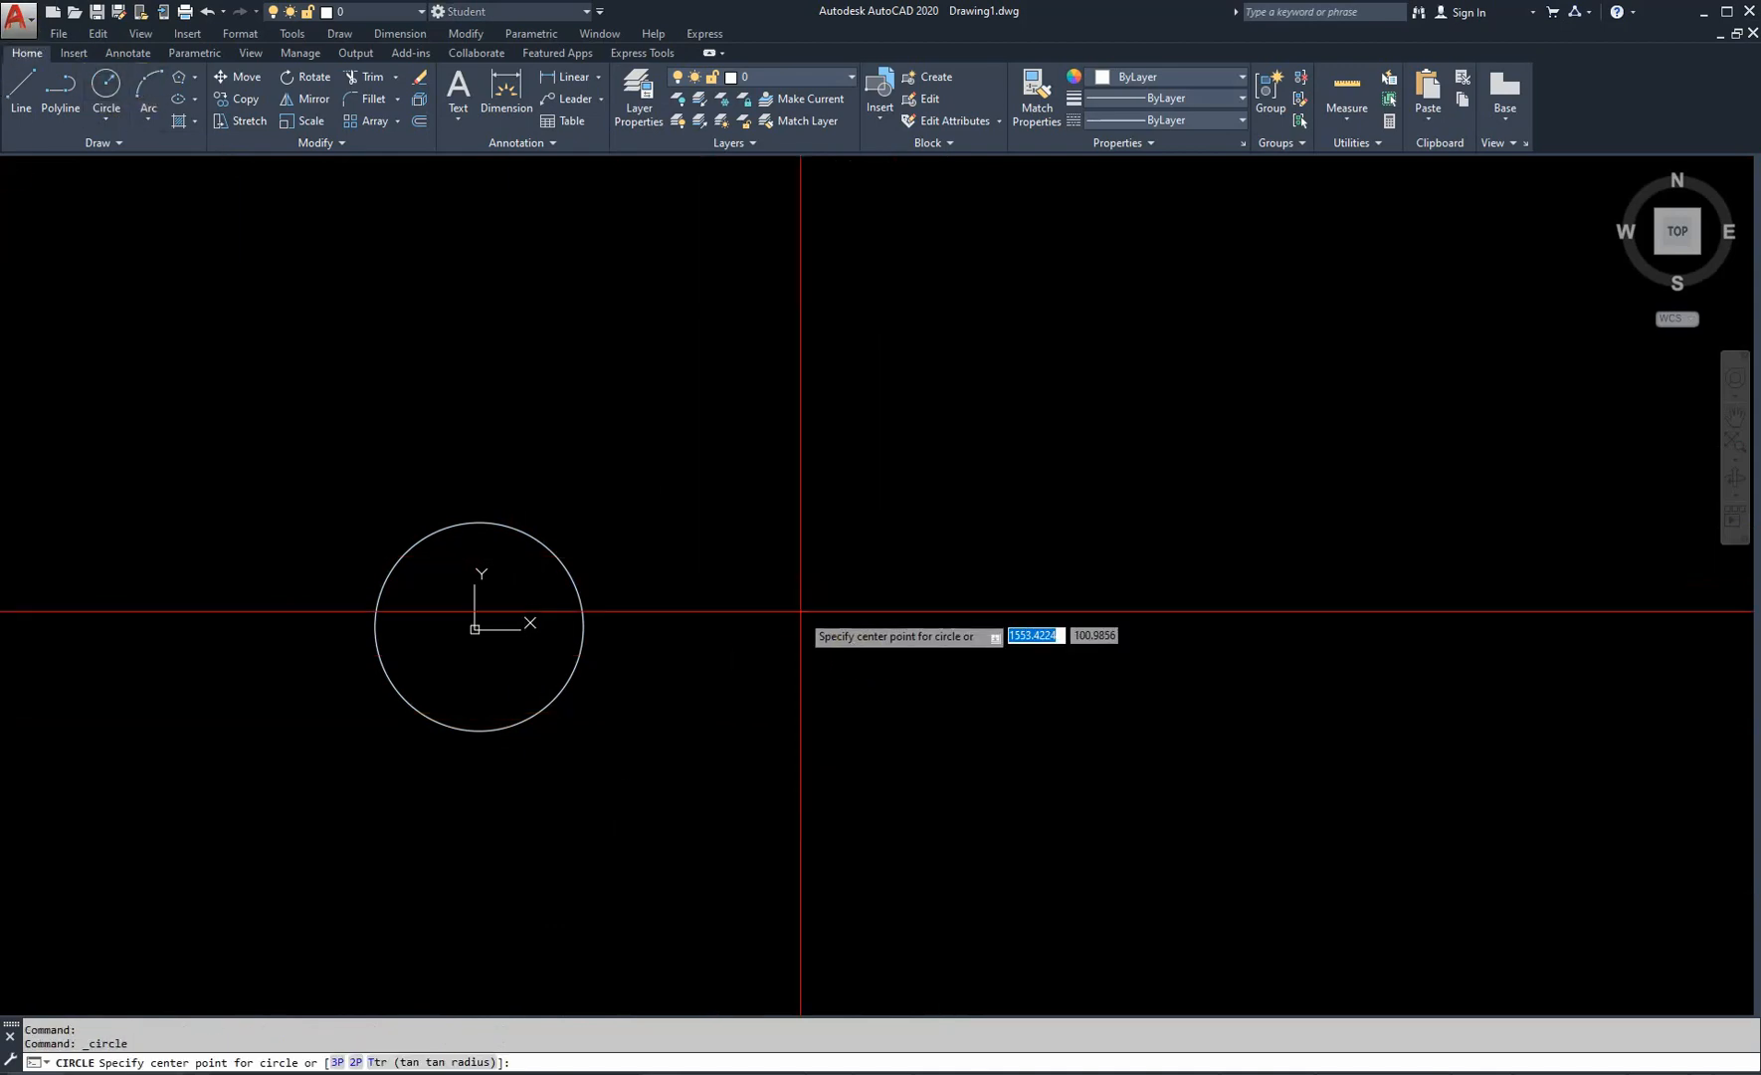
left_click(817, 626)
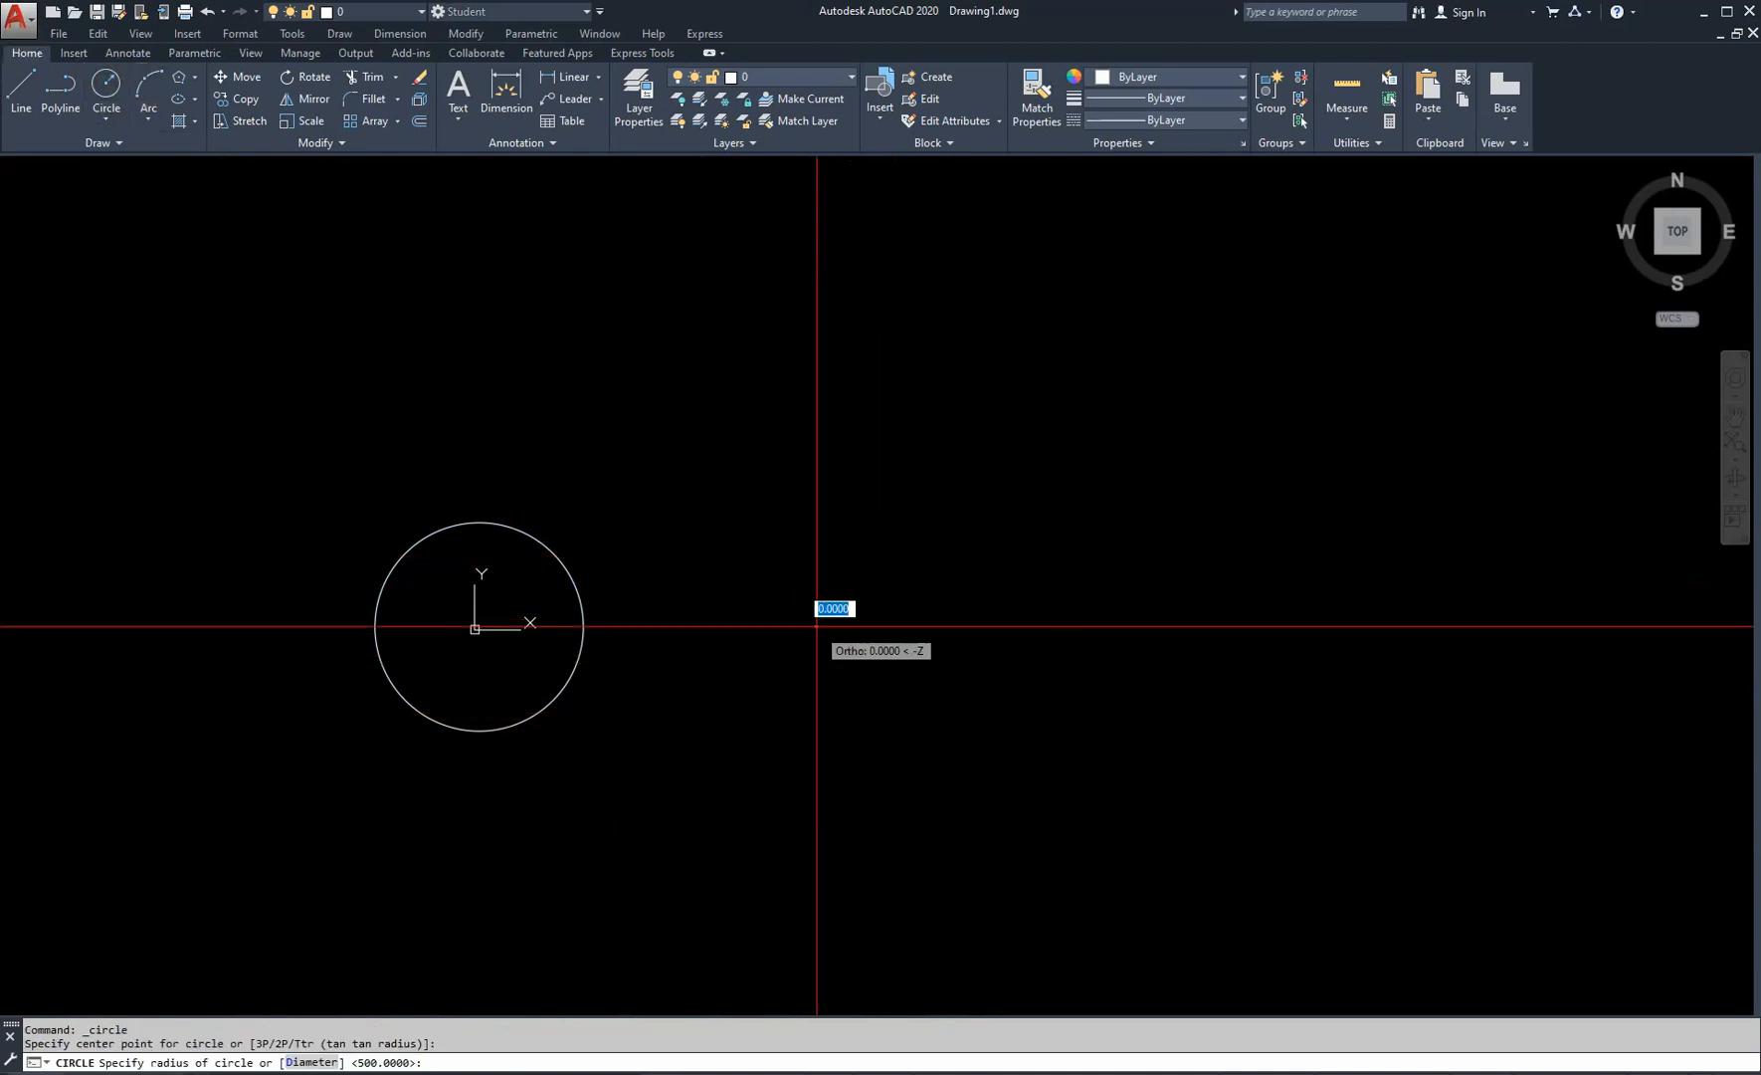
key("Return")
scroll(538, 559, "up", 4)
scroll(799, 553, "down", 2)
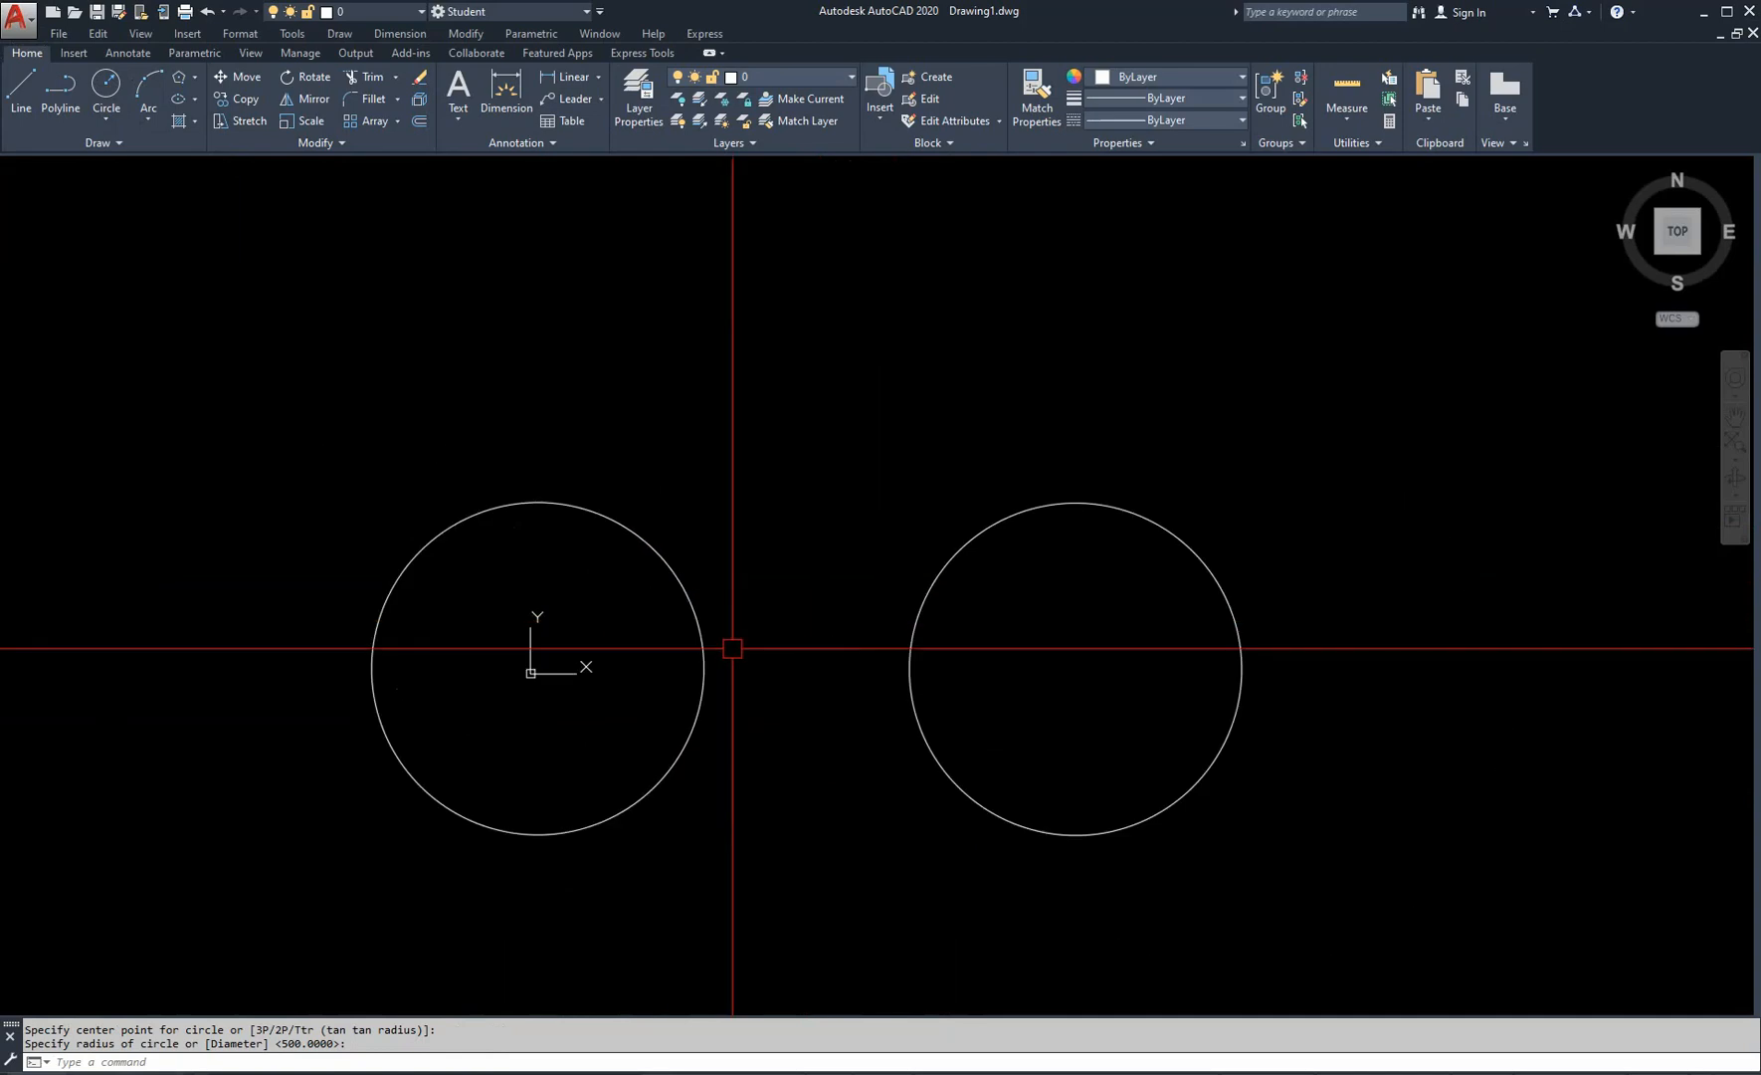
- Check the radius and diameter of both circles in their object properties
left_click(970, 662)
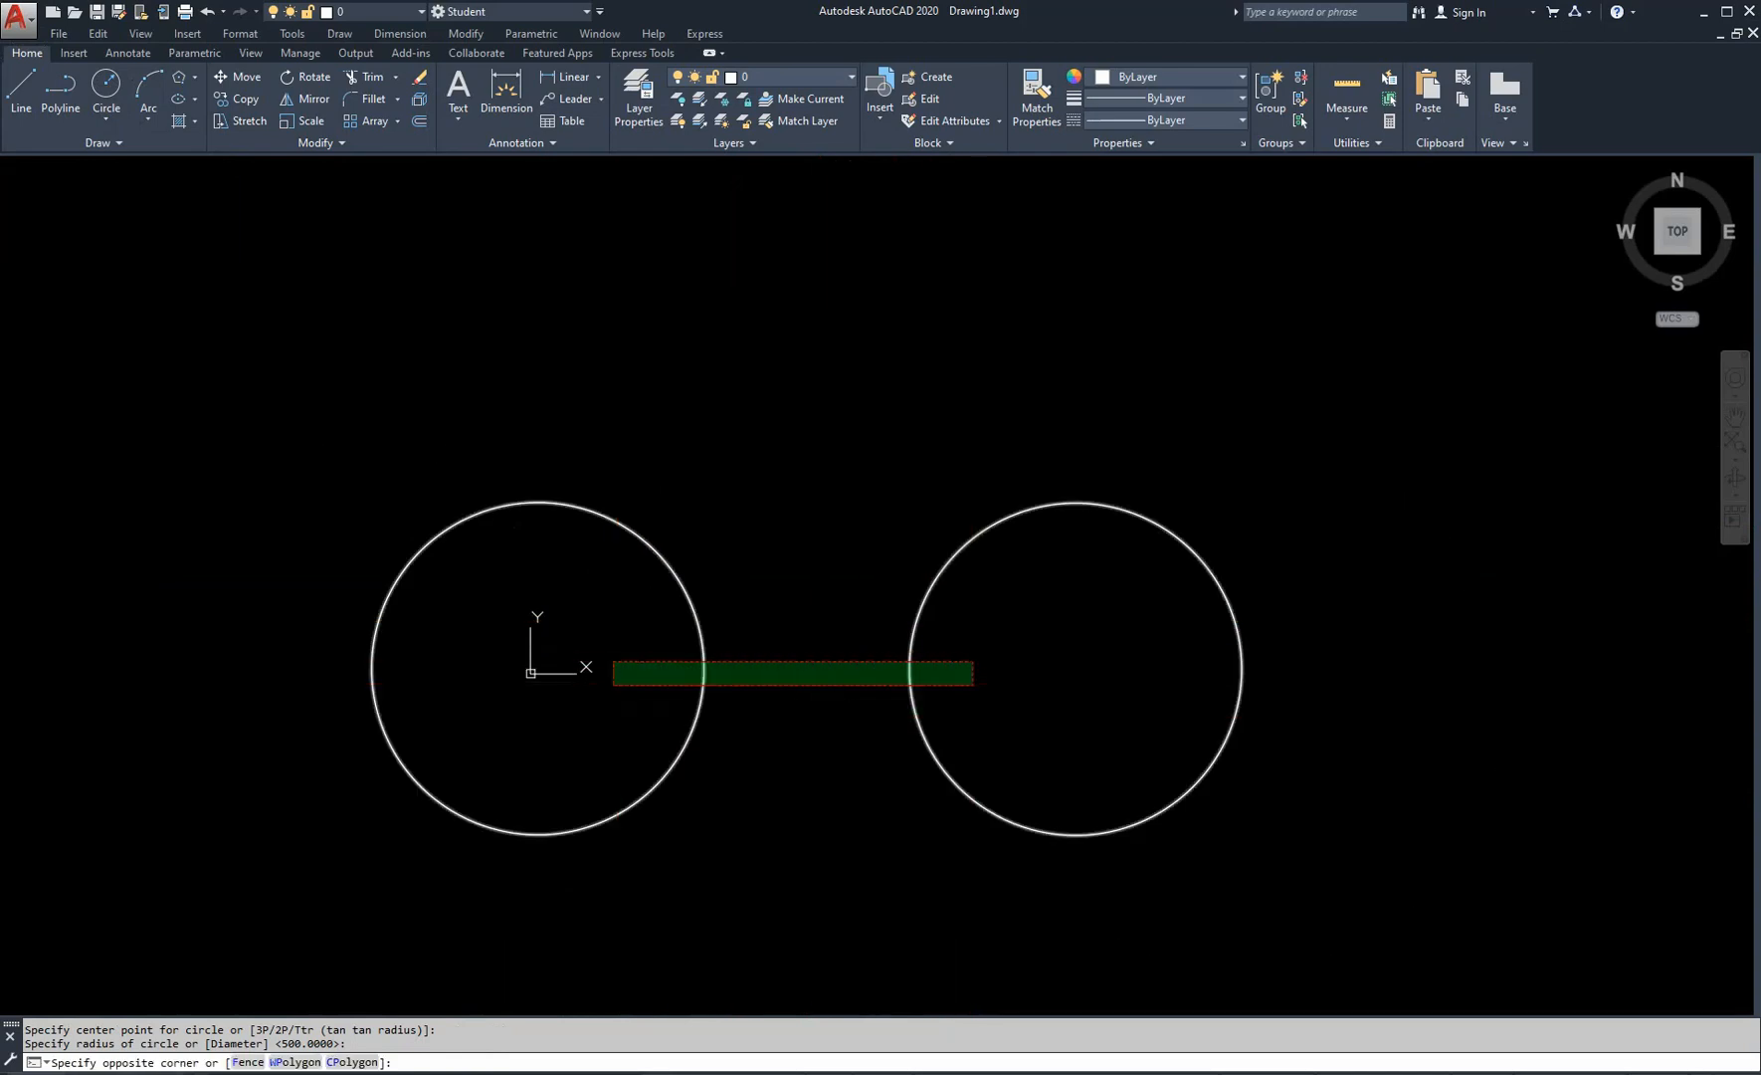
left_click(609, 682)
key("ctrl+1")
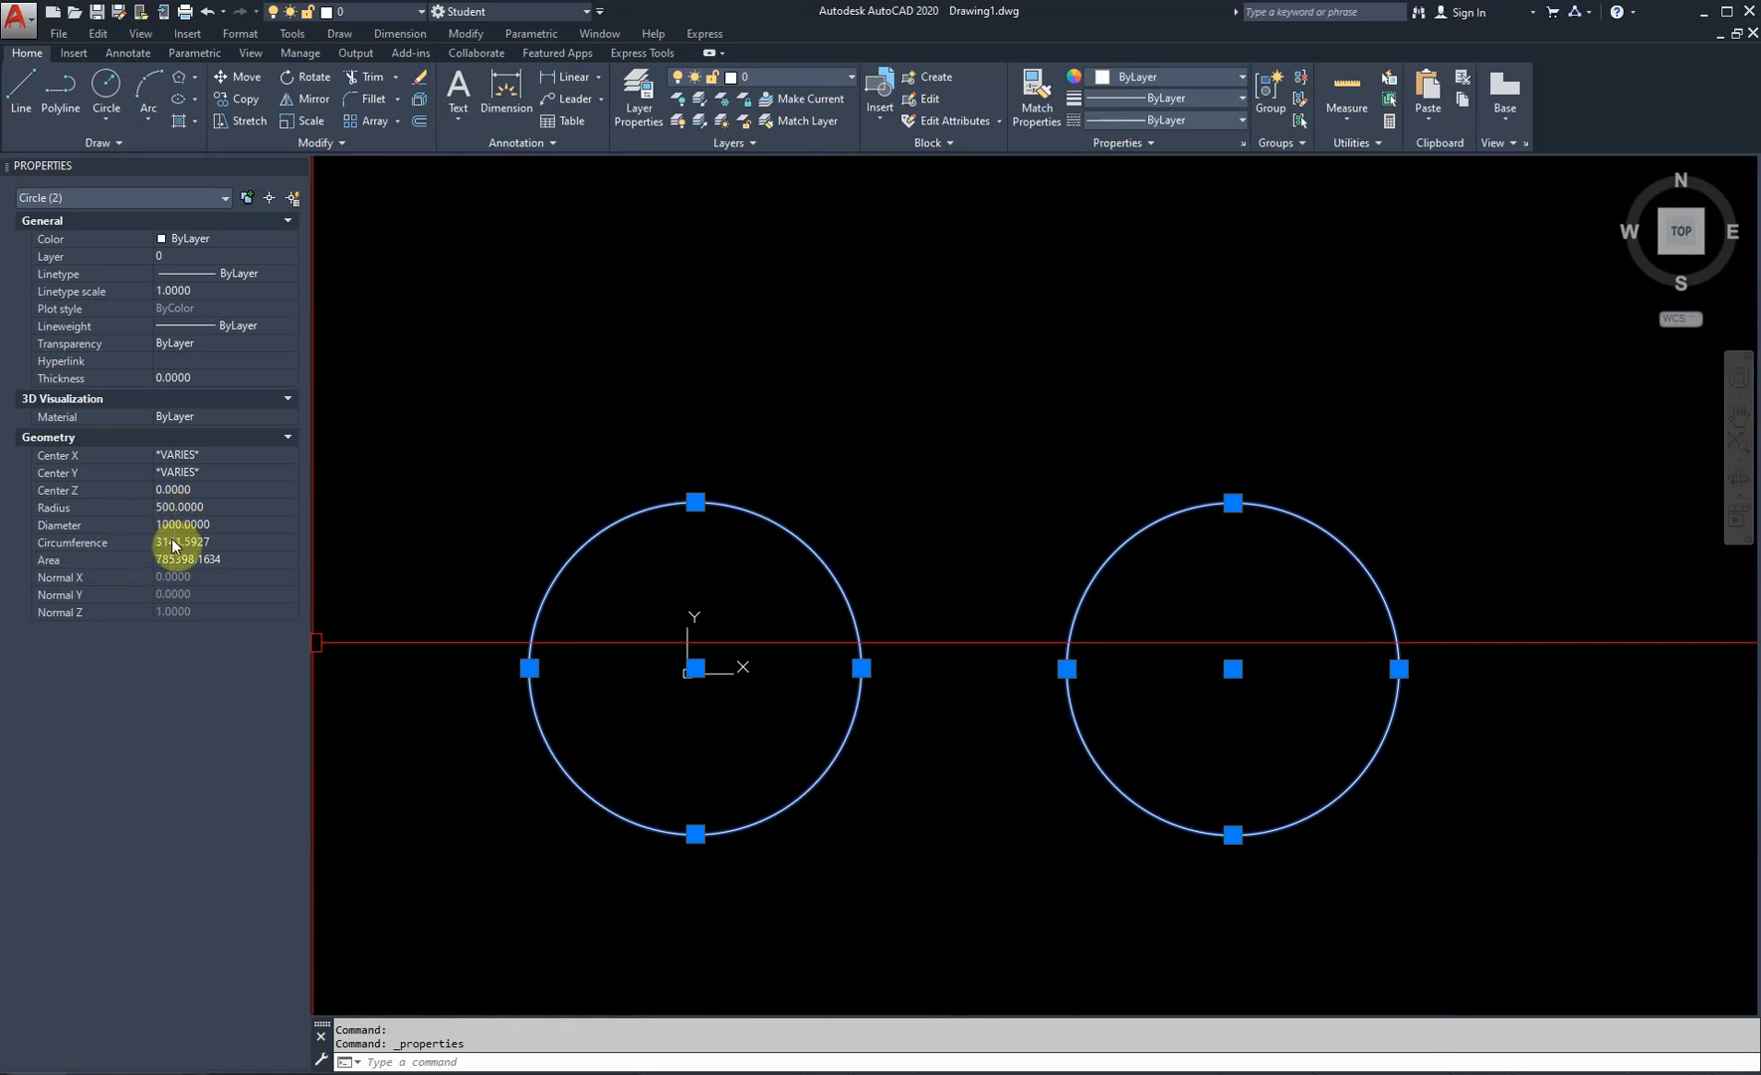
key("ctrl+1")
key("Escape")
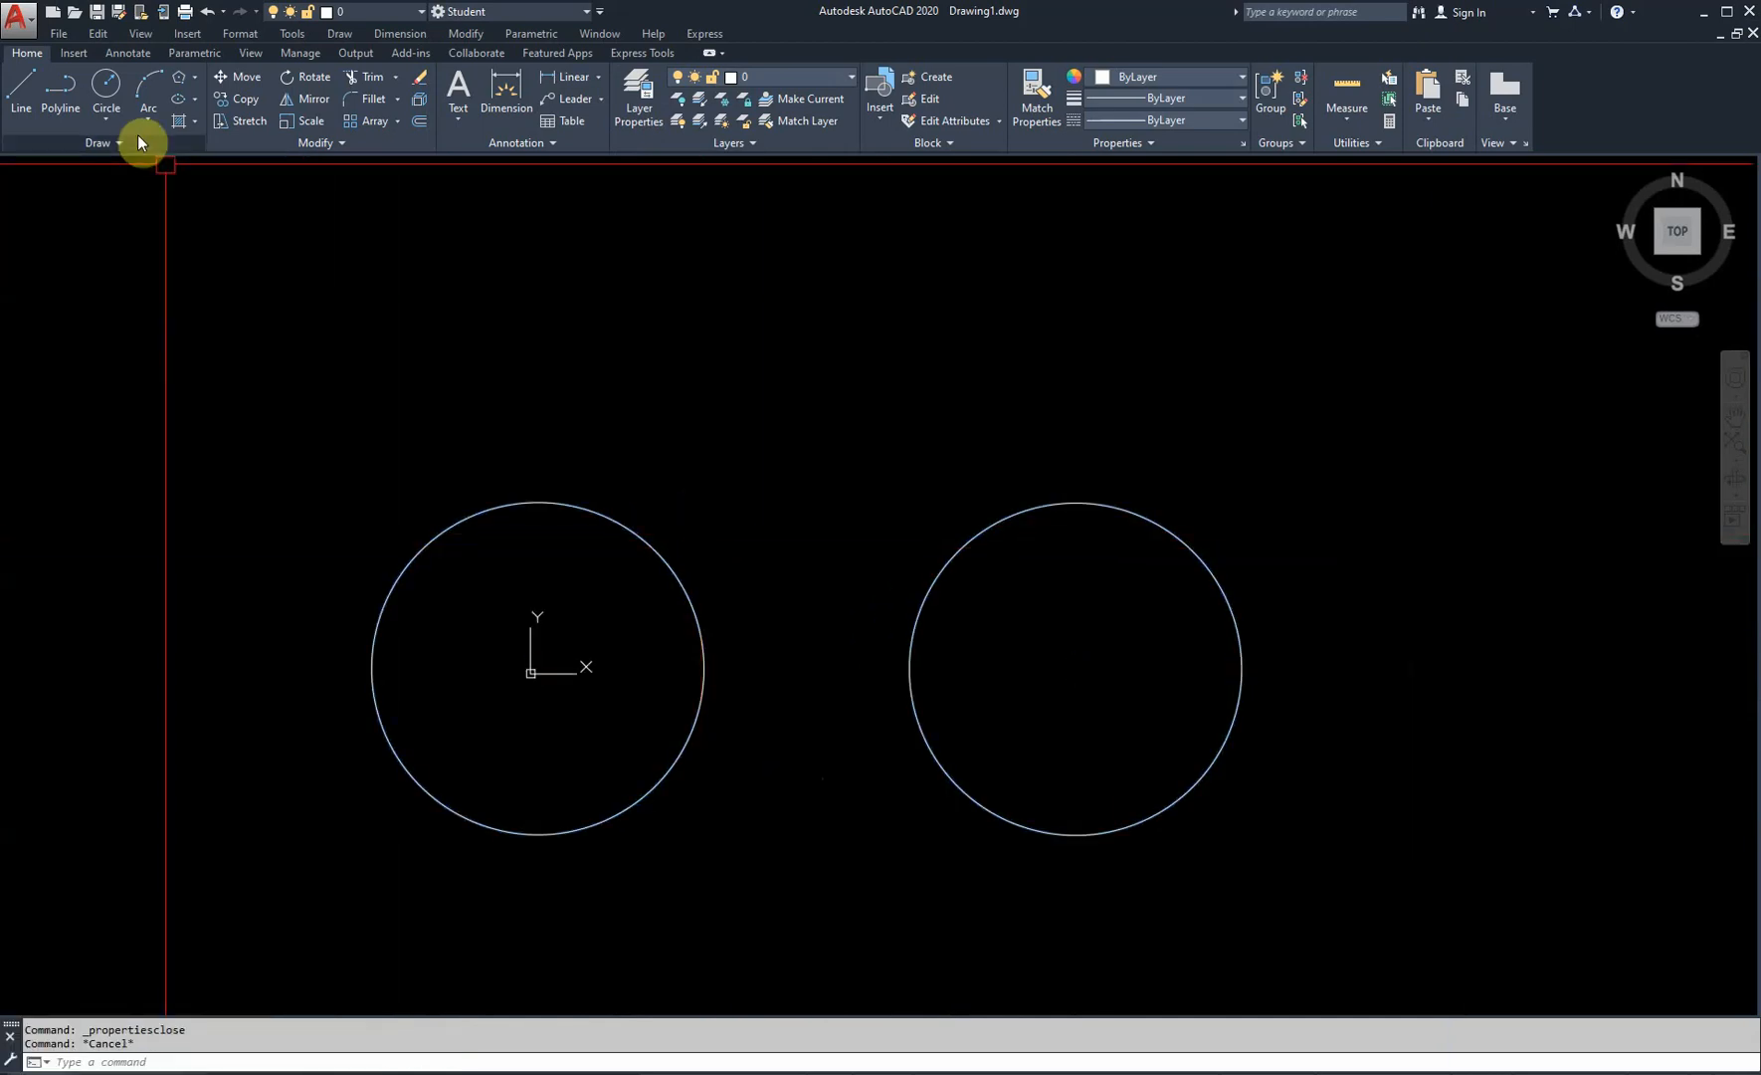
- Draw a 6-sided polygon inscribed in the left circle, centered on its center with the radius reaching its right quadrant
left_click(195, 82)
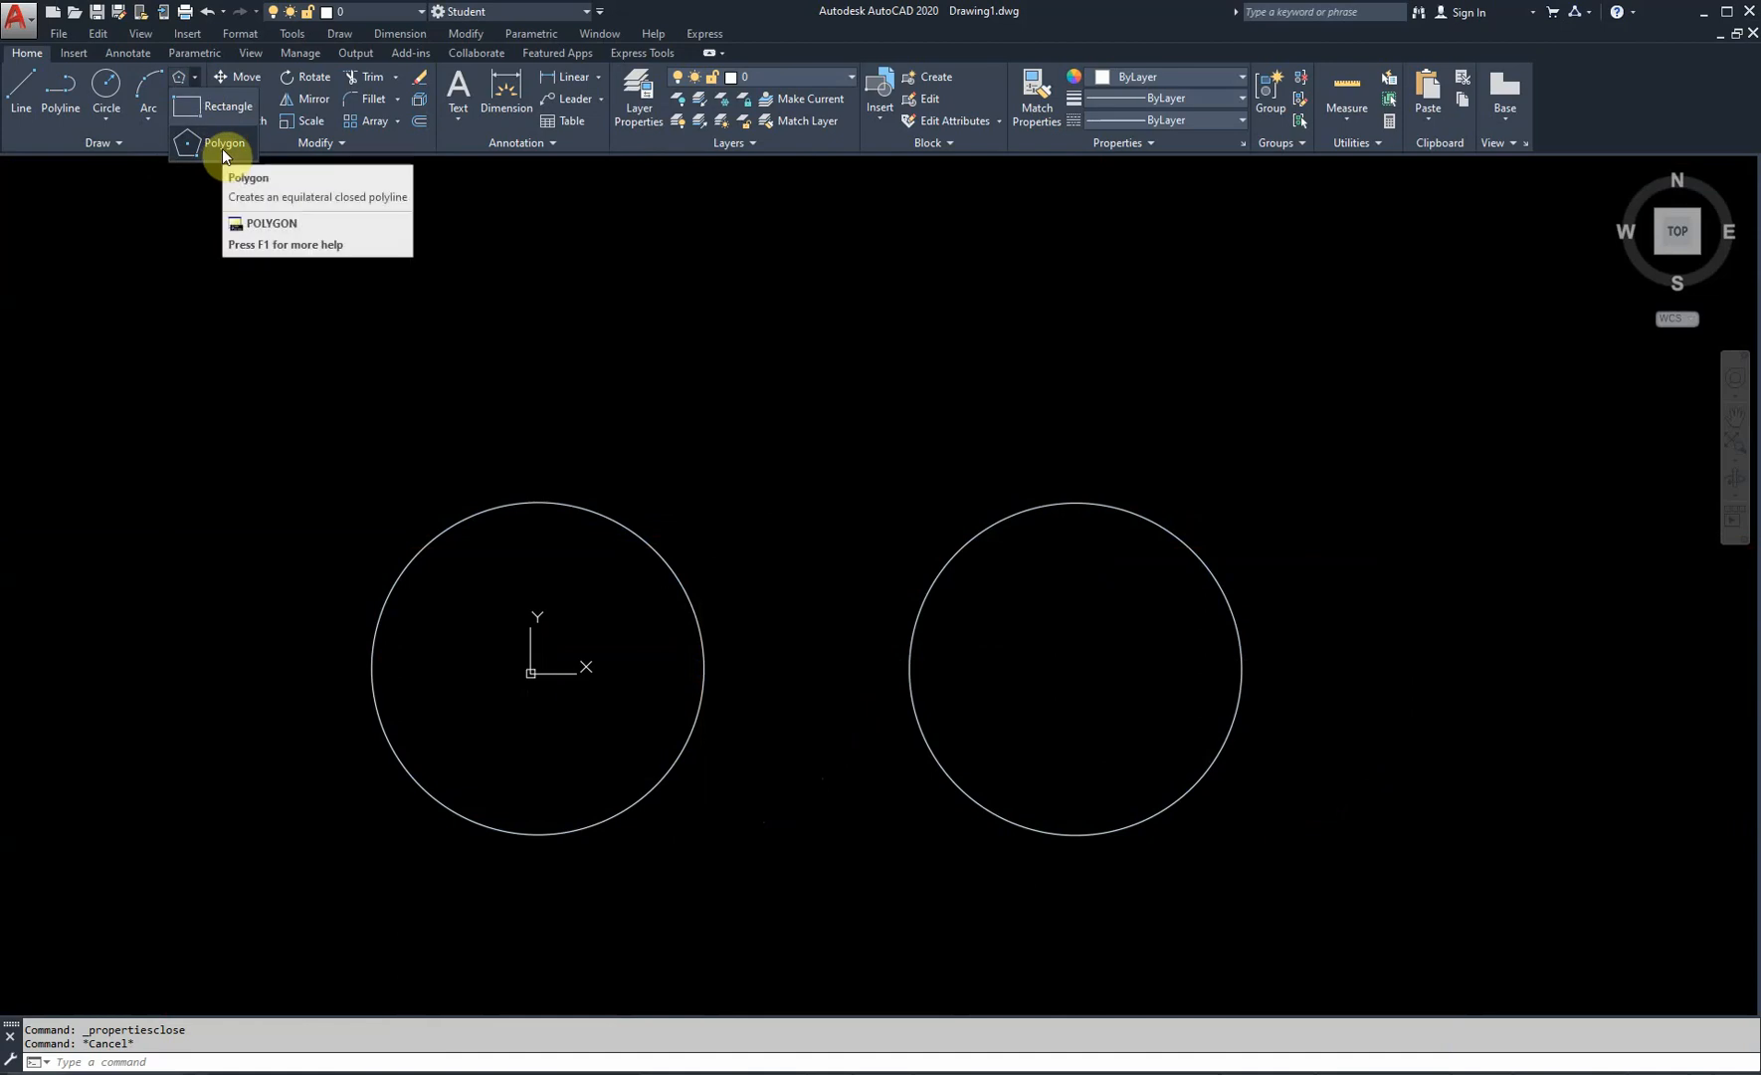
key("Escape")
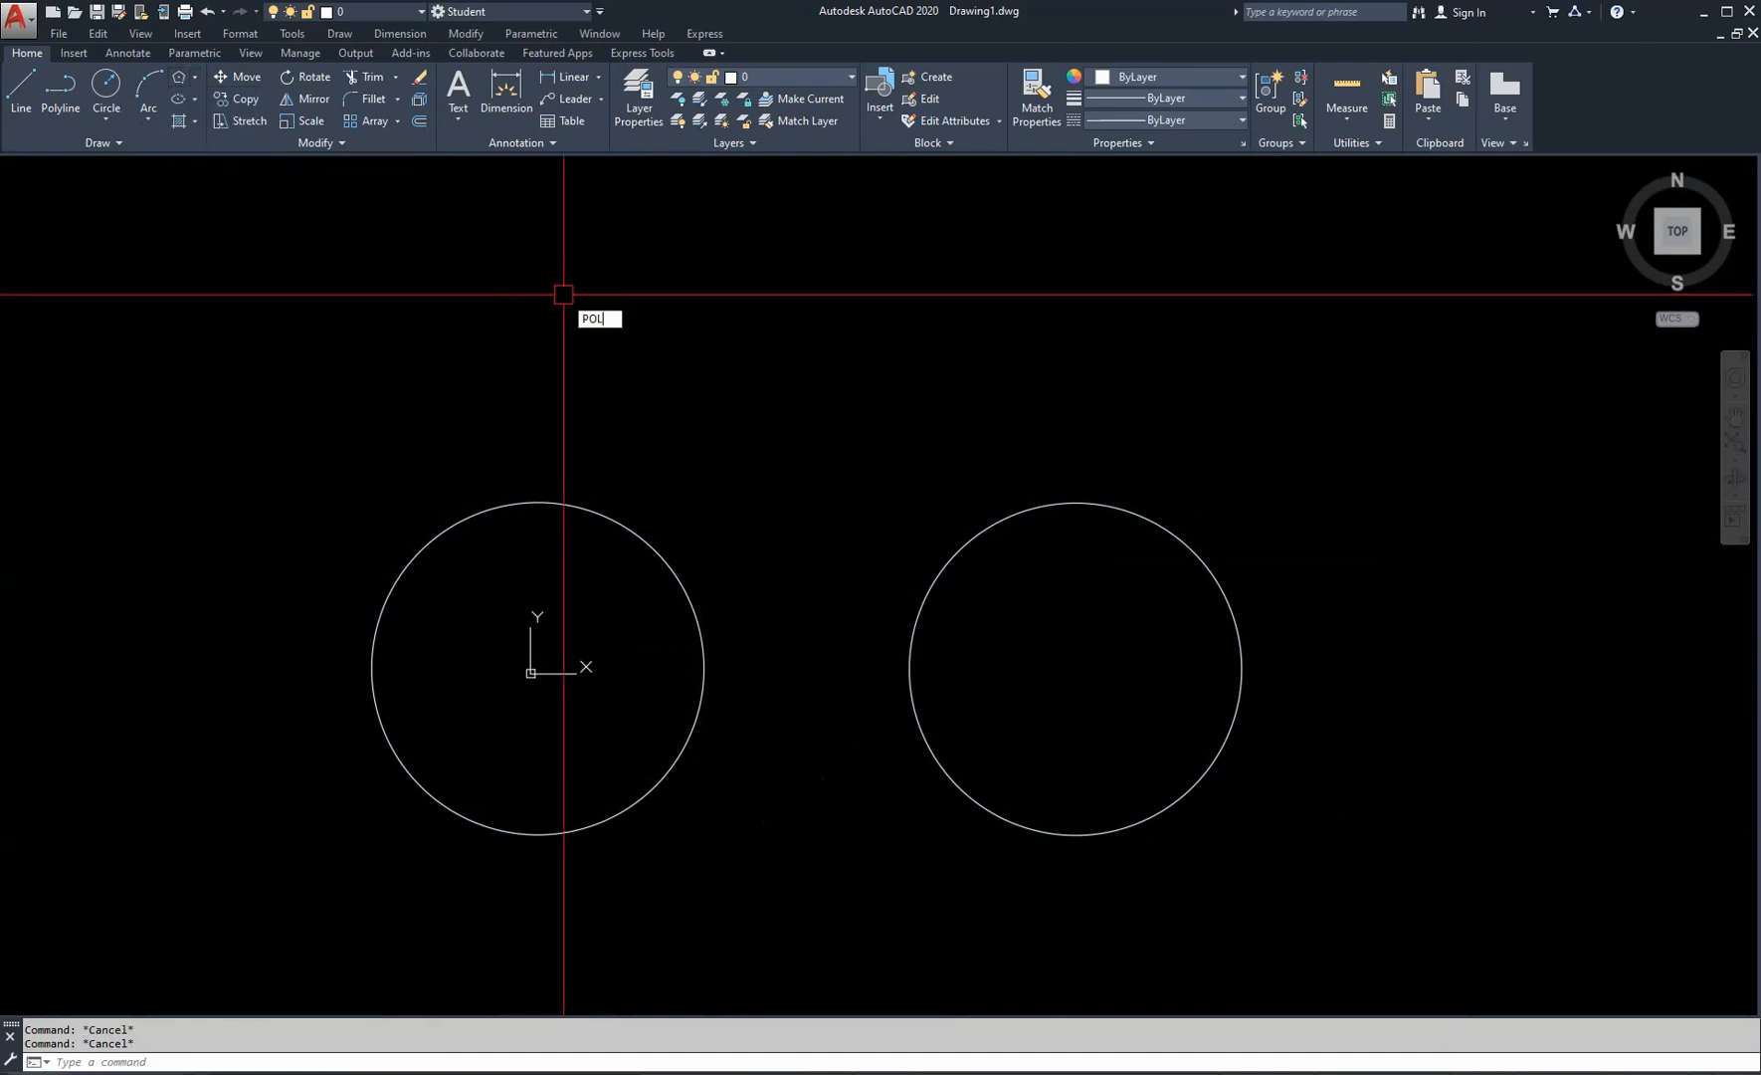
type("POL")
key("Return")
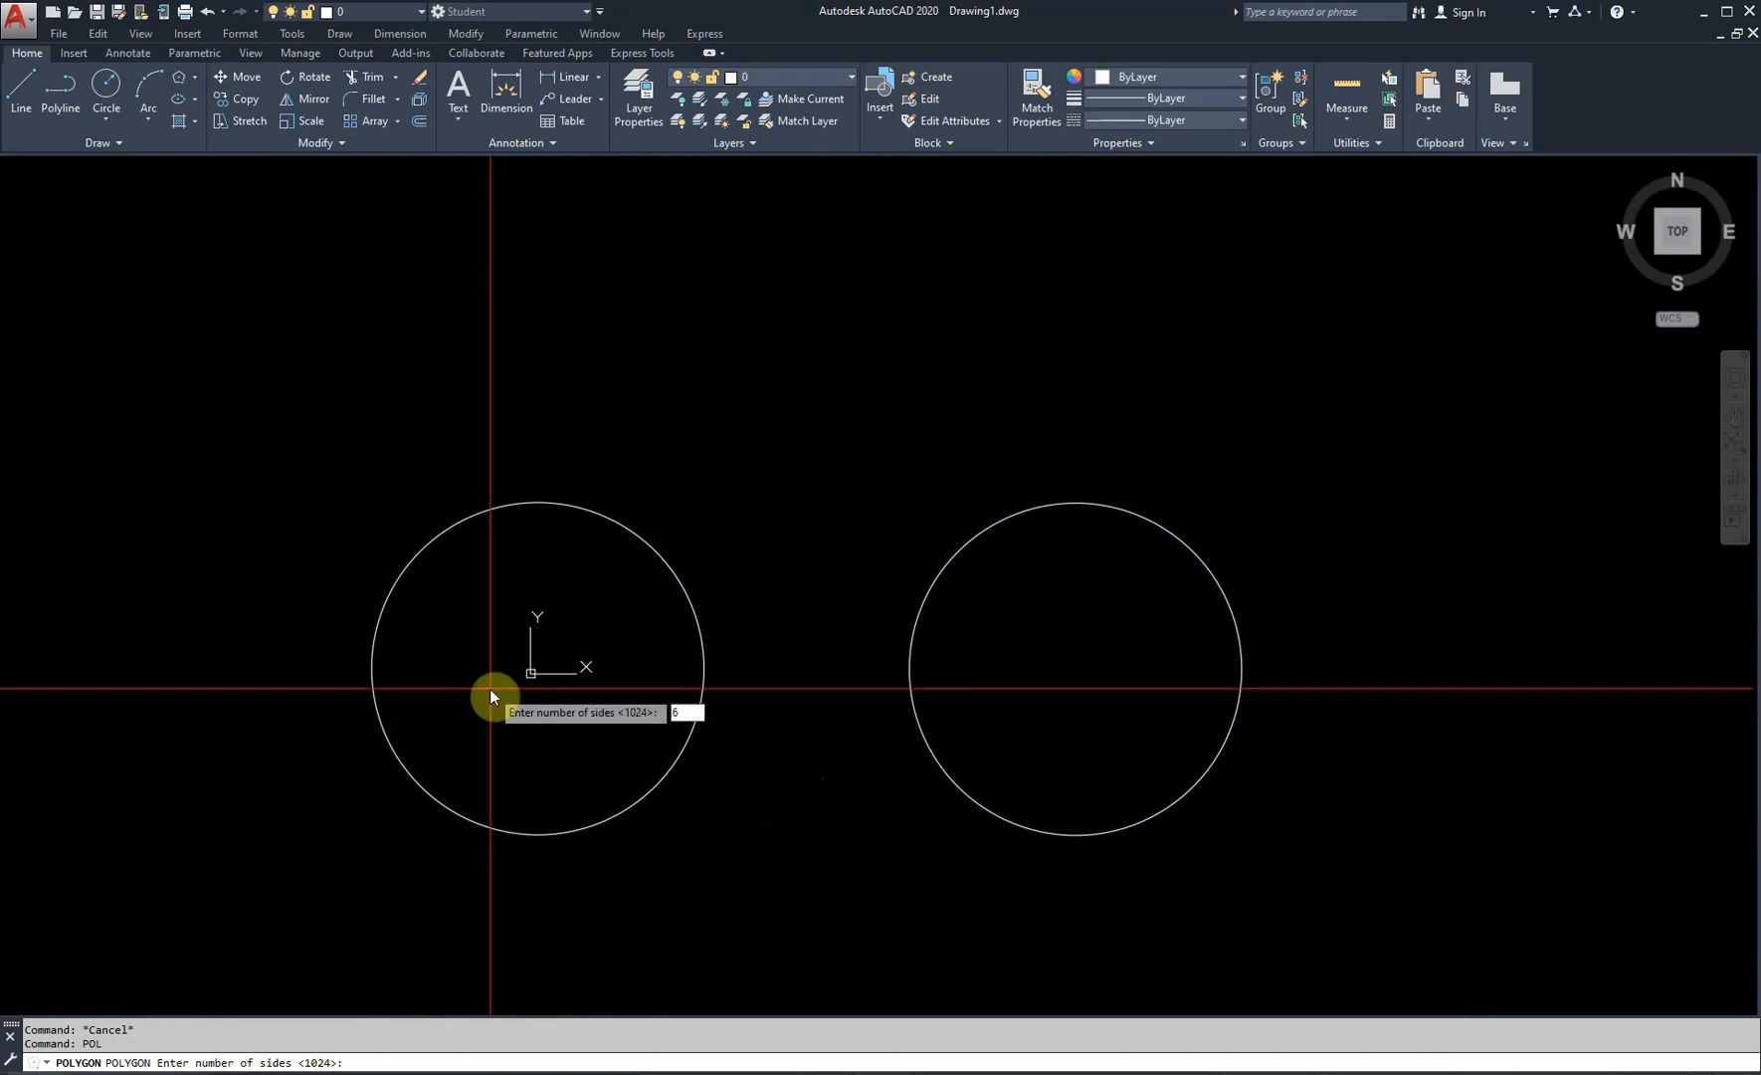
key("Return")
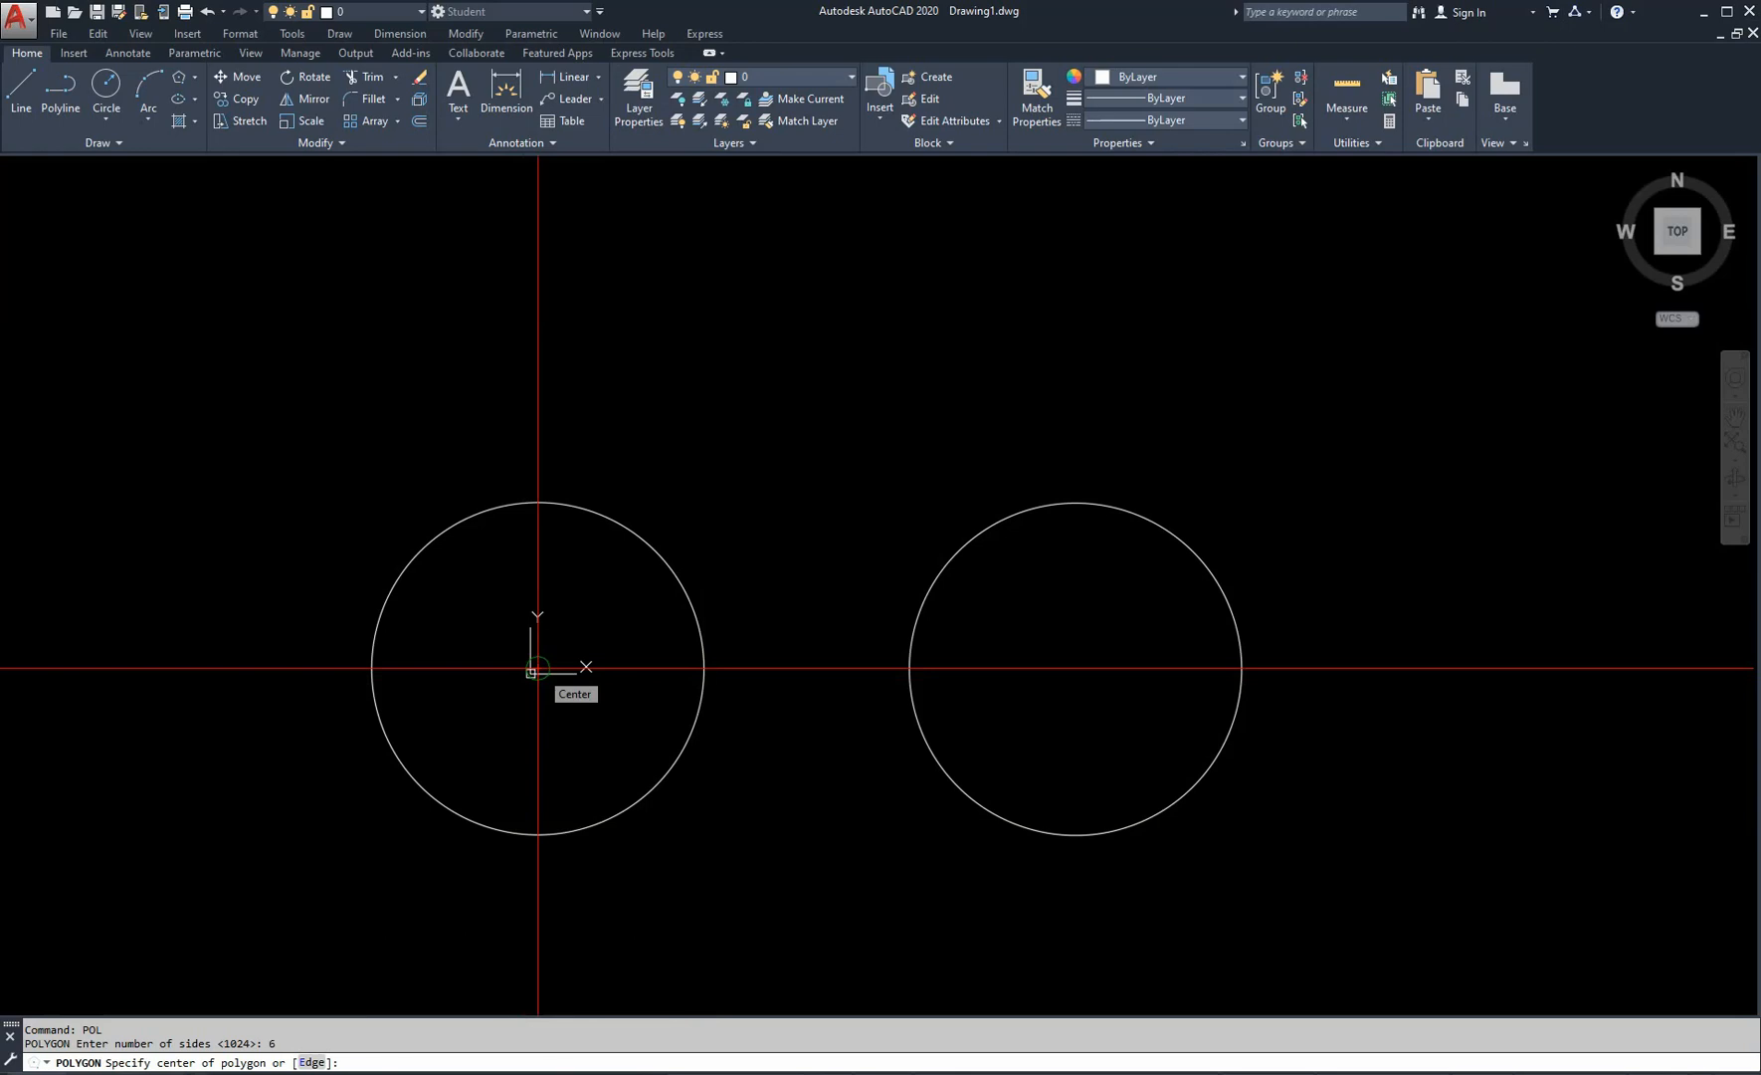
left_click(538, 667)
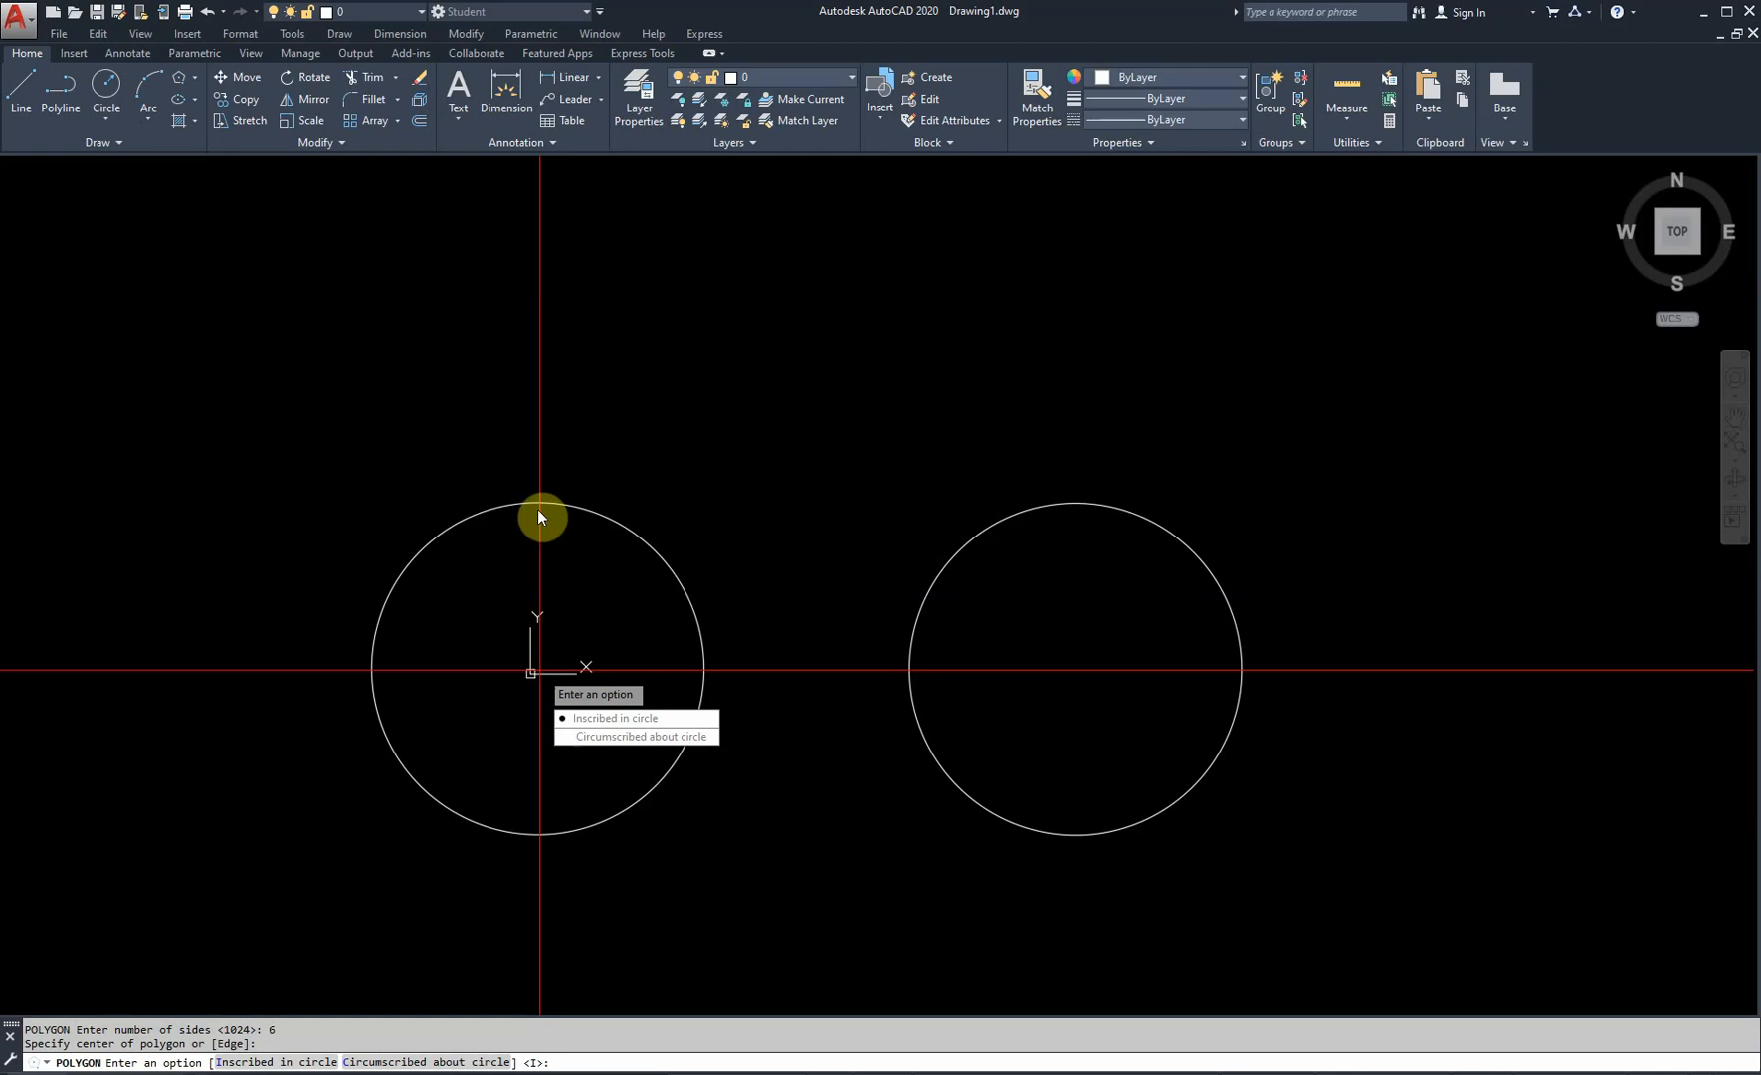
left_click(640, 723)
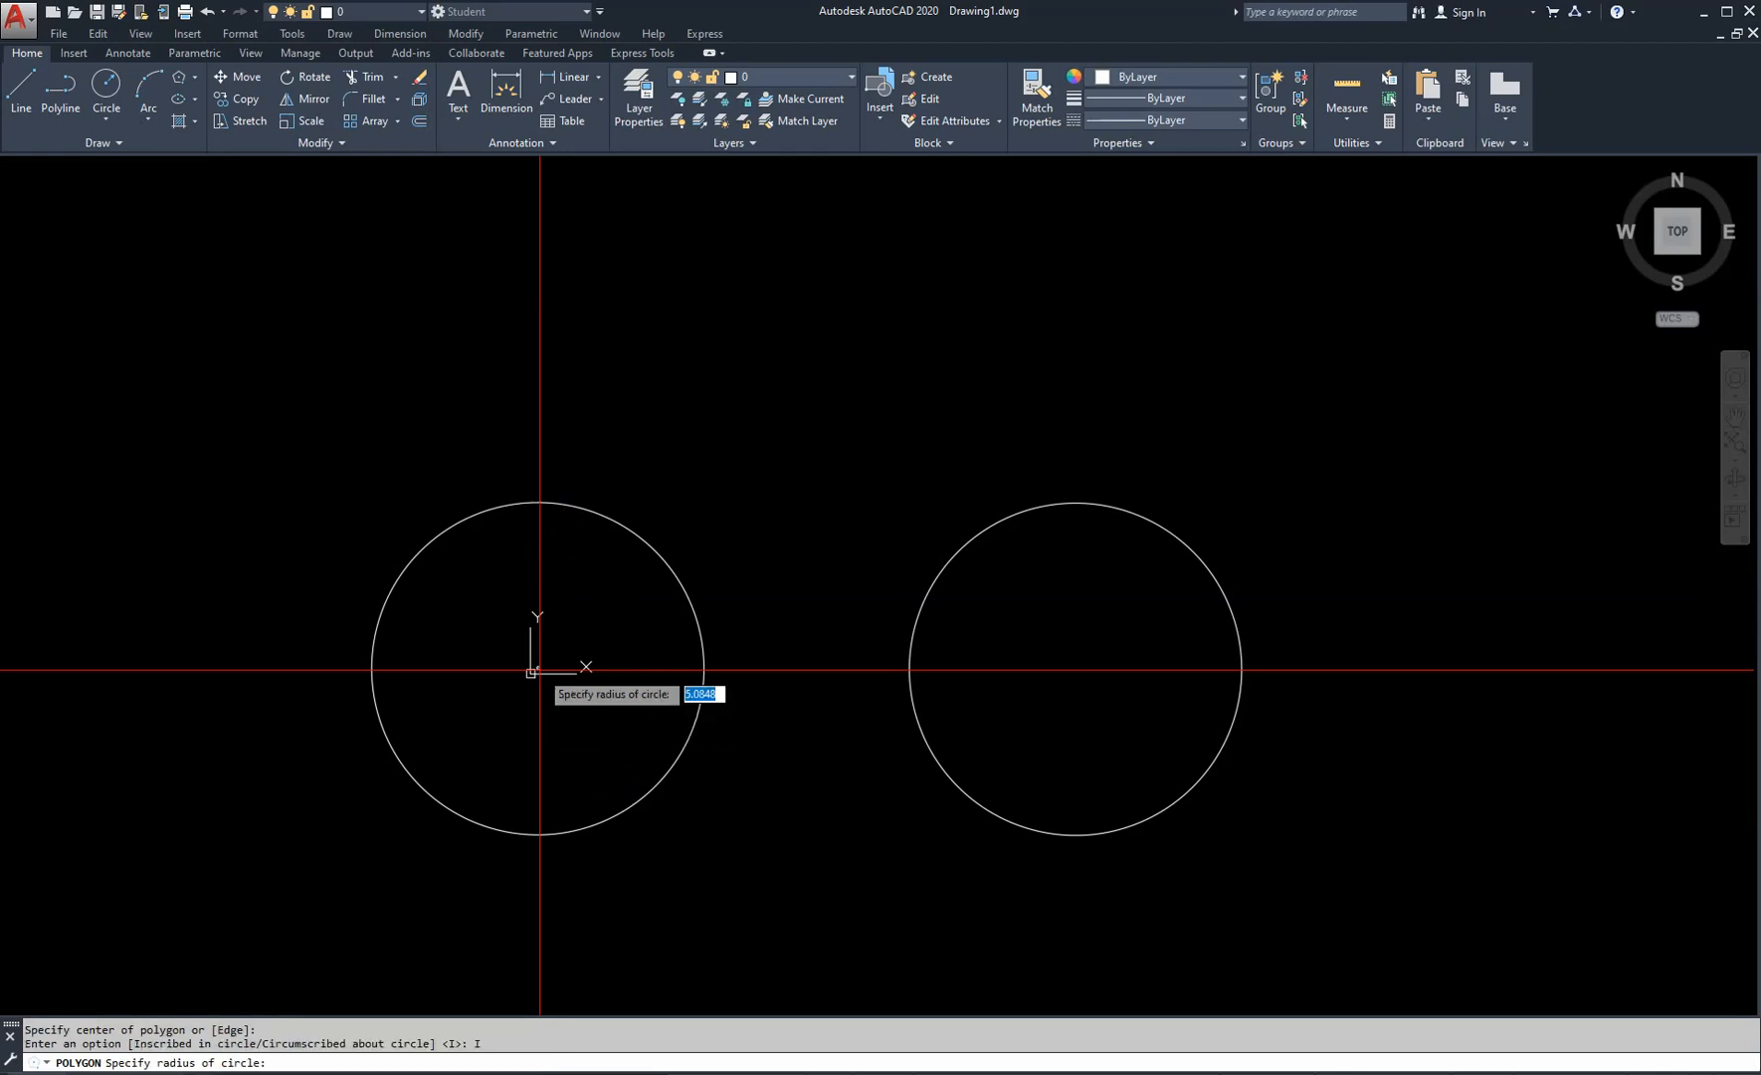
left_click(704, 668)
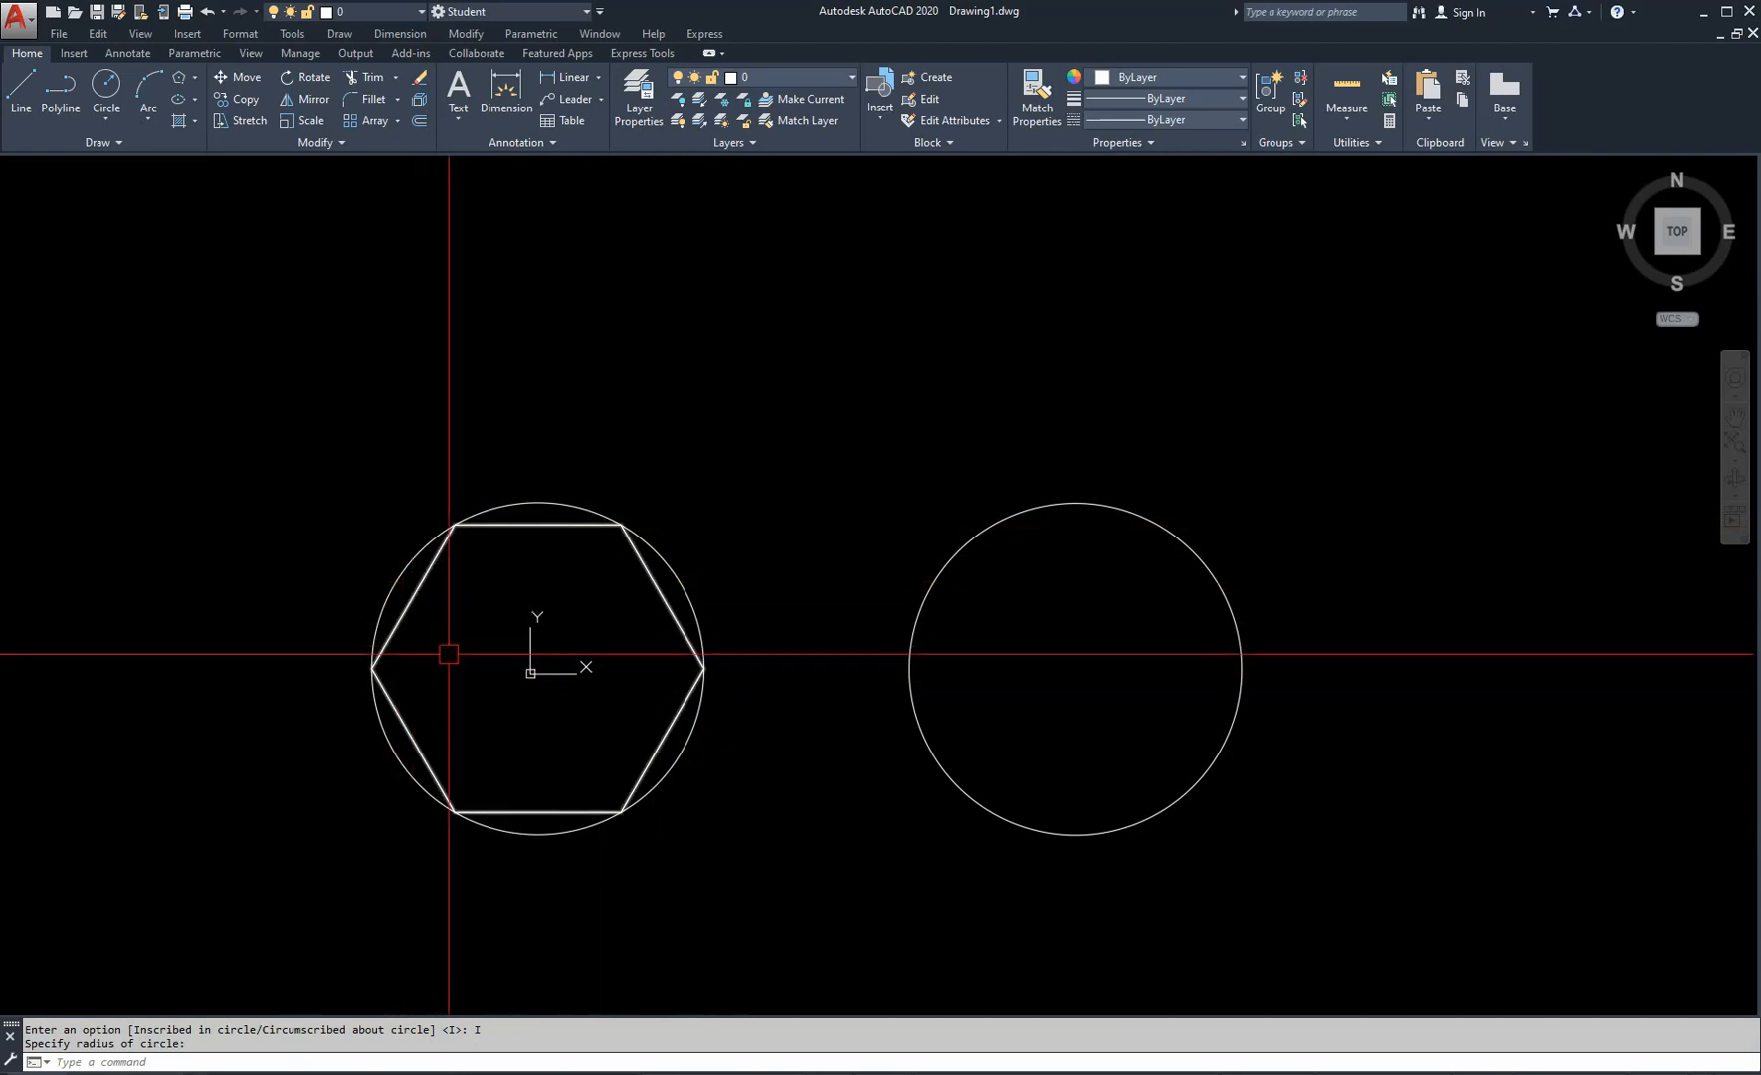
- Draw a 6-sided polygon circumscribed about the right circle, centered on its center with the radius reaching its bottom quadrant
key("Return")
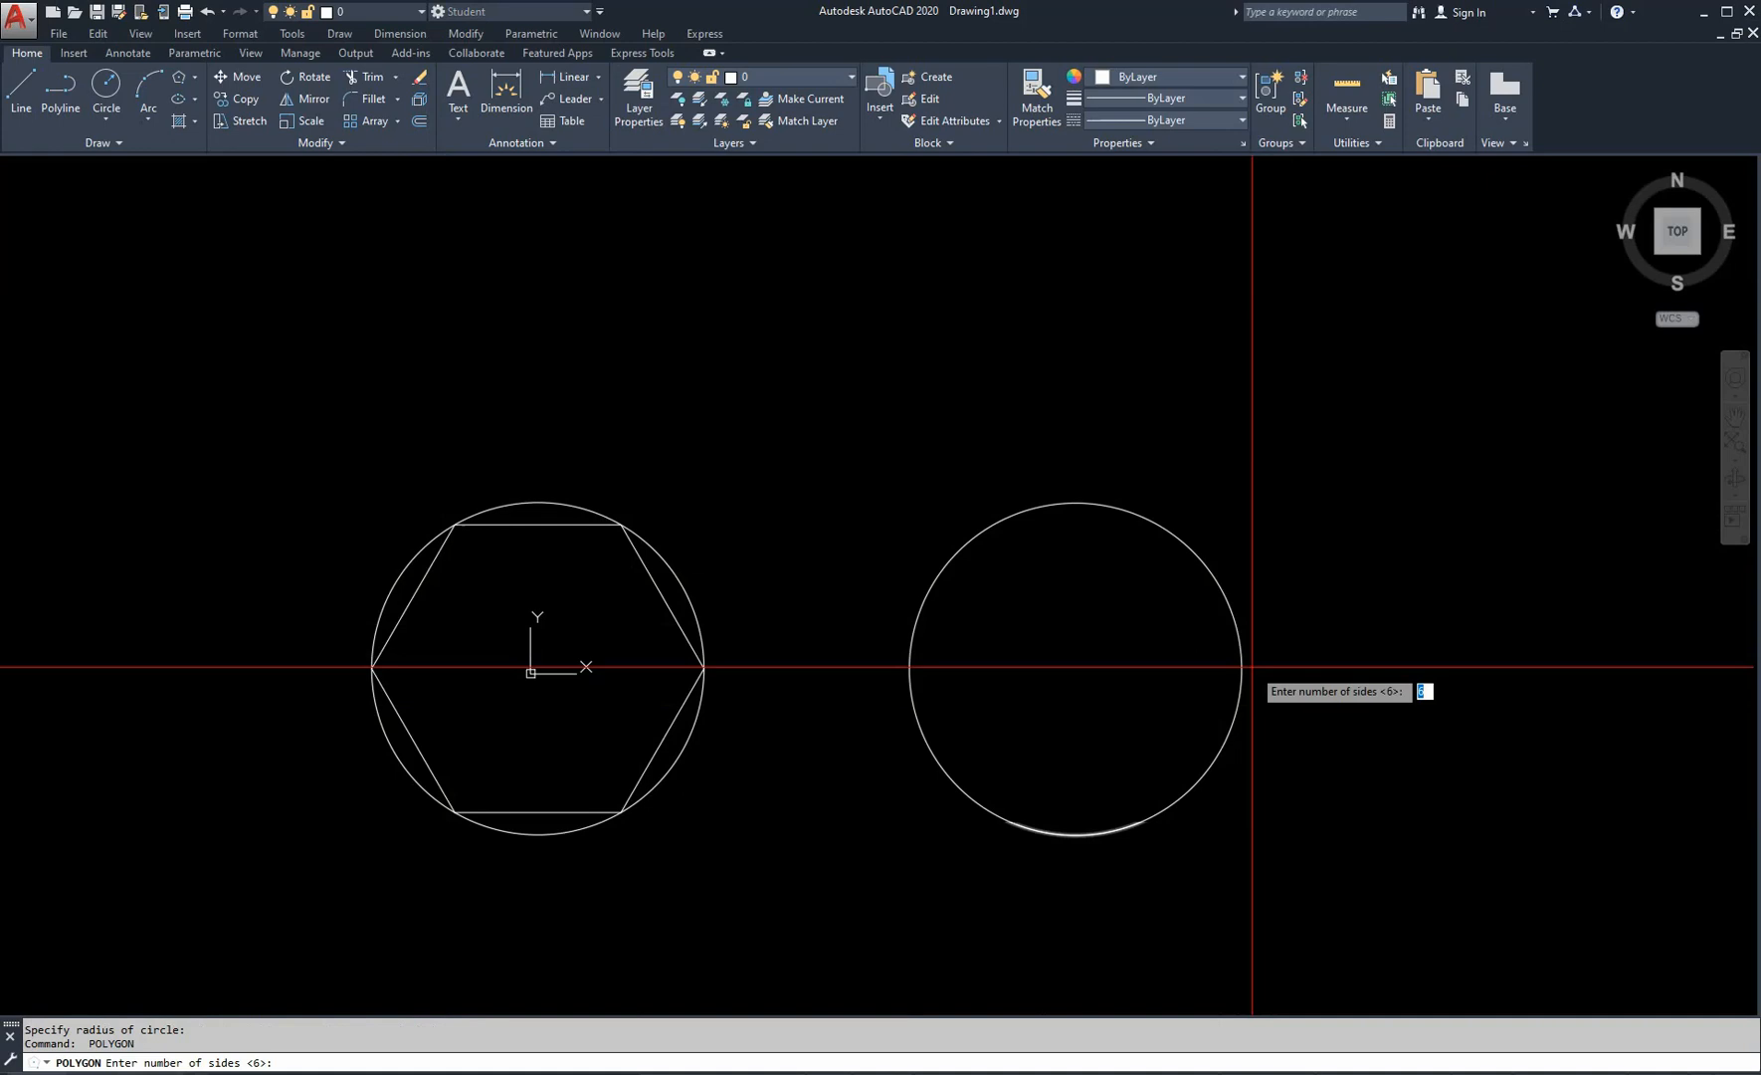
key("Return")
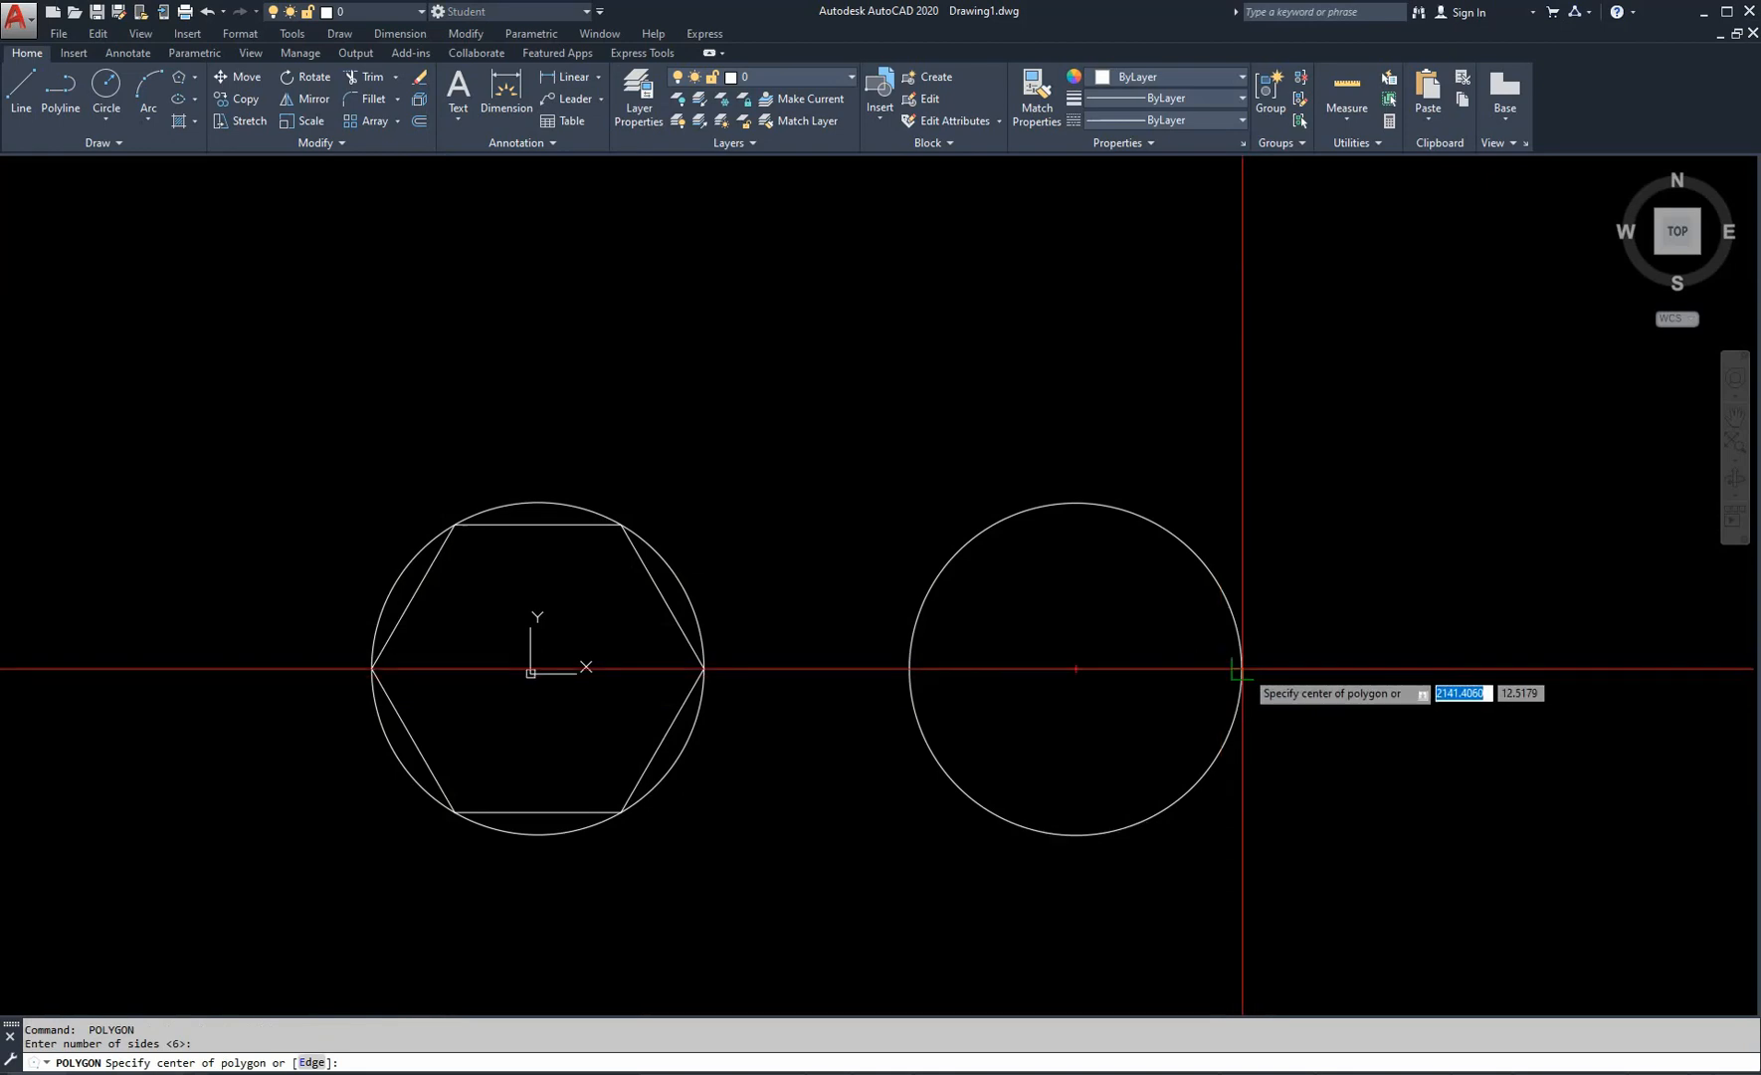
left_click(1079, 670)
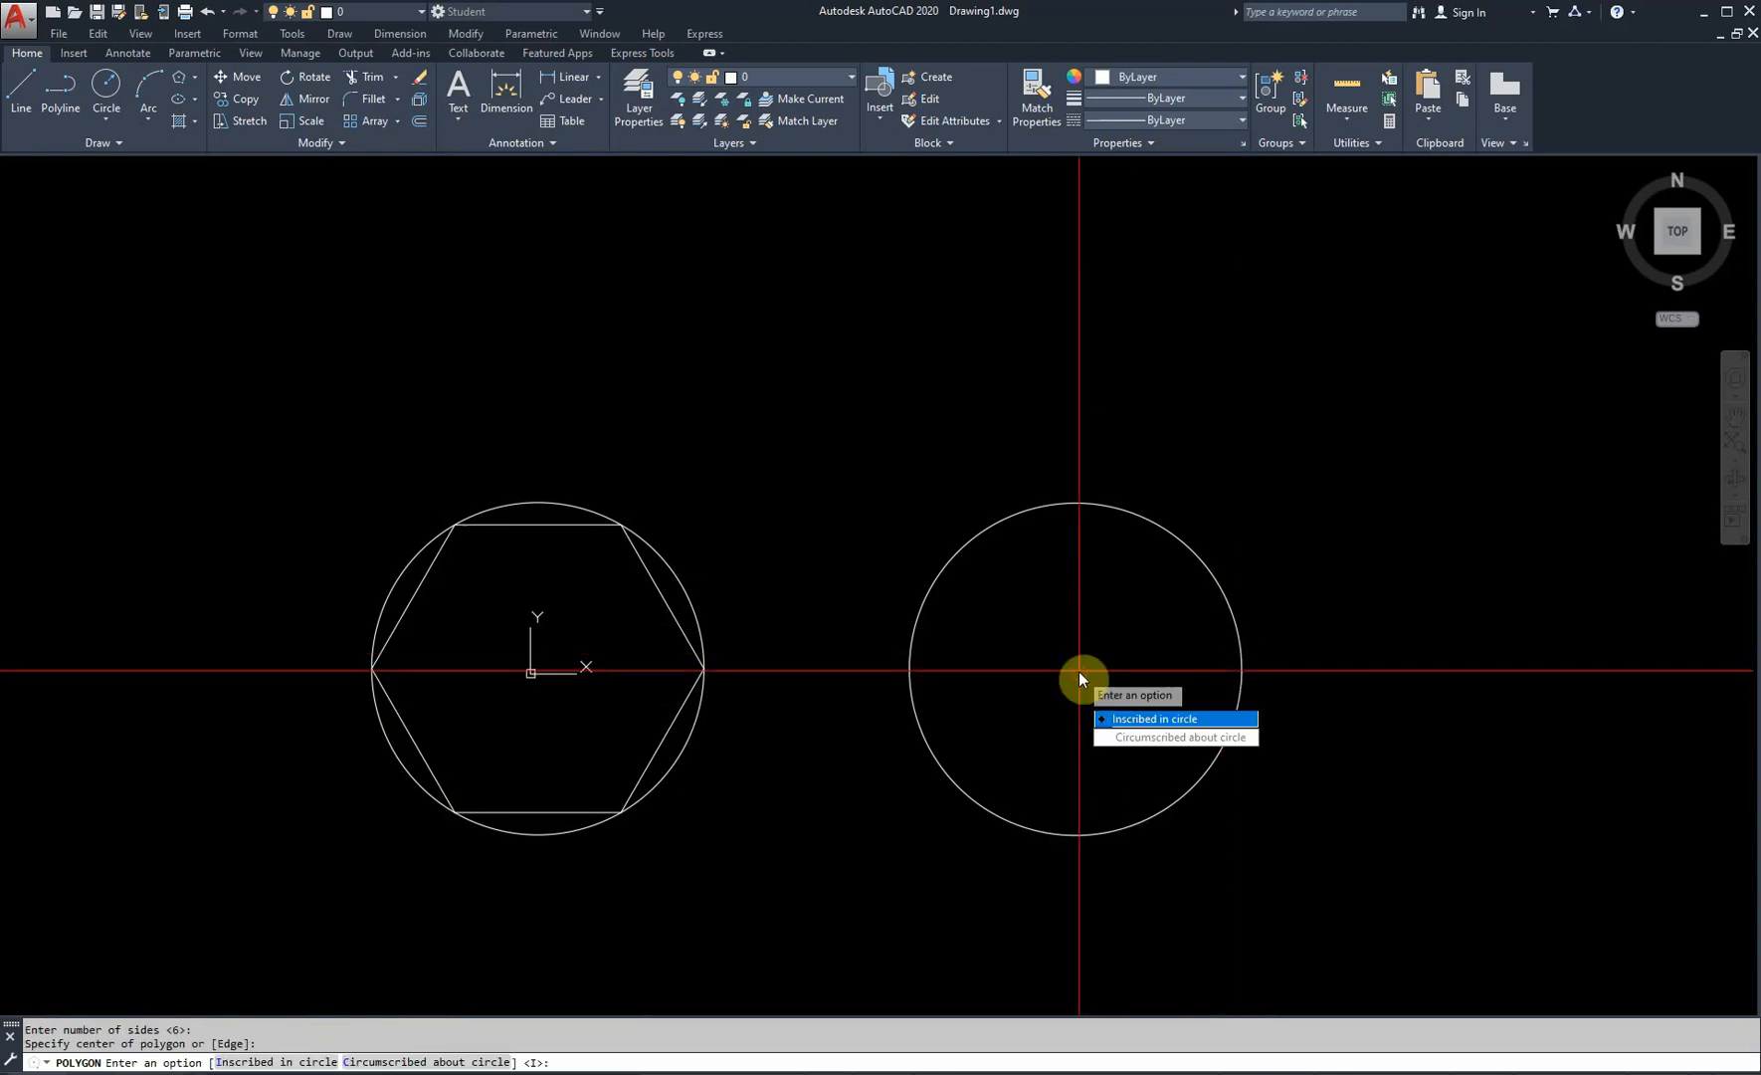
left_click(1162, 740)
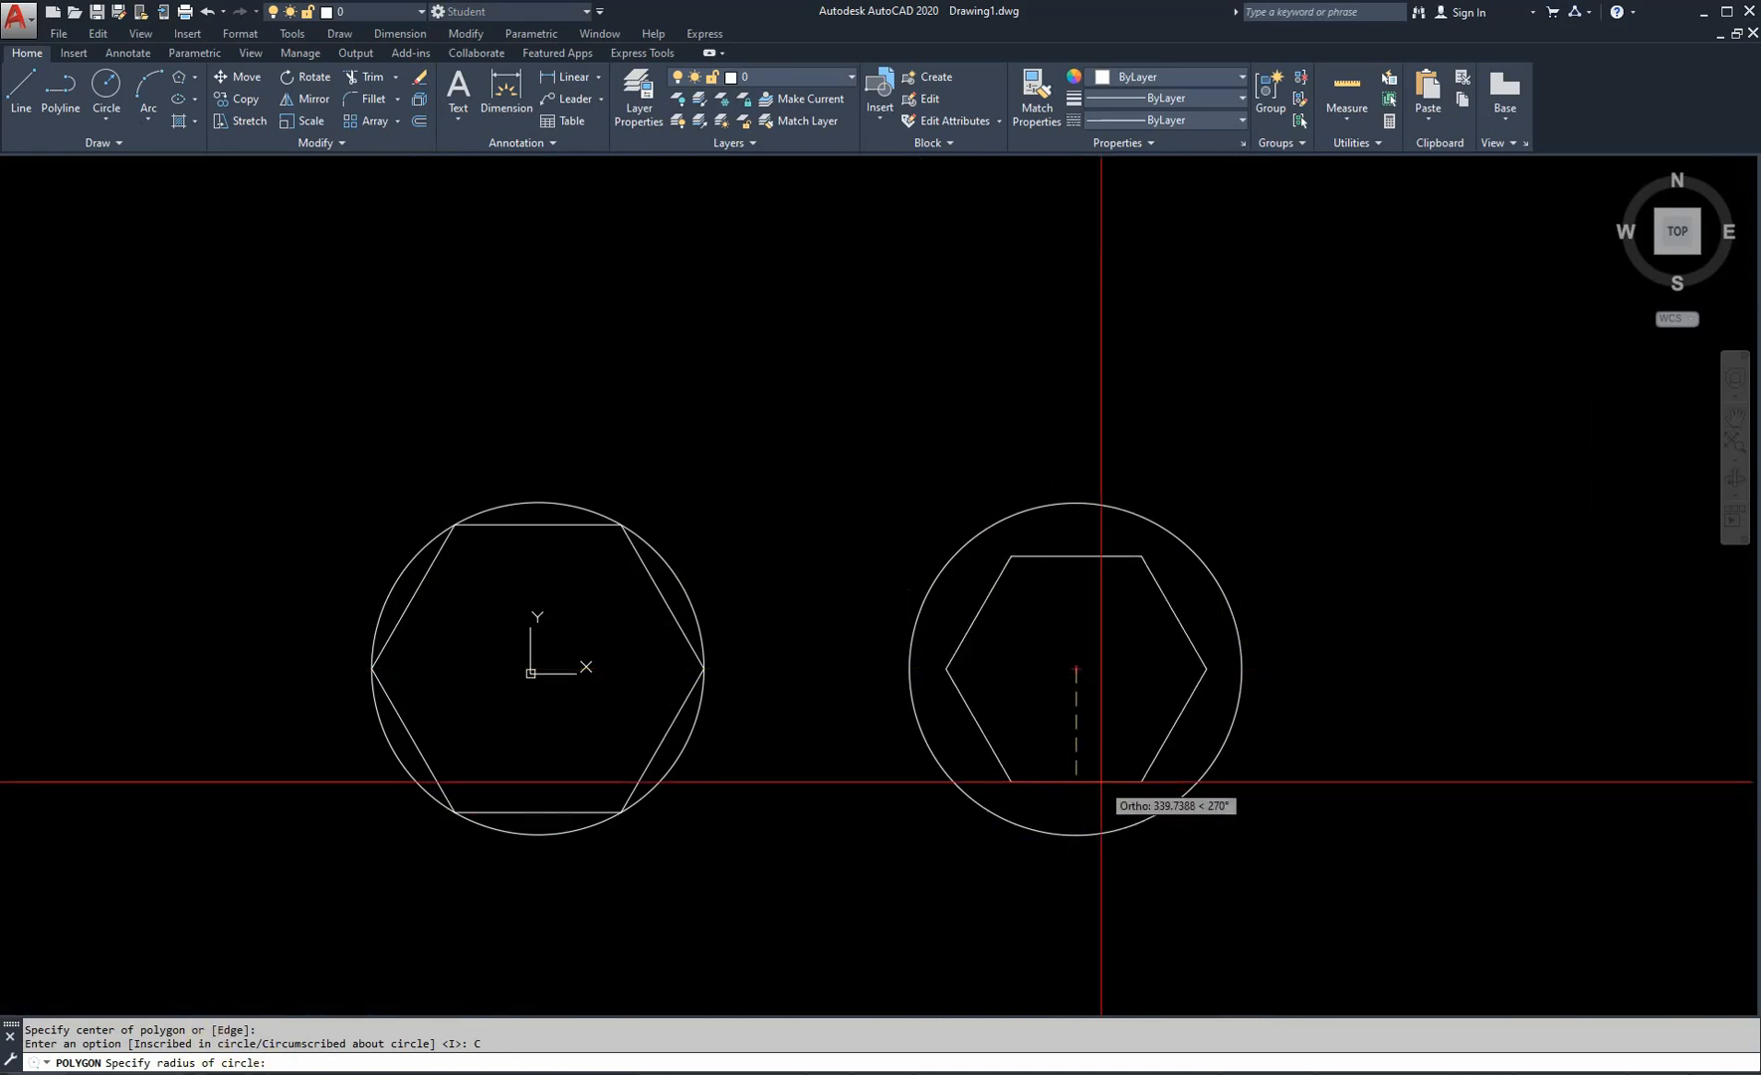
left_click(1076, 834)
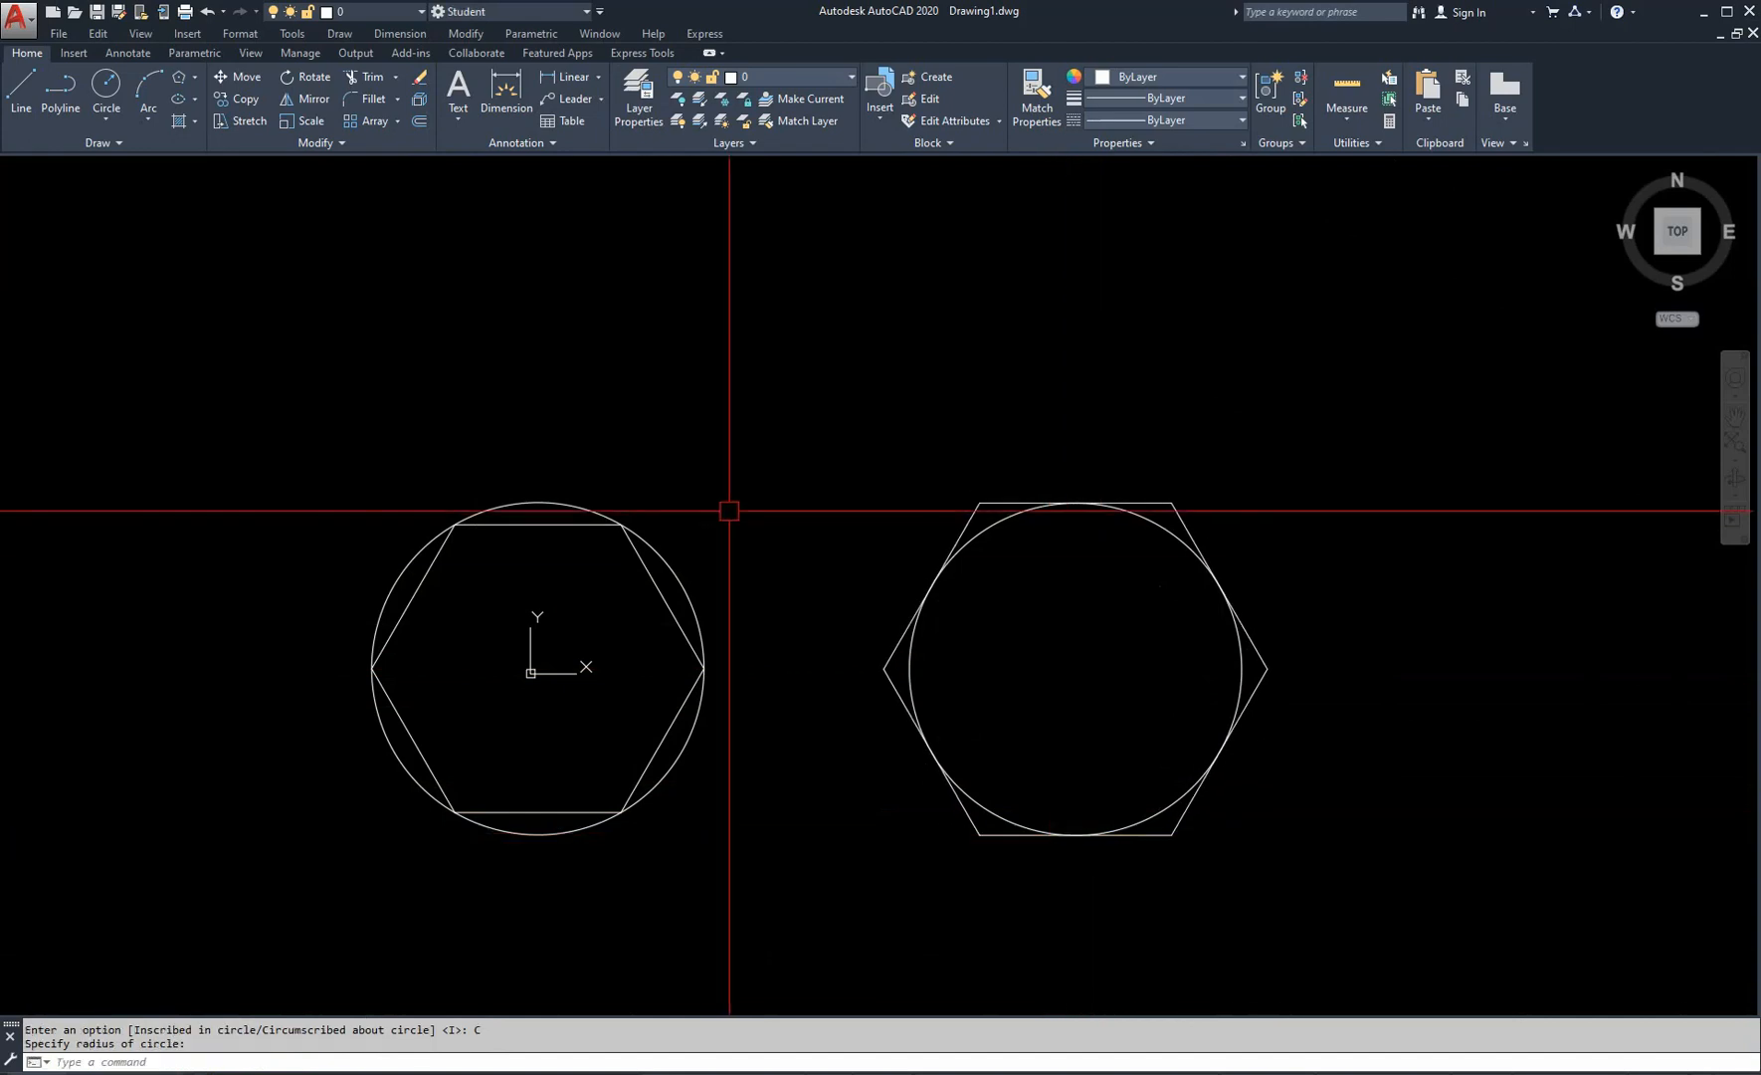
- Compare how the circumscribed and inscribed hexagons sit against their circles, highlighting both polygons and clearing the selection
scroll(785, 525, "down", 2)
scroll(950, 534, "up", 5)
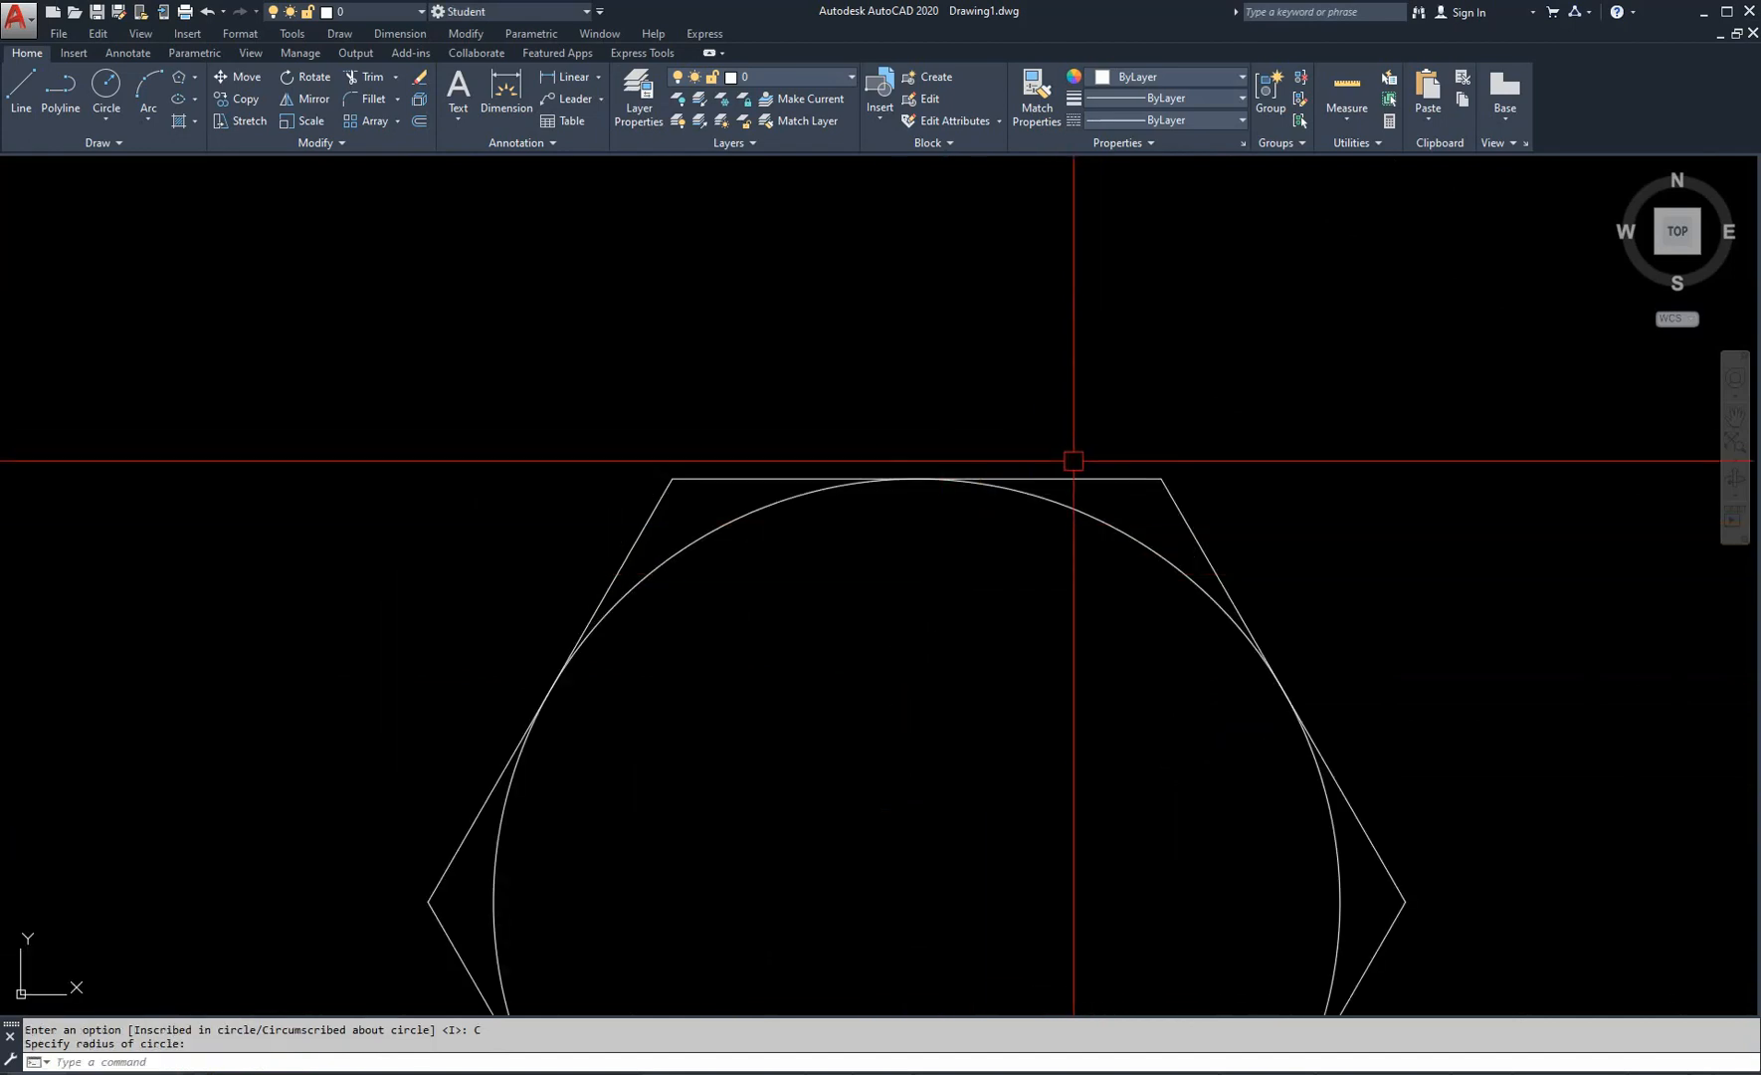
scroll(1012, 500, "down", 3)
scroll(956, 445, "up", 5)
scroll(798, 469, "down", 5)
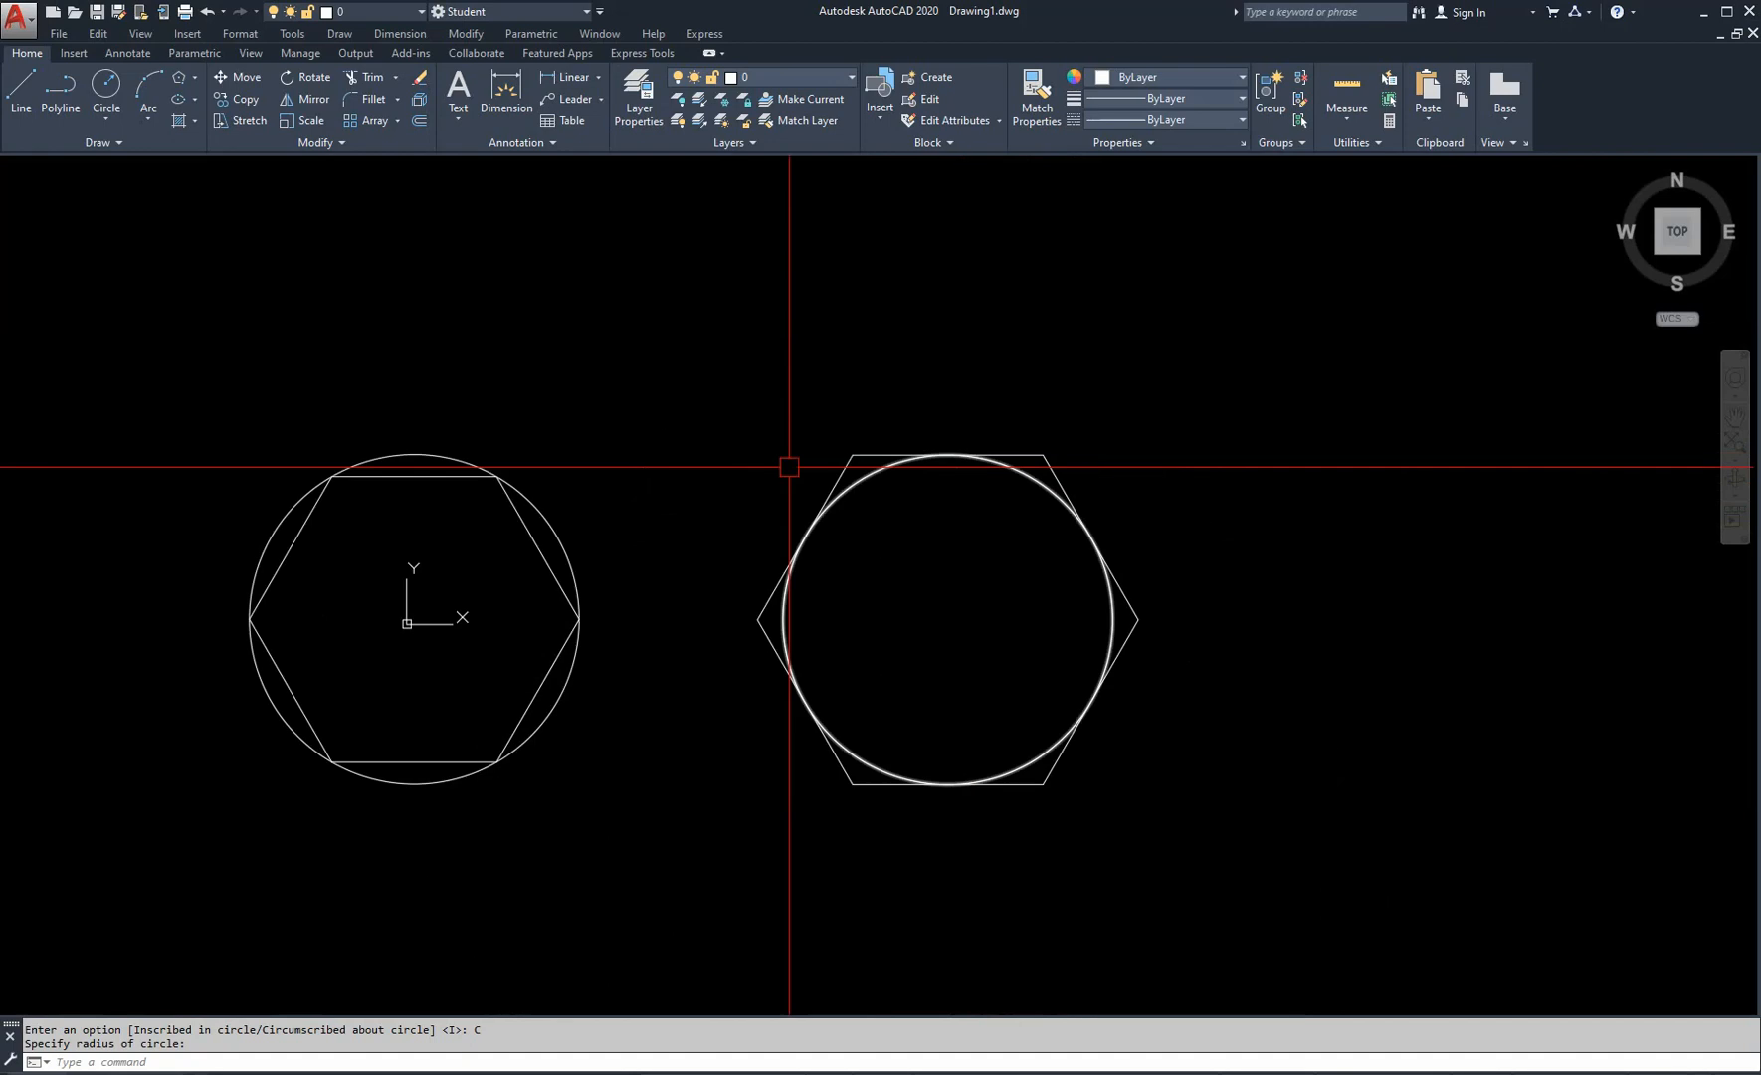
left_click(841, 475)
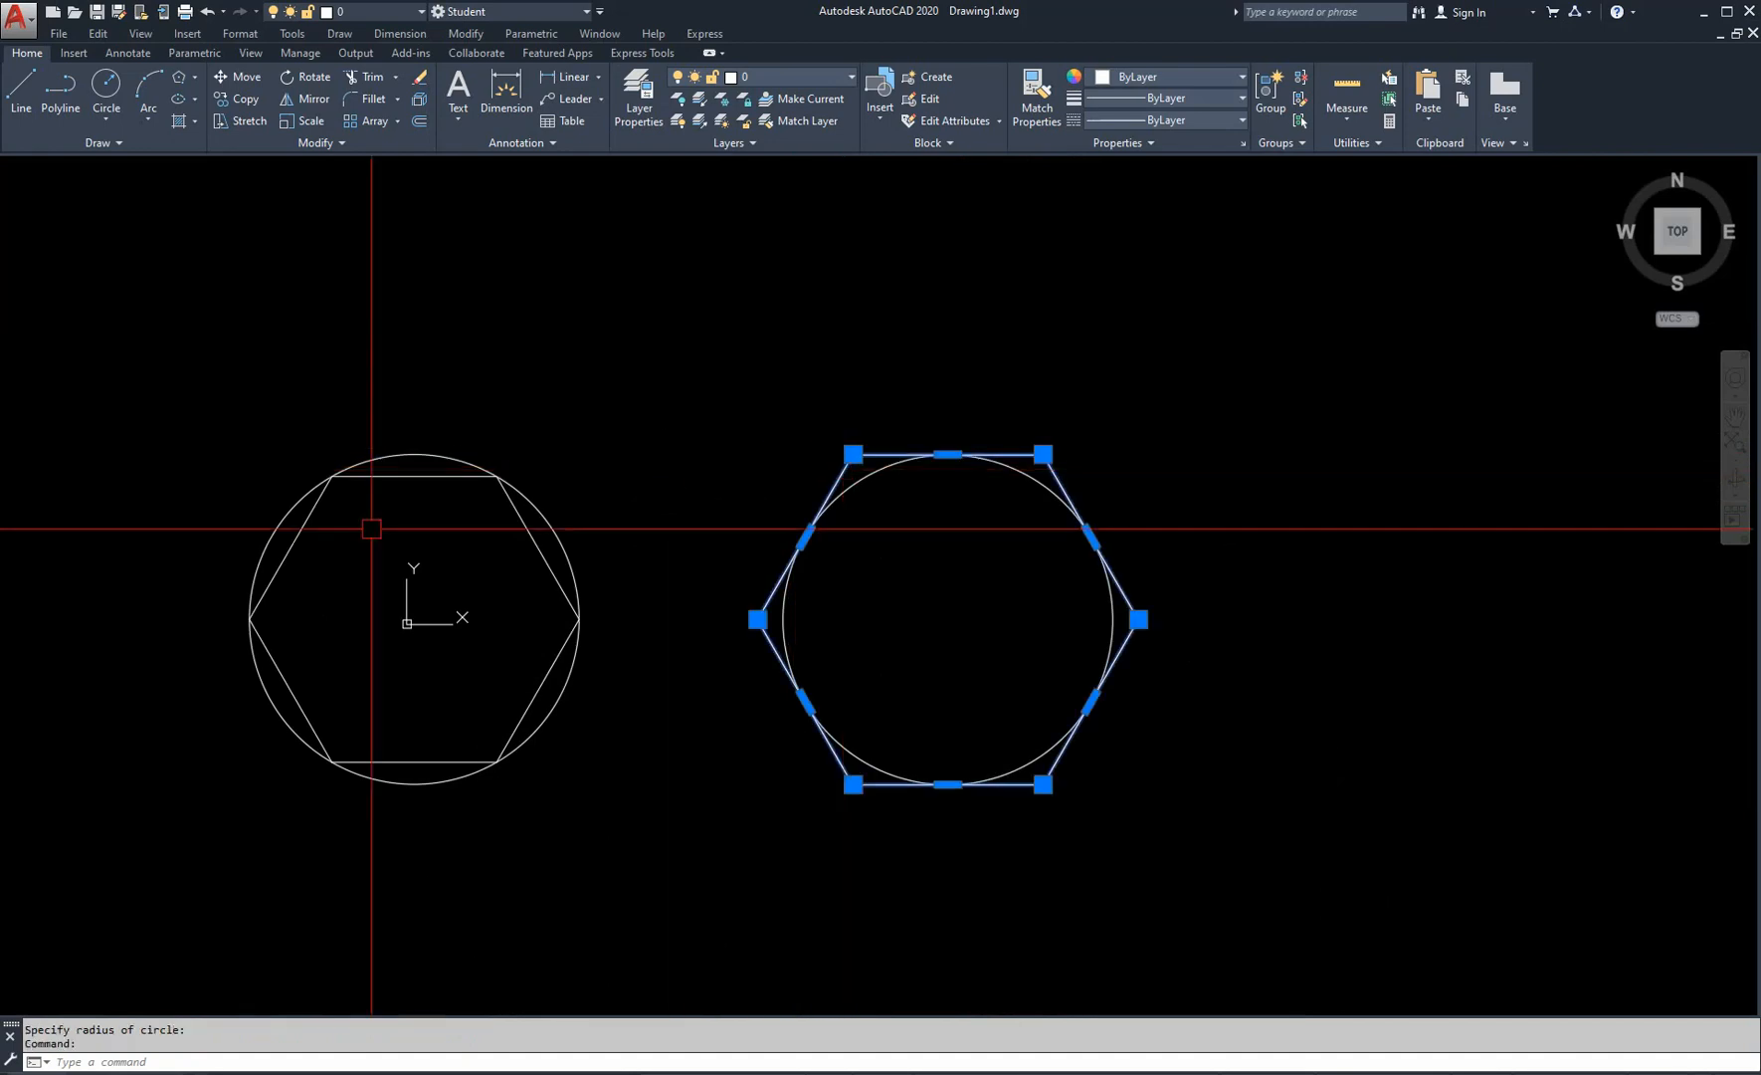
left_click(415, 475)
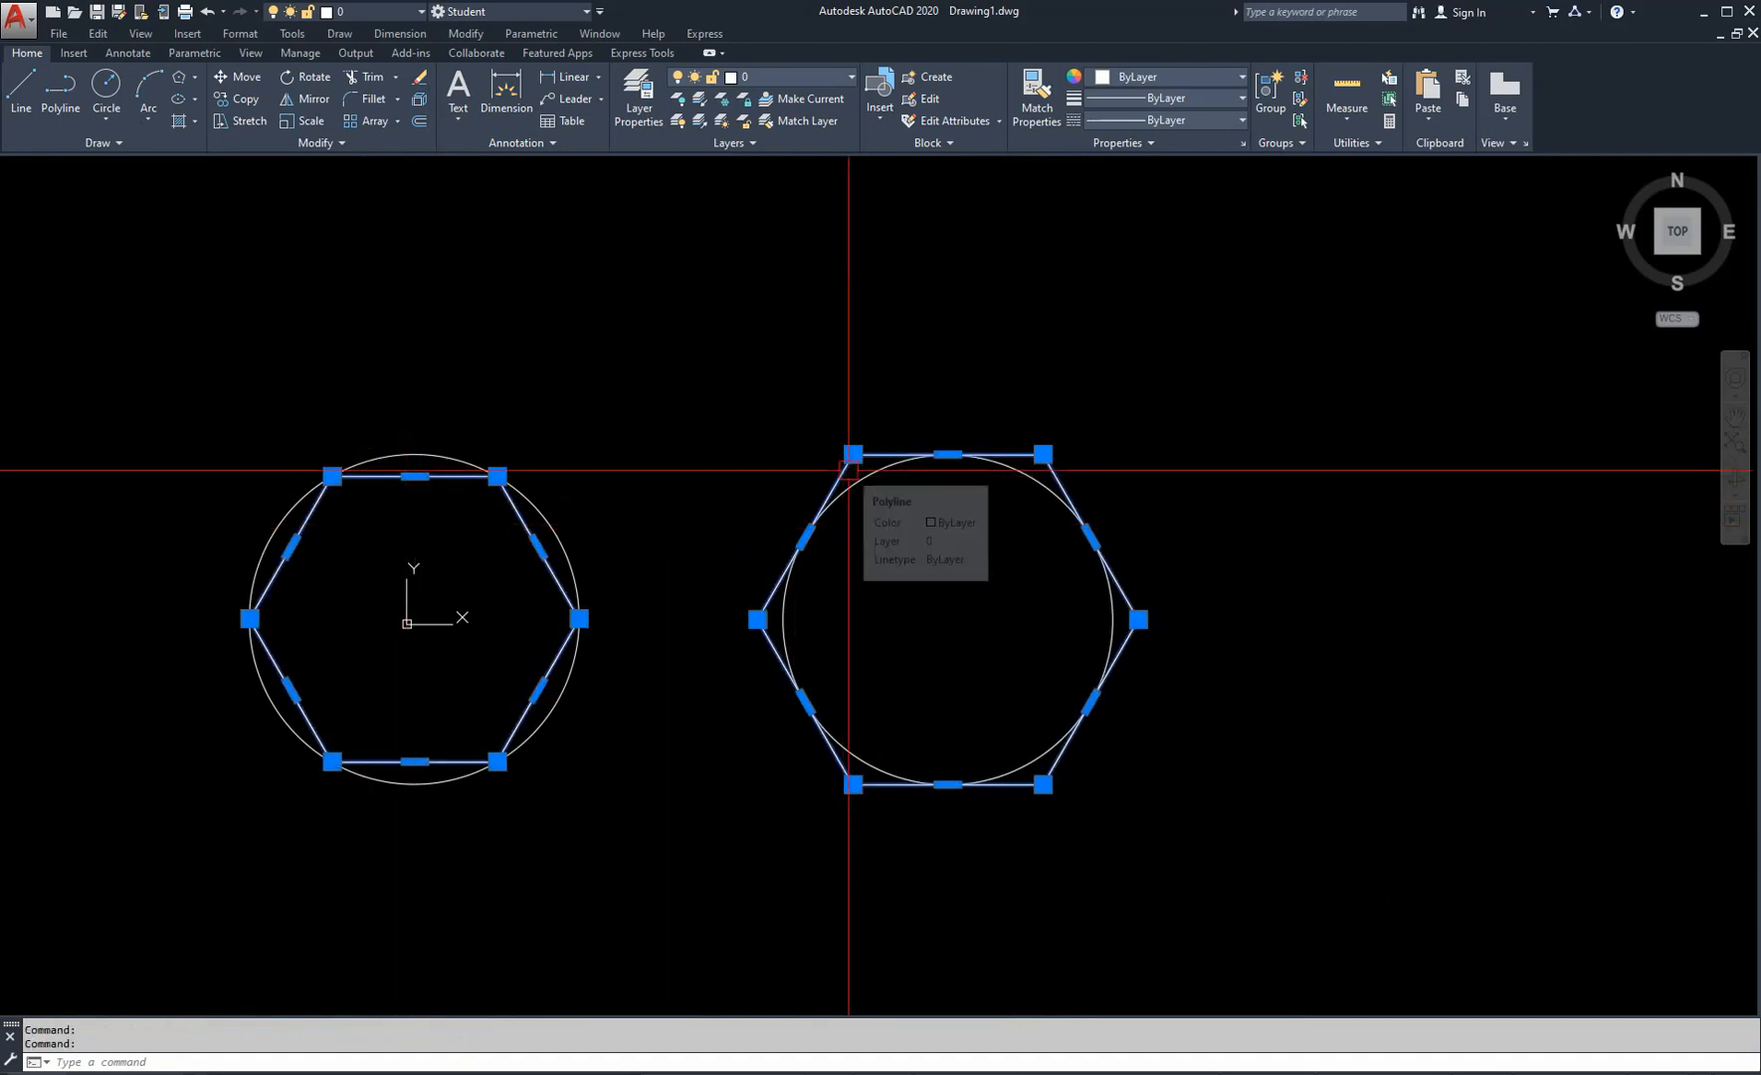
key("Escape")
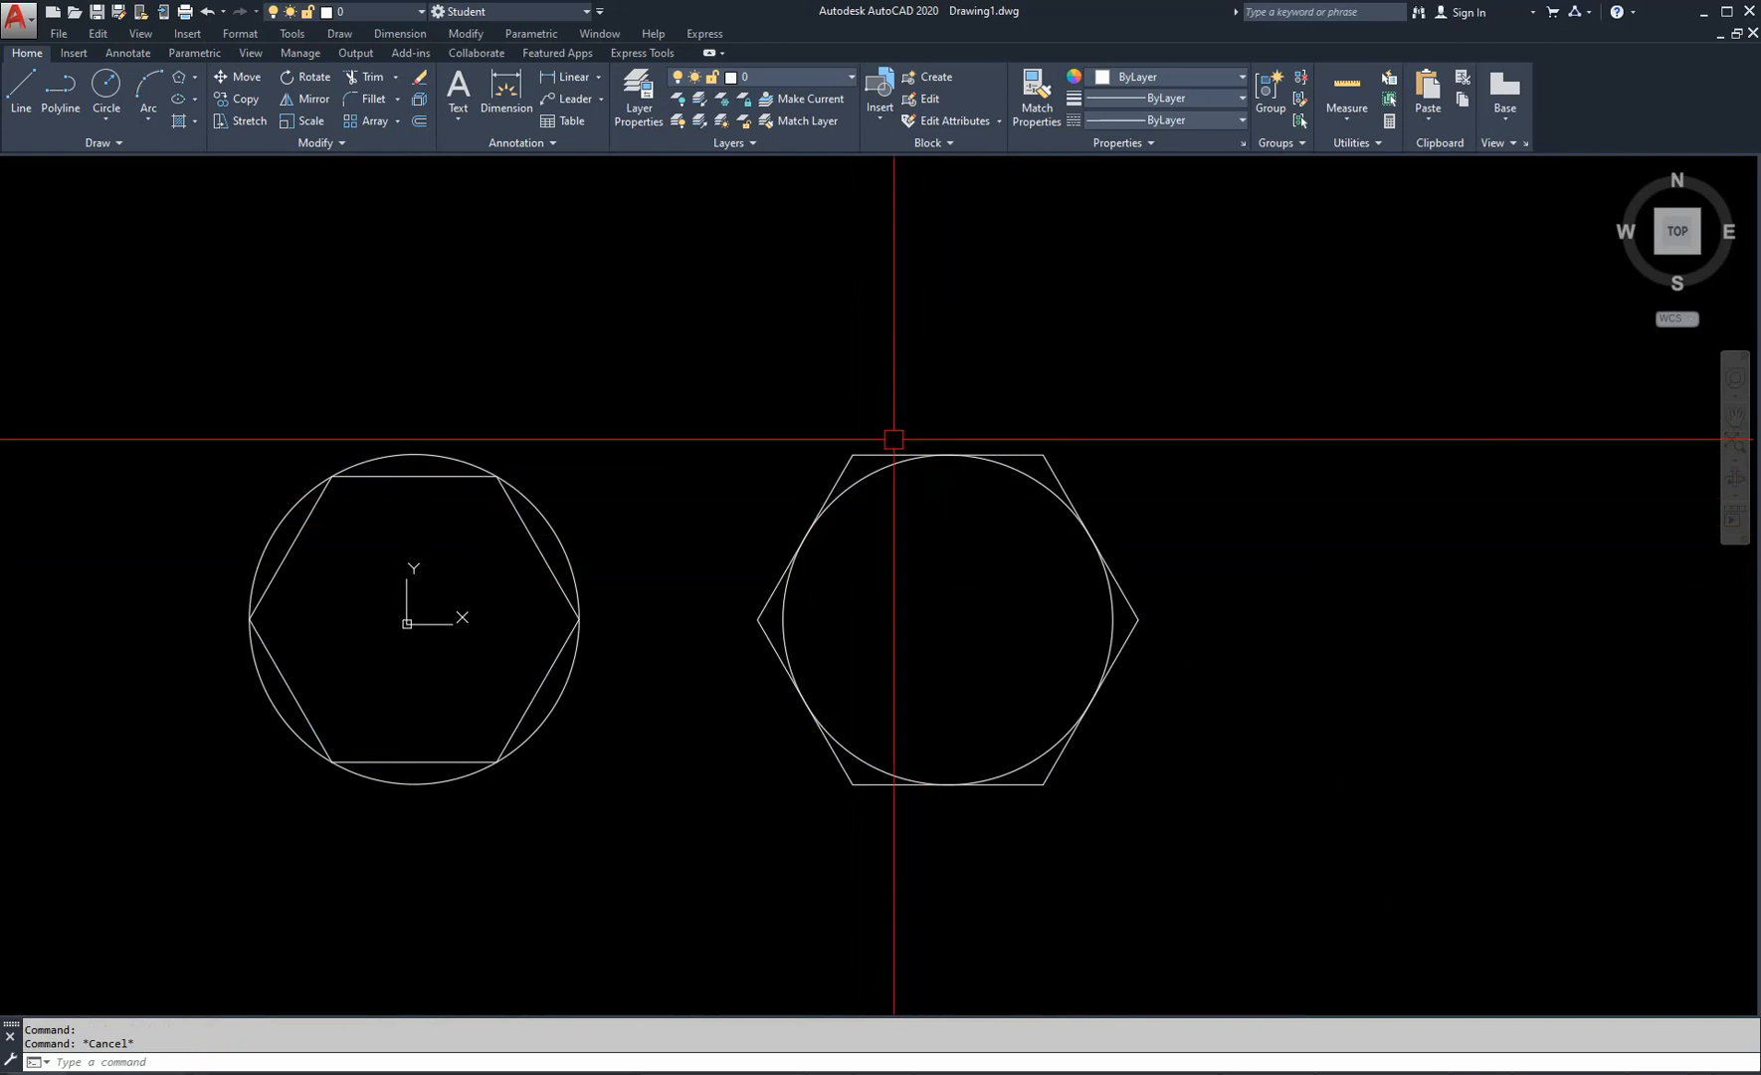
scroll(894, 439, "down", 4)
key("Escape")
type("c")
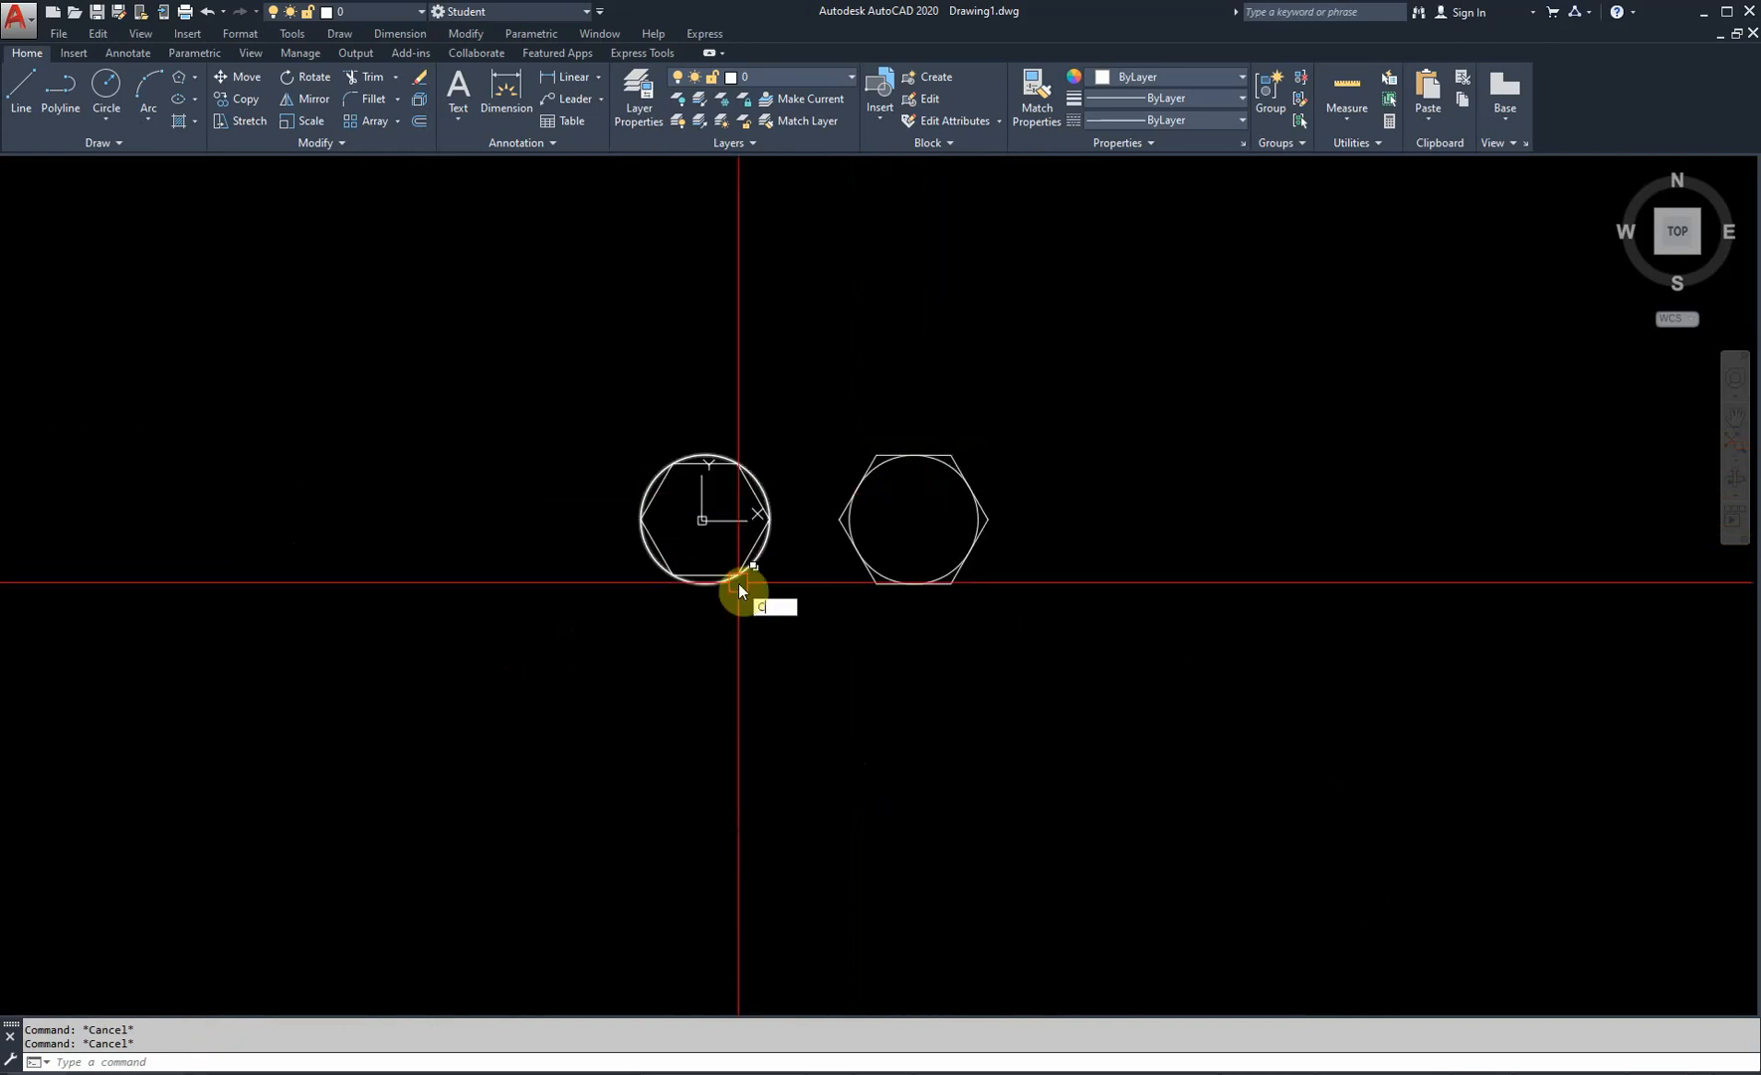
type("t o")
key("Return")
scroll(774, 557, "up", 4)
left_click(771, 551)
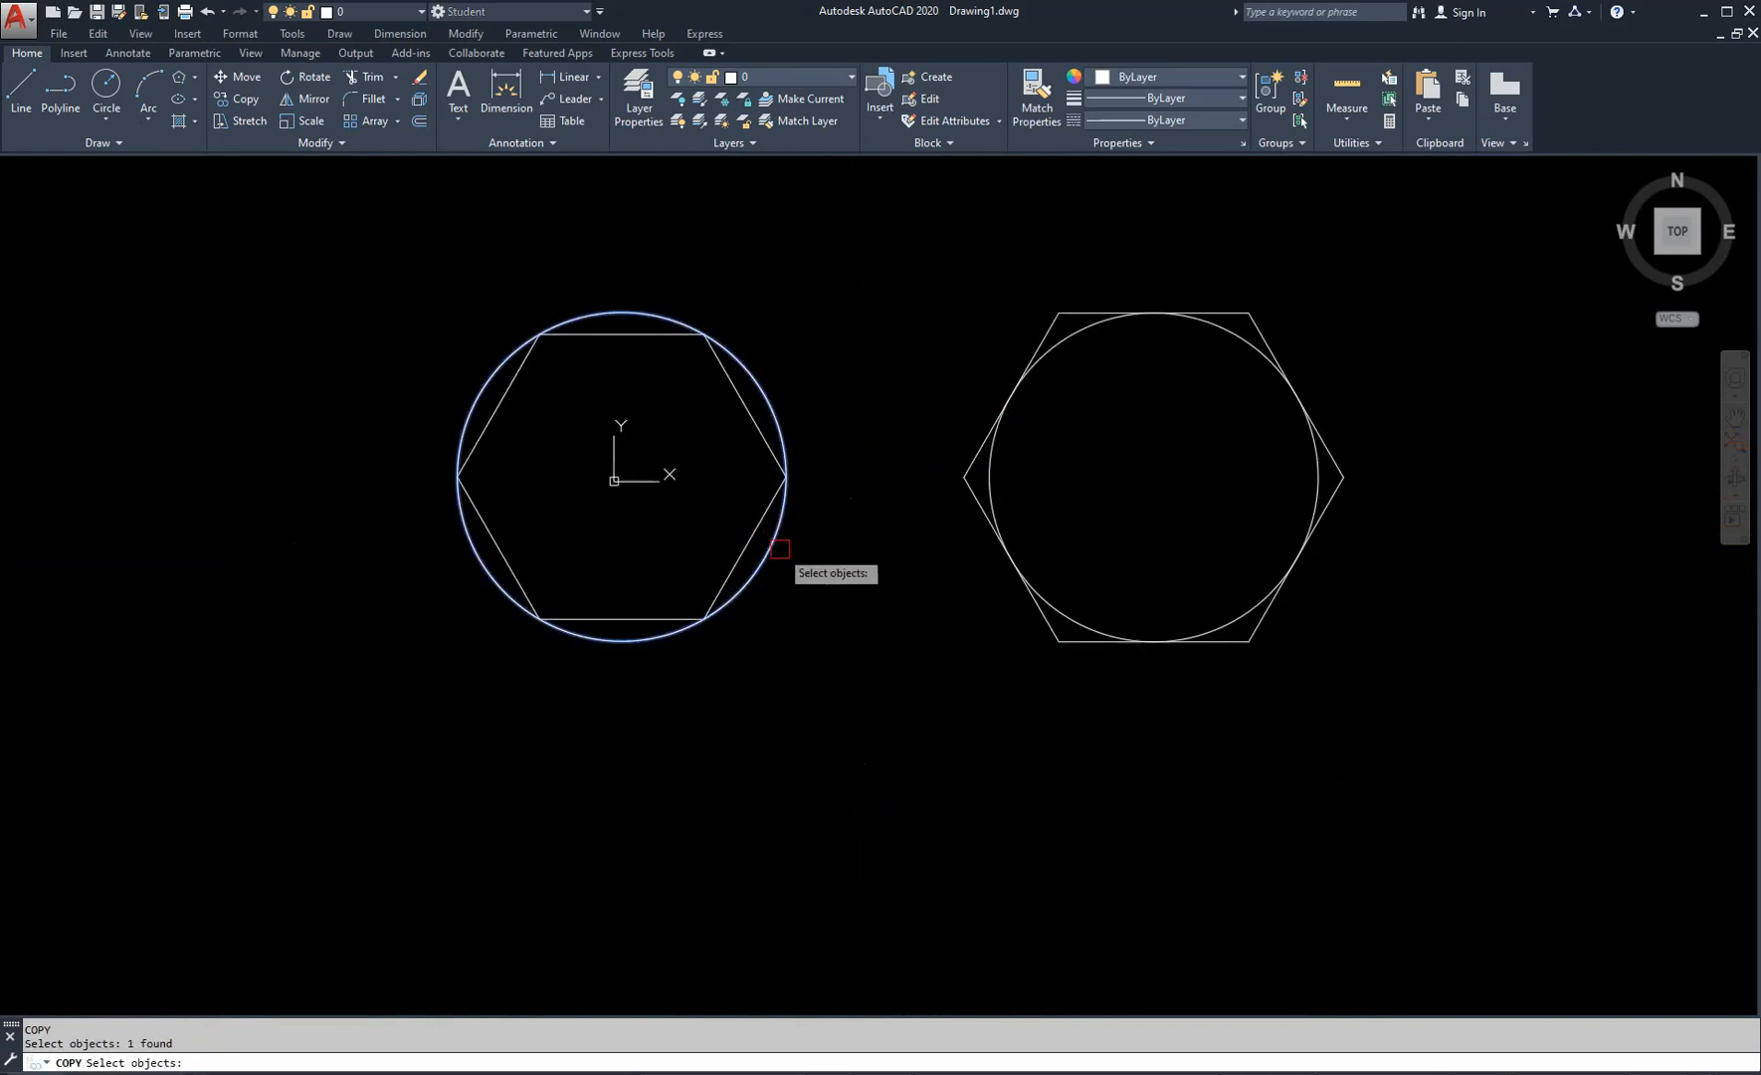
left_click(1112, 632)
key("Escape")
key("Return")
key("Escape")
key("Escape")
scroll(995, 608, "down", 4)
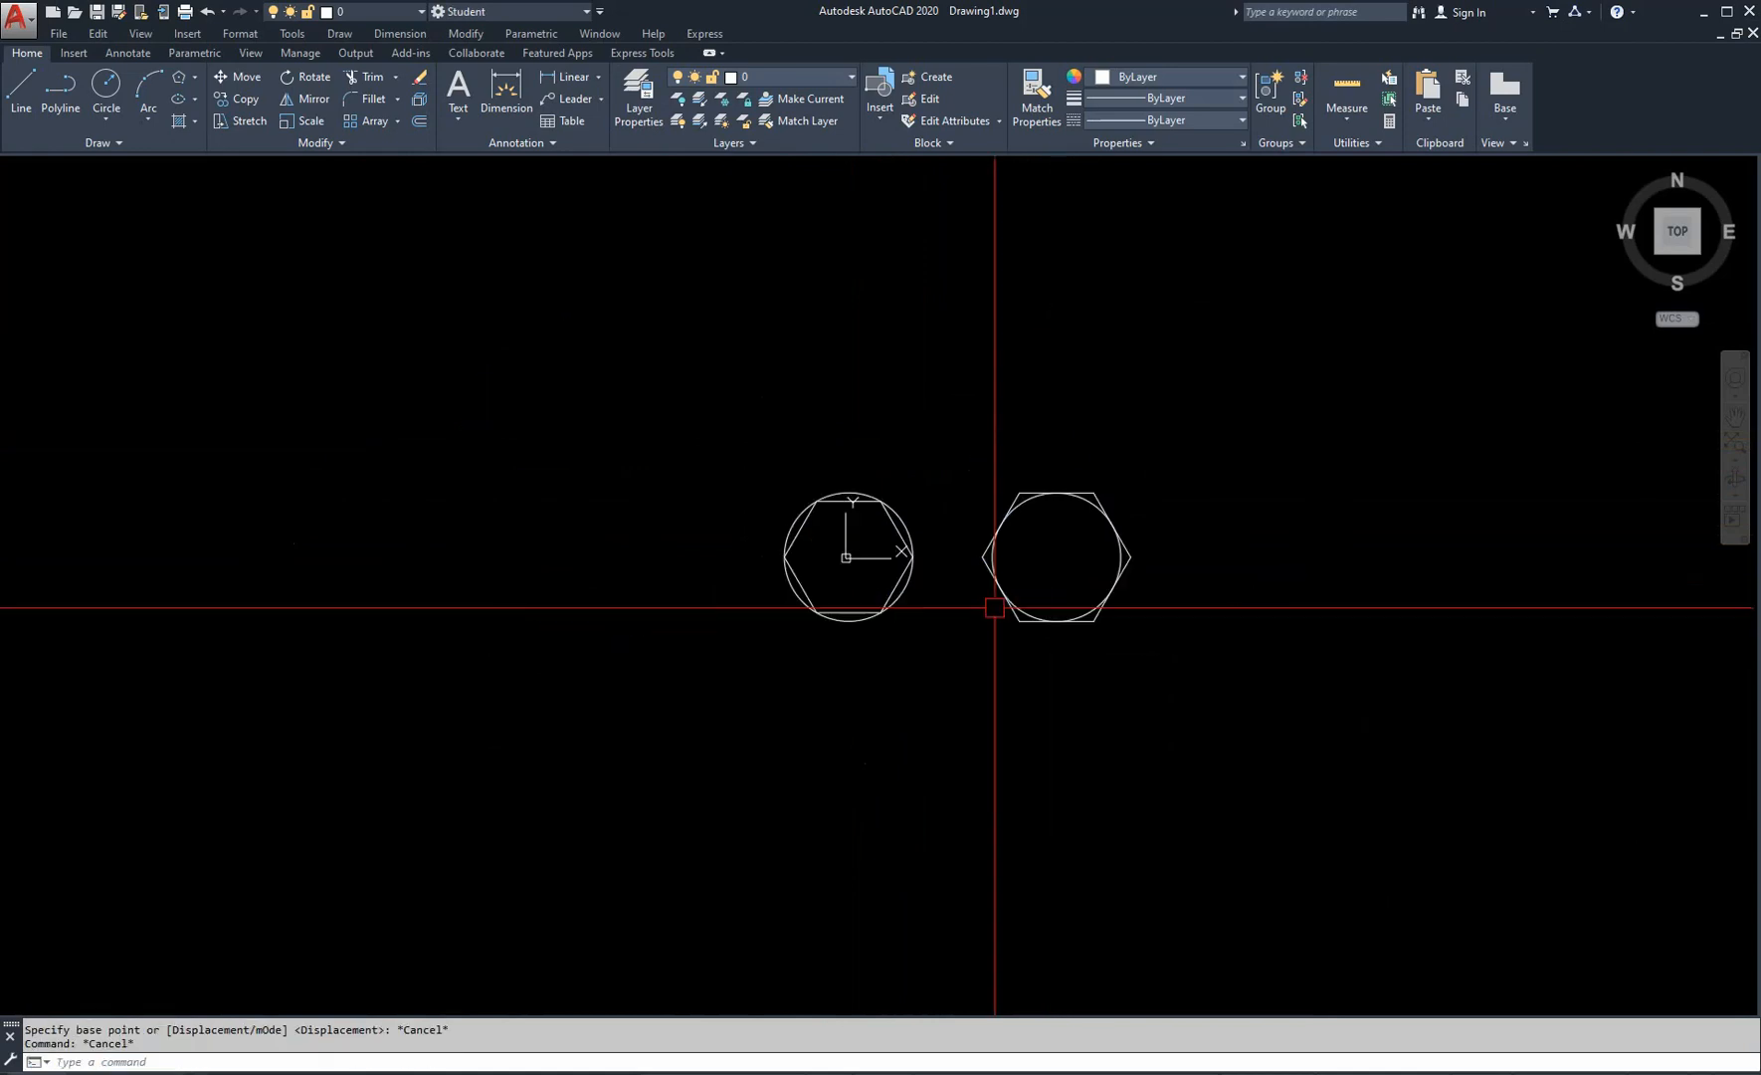
key("Return")
key("Escape")
key("Escape")
- Draw two more circles of radius 500, one below each existing circle and hexagon pair
left_click(88, 74)
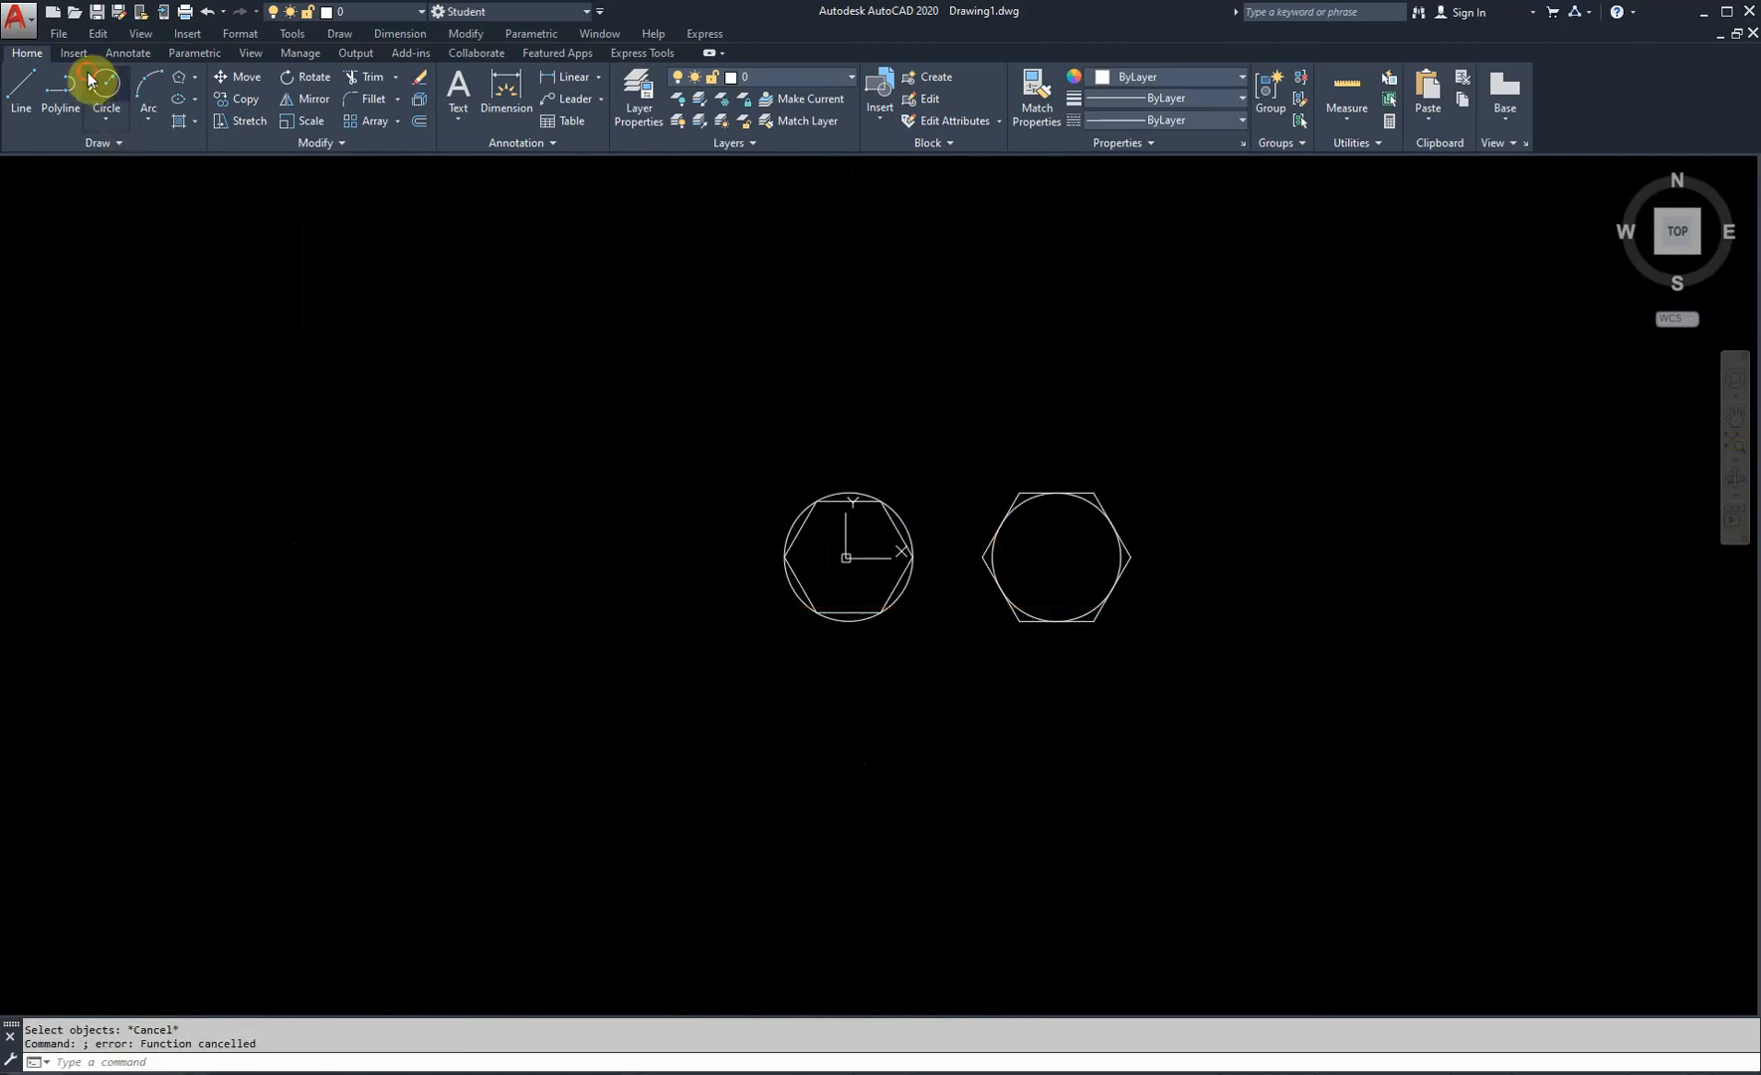
left_click(834, 736)
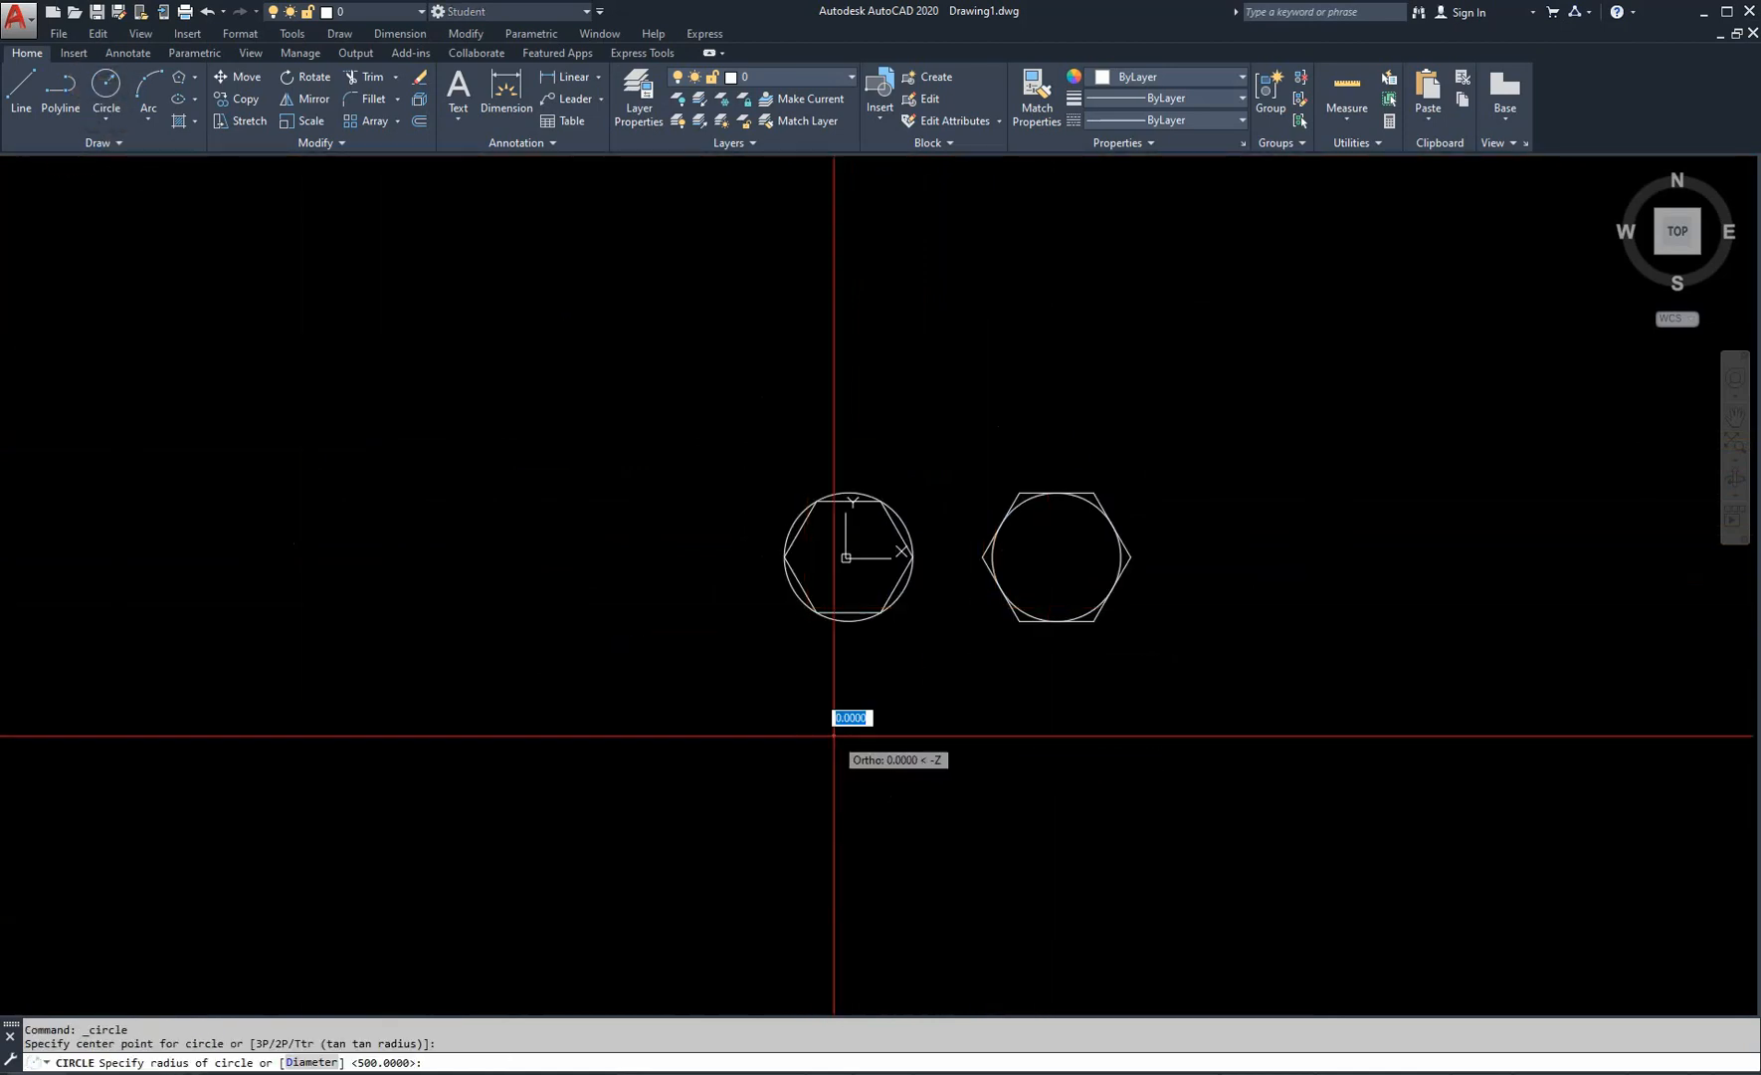
key("Return")
key("Return")
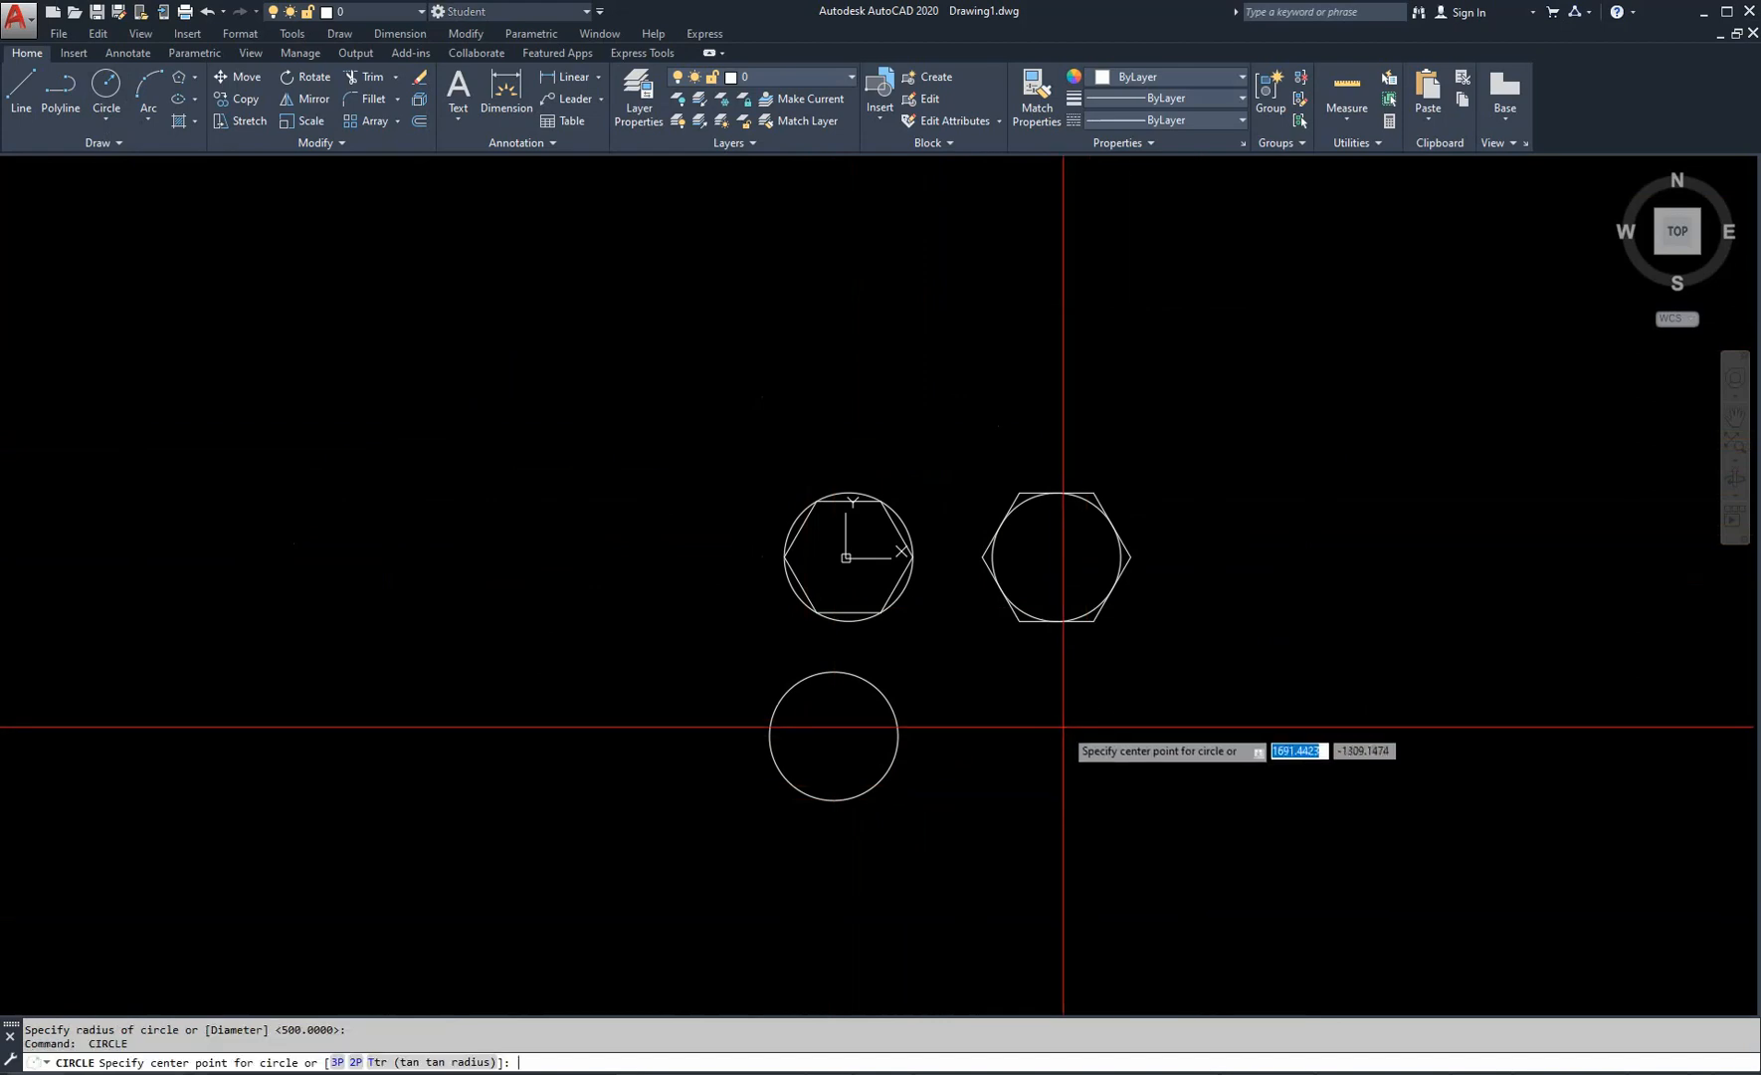
left_click(1071, 740)
key("Return")
key("Escape")
key("Escape")
scroll(896, 736, "up", 4)
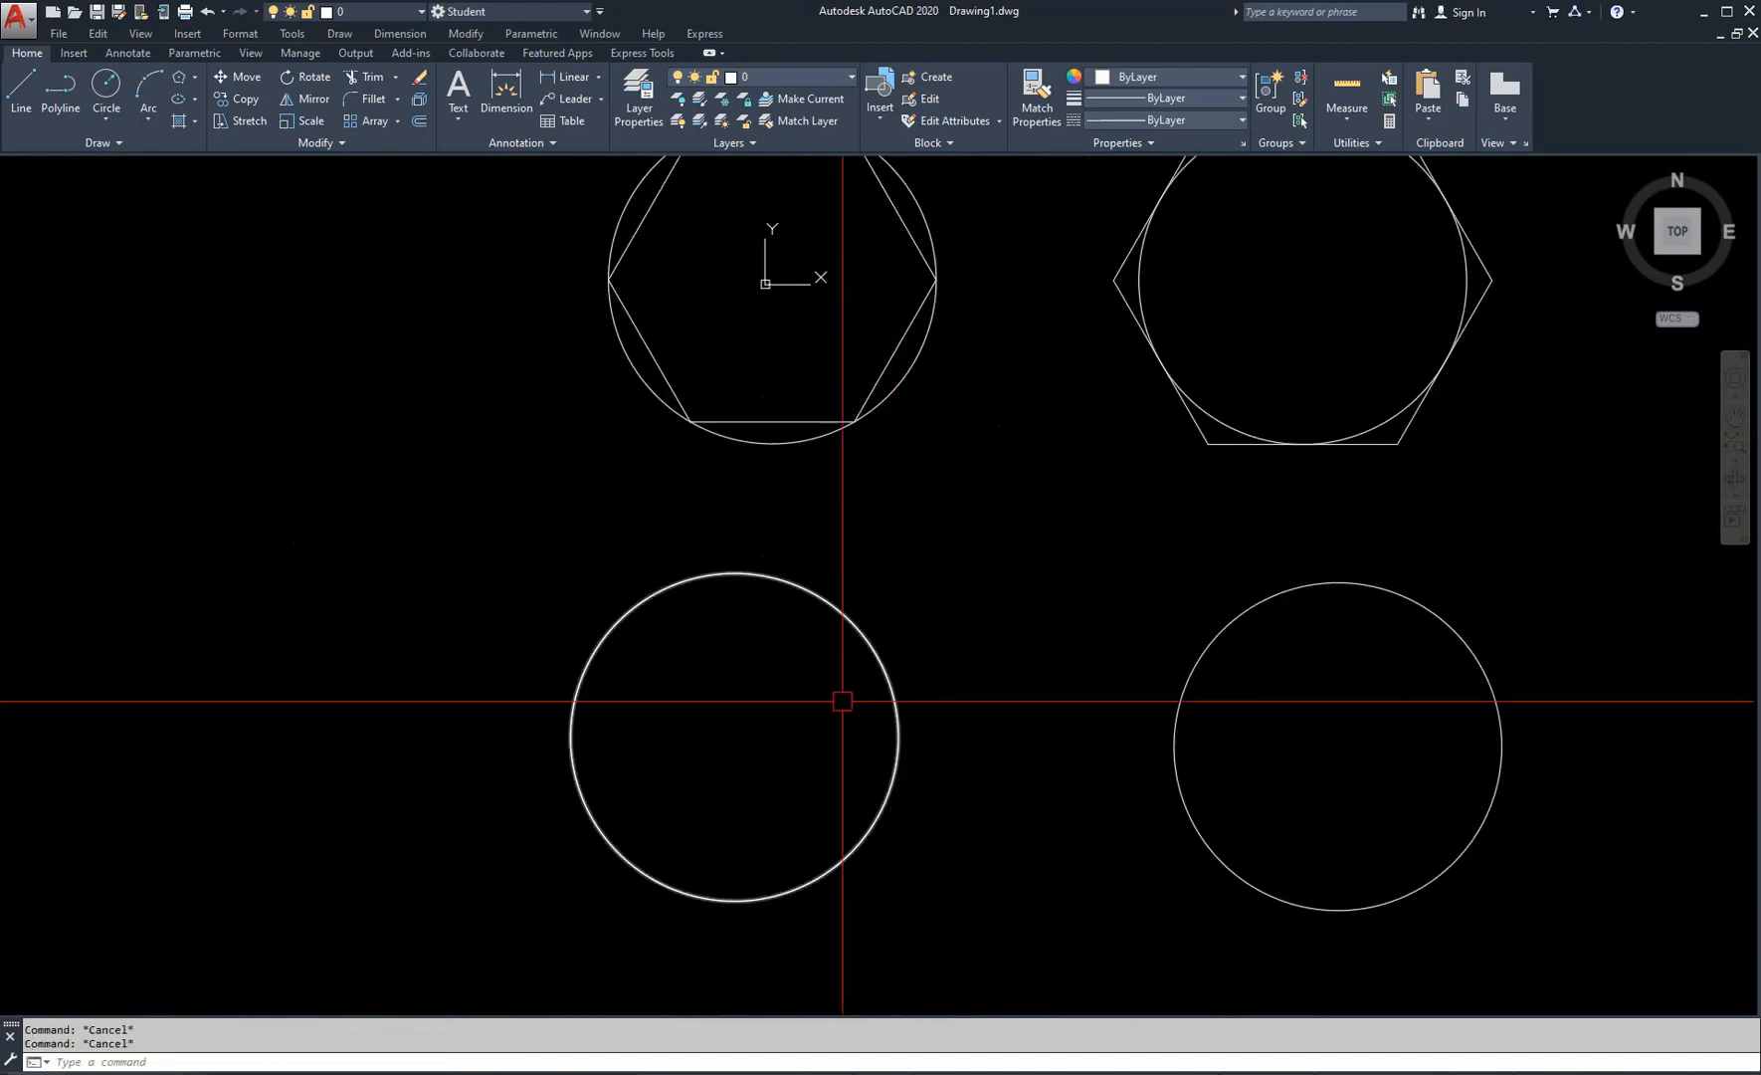
- Draw a 6-sided polygon inscribed in the lower-left circle, centered on its center with a radius of 500
scroll(808, 328, "down", 2)
middle_click_drag(780, 386, 699, 541)
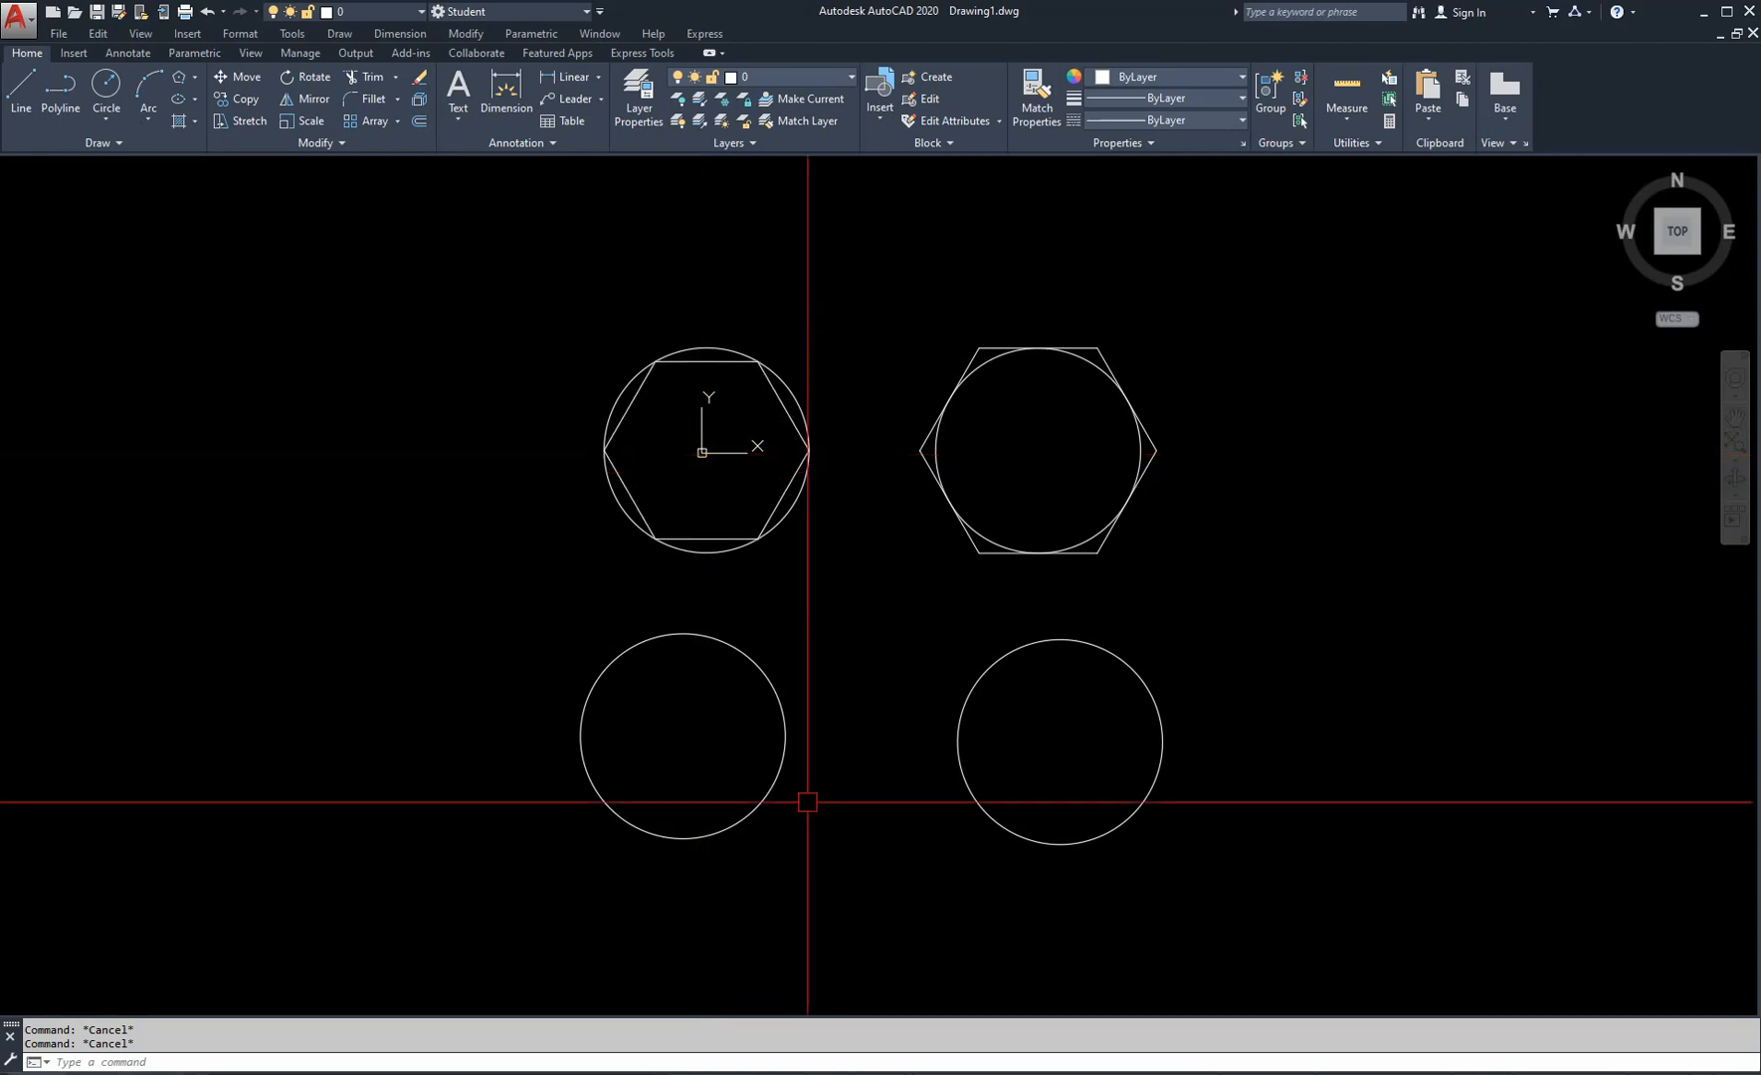
left_click(179, 78)
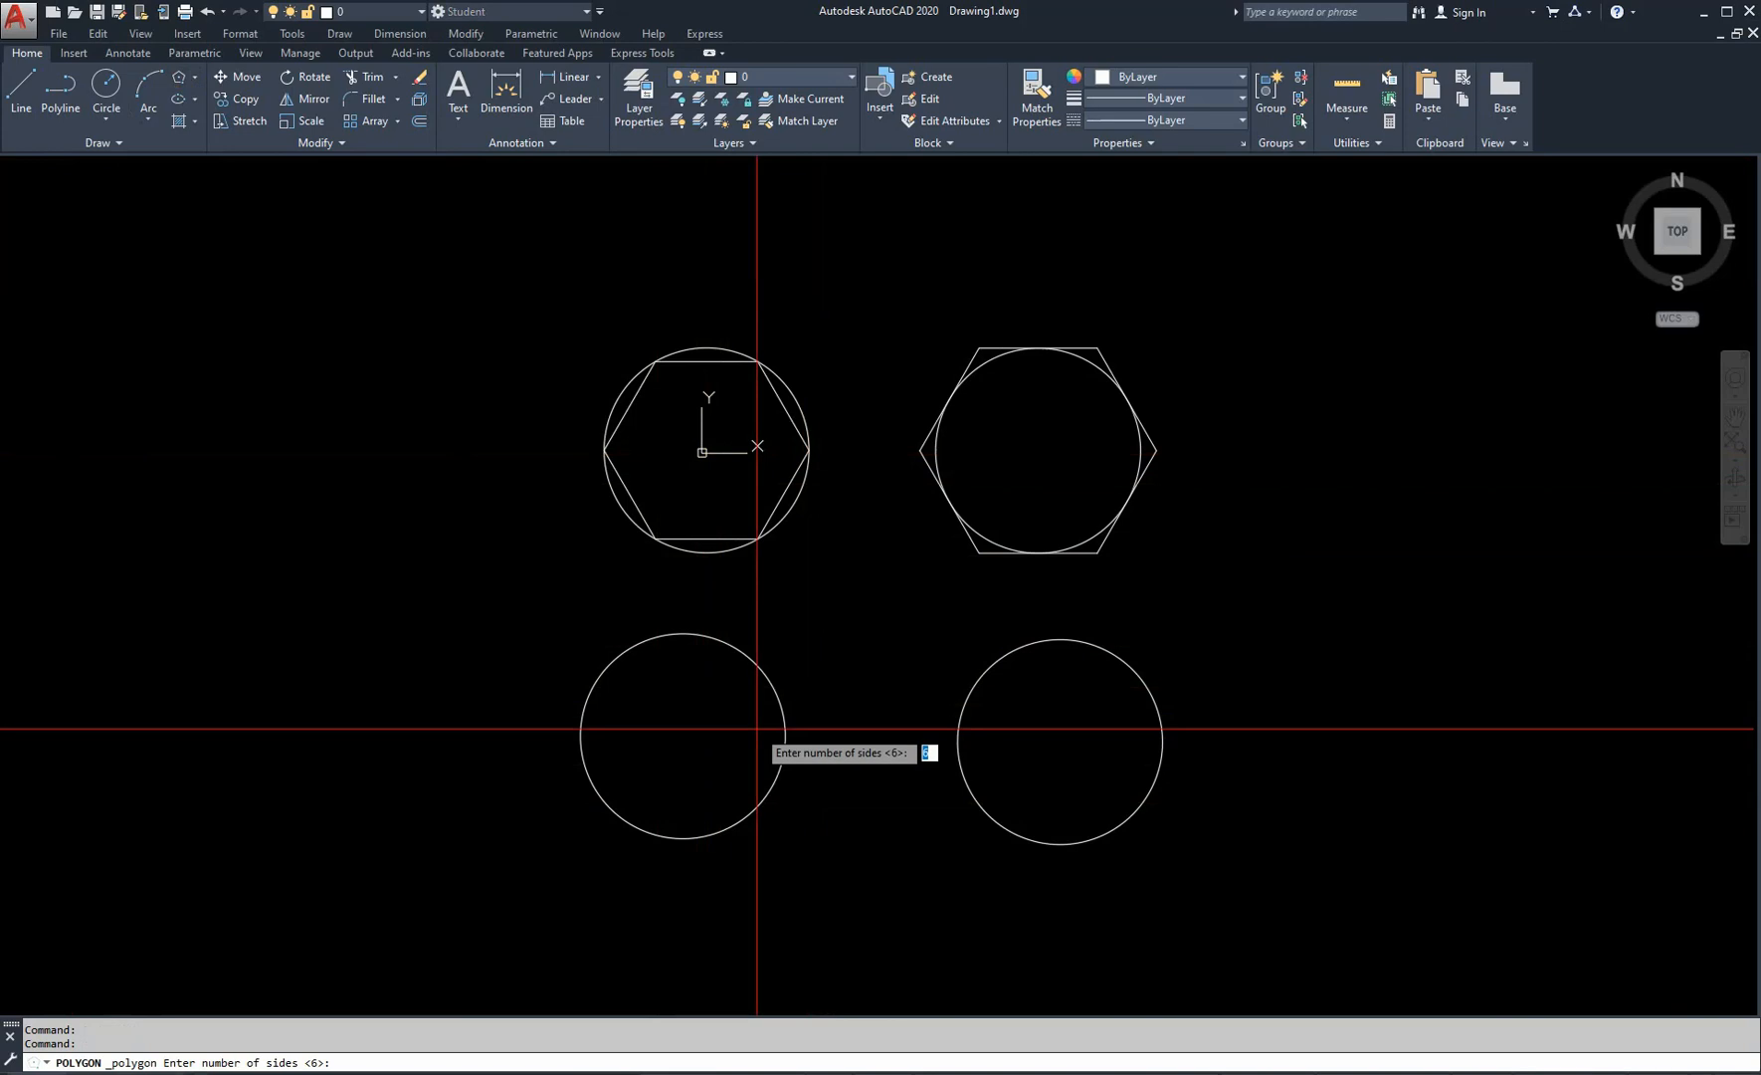
key("Return")
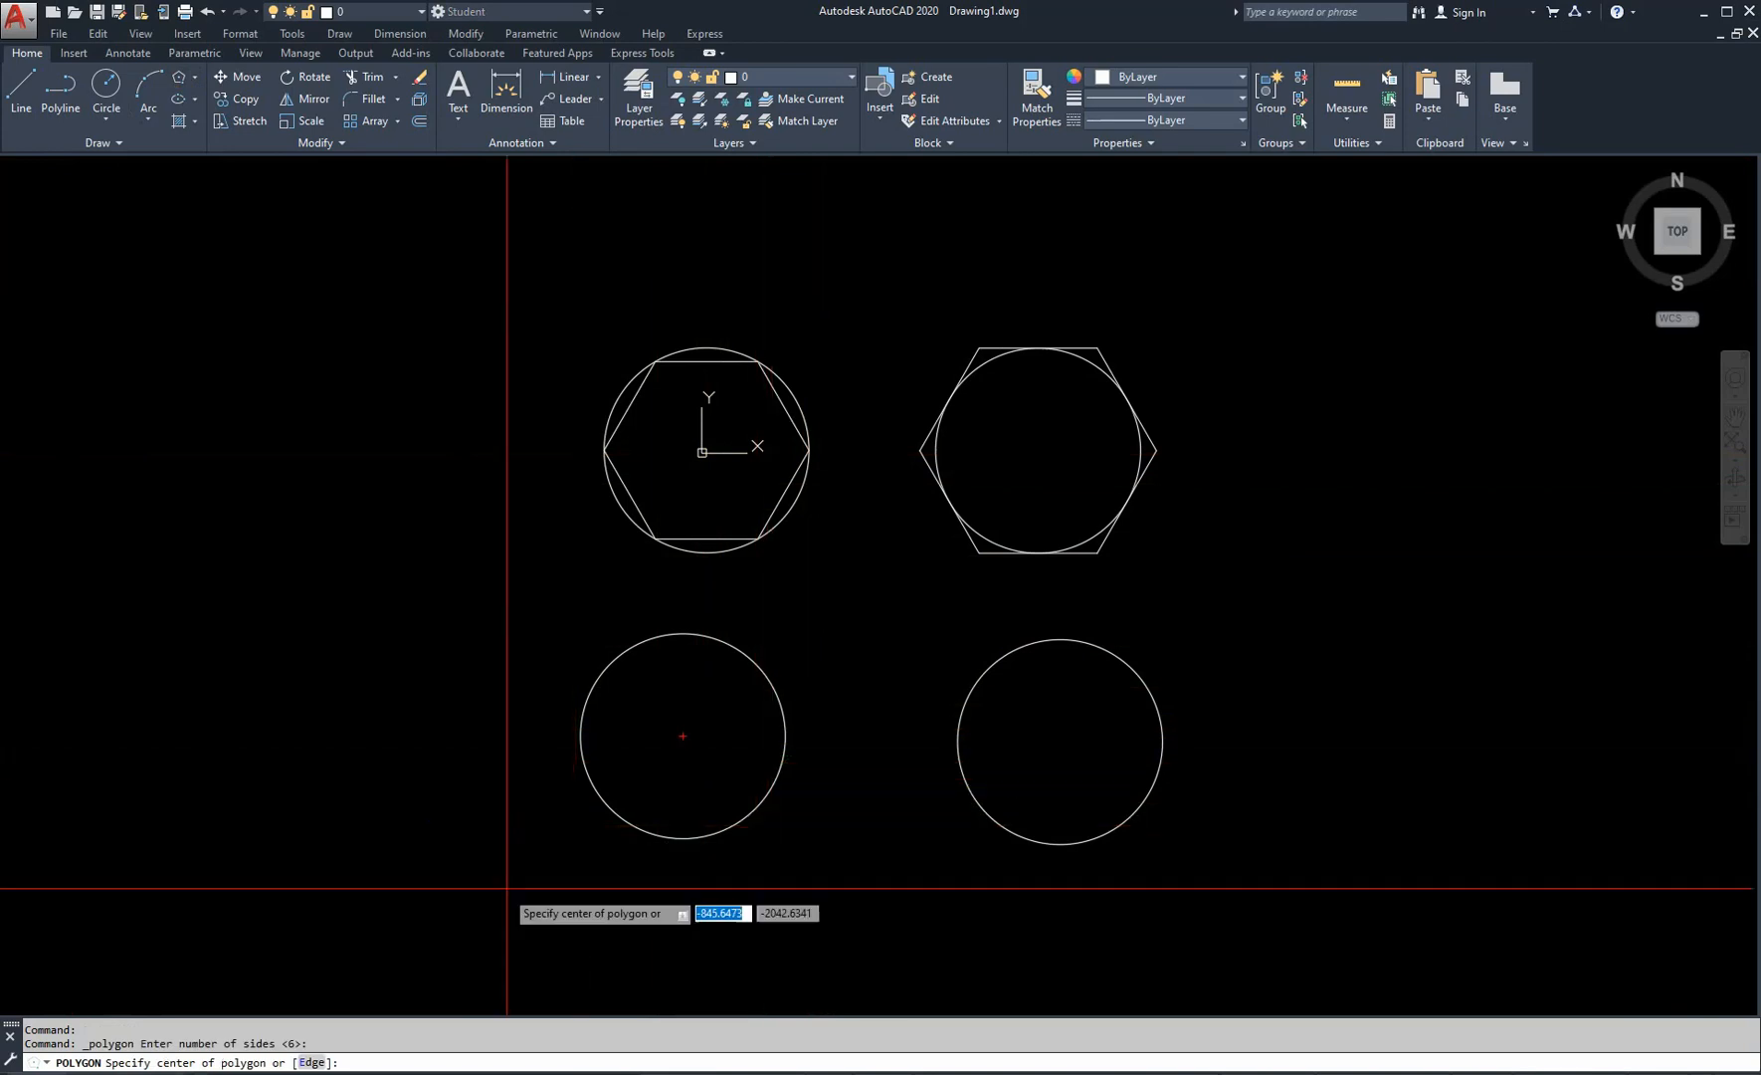
left_click(687, 739)
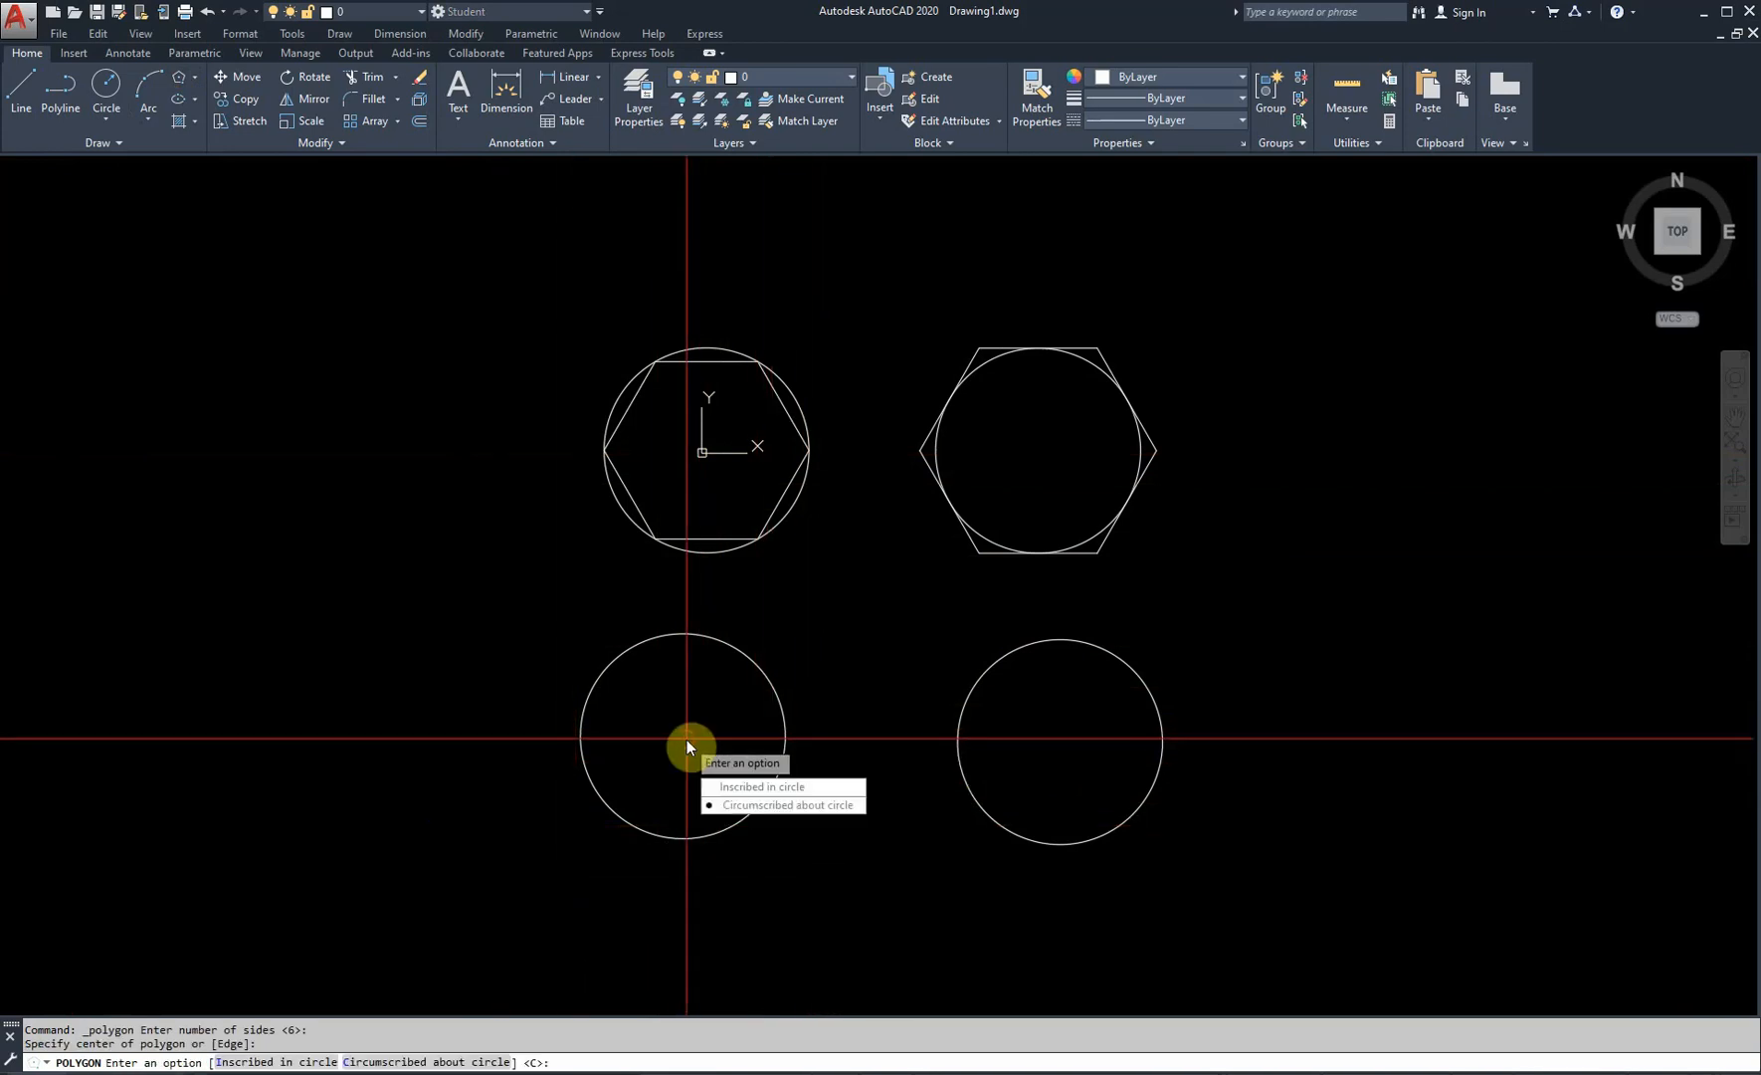
left_click(758, 787)
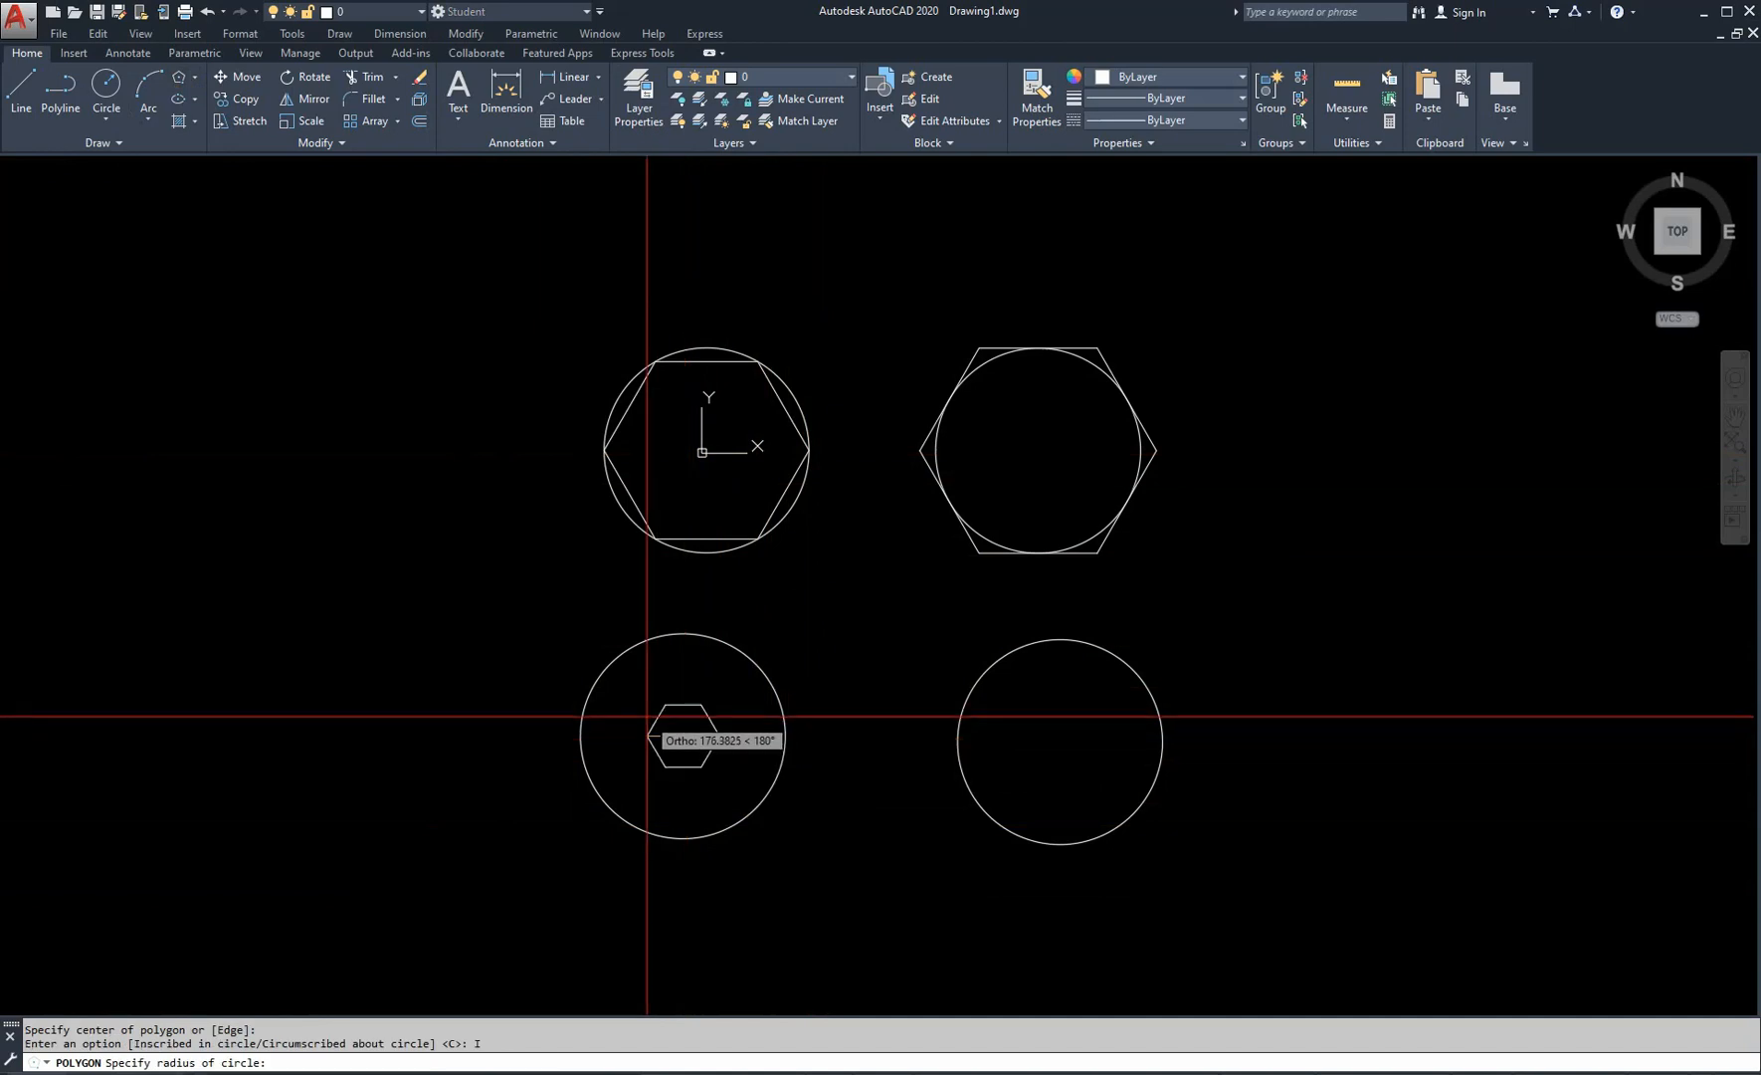
type("500")
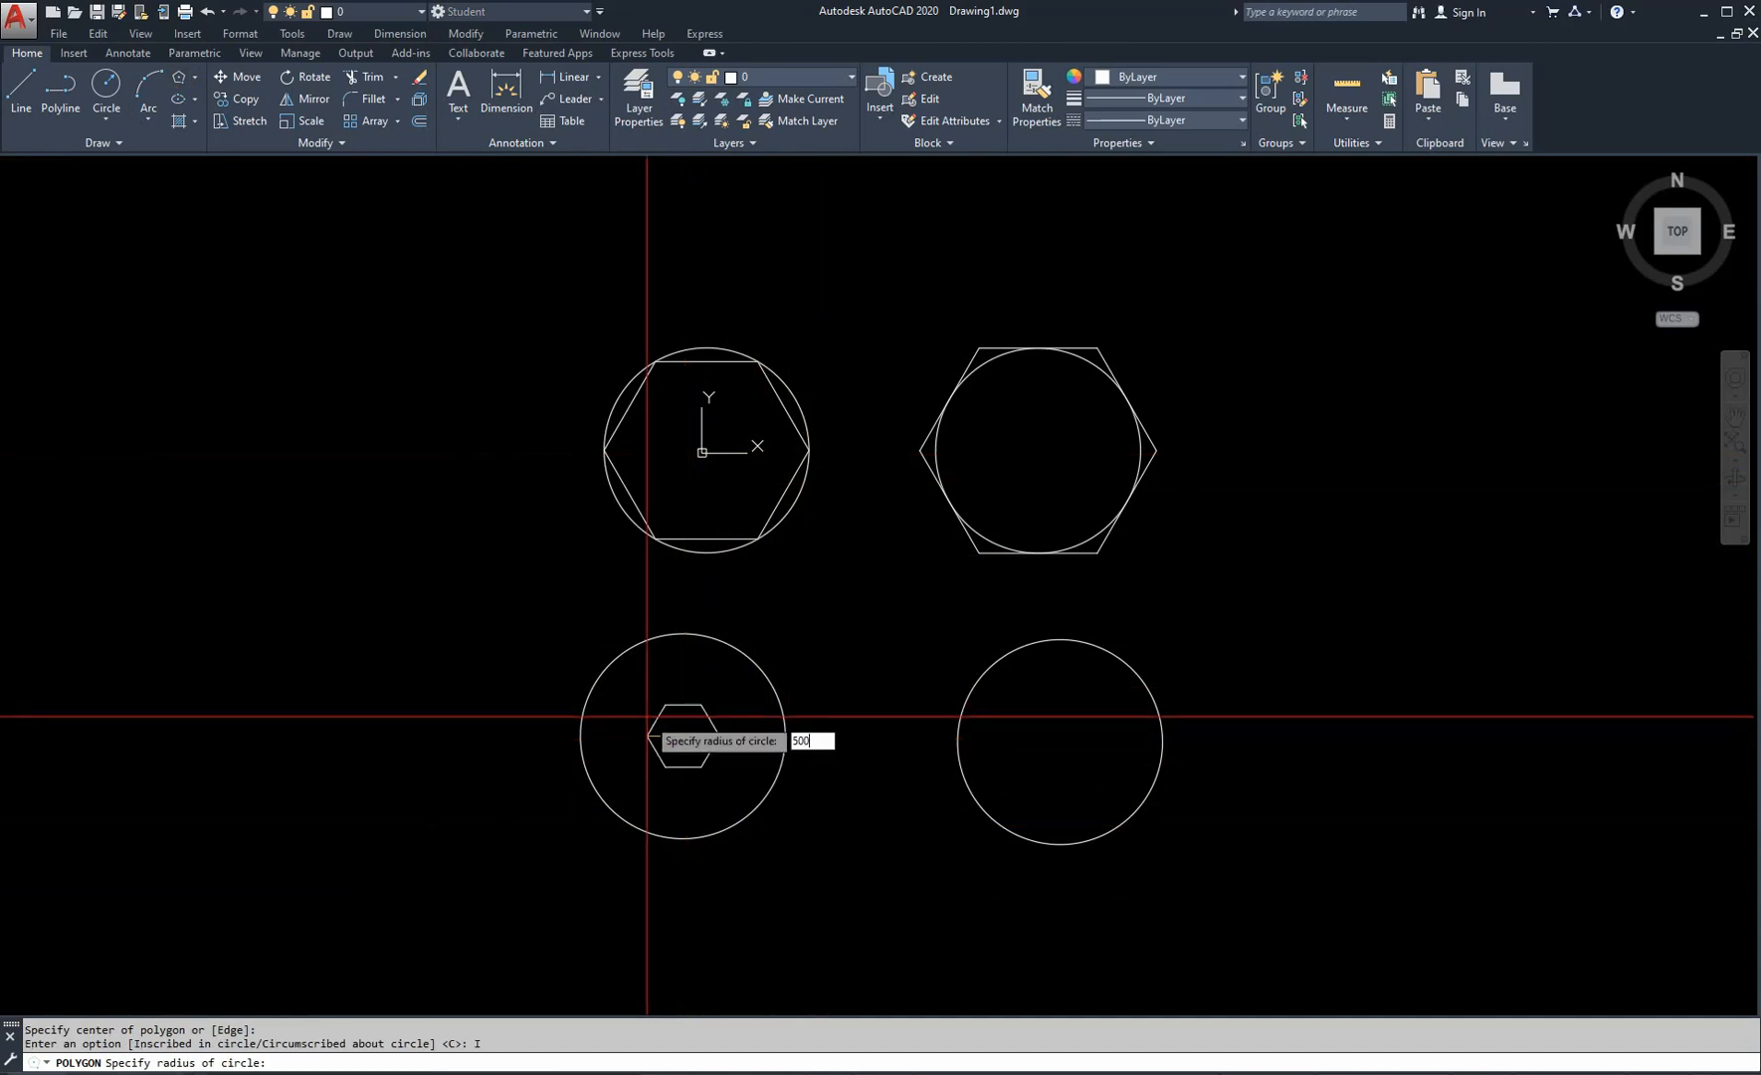
key("Return")
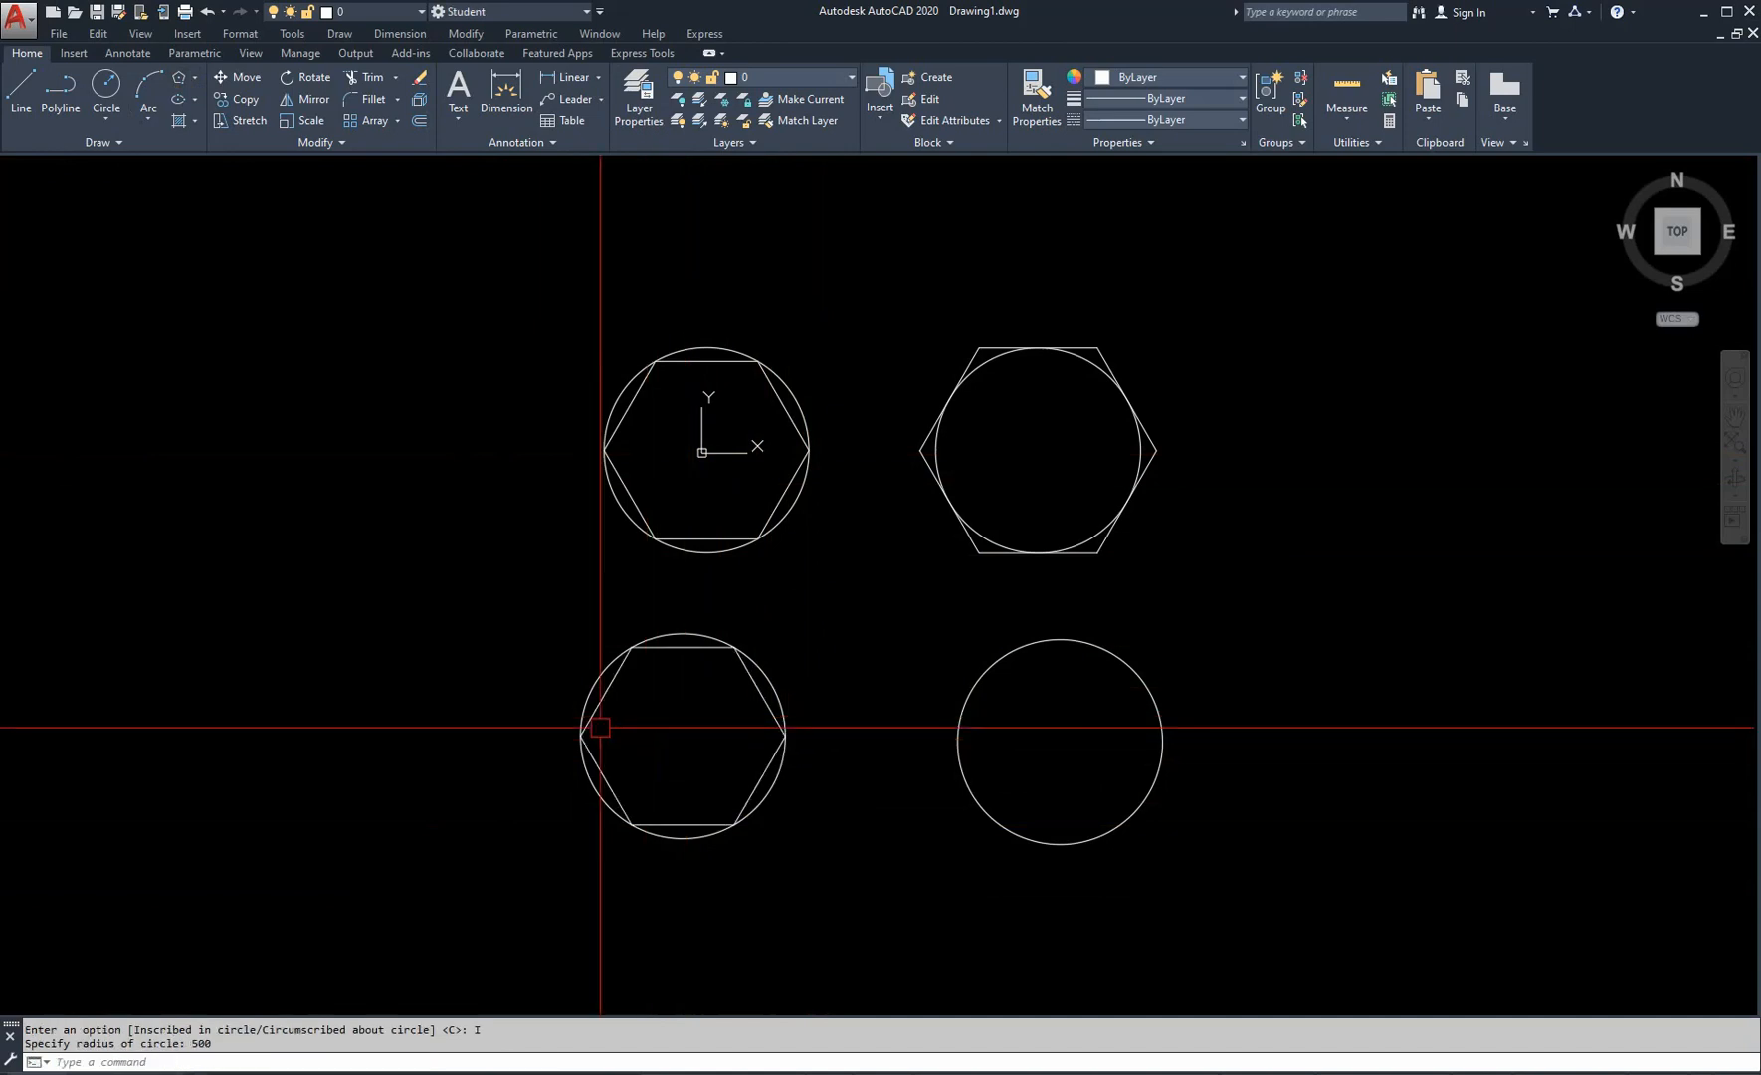
scroll(599, 685, "up", 2)
scroll(599, 684, "down", 2)
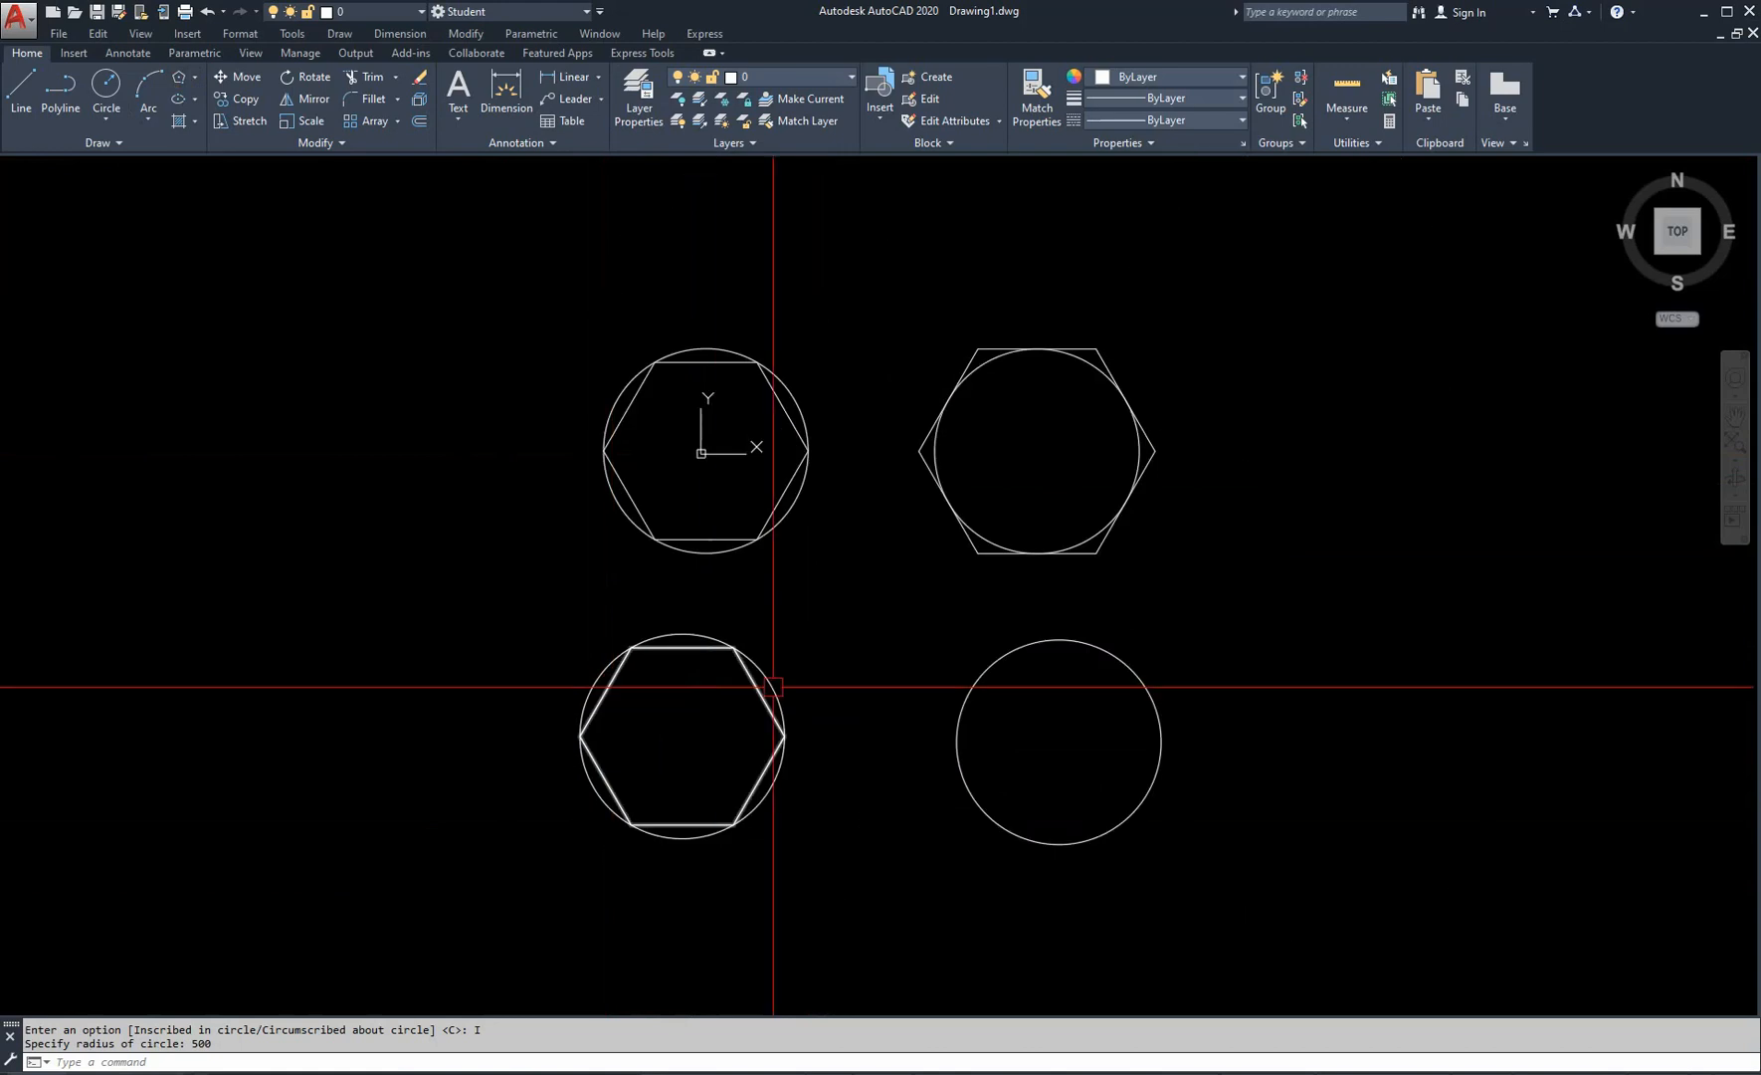
- Draw a 6-sided polygon circumscribed about the lower-right circle, centered on its center with a radius of 500
key("Return")
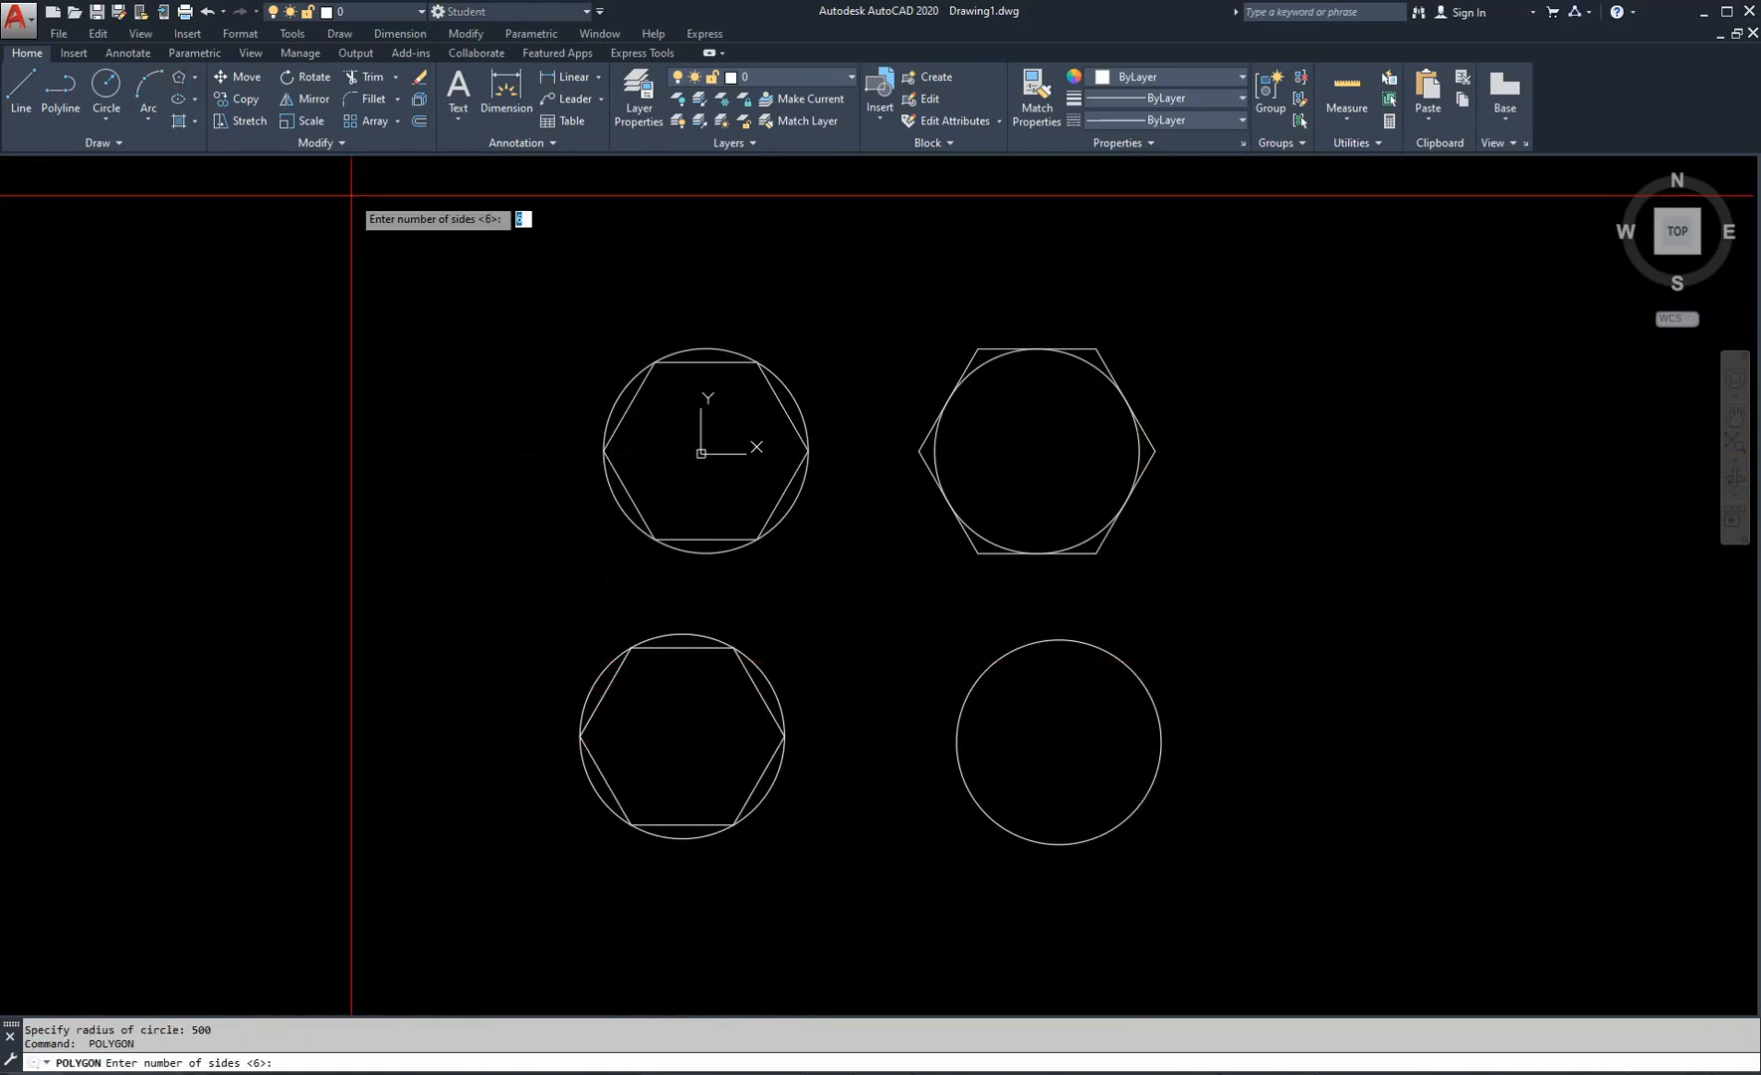
key("Escape")
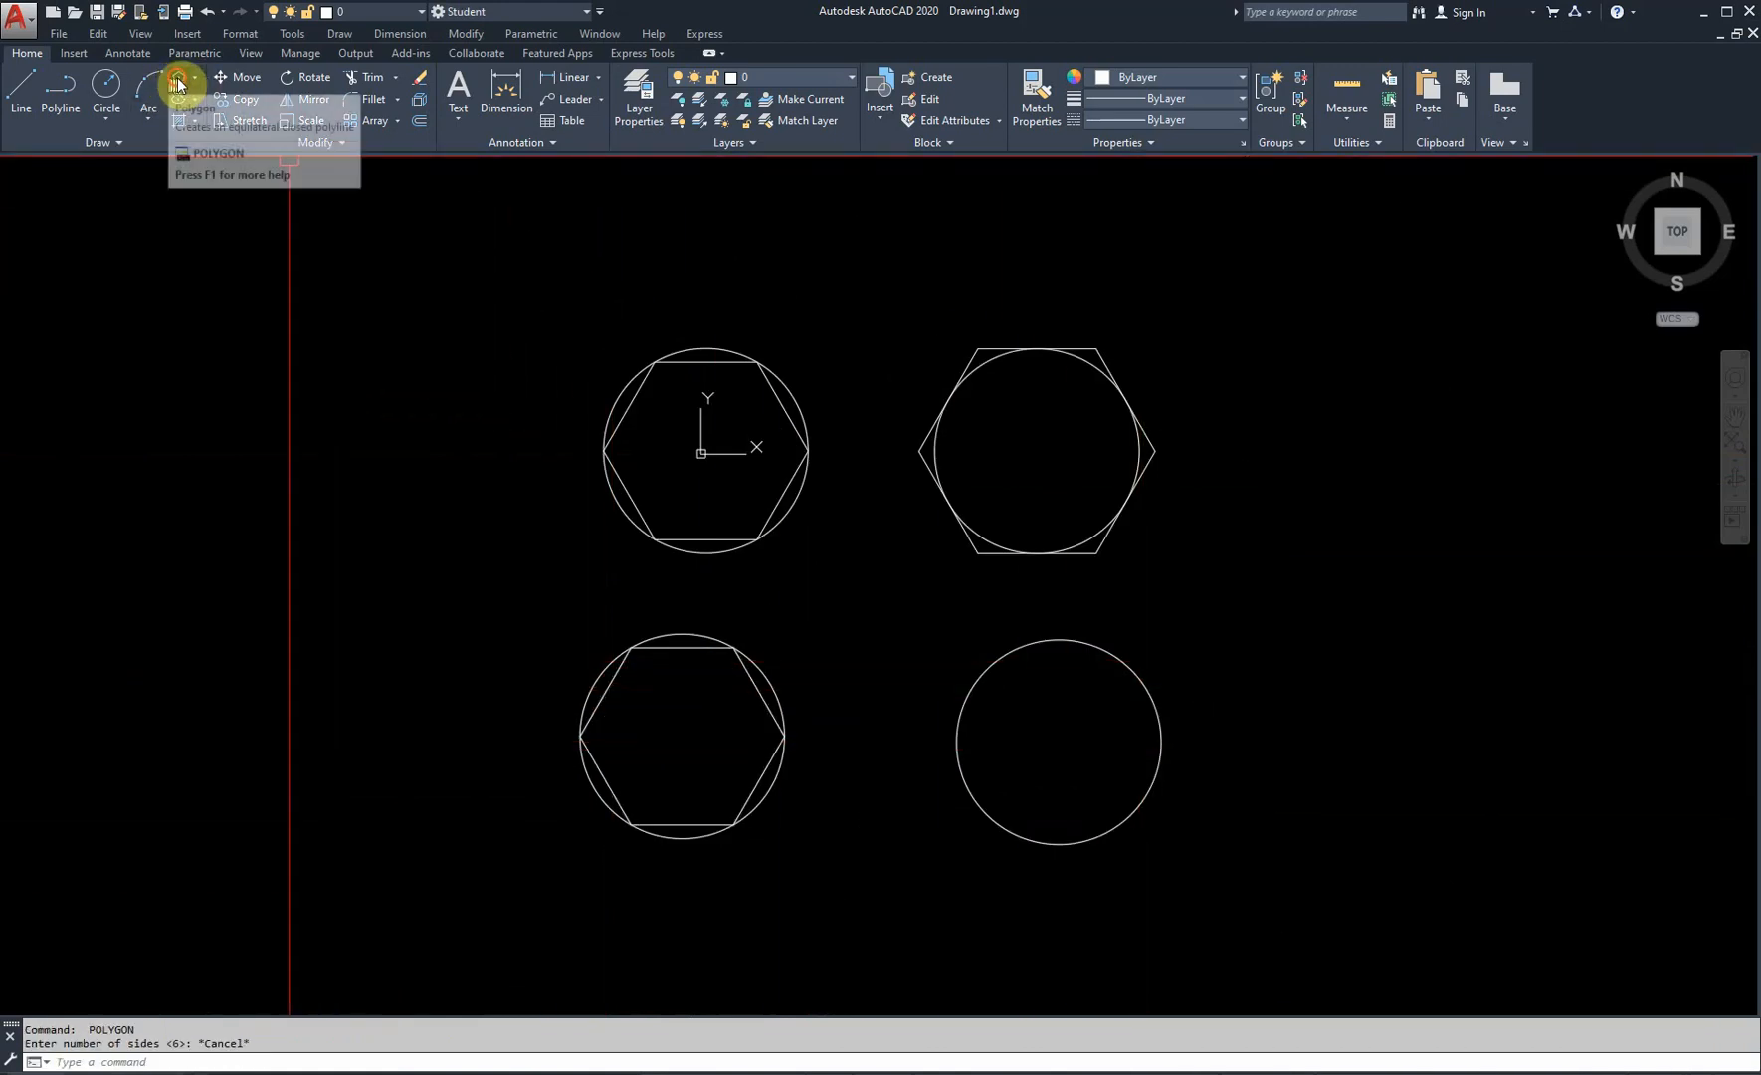
left_click(178, 82)
scroll(1144, 737, "down", 3)
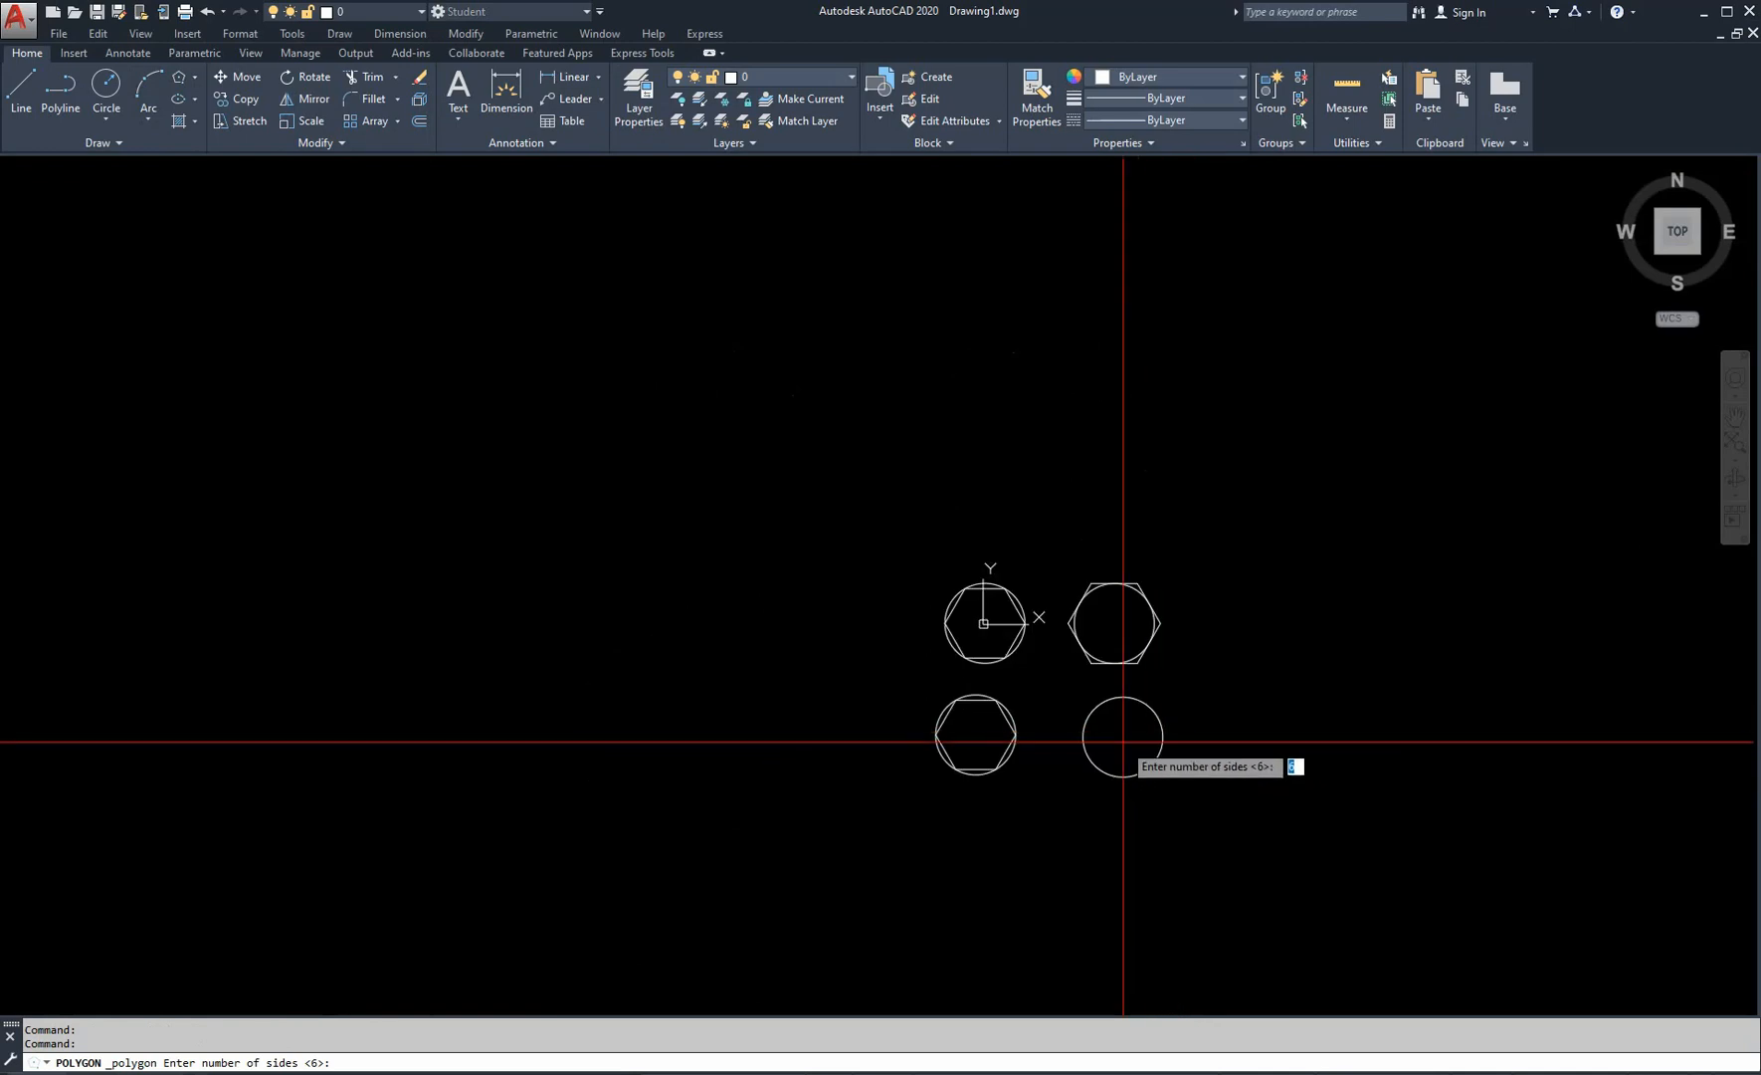
key("Return")
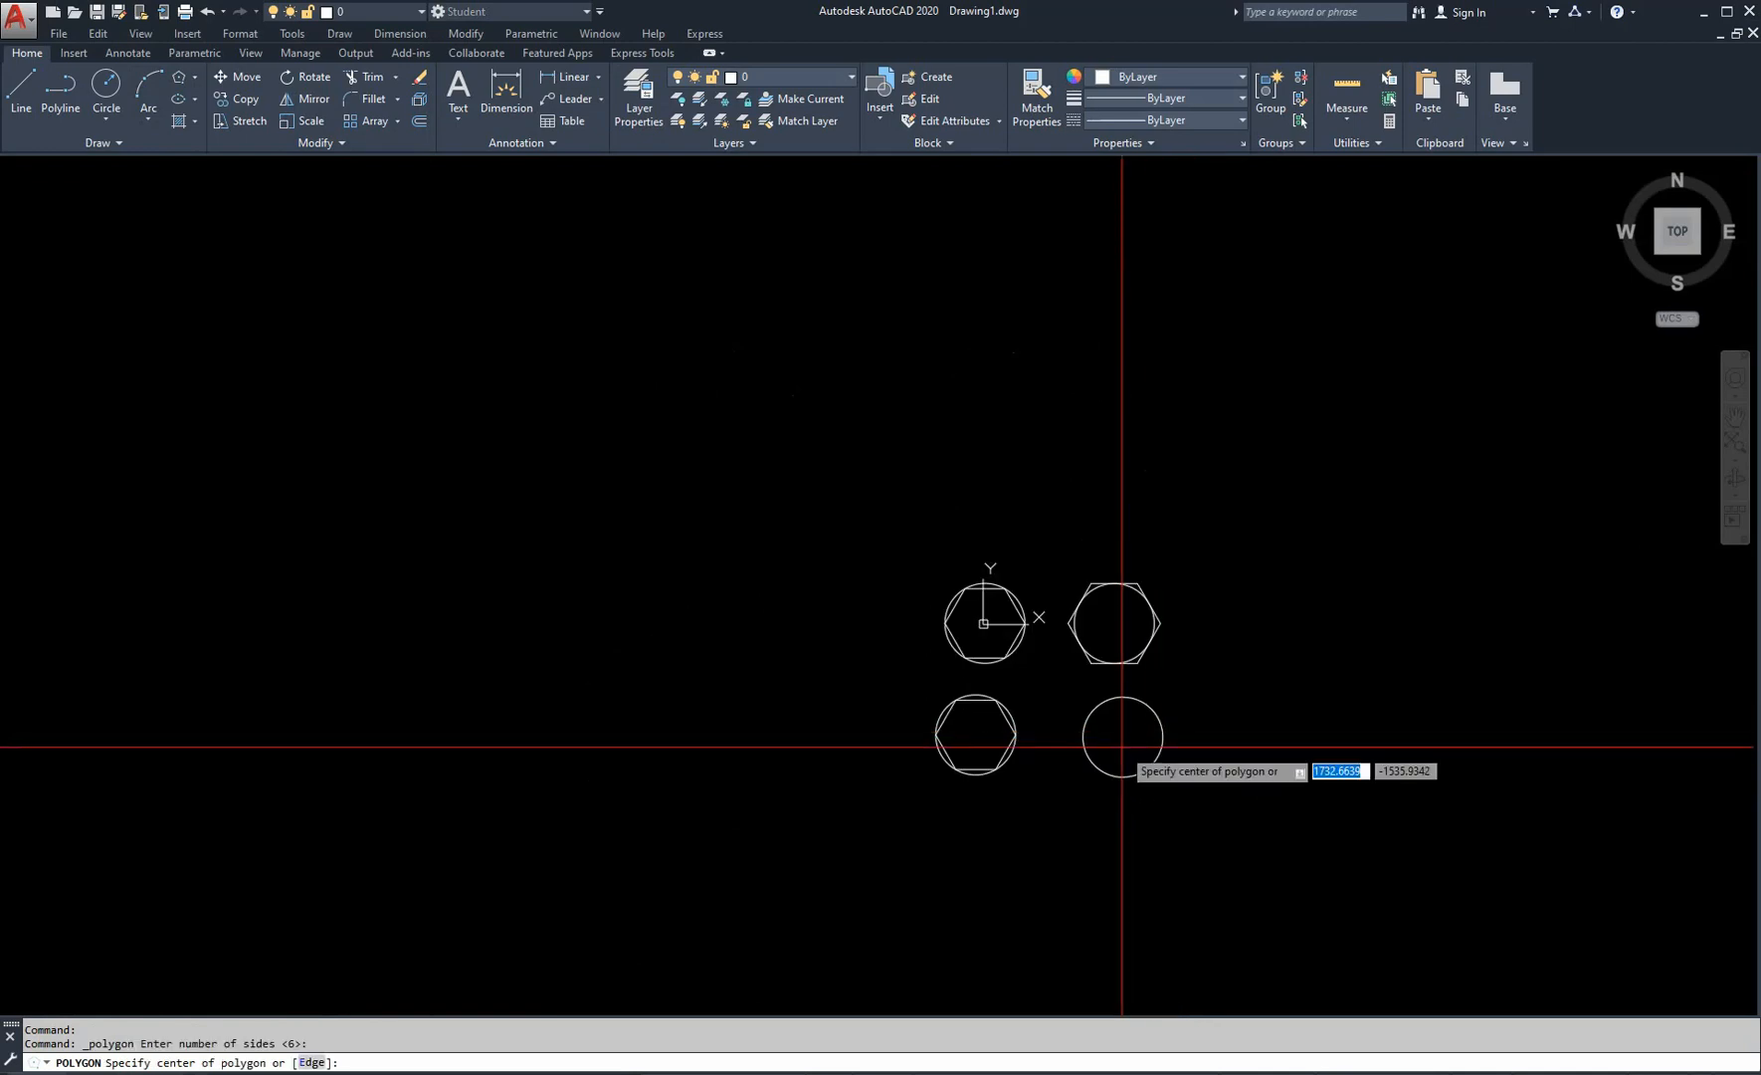
left_click(1127, 741)
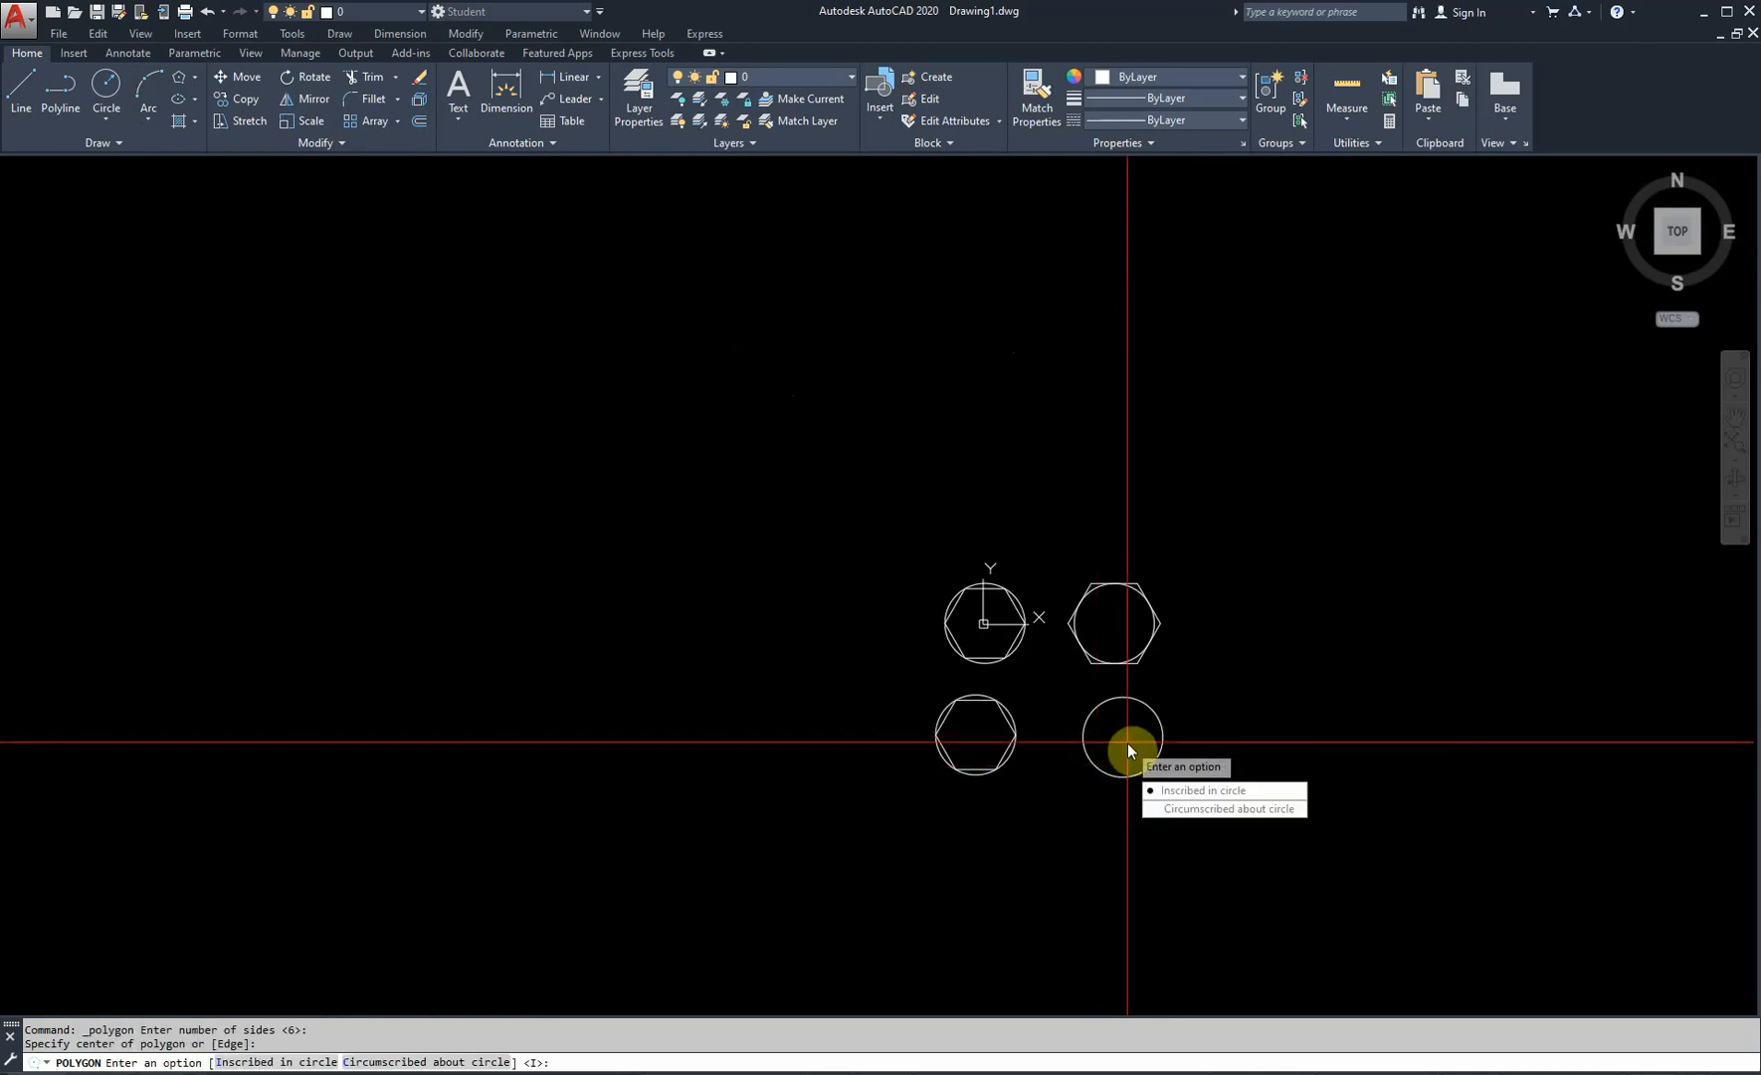
left_click(1192, 810)
scroll(1104, 699, "up", 4)
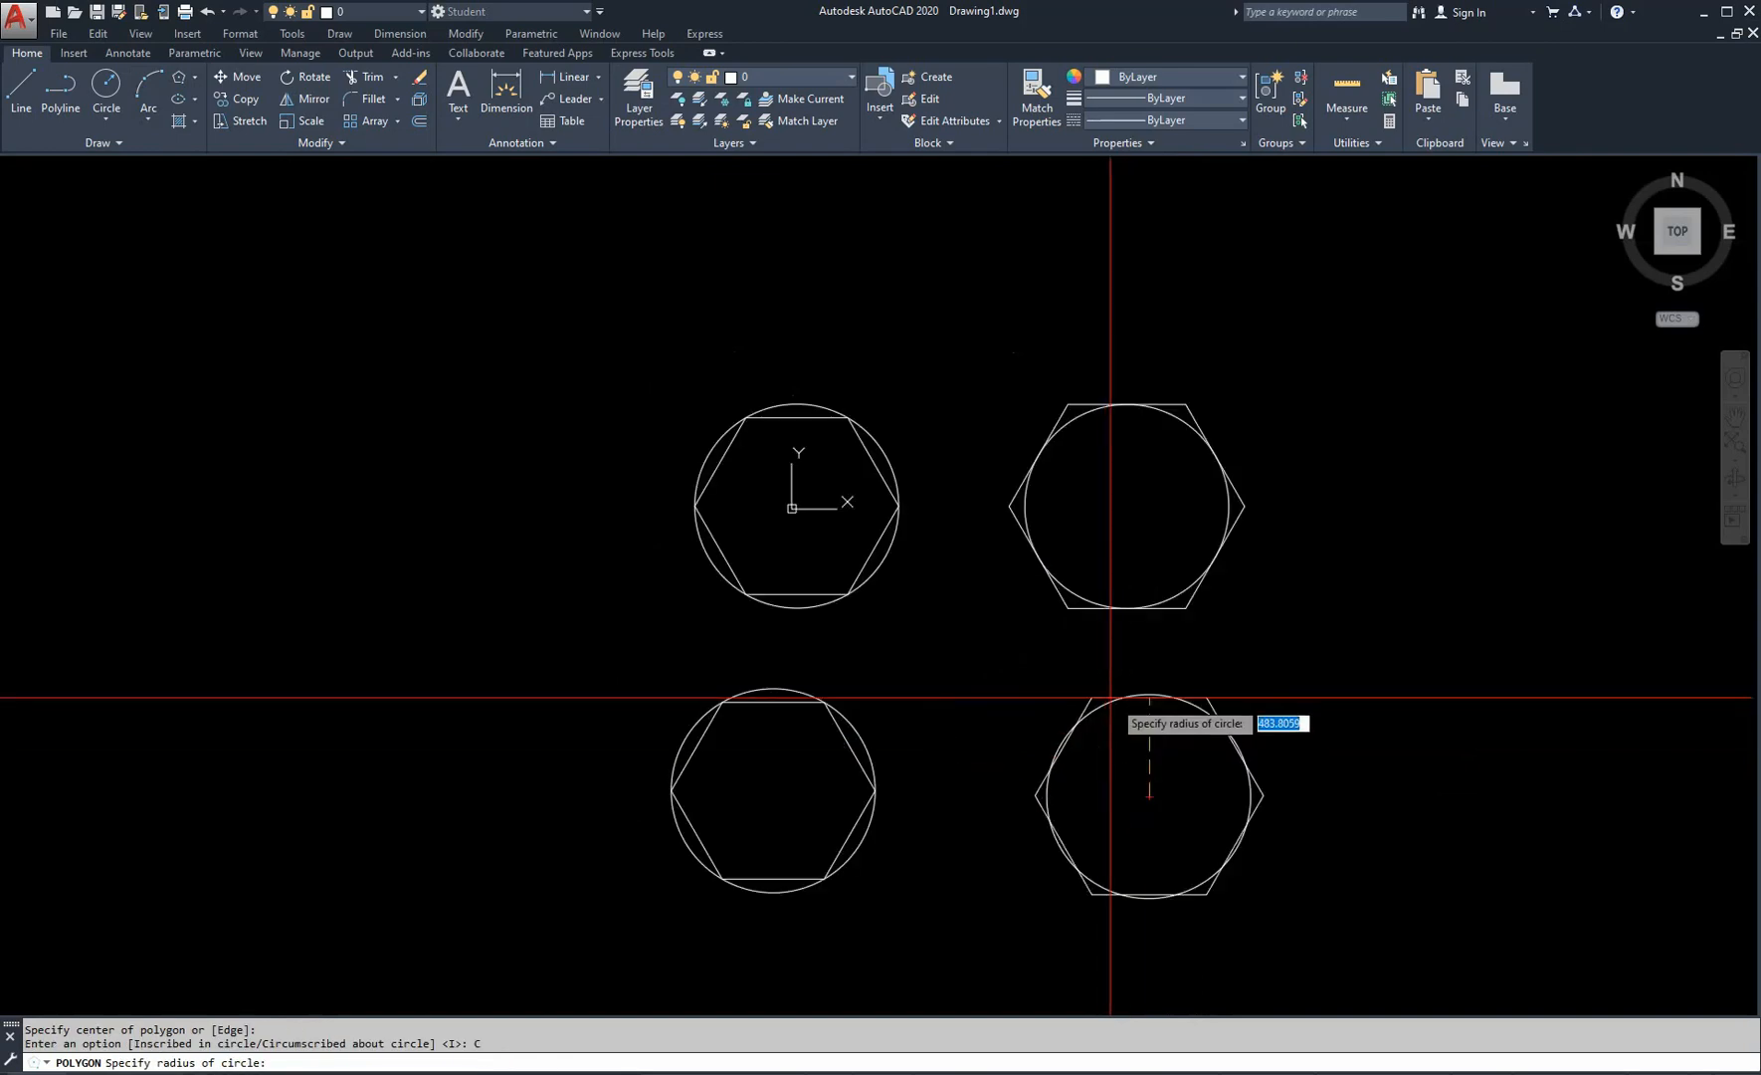
type("500")
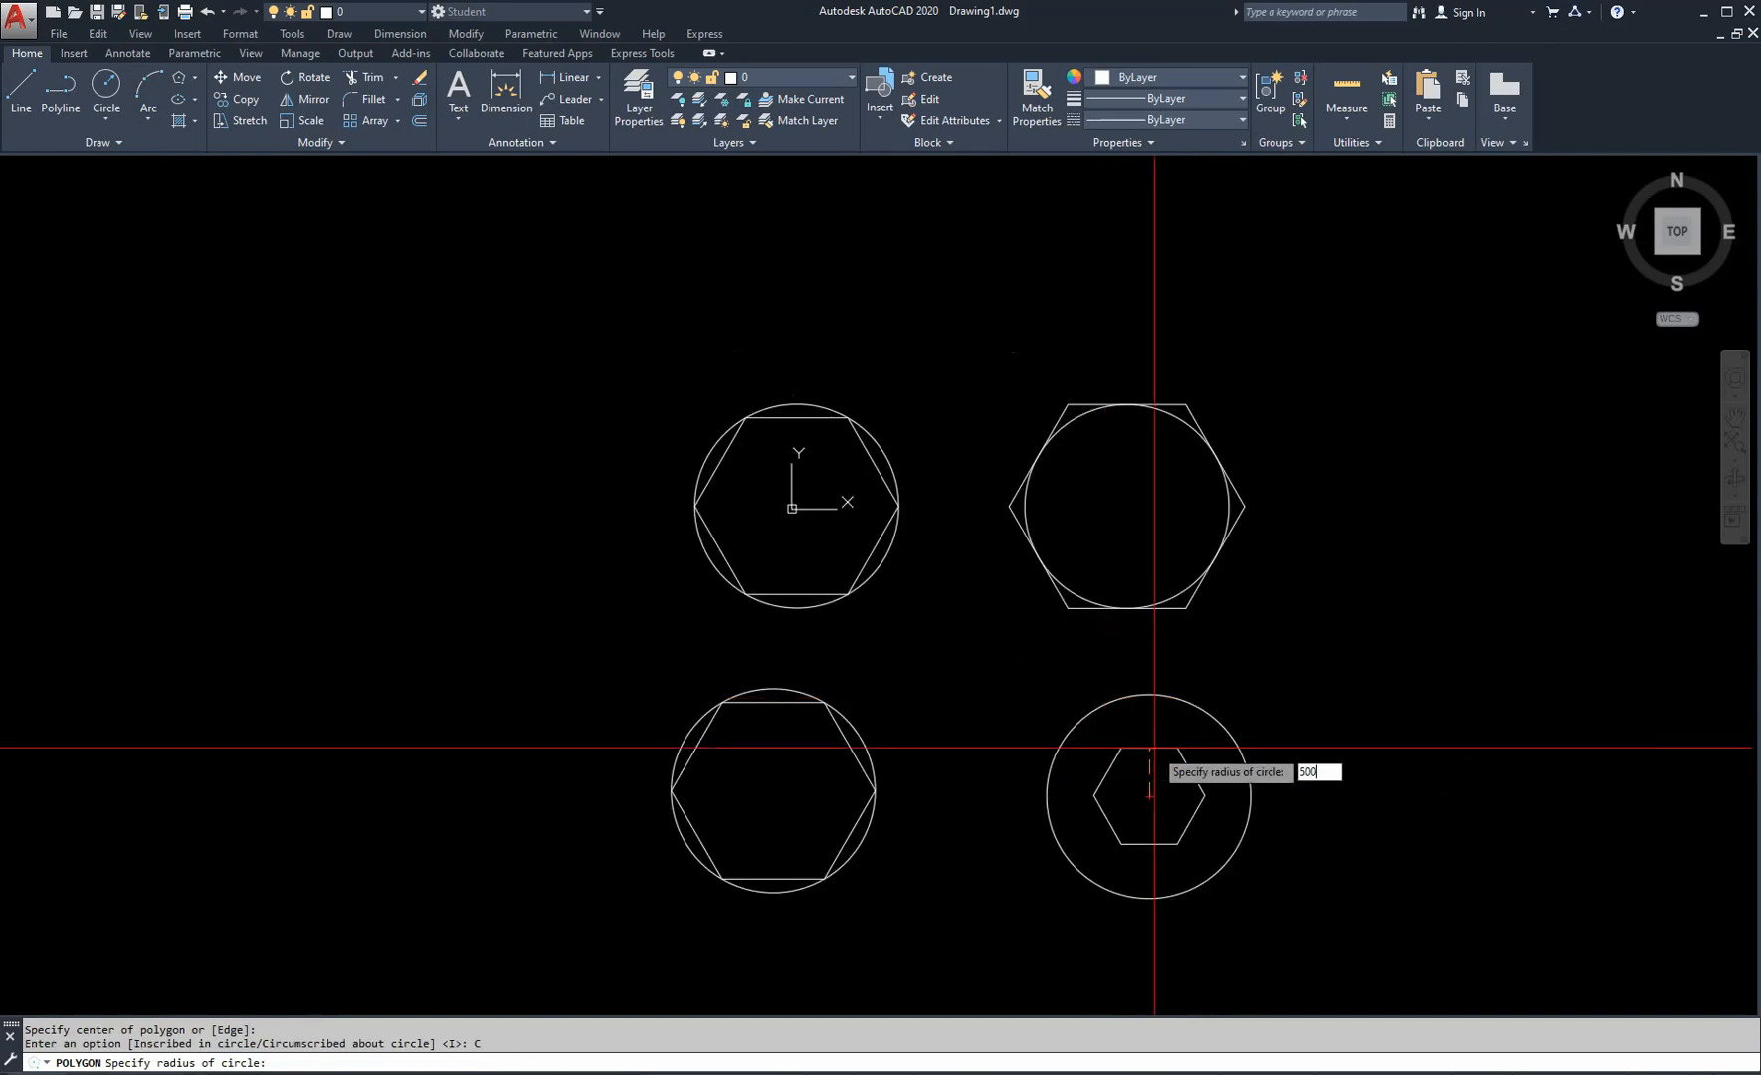
key("Return")
scroll(1154, 748, "up", 3)
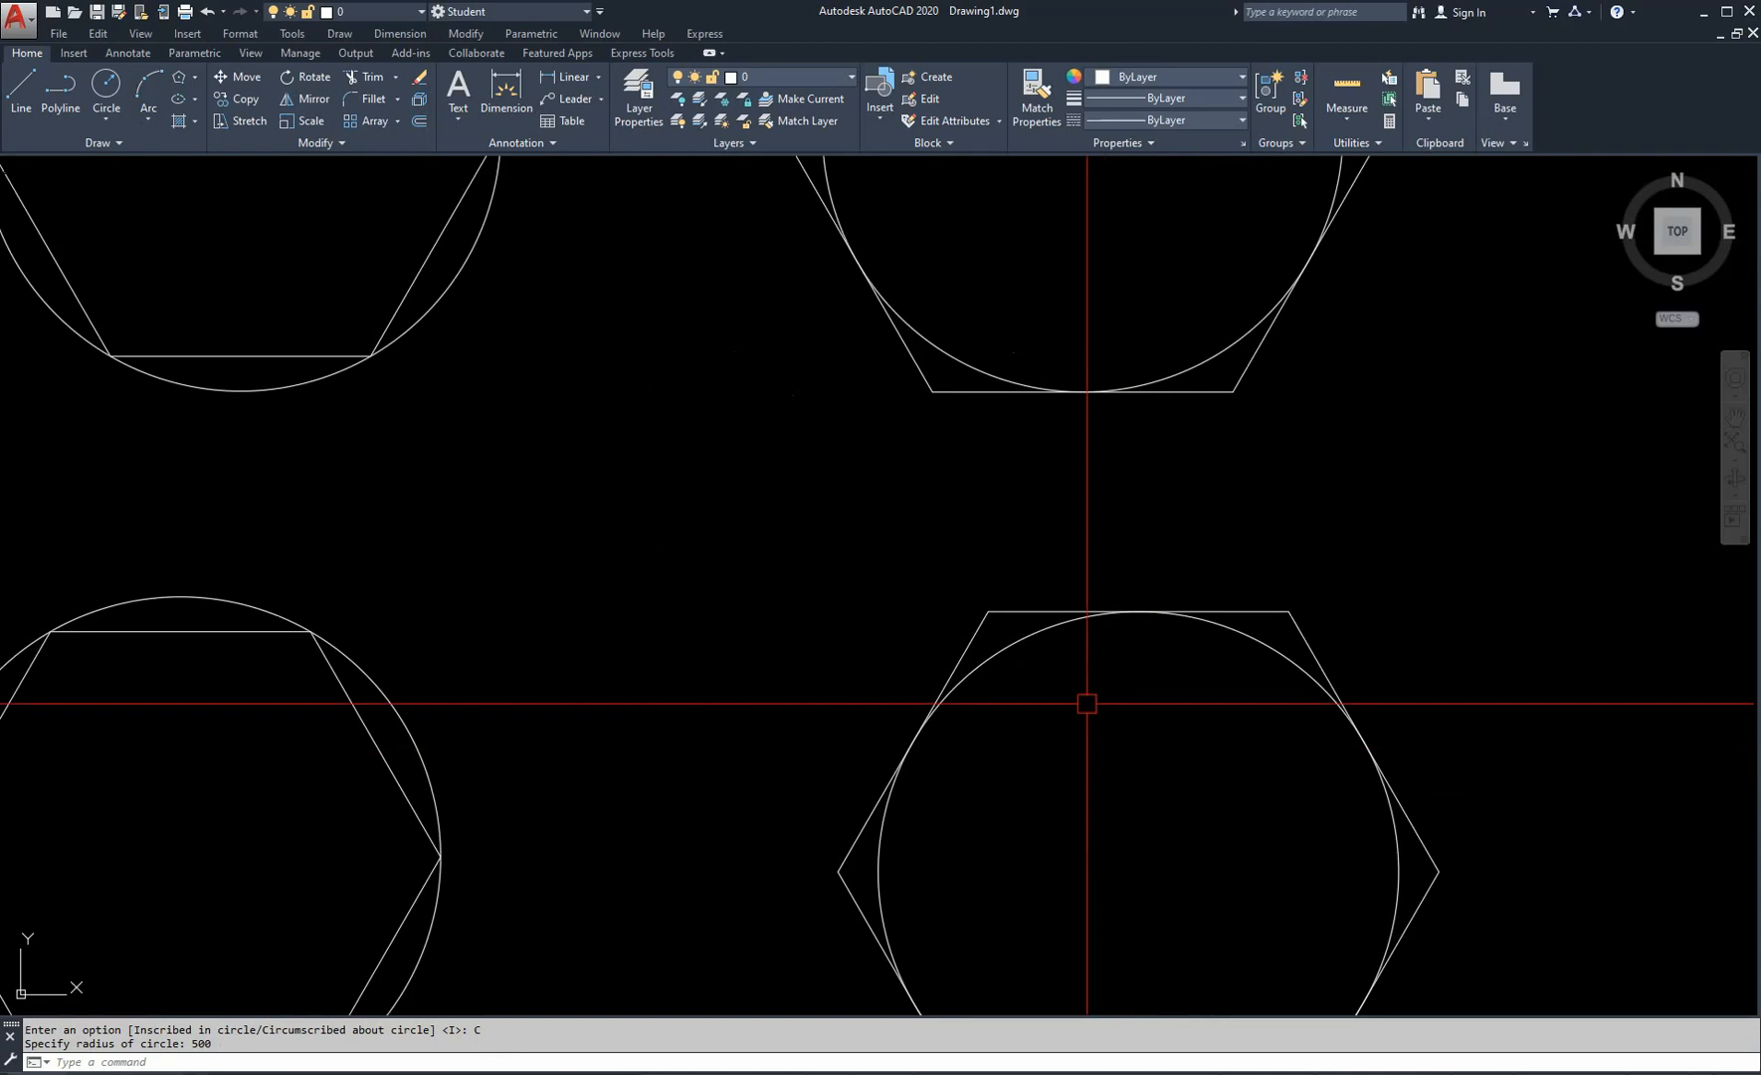
scroll(1085, 704, "down", 1)
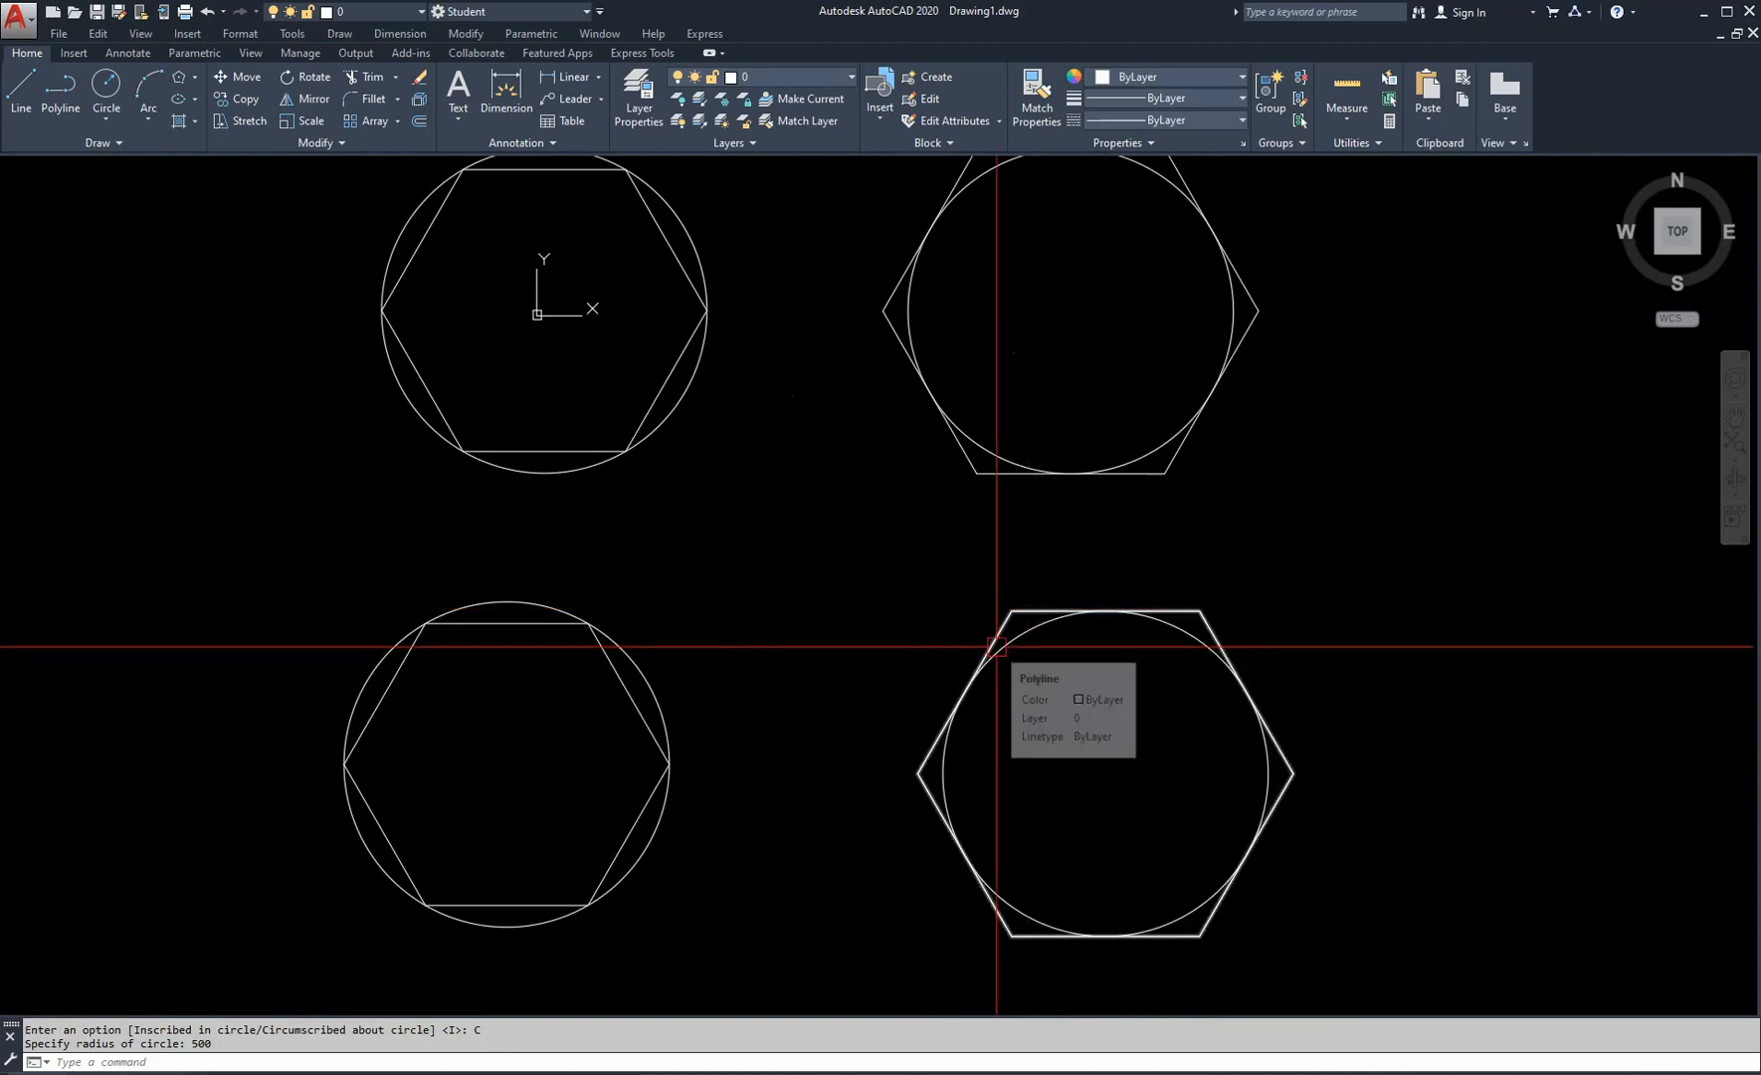
scroll(1007, 643, "down", 2)
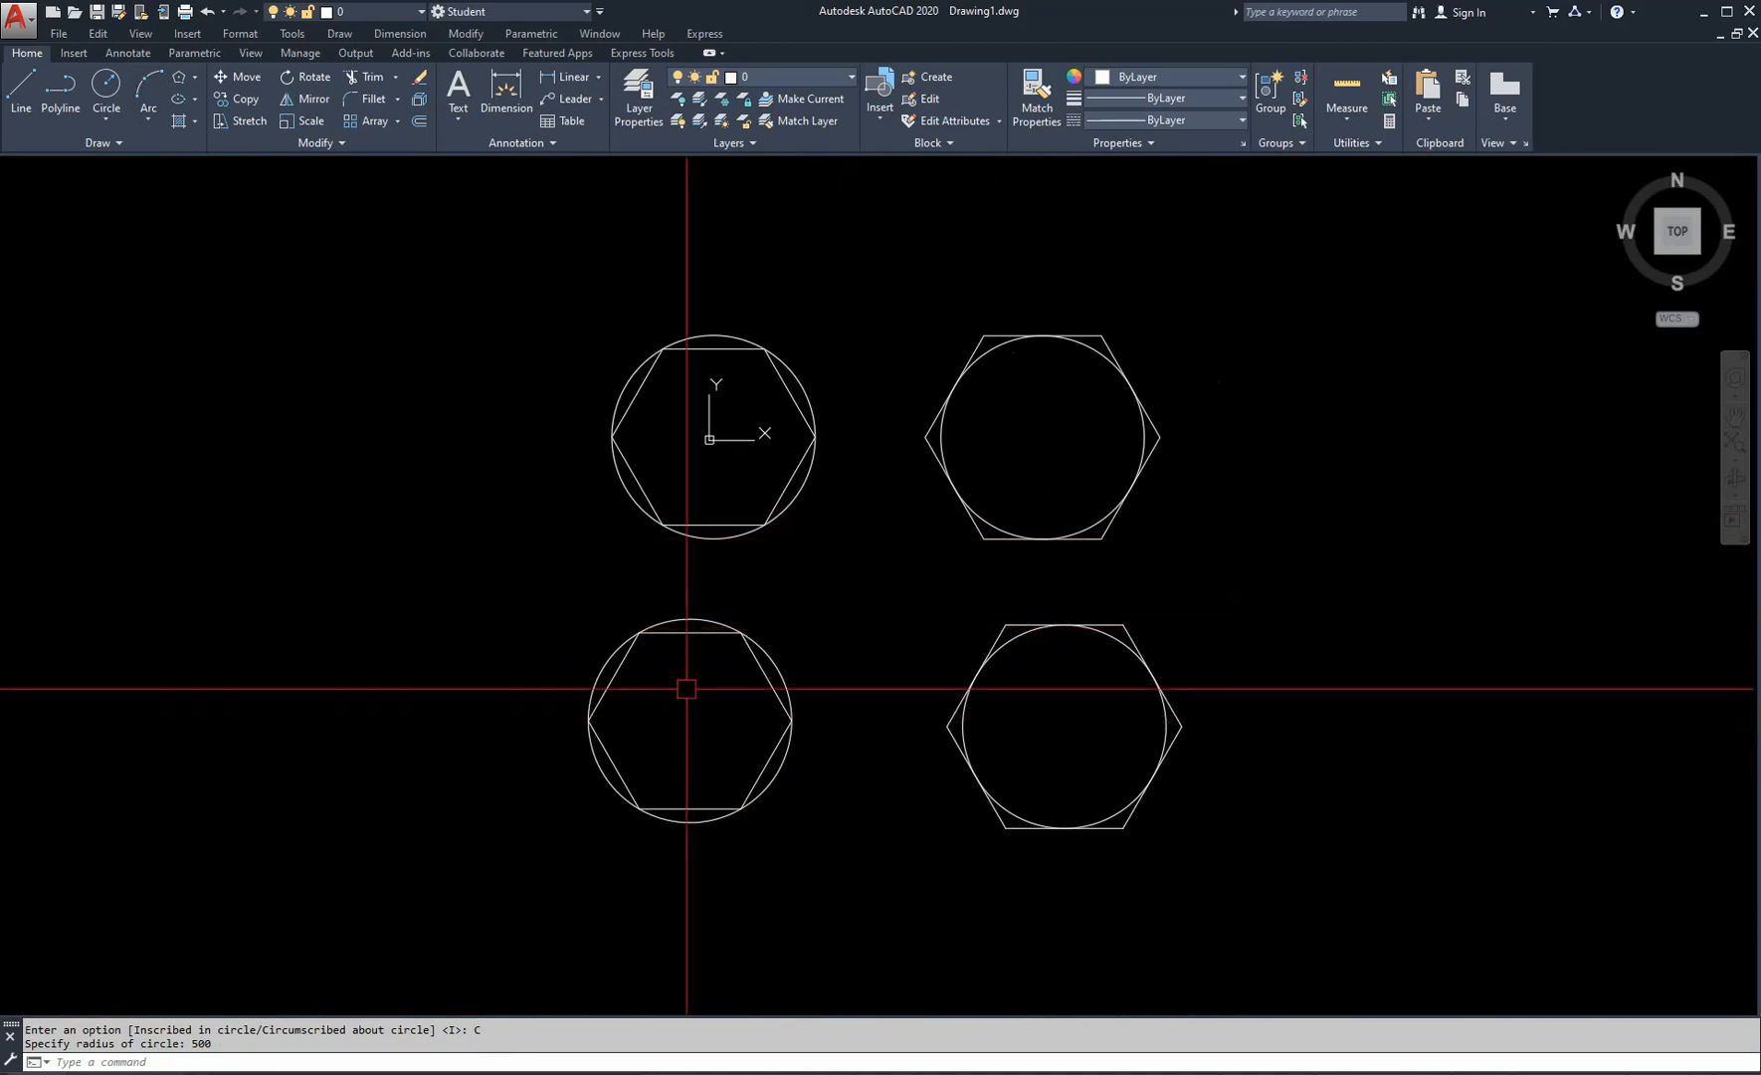
- Draw a 3-sided polygon inscribed in the lower-left circle, centered on its center with a radius of 500
type("POL")
key("Return")
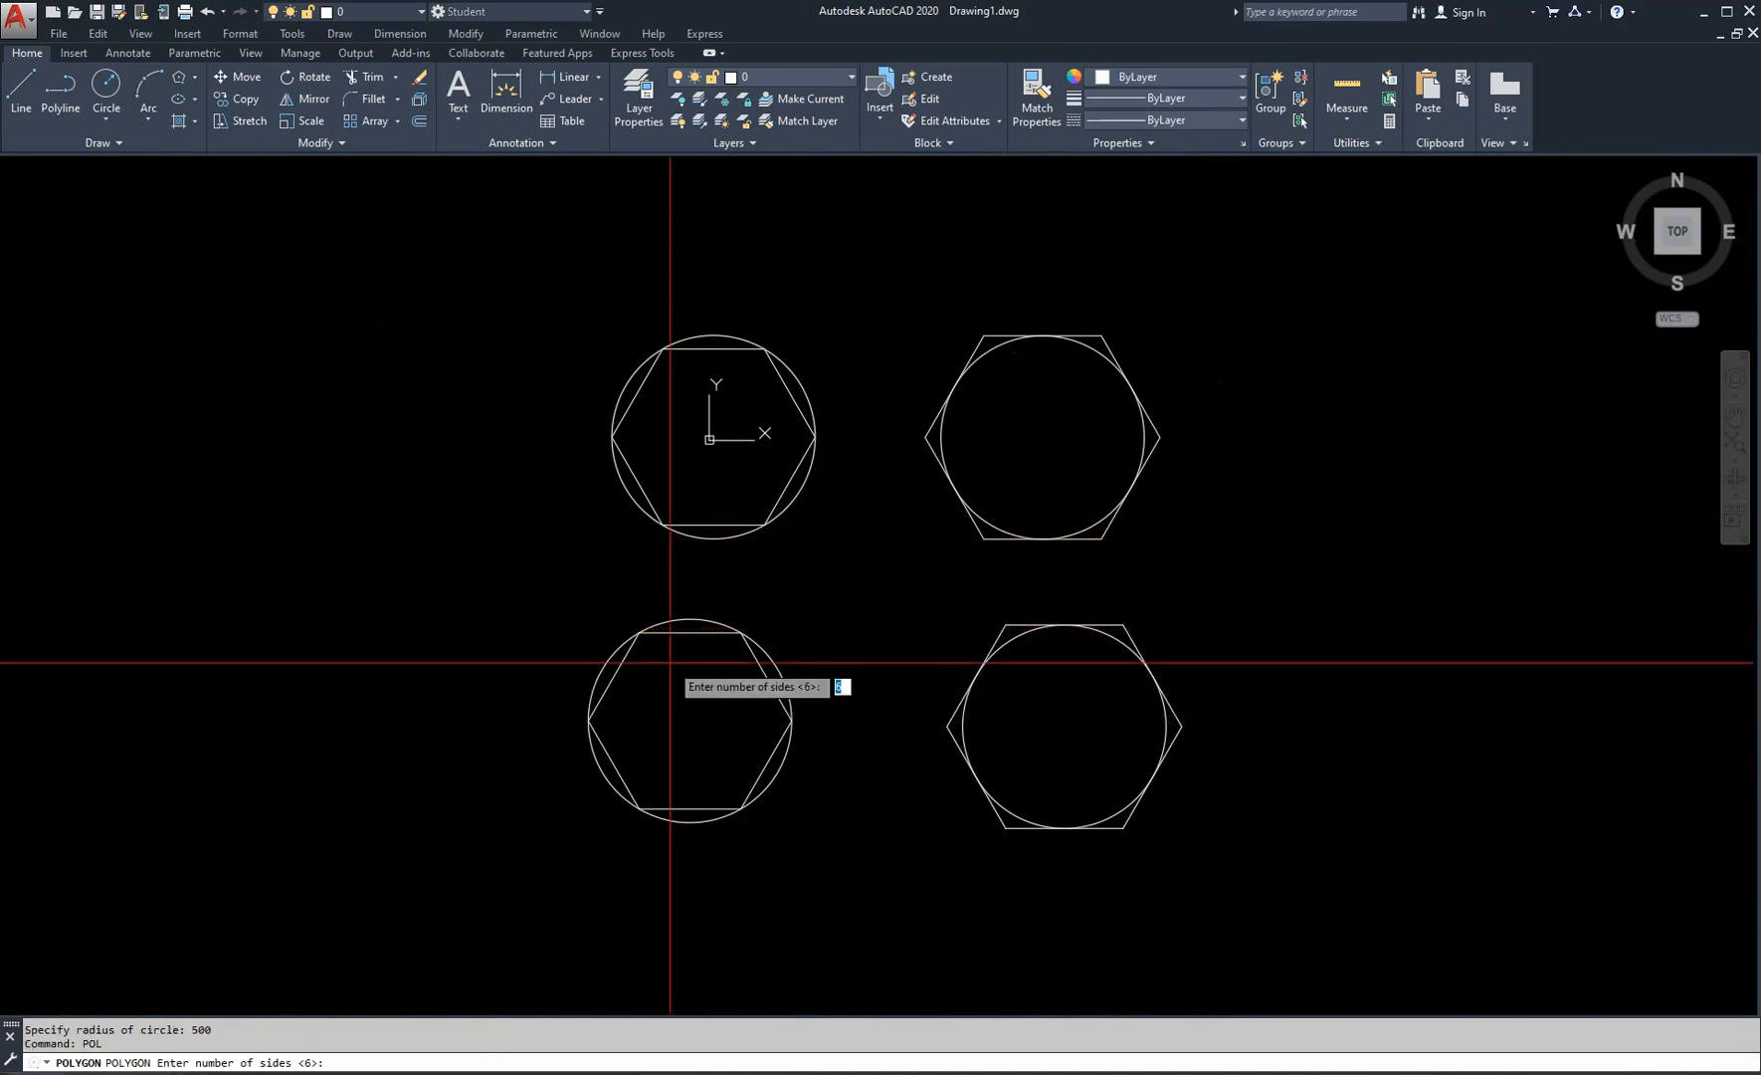
type("3")
key("Return")
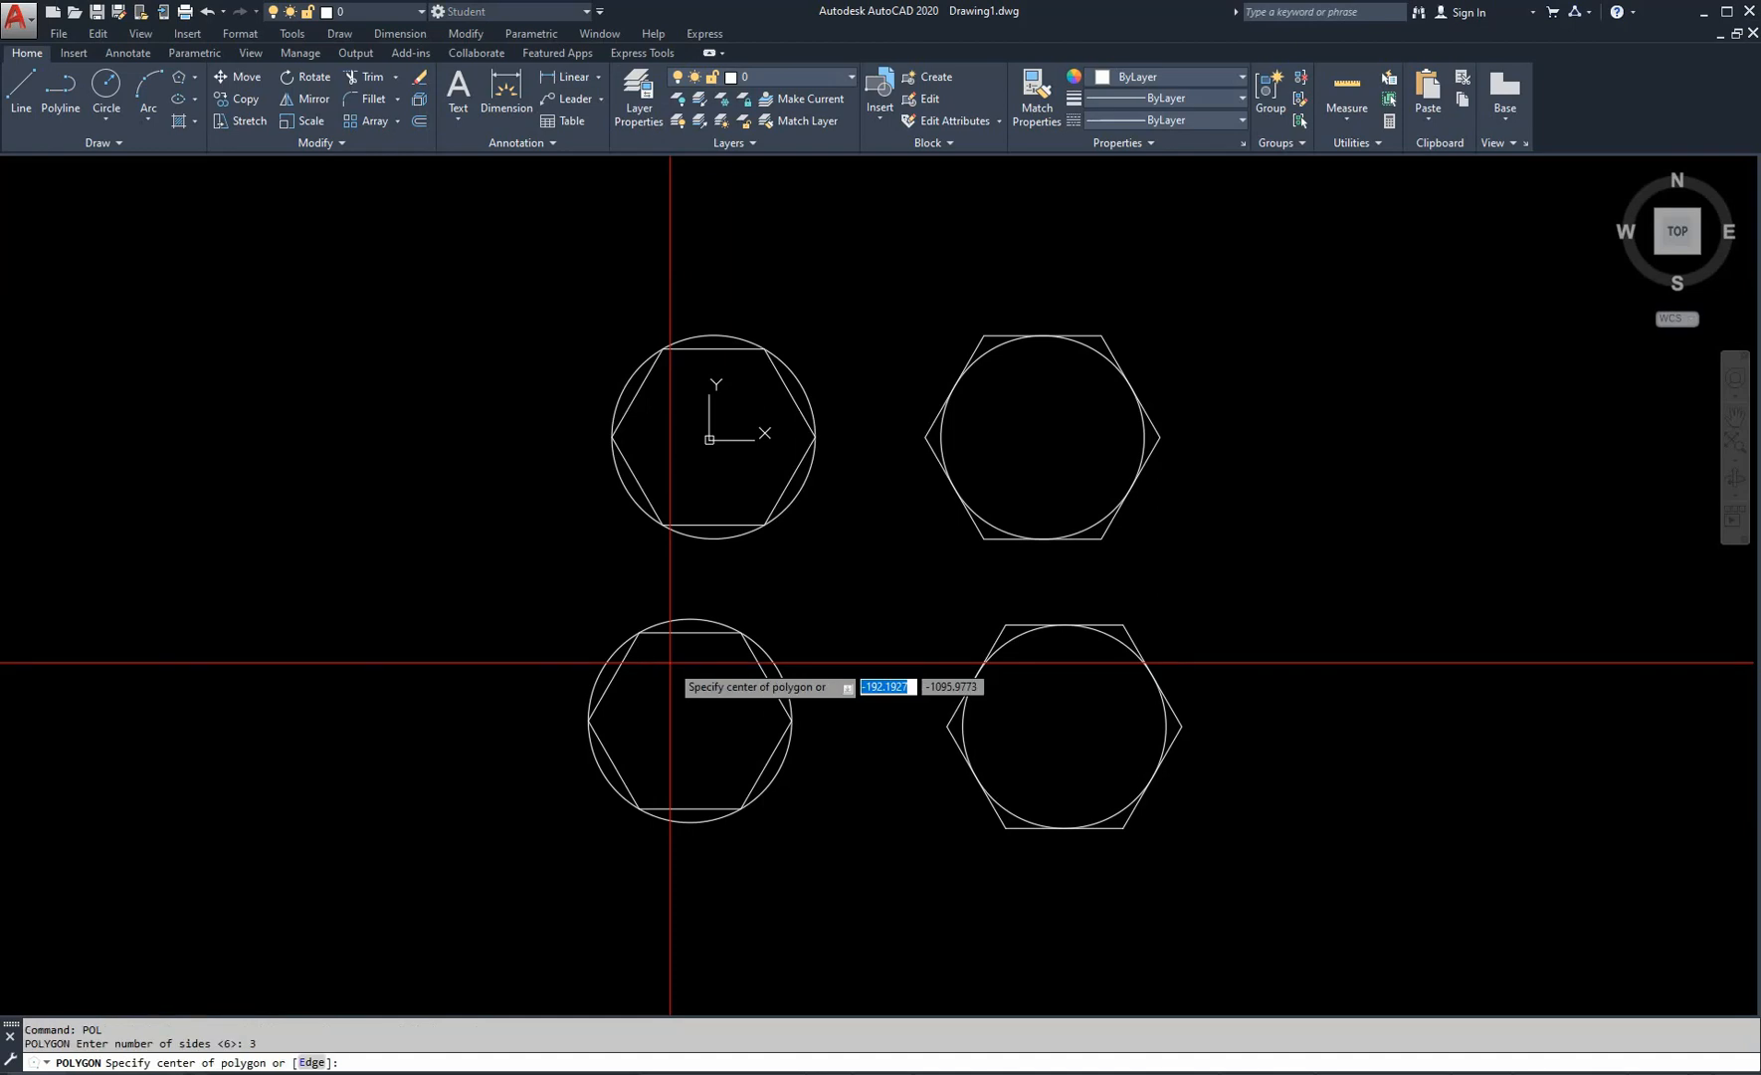
left_click(694, 725)
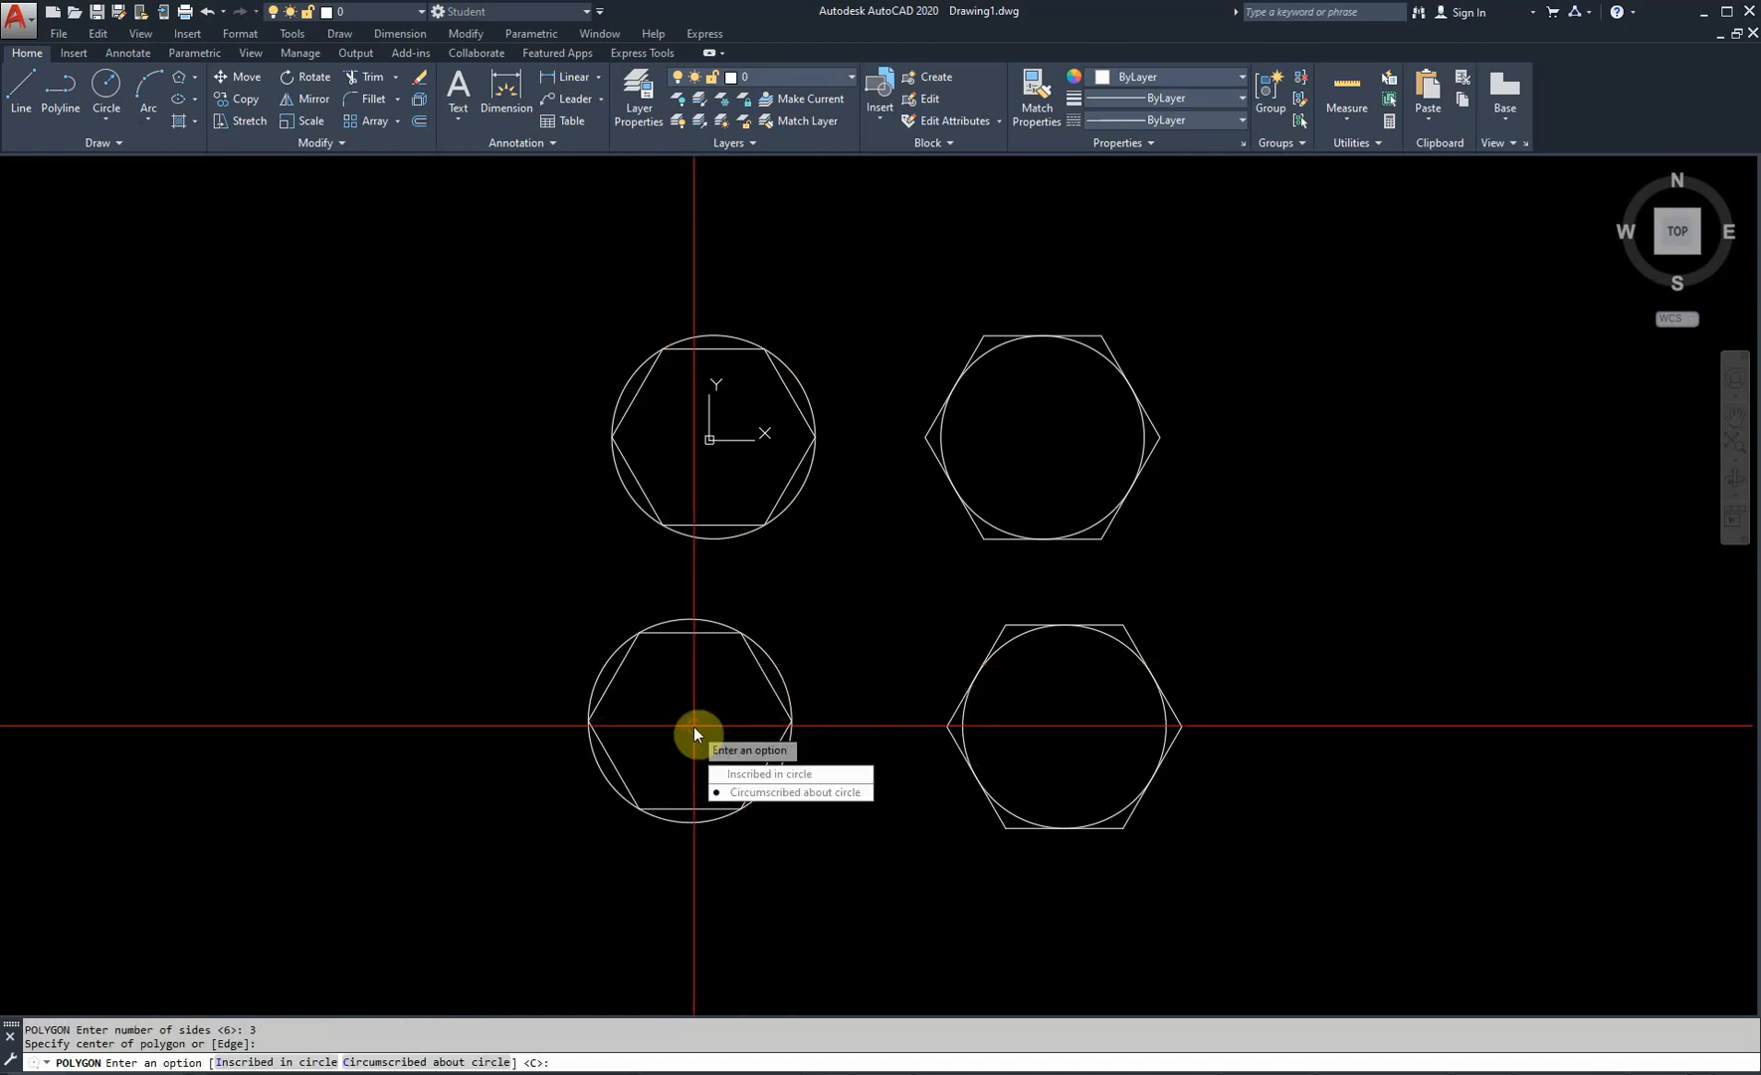
left_click(784, 775)
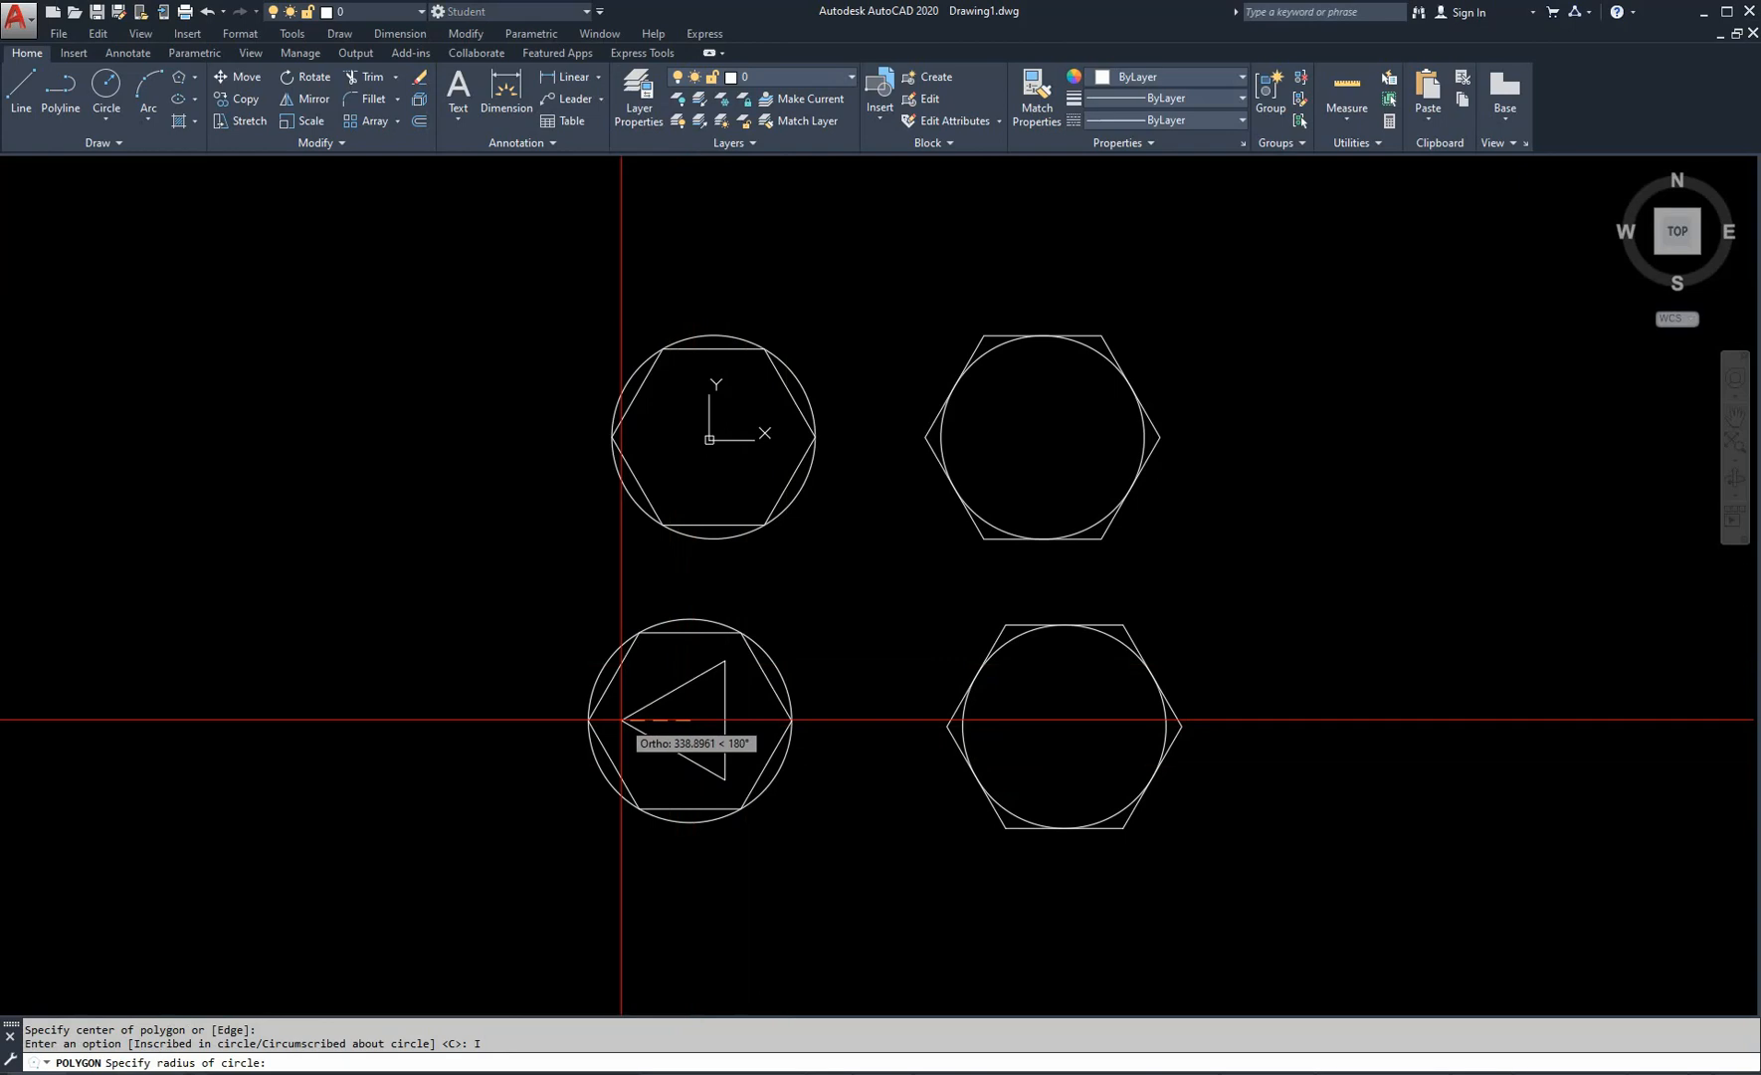
type("500")
key("Return")
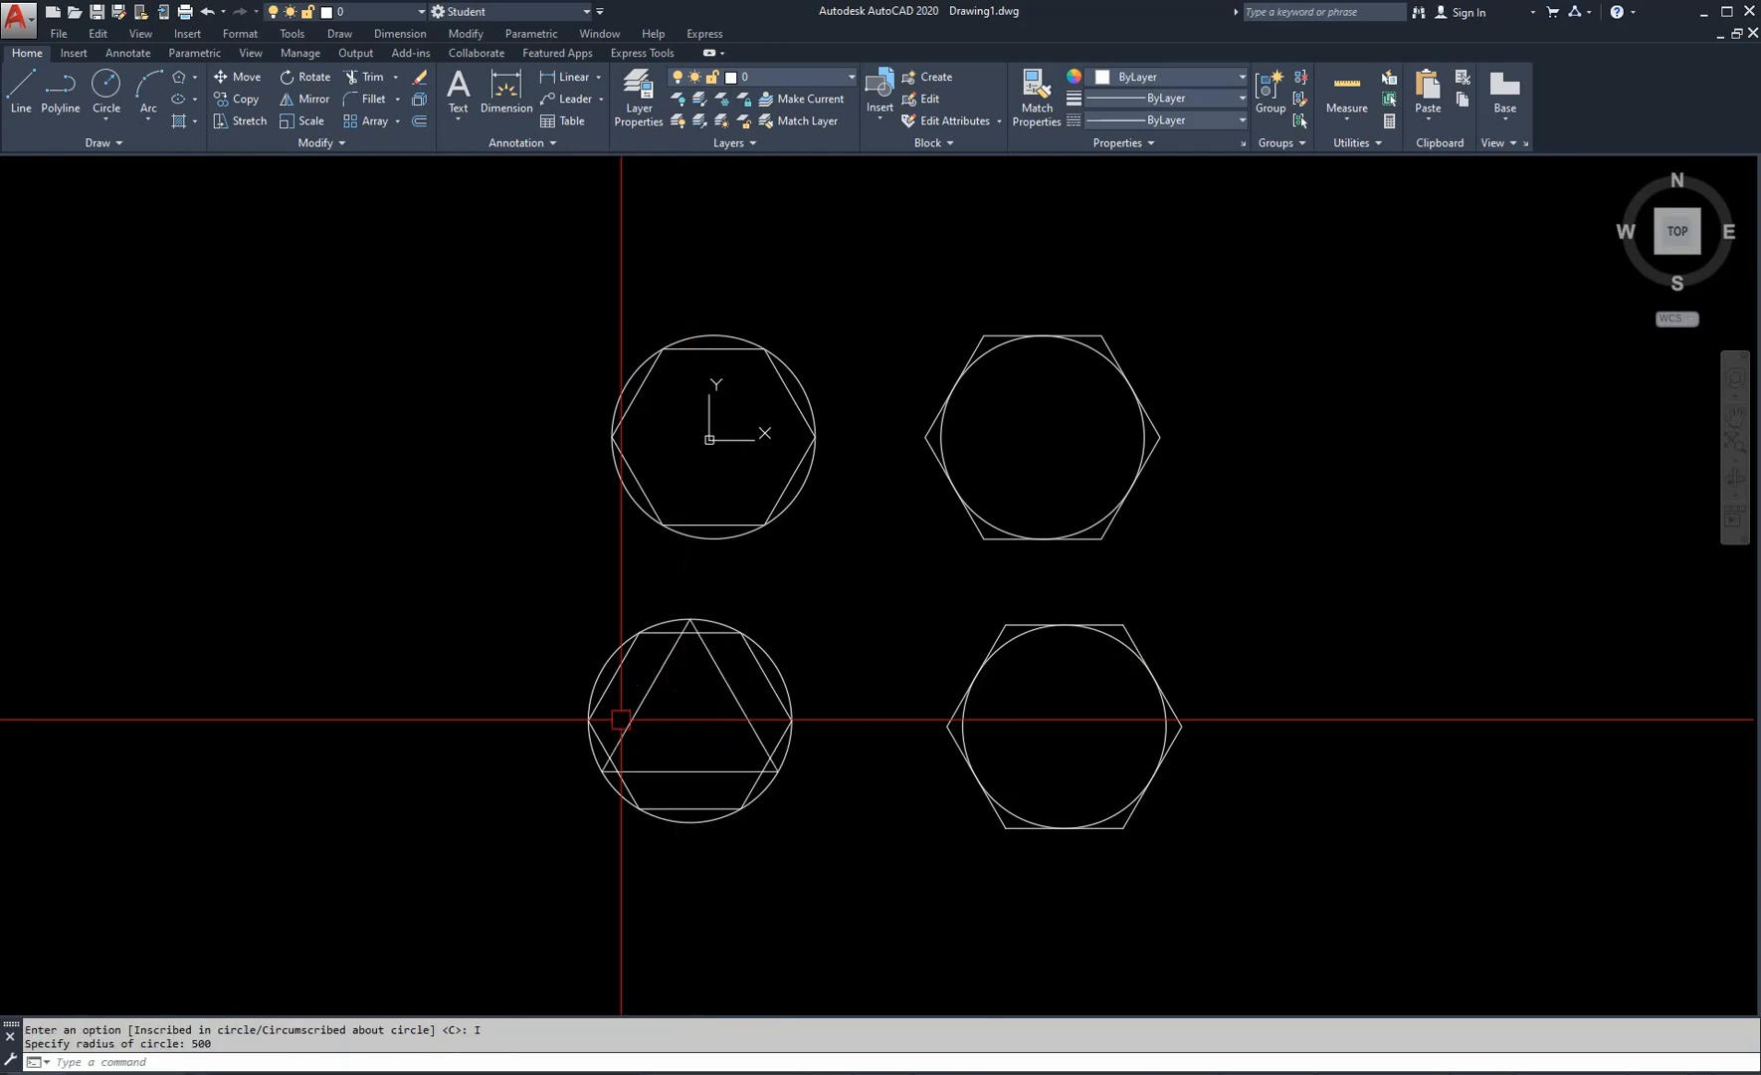
- Examine how the corners of the inscribed triangle meet the lower-left circle, and clear the selection
scroll(706, 740, "up", 4)
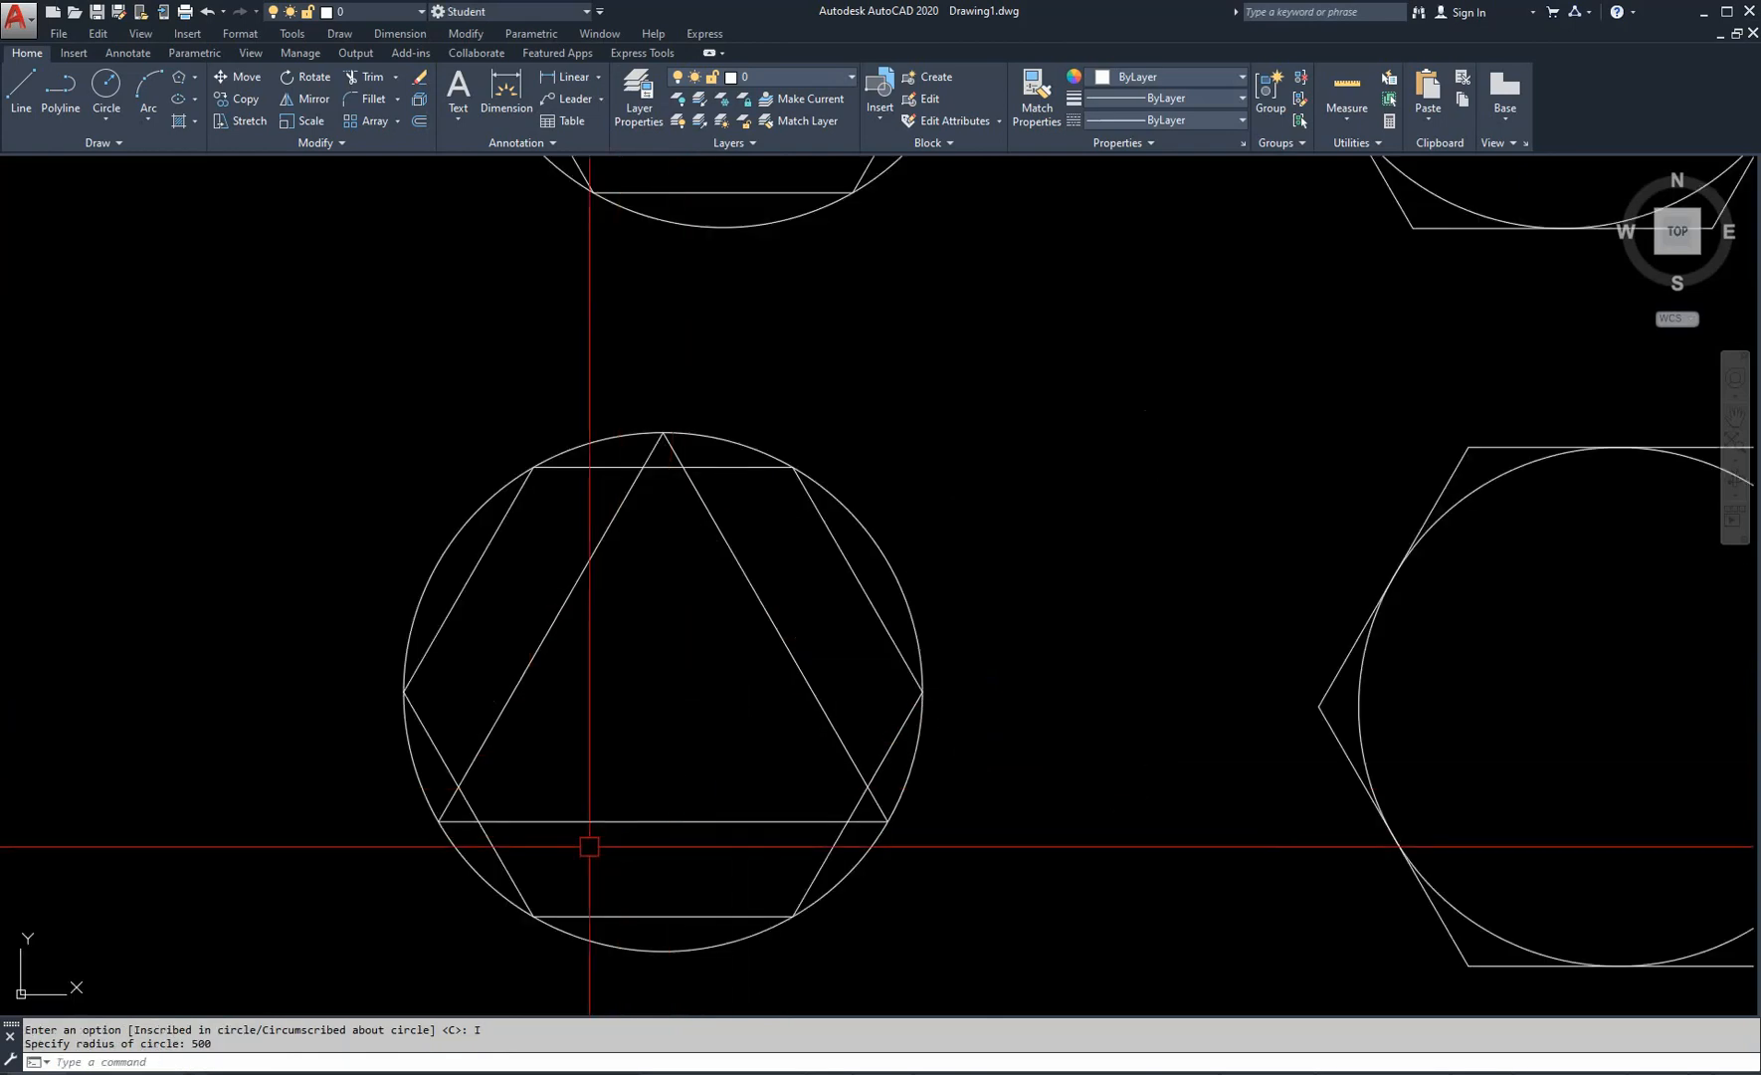
left_click(445, 841)
scroll(445, 841, "up", 6)
scroll(403, 764, "down", 4)
middle_click_drag(1132, 775, 1133, 953)
scroll(755, 299, "up", 2)
scroll(609, 354, "down", 6)
key("Escape")
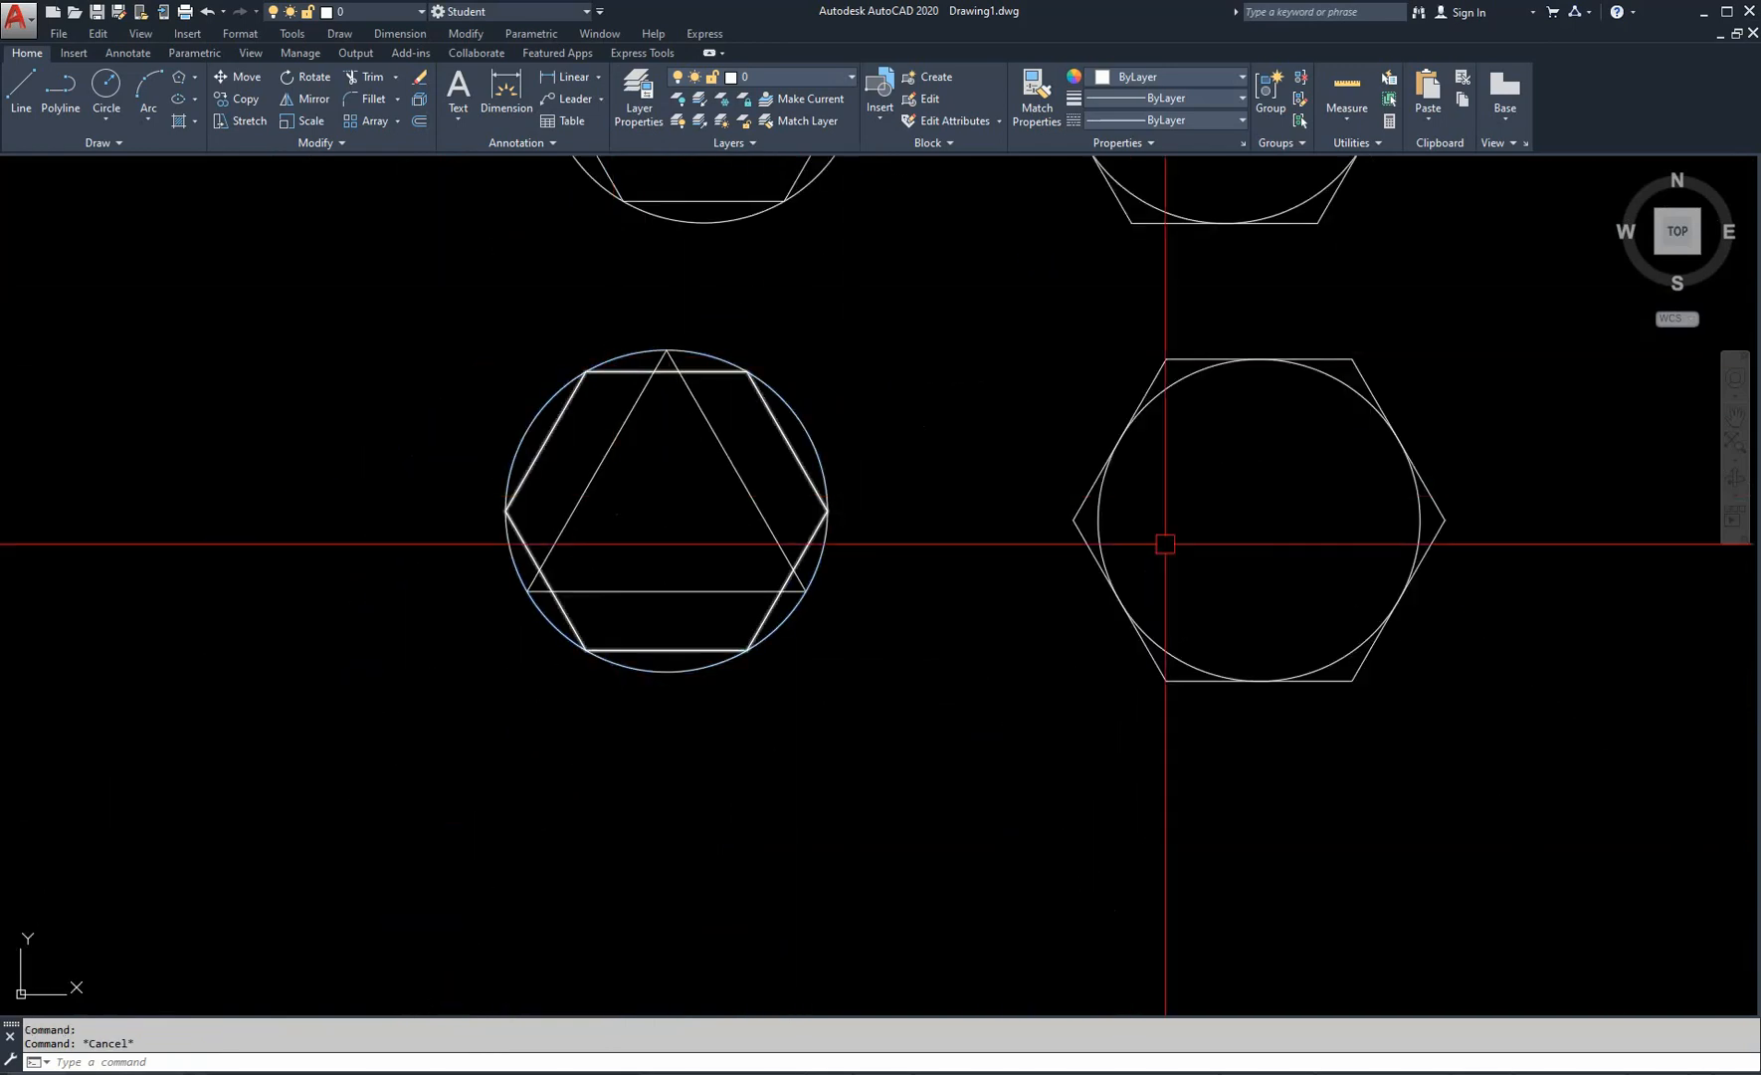
scroll(968, 627, "down", 1)
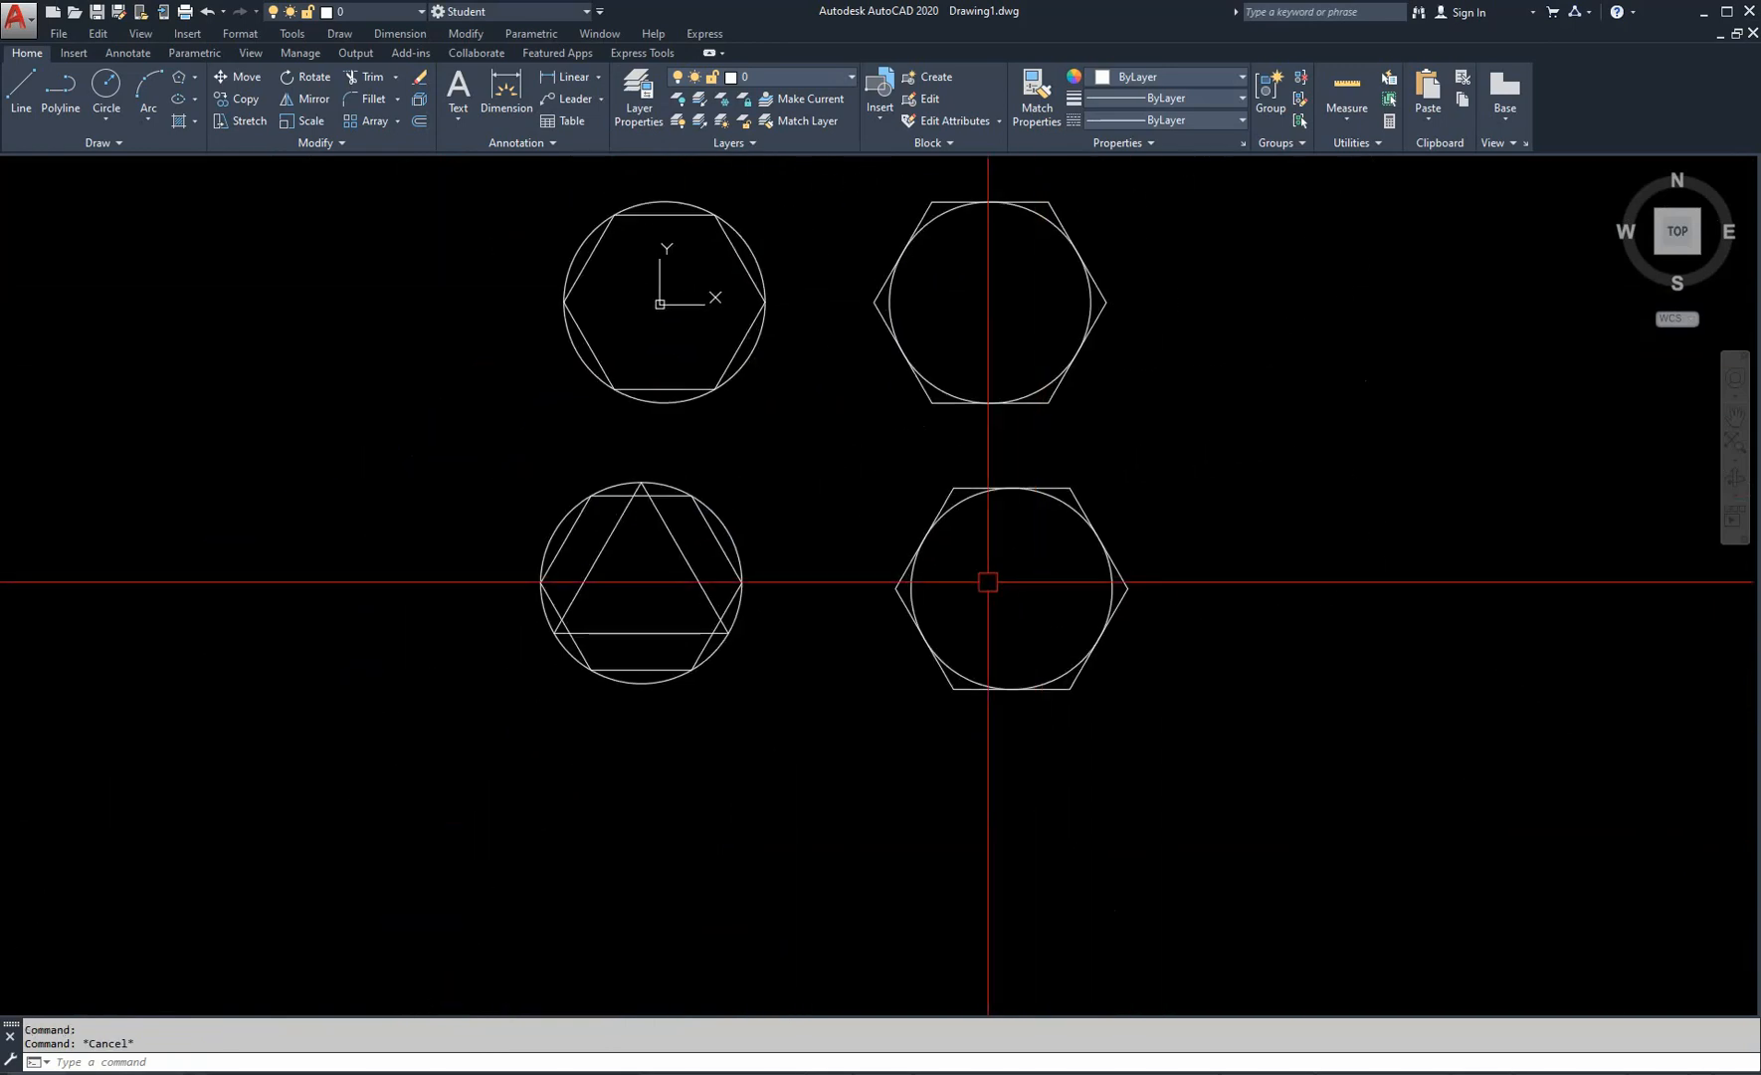
- Draw a 3-sided polygon circumscribed about the lower-right circle, centered on its center with a radius of 500
scroll(981, 587, "up", 2)
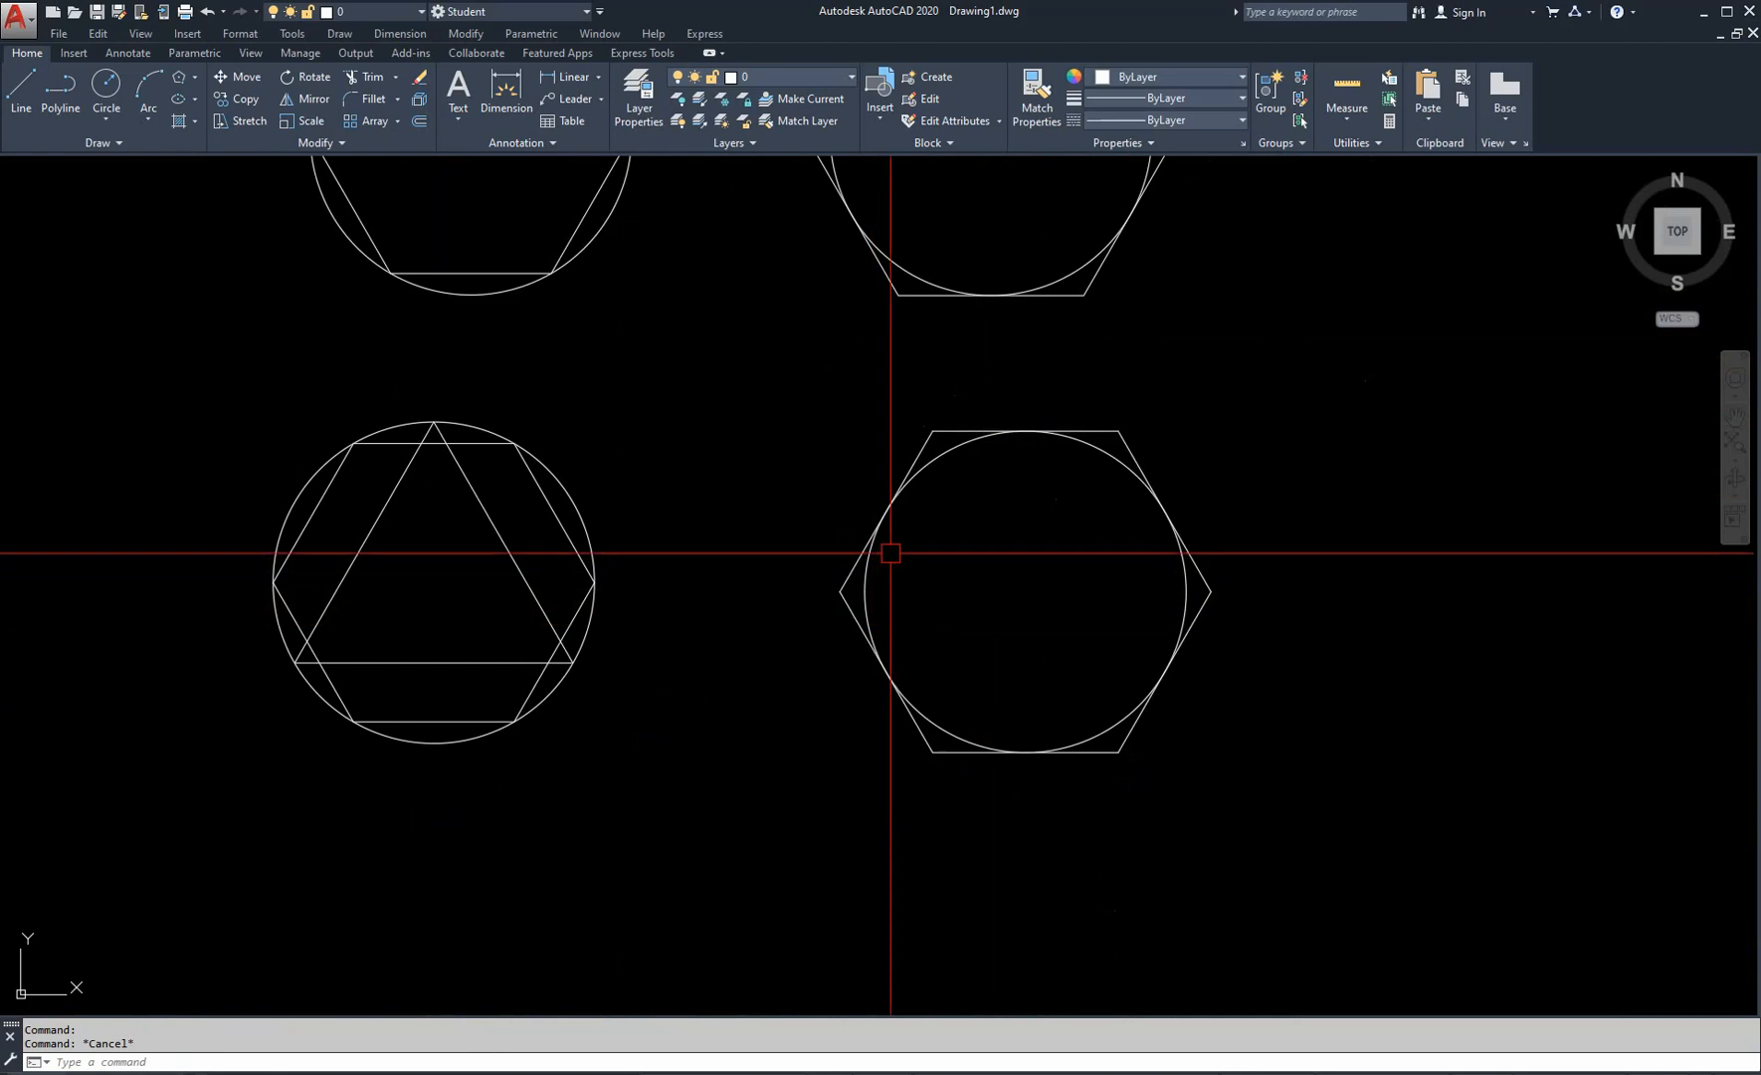
type("POL")
key("Return")
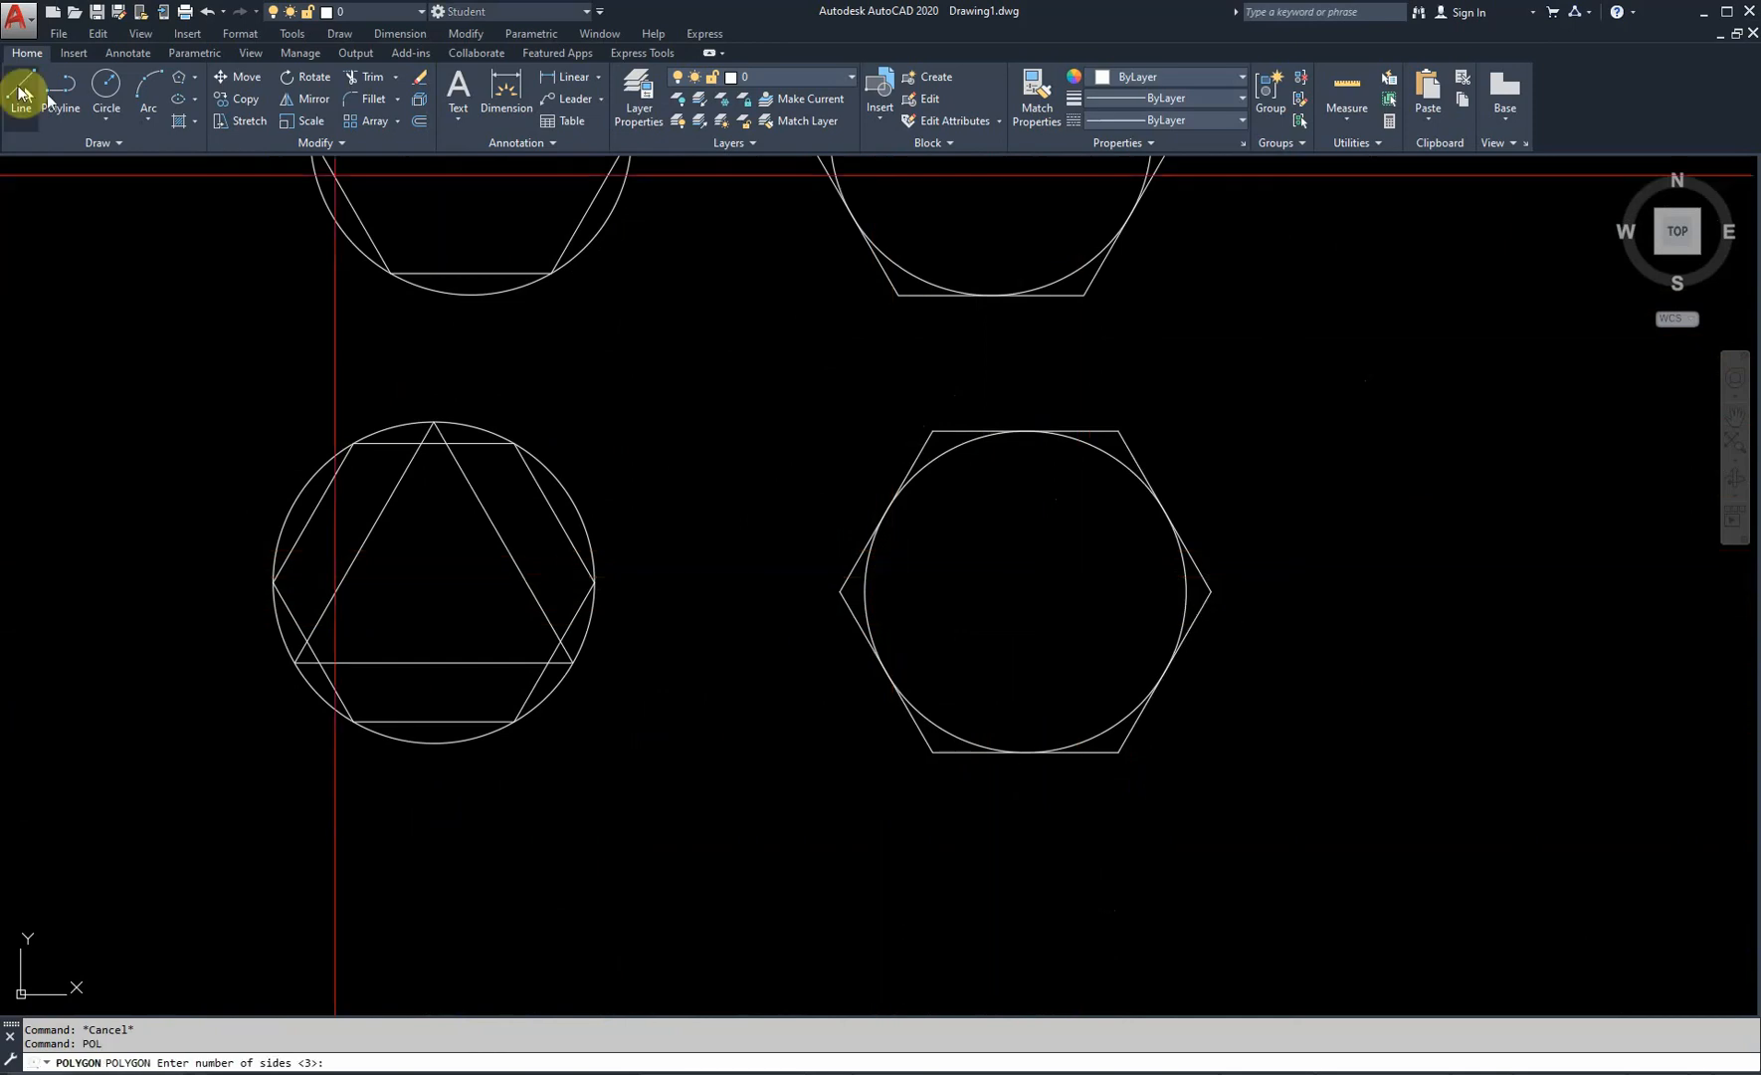
key("Return")
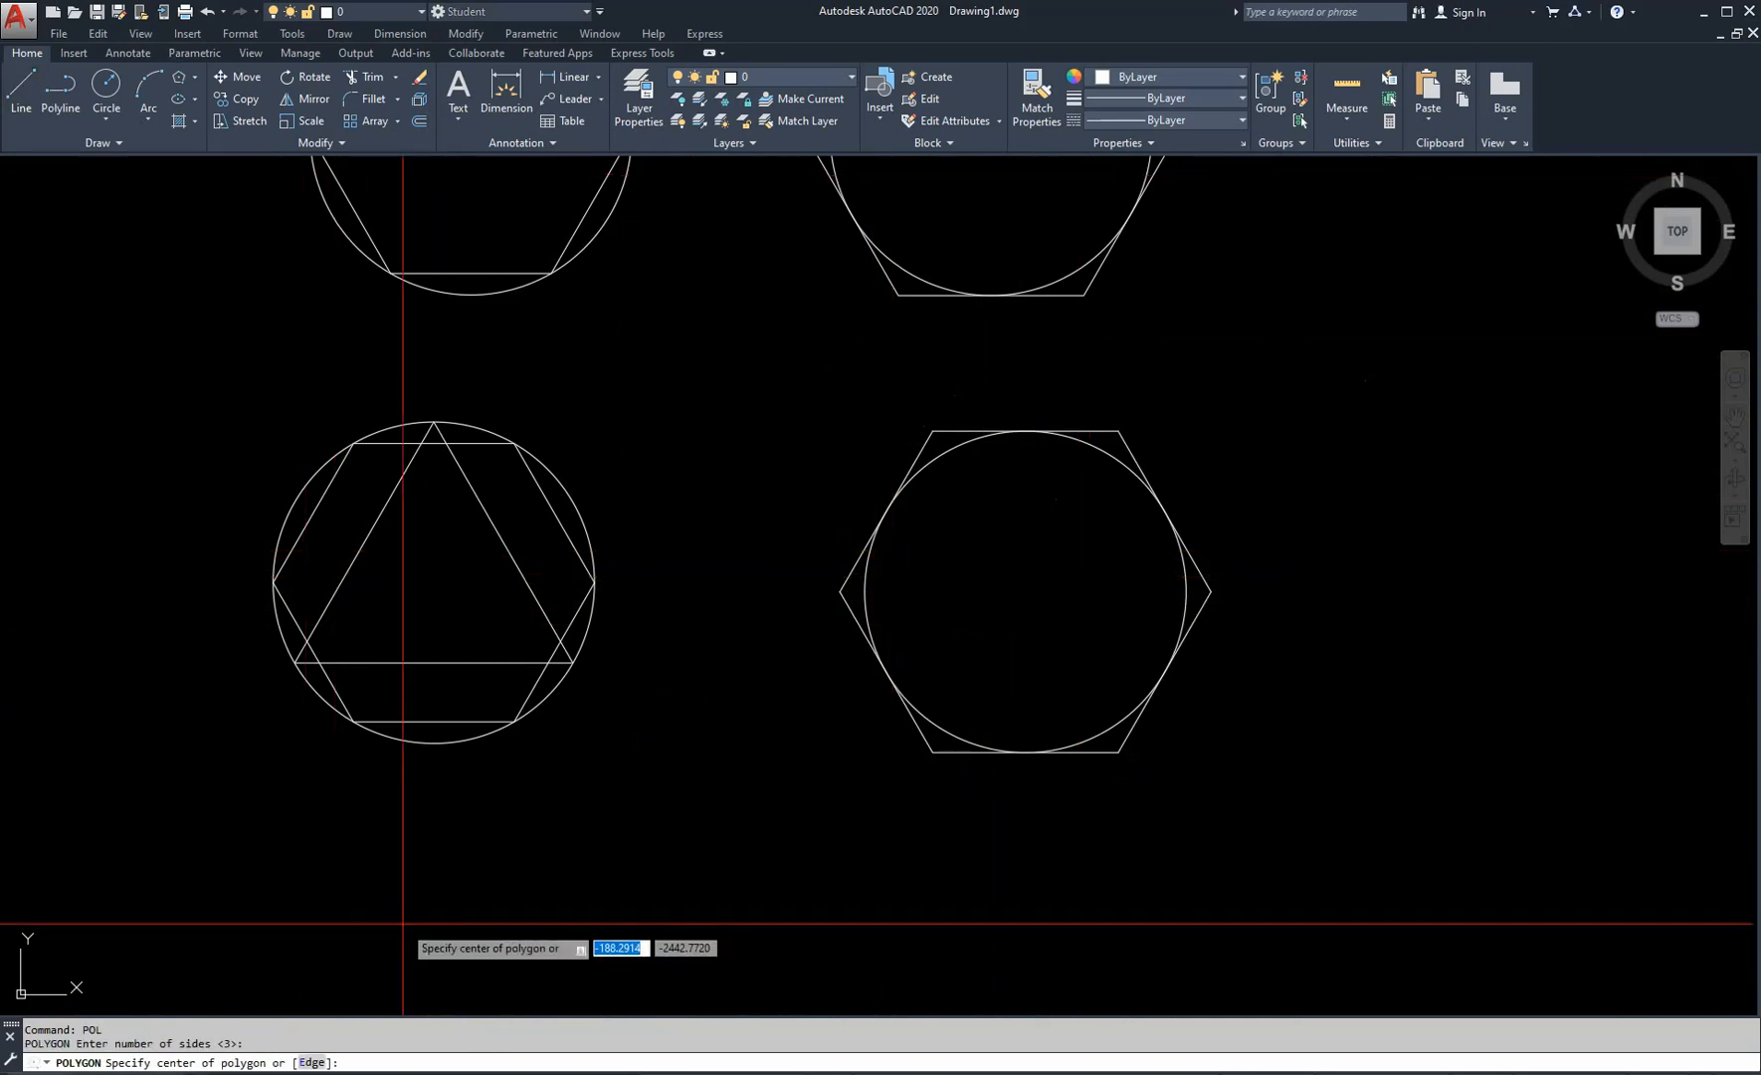
scroll(1191, 594, "down", 4)
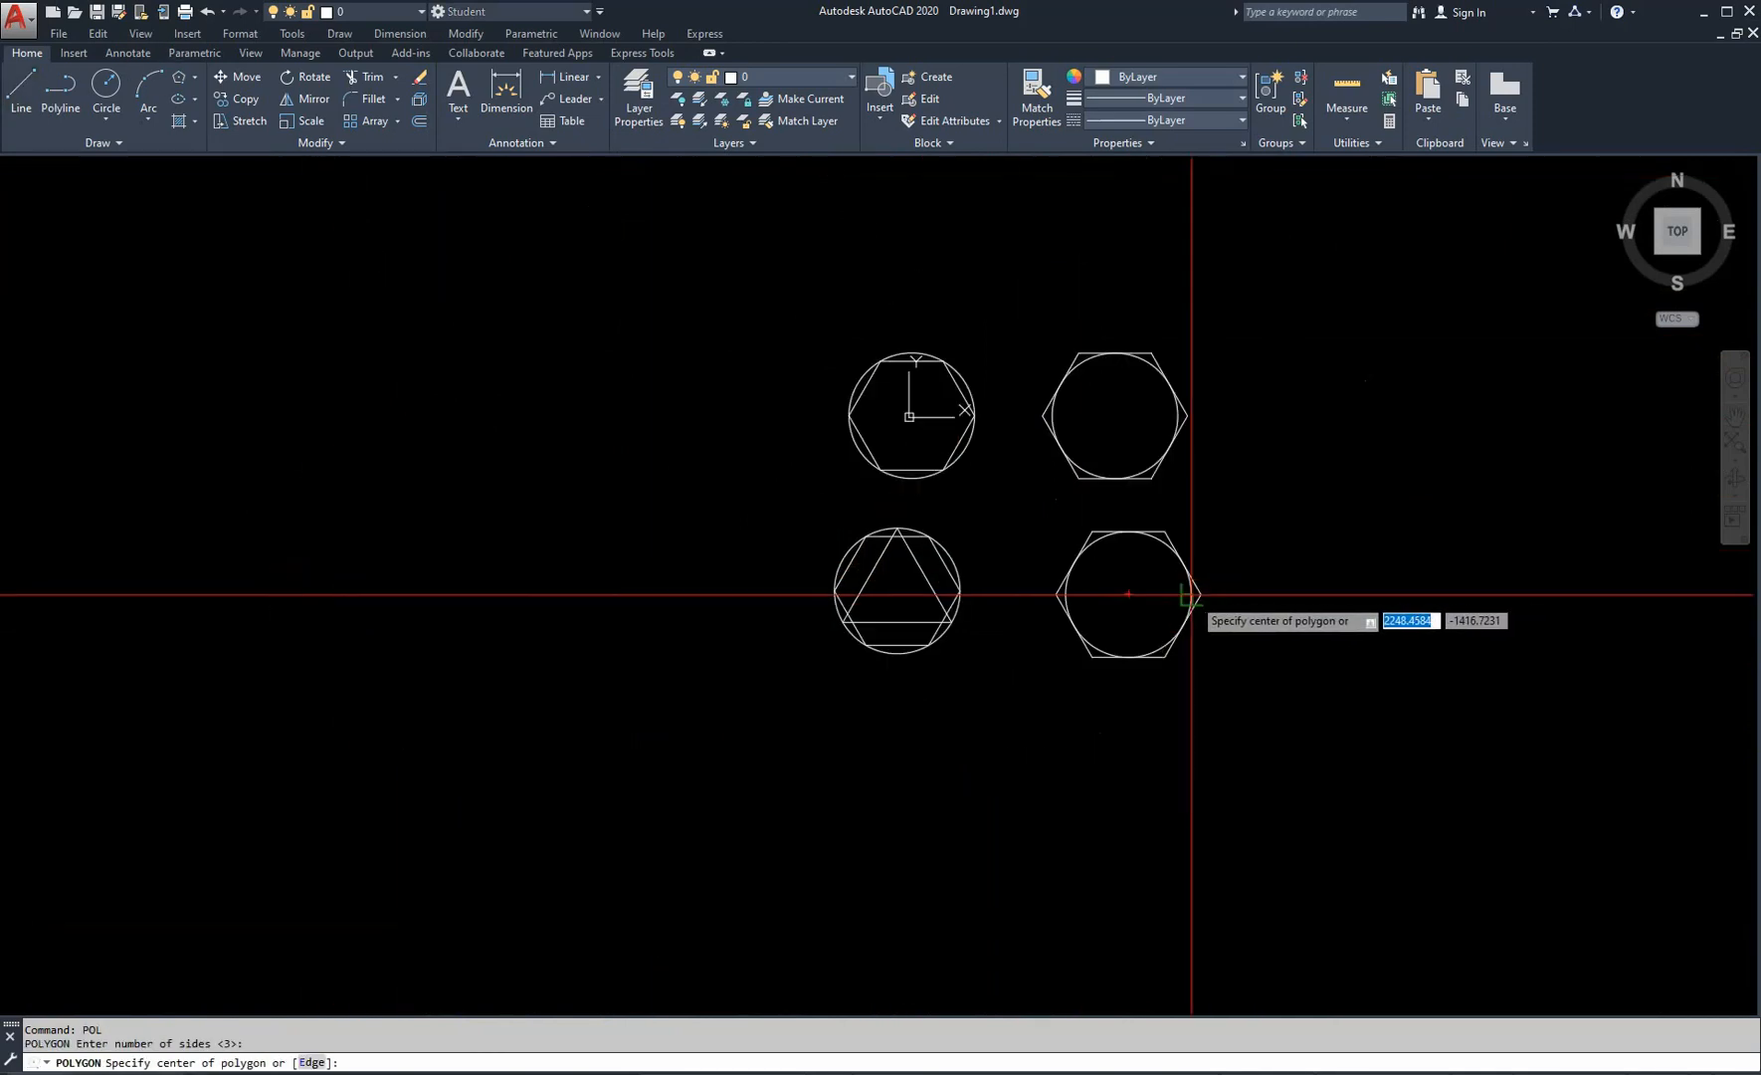
left_click(1129, 597)
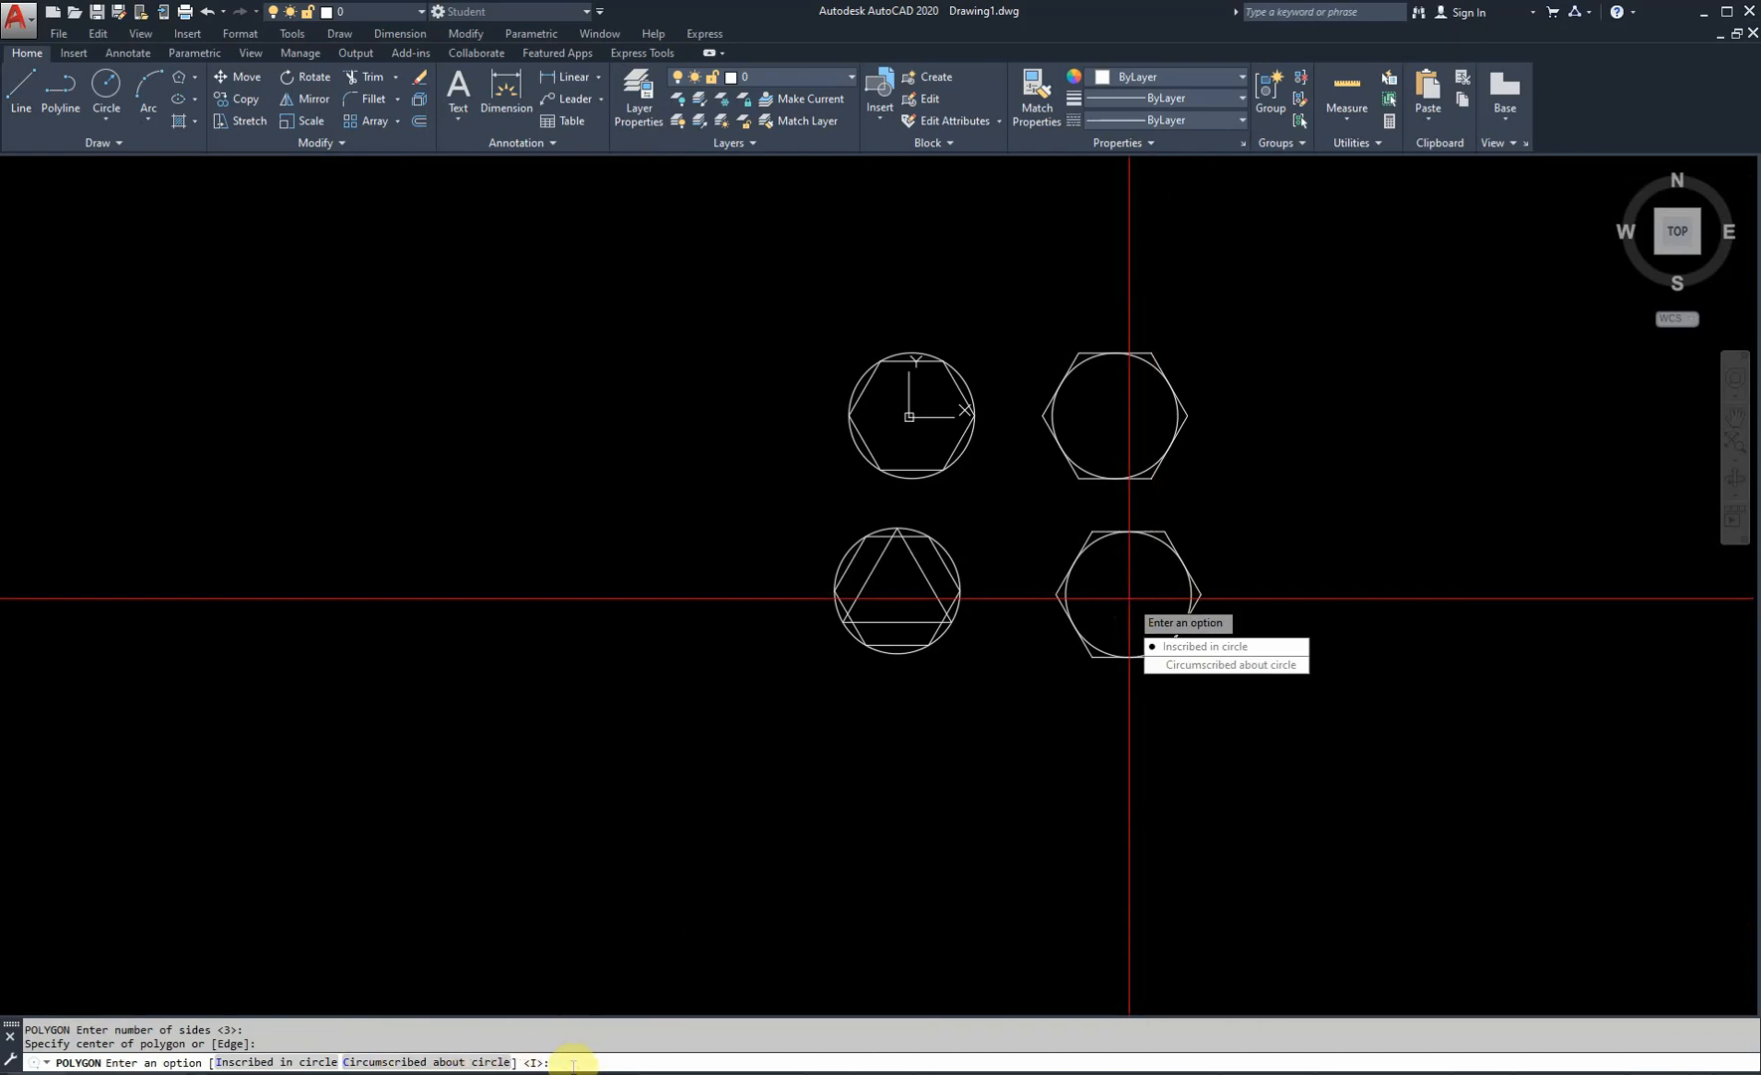
type("V")
left_click(1208, 665)
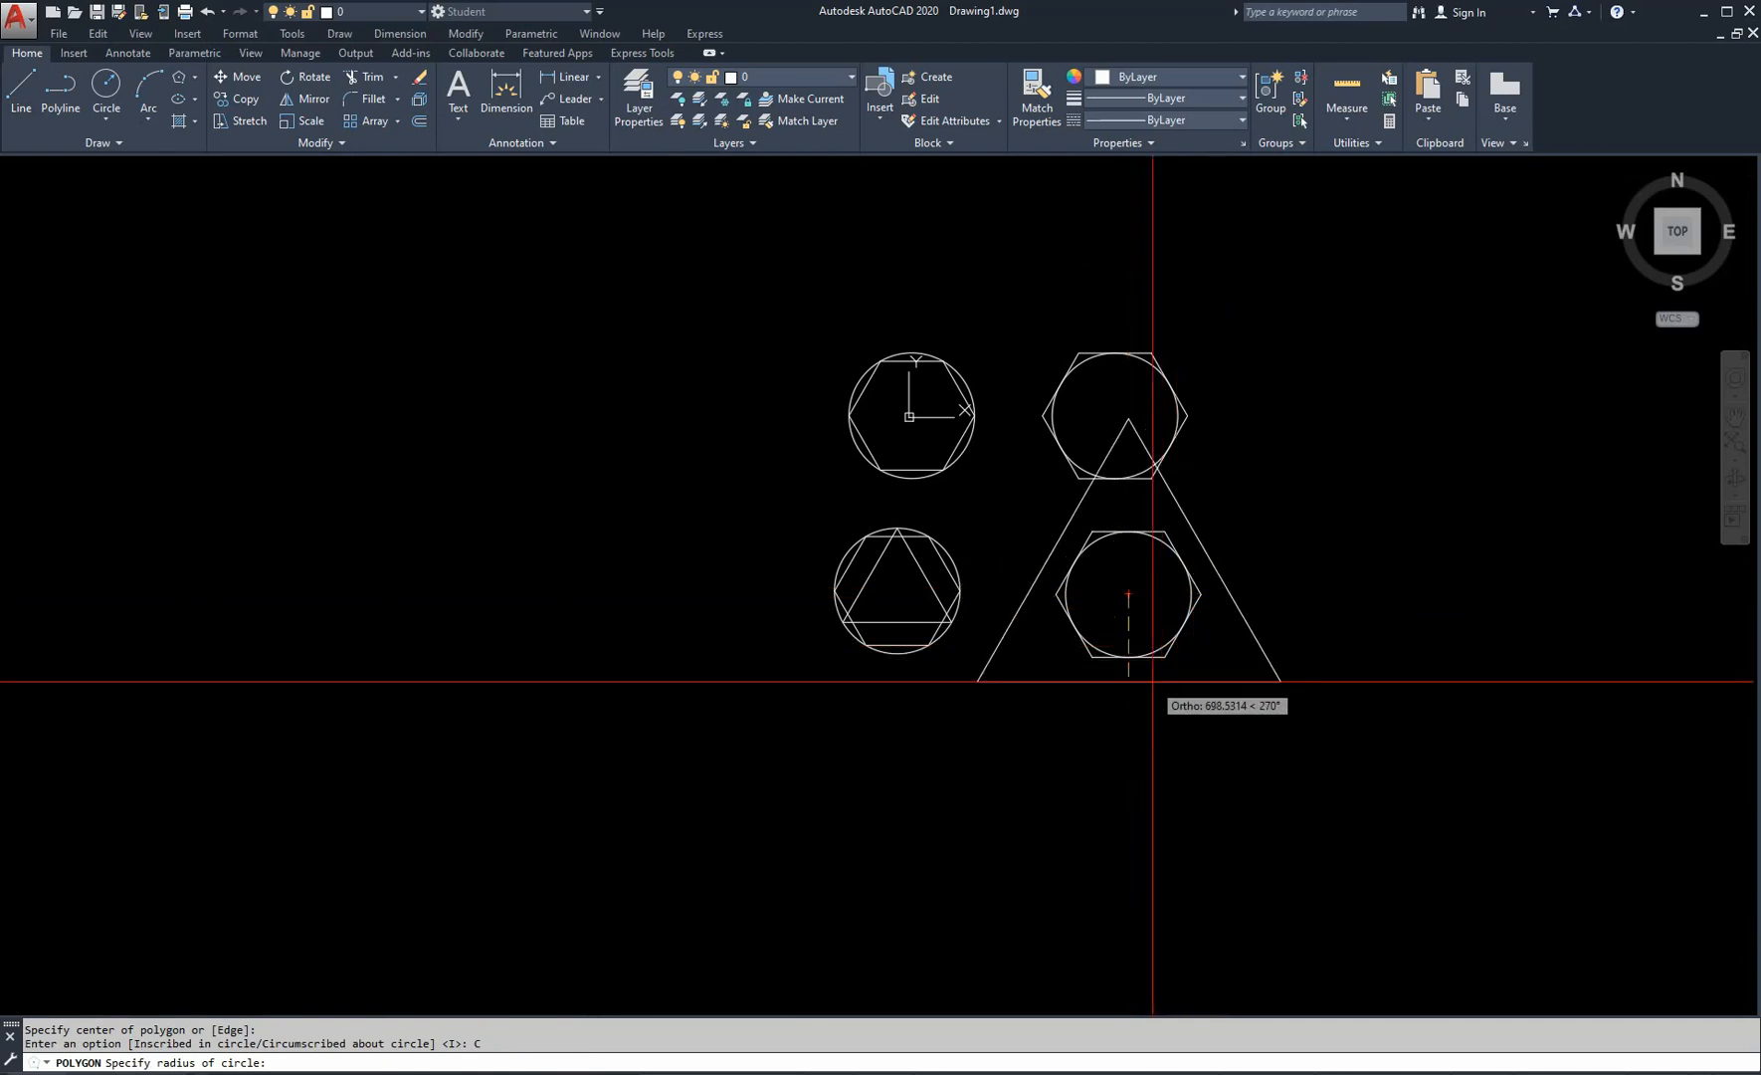
type("500")
key("Return")
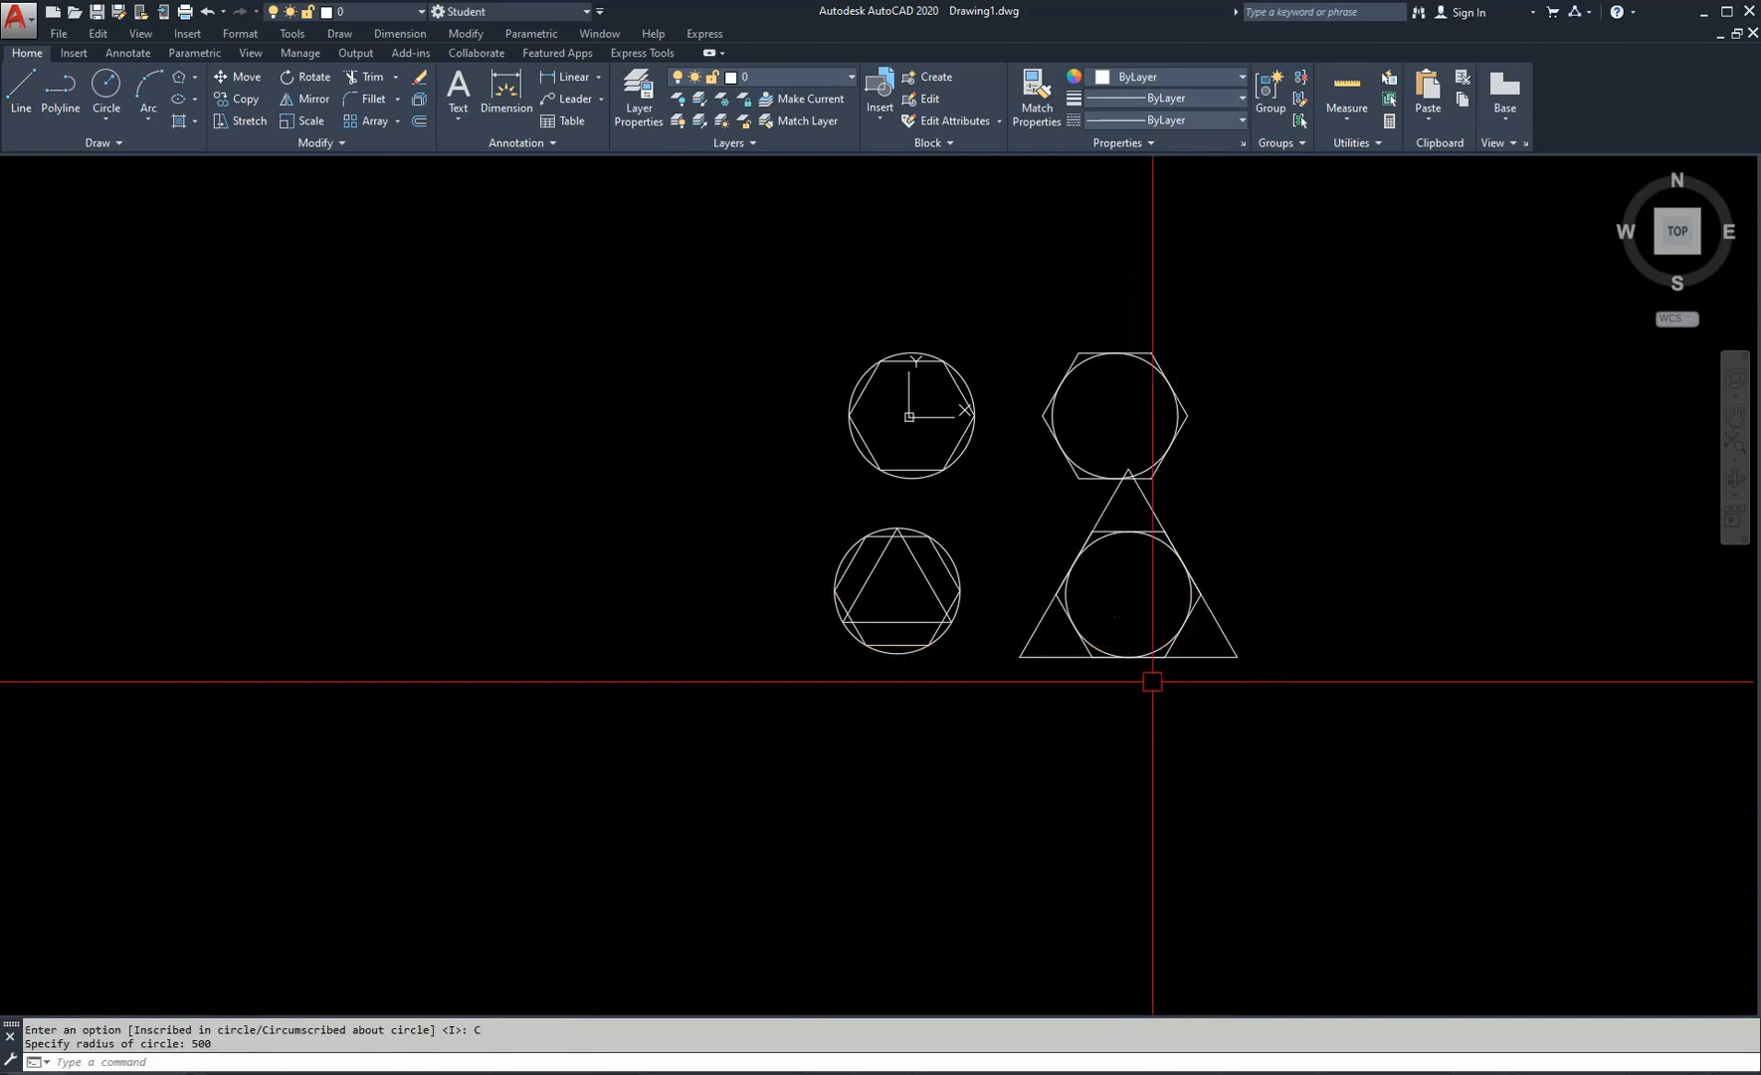
- Examine where the sides of the circumscribed triangle touch the lower-right circle, and compare it with the inscribed triangle
scroll(1214, 558, "up", 4)
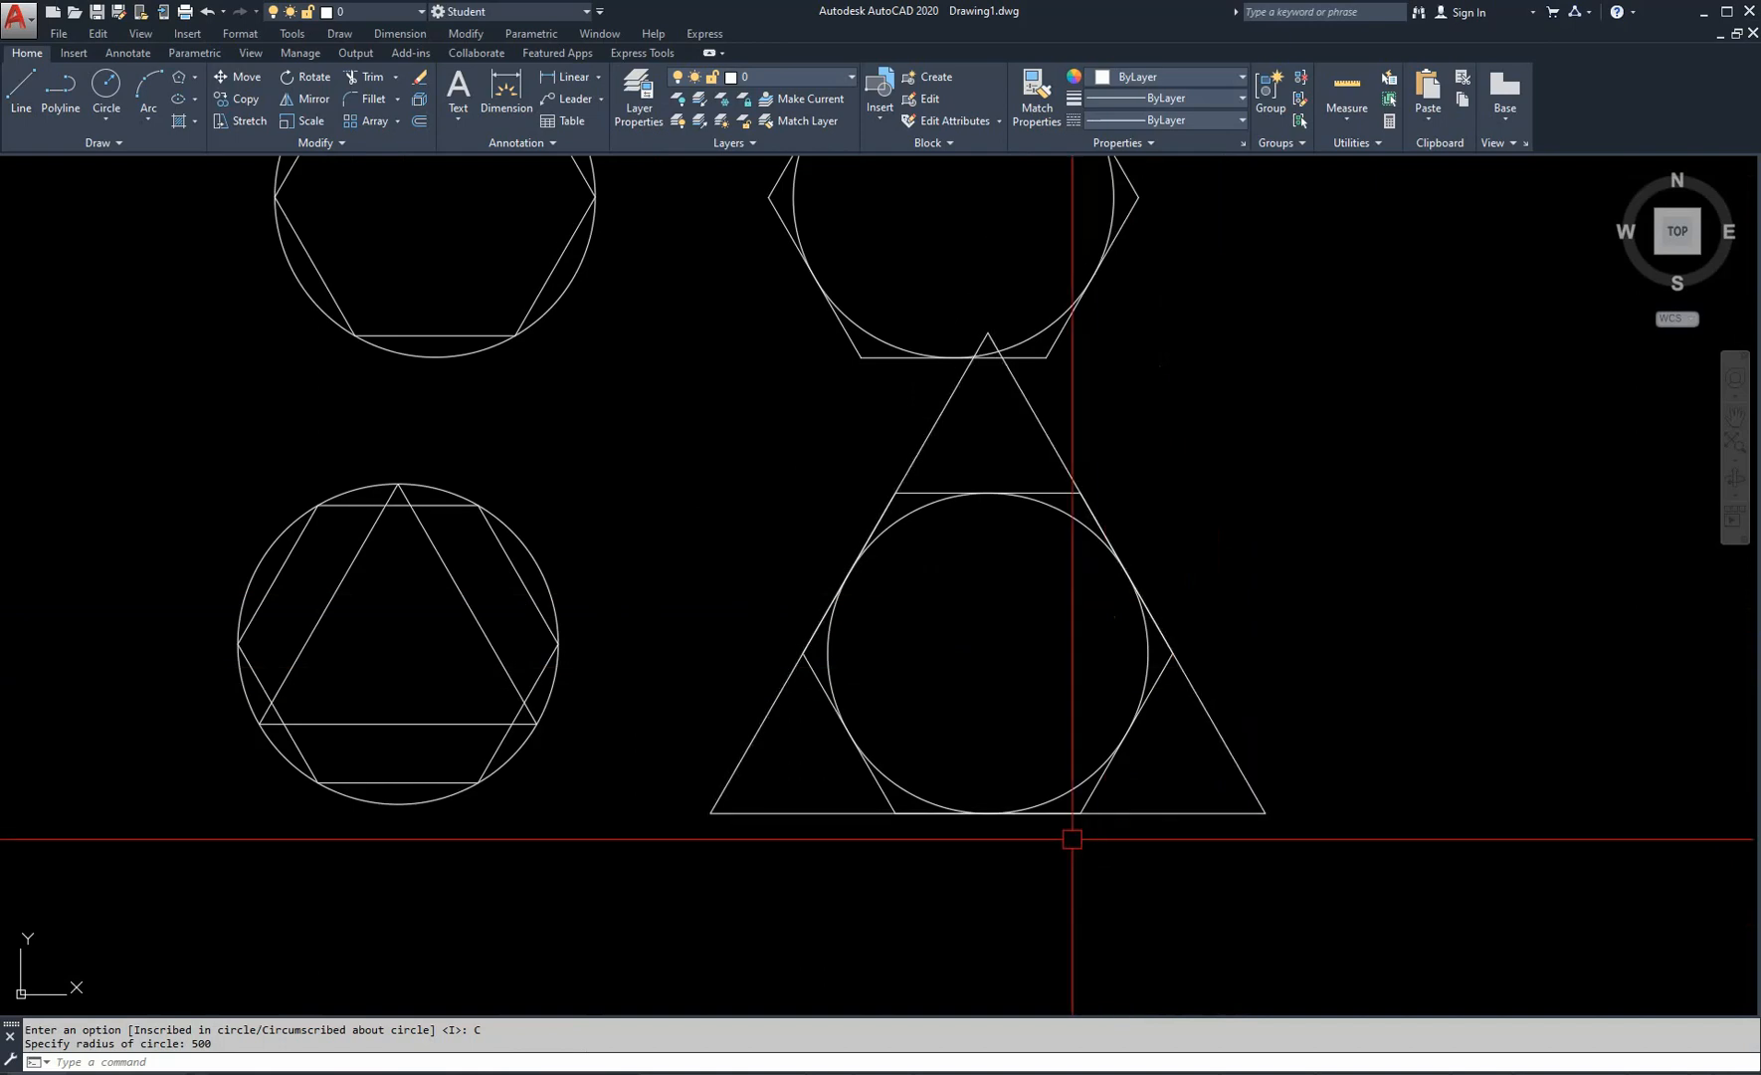
scroll(1140, 647, "up", 6)
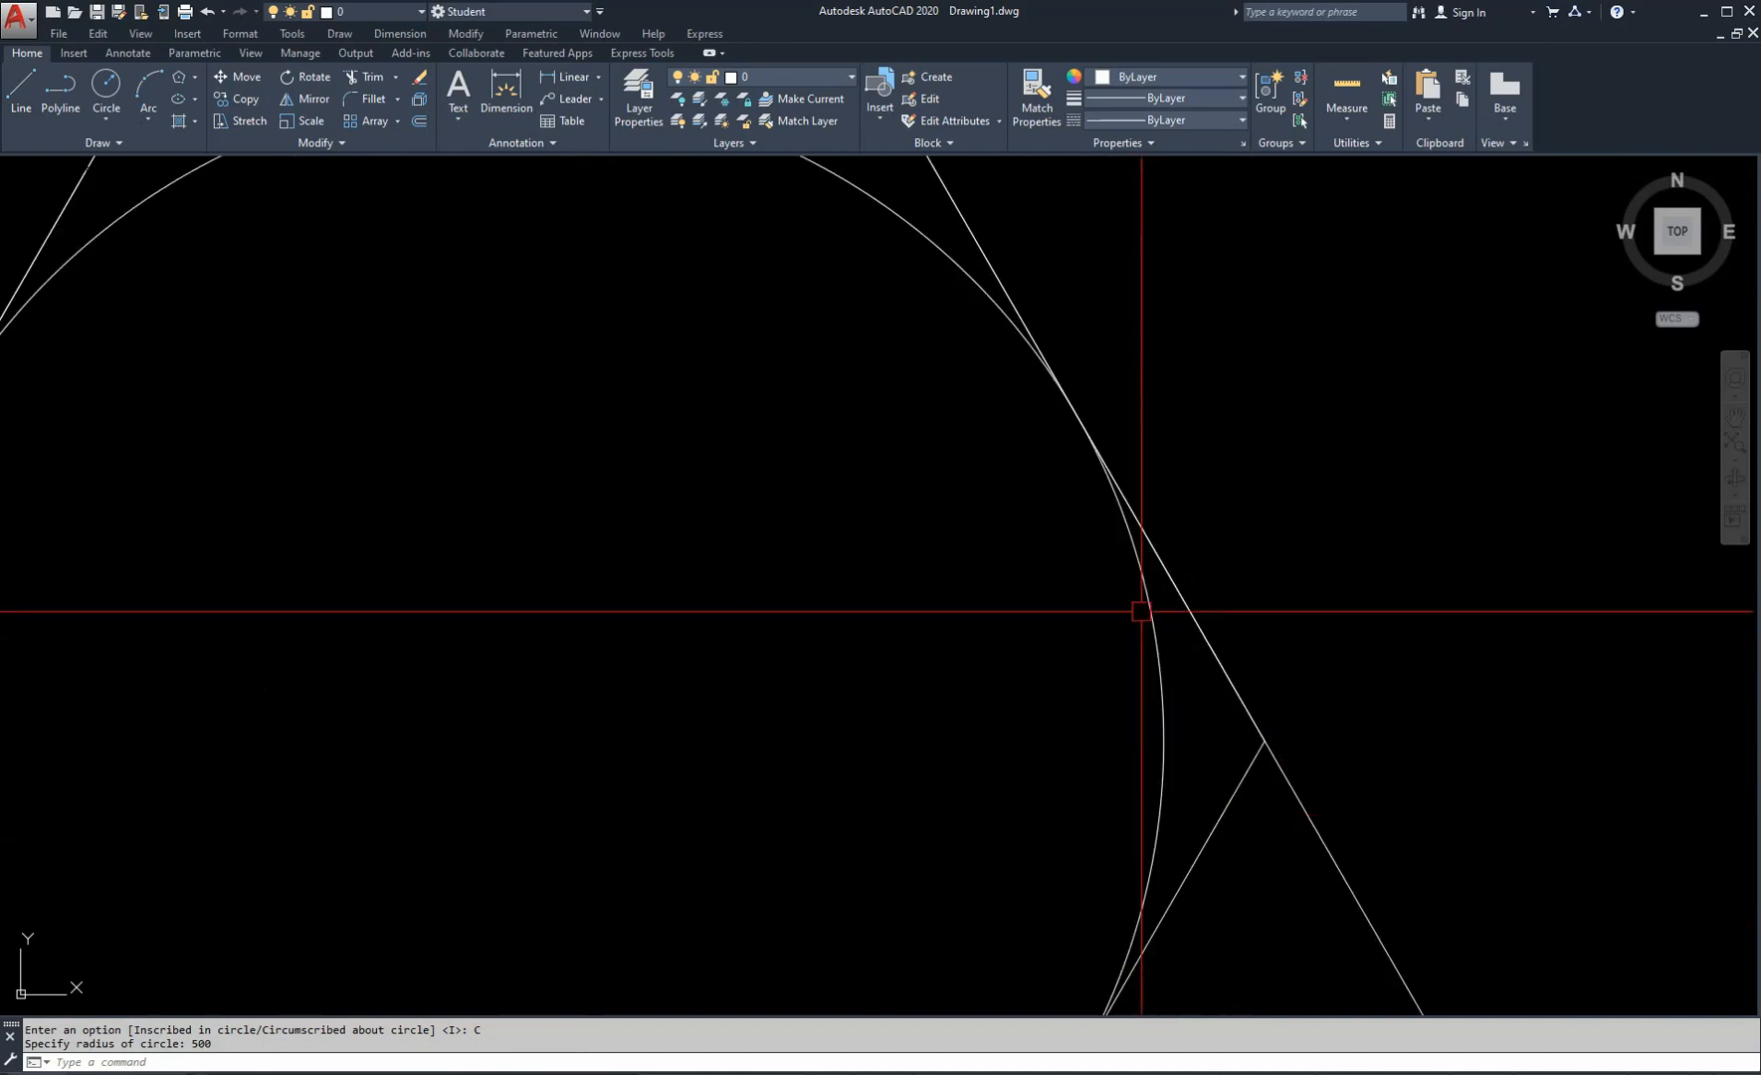
scroll(1167, 558, "down", 4)
scroll(1167, 558, "down", 2)
scroll(826, 641, "down", 6)
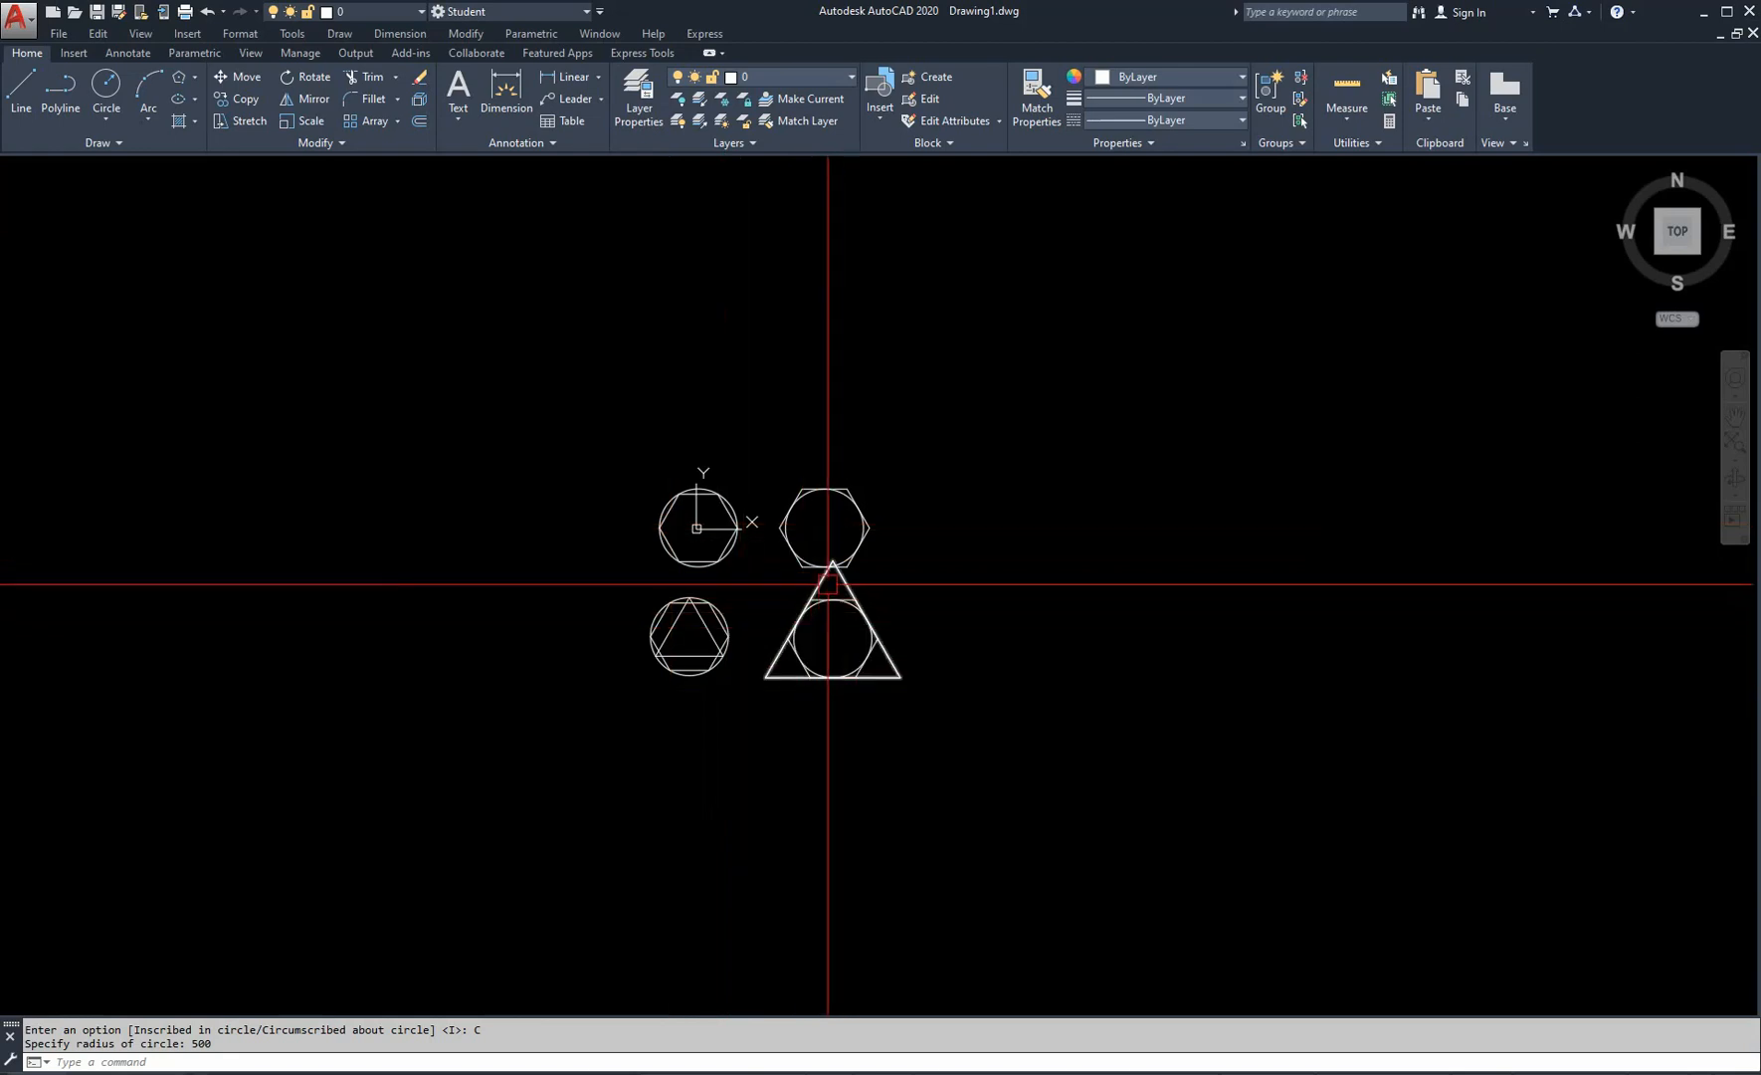
scroll(811, 676, "up", 4)
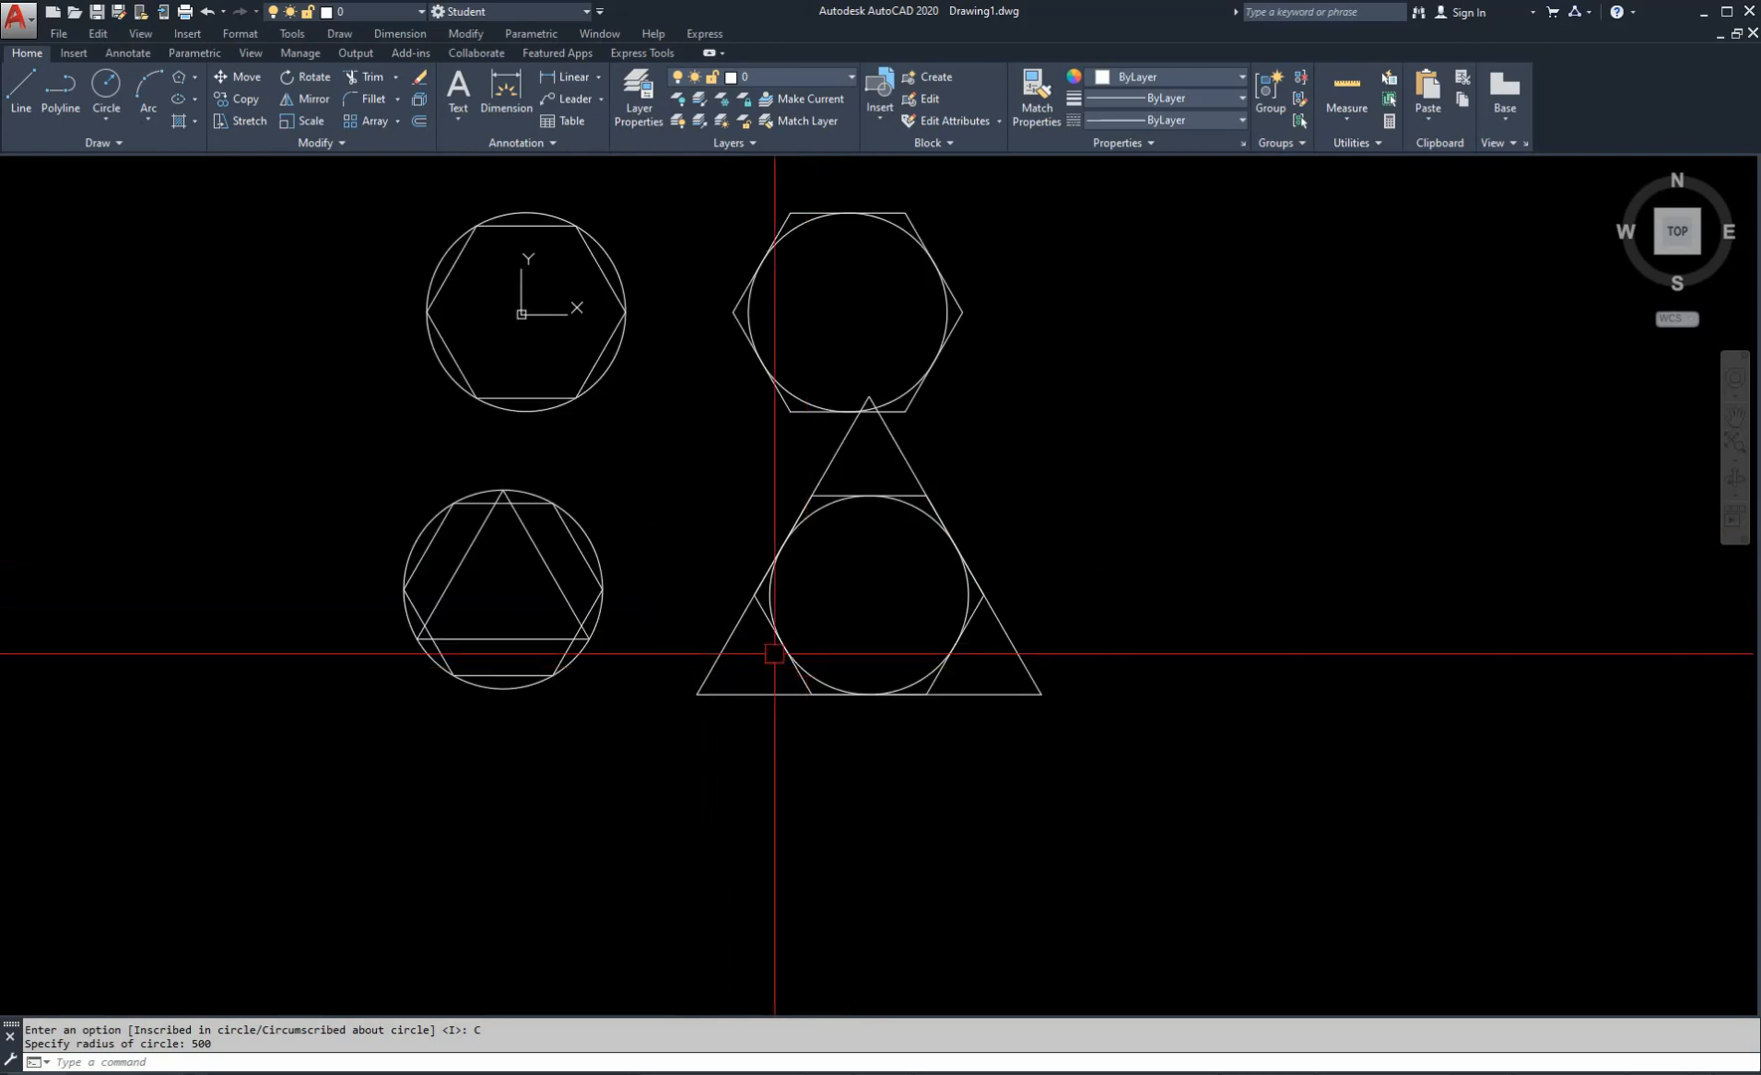